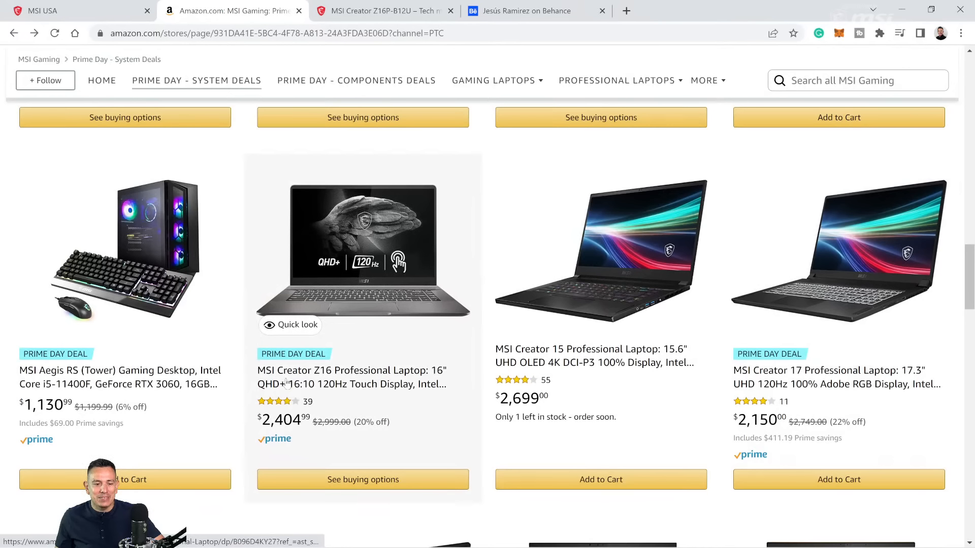
Step: Switch to Photoshop and toggle the Foreground layer's visibility to compare the jumping couple with the park Background layer
{"action": "scroll", "coordinate": [393, 325], "scroll_direction": "up", "scroll_amount": 15}
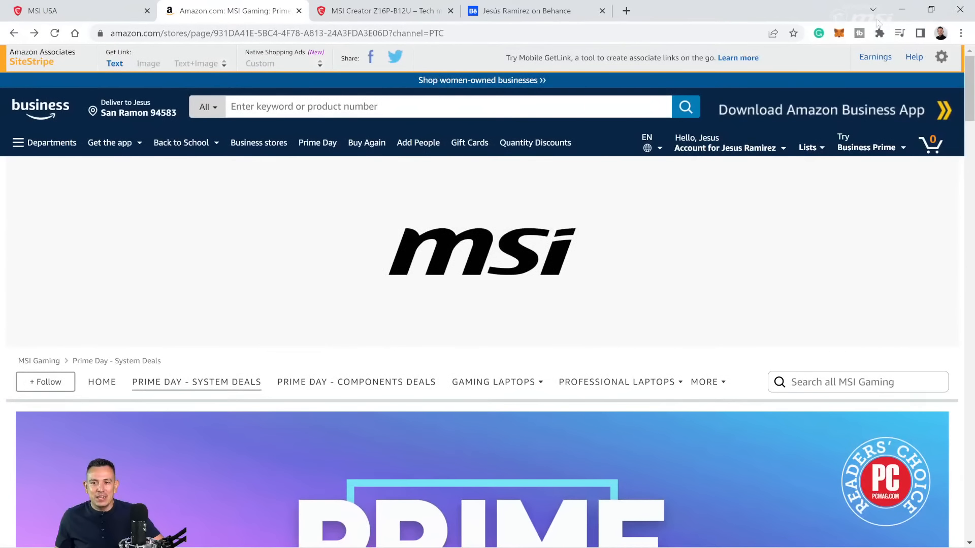
{"action": "left_click", "coordinate": [902, 10]}
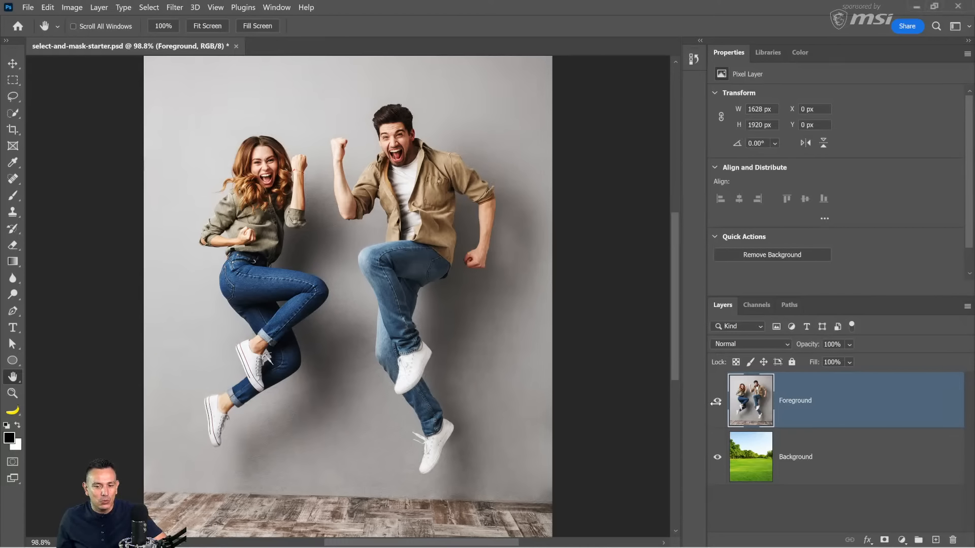
{"action": "left_click", "coordinate": [717, 402]}
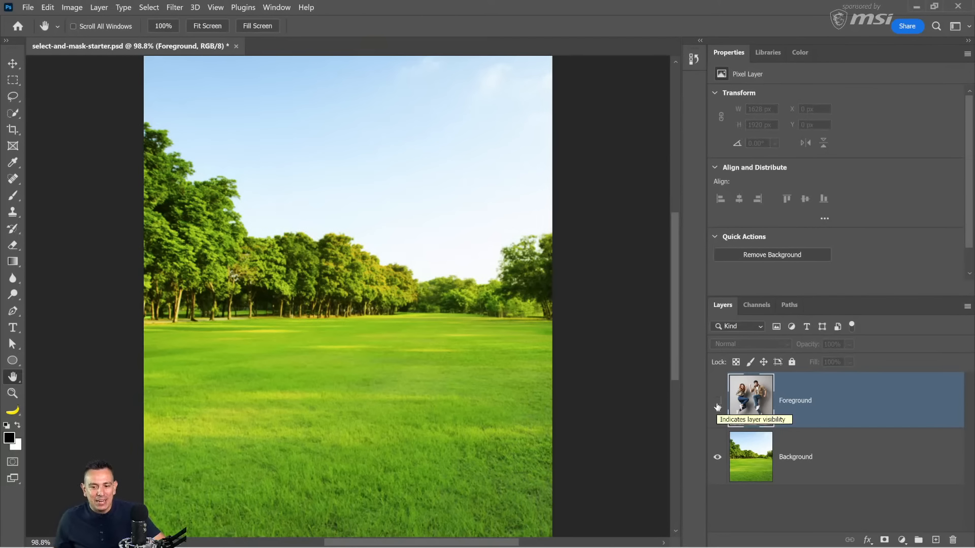
{"action": "left_click", "coordinate": [717, 404]}
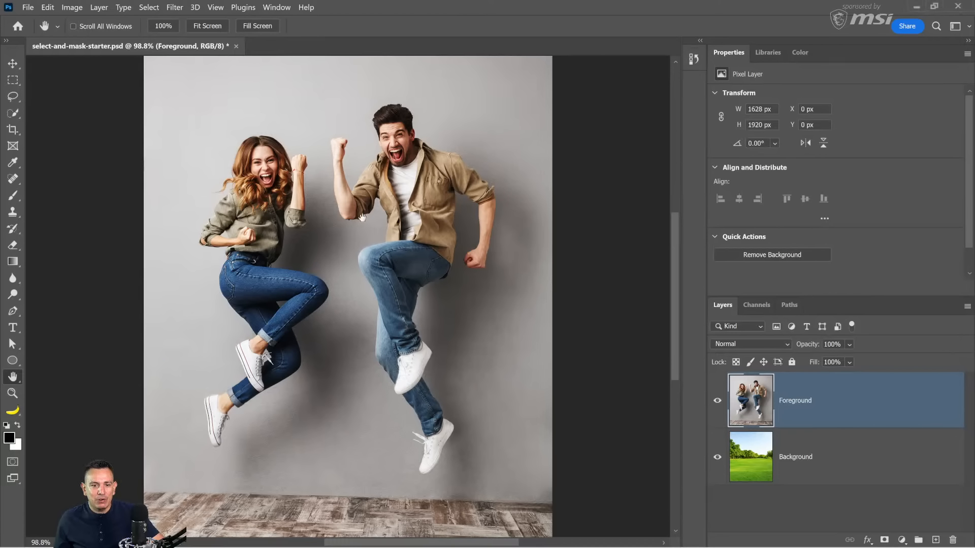
{"action": "left_click", "coordinate": [718, 401]}
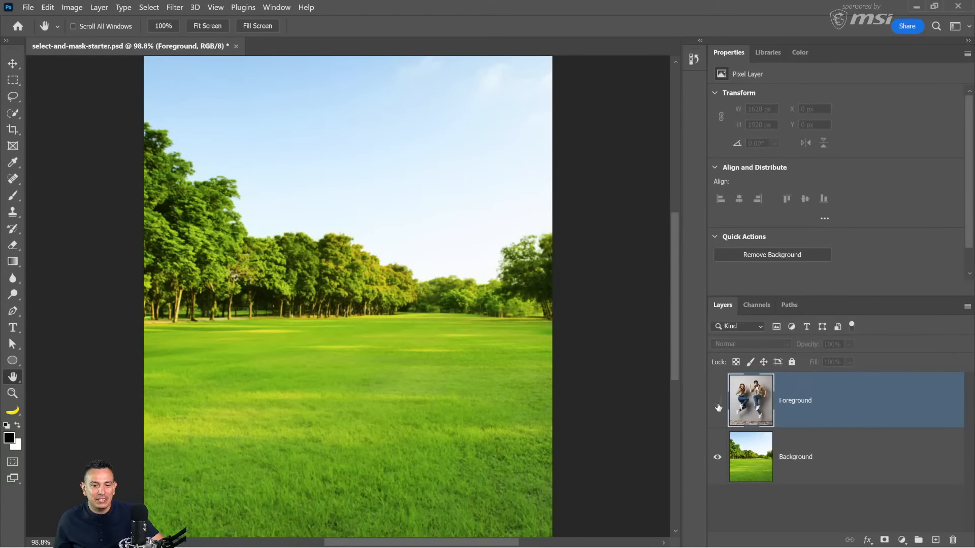
{"action": "left_click", "coordinate": [718, 402]}
{"action": "left_click", "coordinate": [717, 404]}
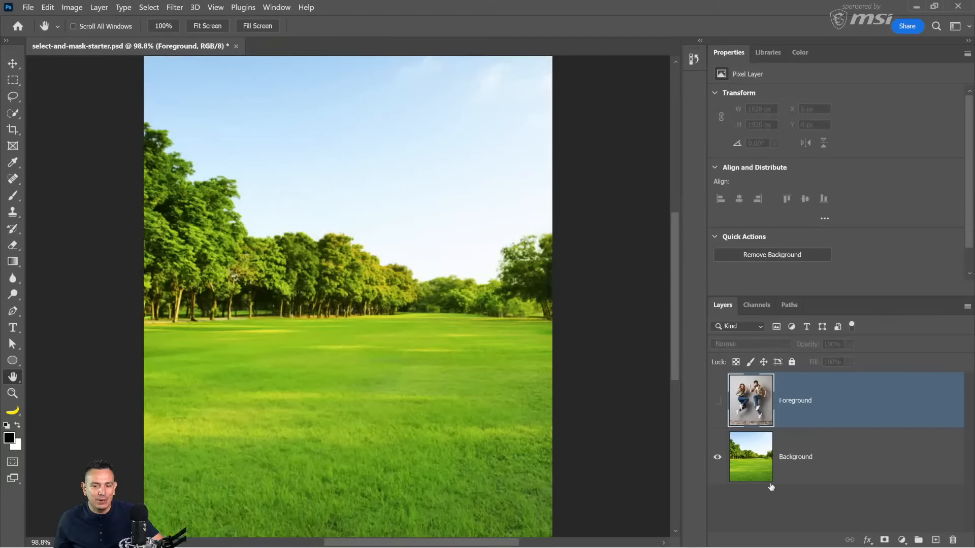
{"action": "left_click", "coordinate": [717, 402]}
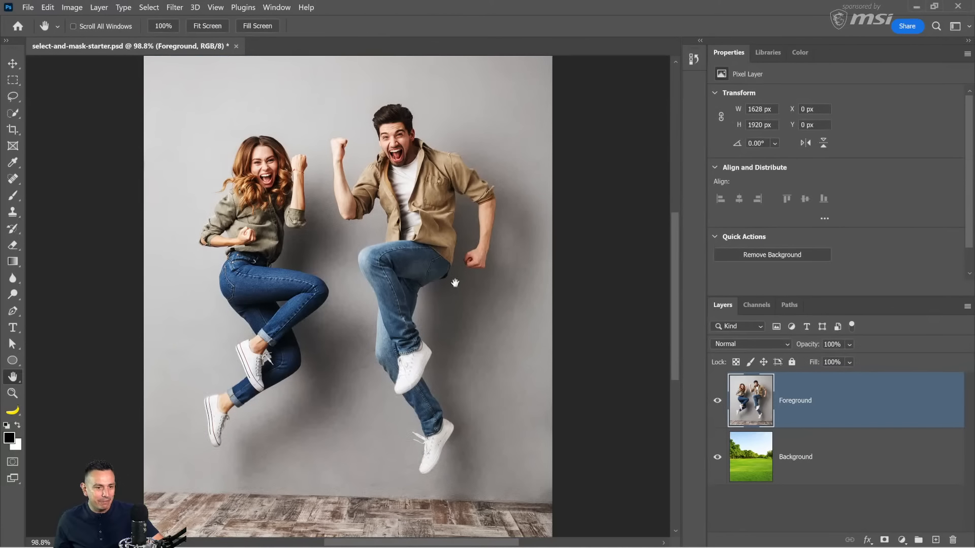
Step: Open the Select and Mask workspace for the Foreground layer
{"action": "left_click", "coordinate": [150, 9]}
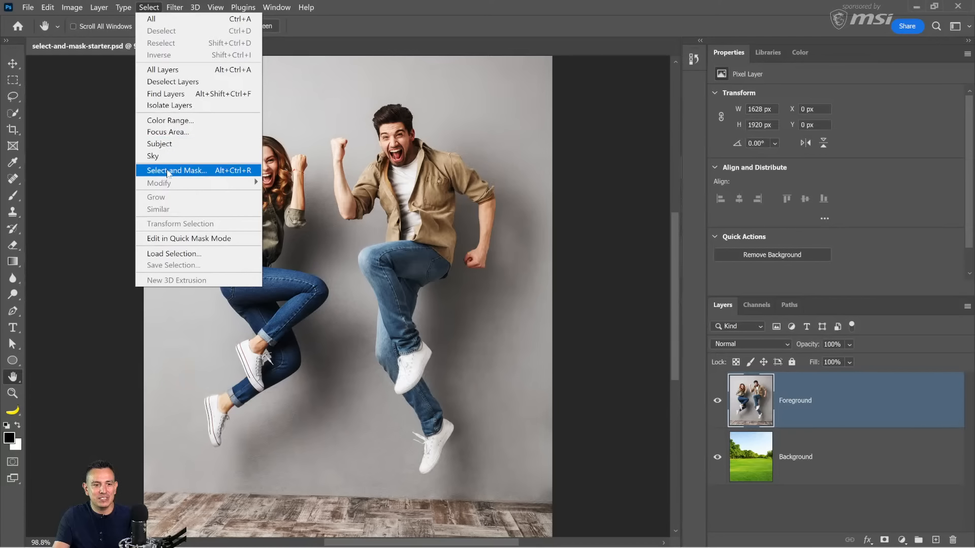
{"action": "left_click", "coordinate": [218, 173]}
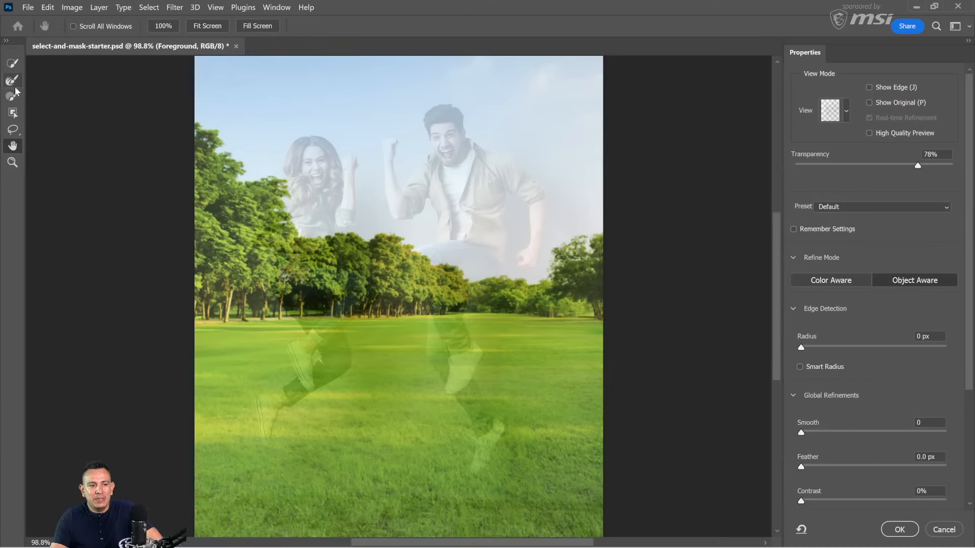
Step: Examine the jumping couple at different zoom levels up to 400%, pan across the image, and return to the whole image
{"action": "left_click", "coordinate": [13, 162]}
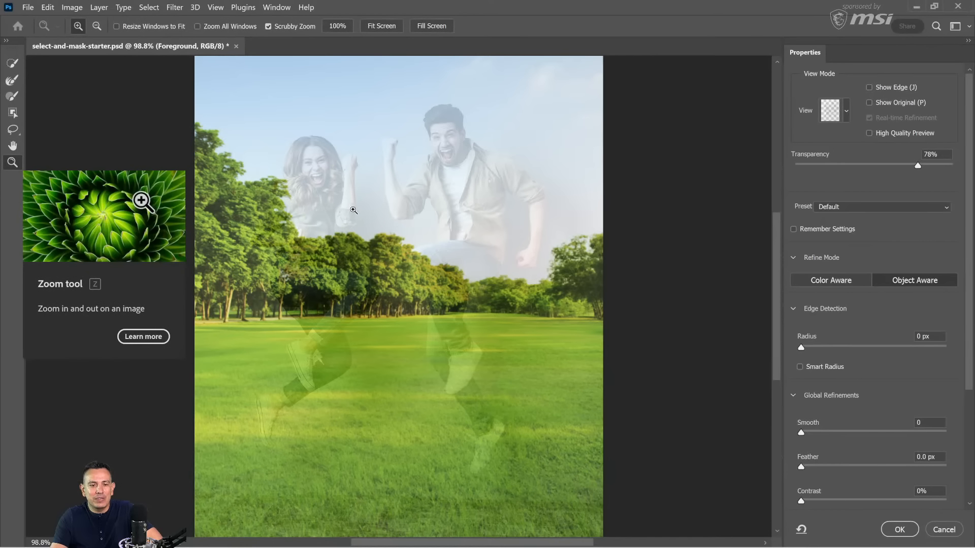
{"action": "left_click", "coordinate": [357, 208]}
{"action": "left_click", "coordinate": [357, 208]}
{"action": "left_click", "coordinate": [357, 208]}
{"action": "left_click", "coordinate": [356, 208]}
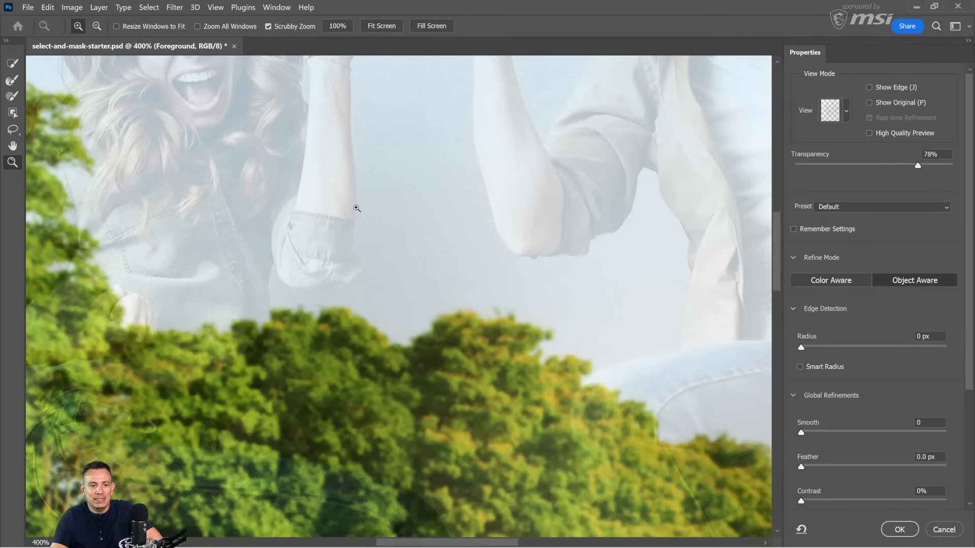
{"action": "left_click", "coordinate": [357, 209], "text": "alt"}
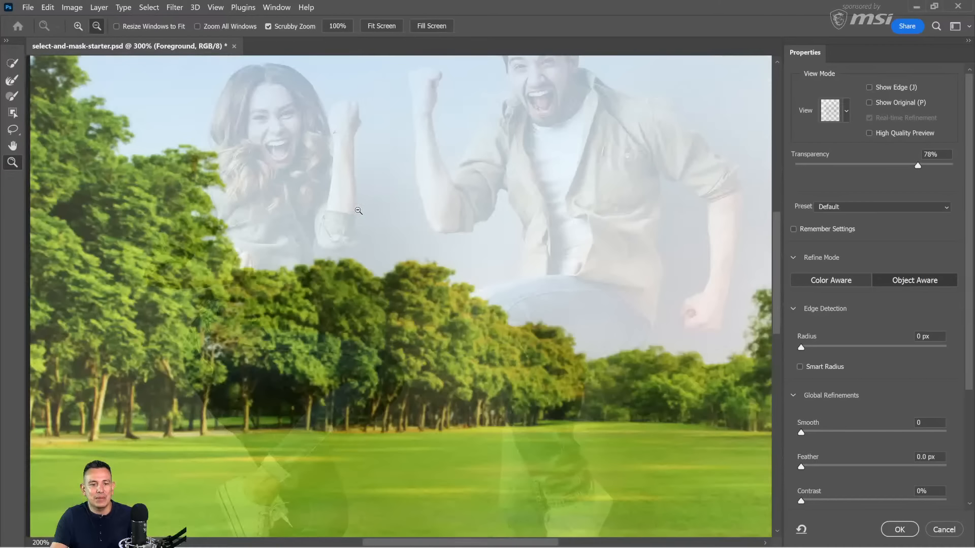
{"action": "left_click", "coordinate": [357, 210], "text": "alt"}
{"action": "left_click", "coordinate": [357, 209], "text": "alt"}
{"action": "left_click", "coordinate": [372, 222]}
{"action": "left_click", "coordinate": [372, 222]}
{"action": "left_click", "coordinate": [372, 222]}
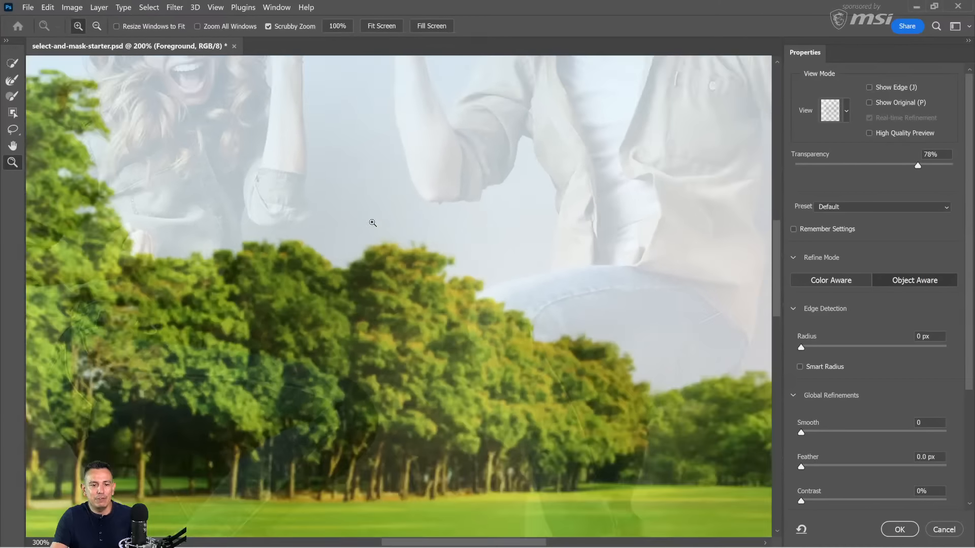
{"action": "left_click", "coordinate": [372, 223]}
{"action": "left_click", "coordinate": [13, 146]}
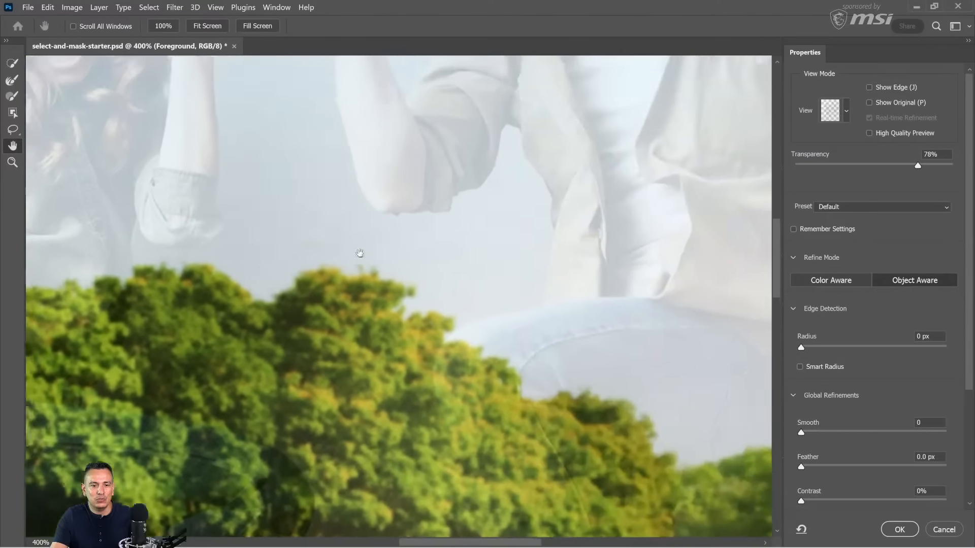
{"action": "left_click_drag", "start_coordinate": [360, 253], "coordinate": [503, 289]}
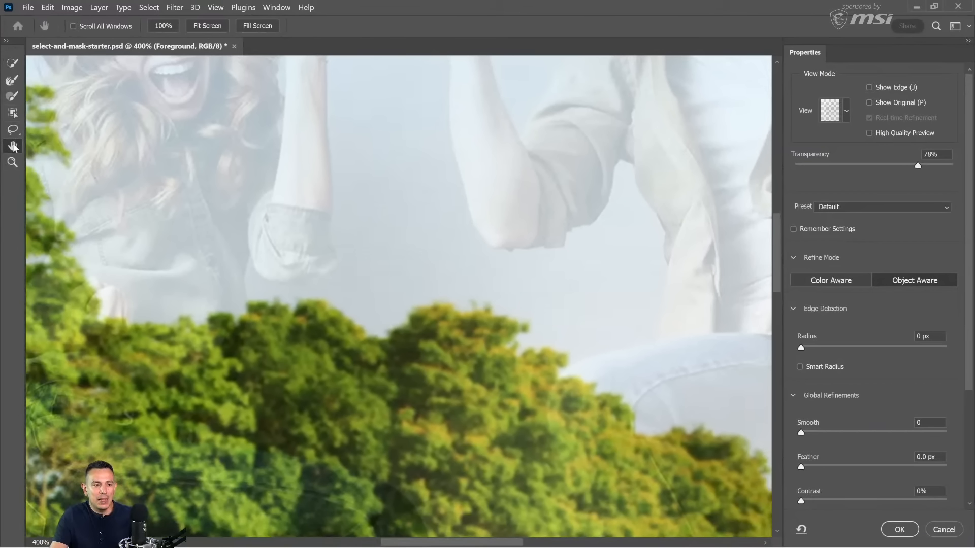
{"action": "double_click", "coordinate": [13, 146]}
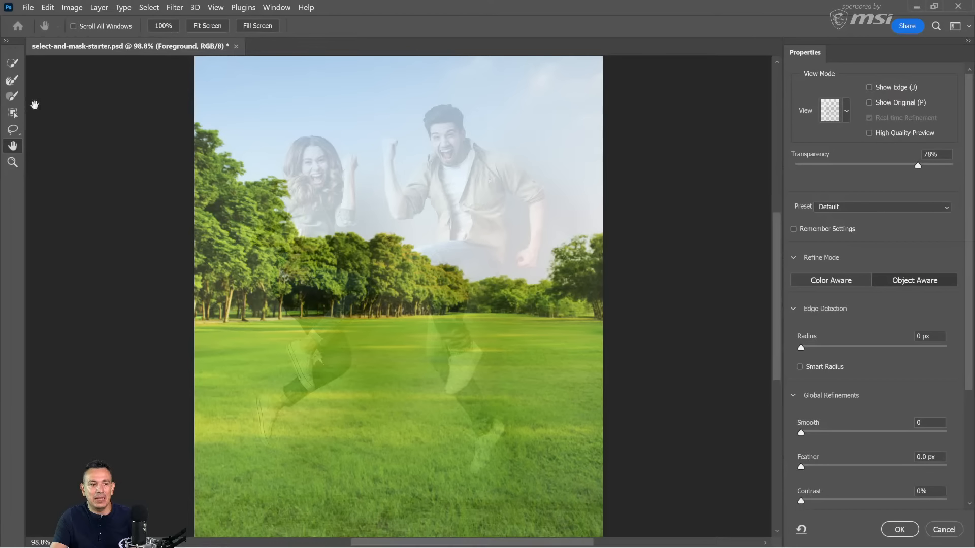
Step: Show all detectable objects with the Object Selection tool and set the Onion Skin transparency to 50%
{"action": "left_click", "coordinate": [13, 114]}
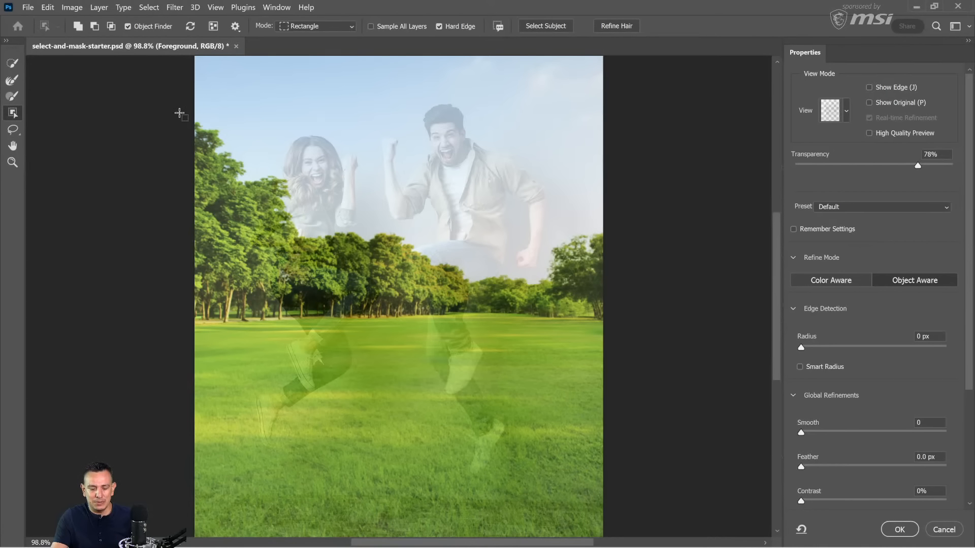
{"action": "key", "text": "o"}
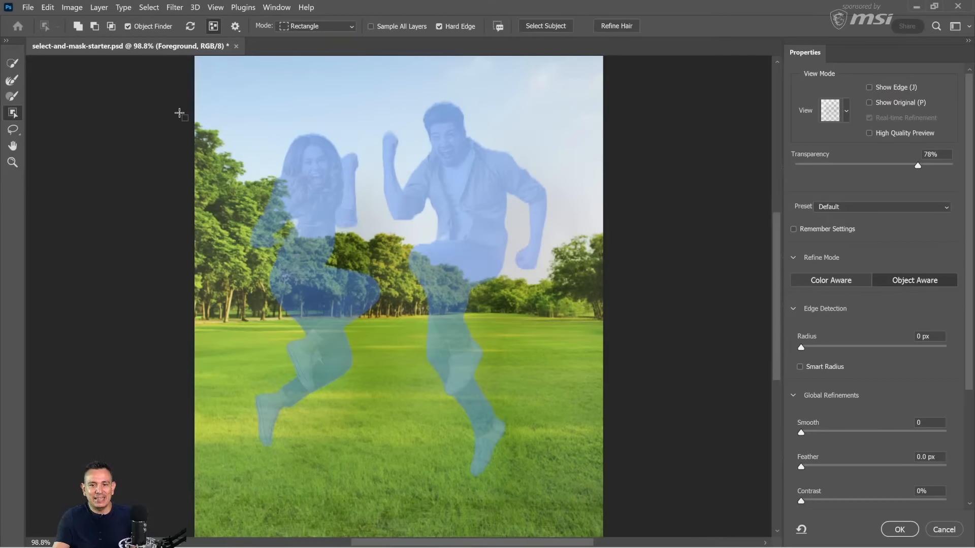
{"action": "left_click", "coordinate": [846, 113]}
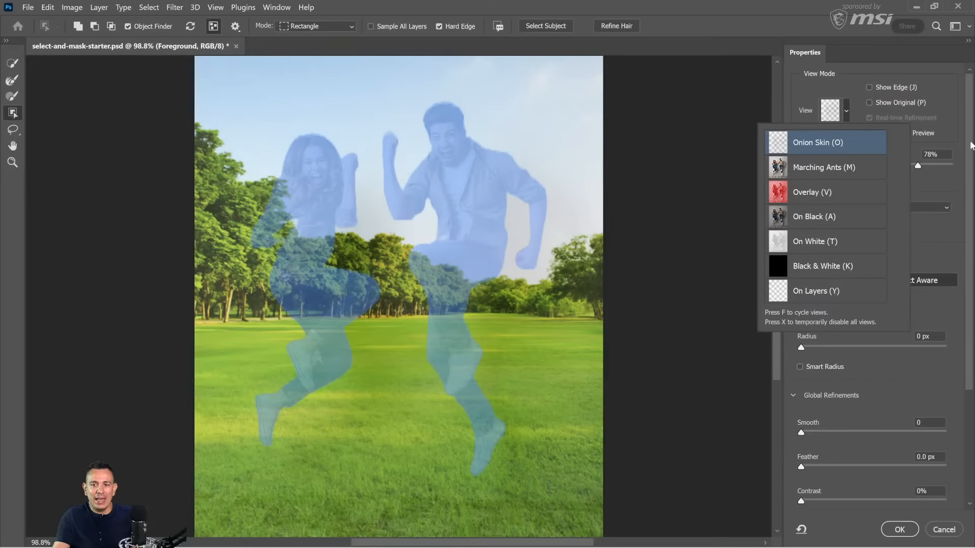
{"action": "left_click", "coordinate": [949, 146]}
{"action": "left_click_drag", "start_coordinate": [917, 166], "coordinate": [874, 165]}
Step: Select the jumping man with the Object Selection tool
{"action": "left_click", "coordinate": [846, 113]}
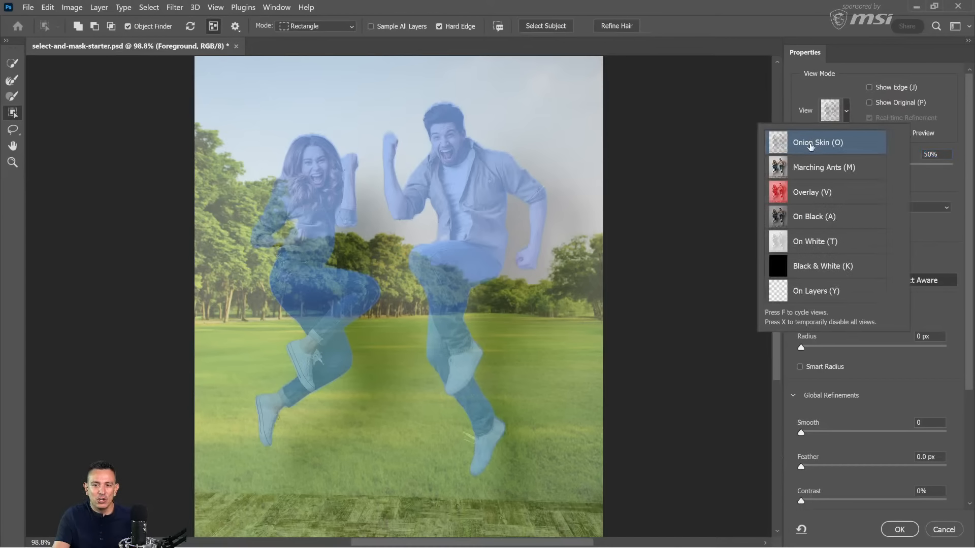
{"action": "left_click", "coordinate": [803, 98]}
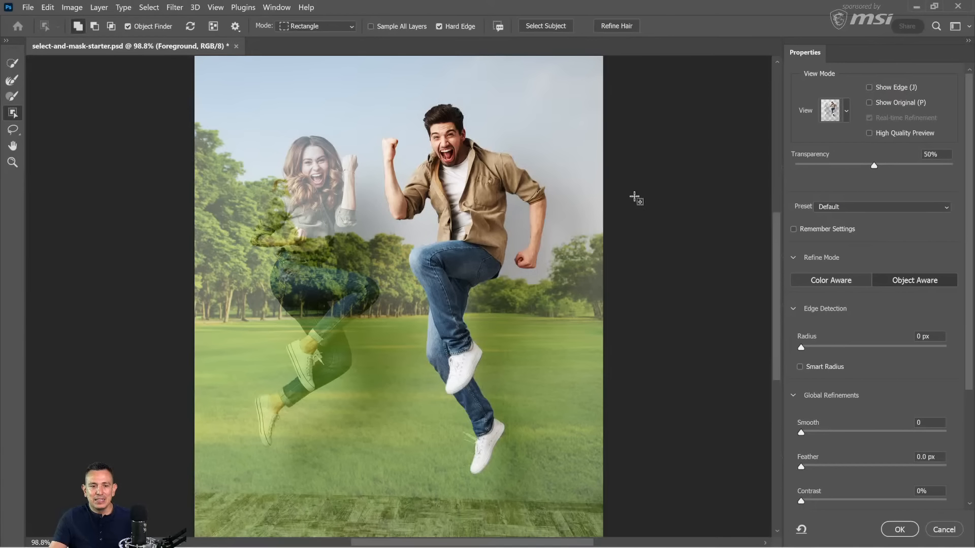
{"action": "left_click", "coordinate": [474, 201]}
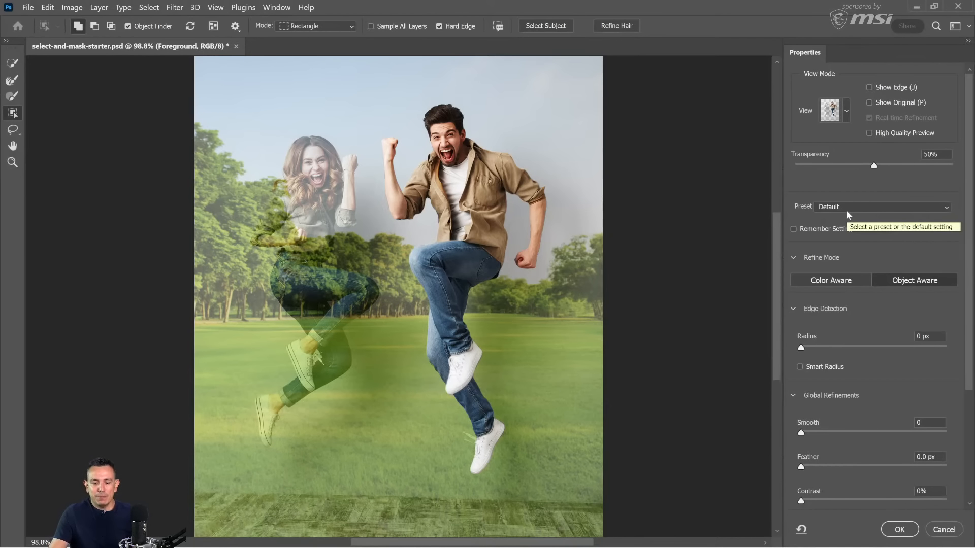
Step: Cycle through the selection preview modes and set the view to Black & White
{"action": "left_click", "coordinate": [847, 111]}
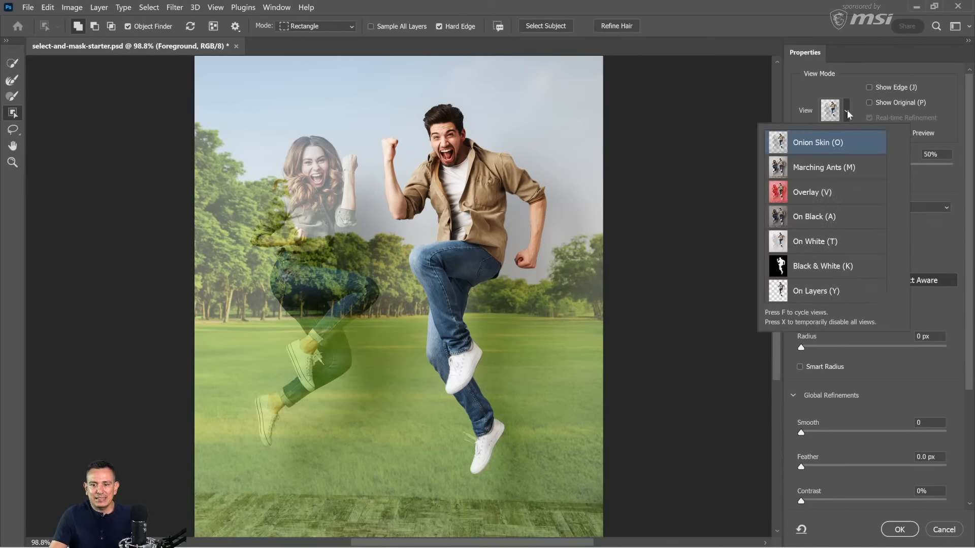
{"action": "left_click", "coordinate": [847, 112]}
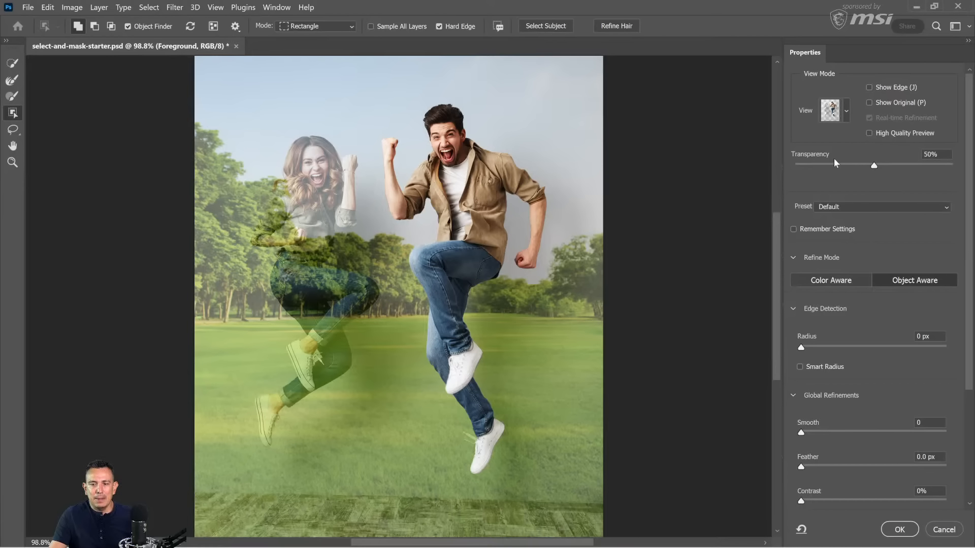
{"action": "left_click", "coordinate": [847, 111]}
{"action": "left_click", "coordinate": [847, 115]}
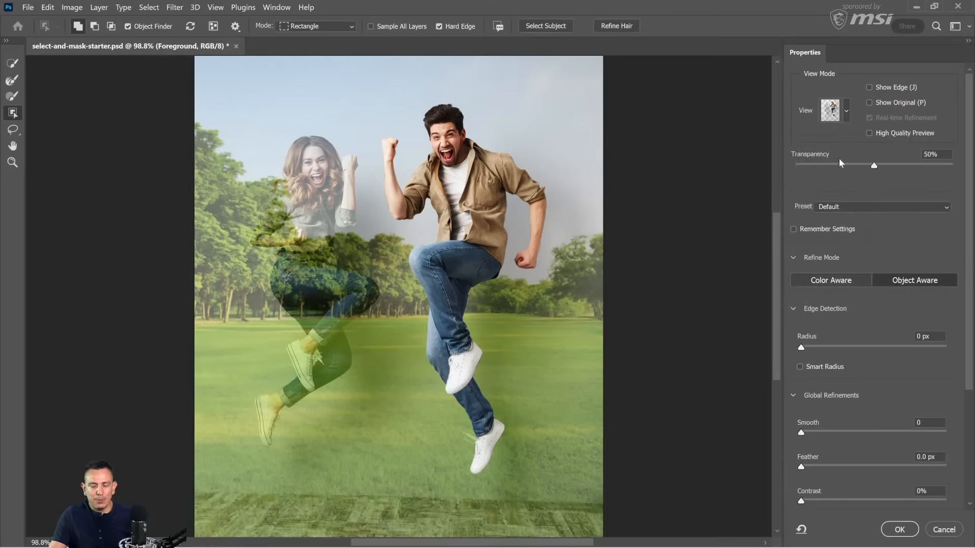
{"action": "key", "text": "f"}
{"action": "key", "text": "f"}
{"action": "key", "text": "f"}
{"action": "key", "text": "f"}
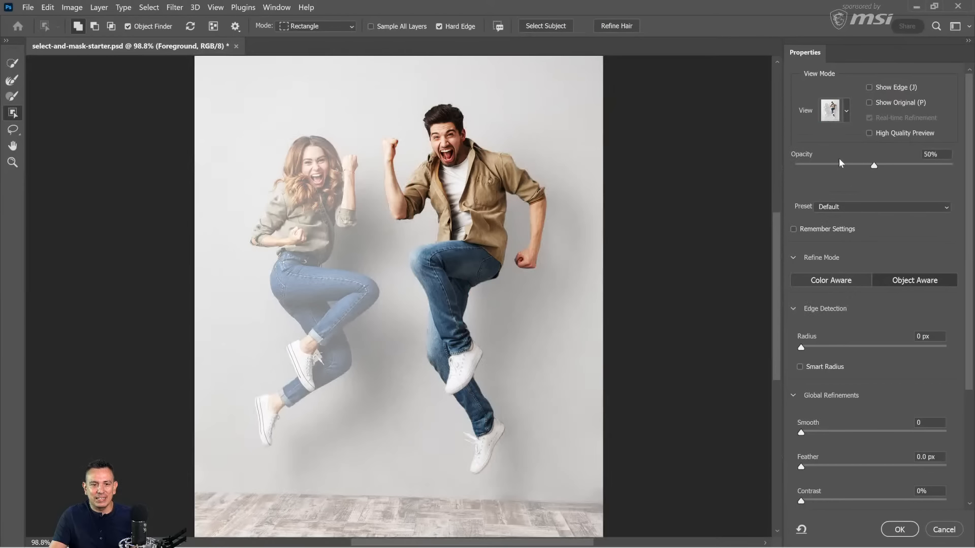
{"action": "key", "text": "f"}
{"action": "key", "text": "f"}
{"action": "key", "text": "f"}
{"action": "key", "text": "f"}
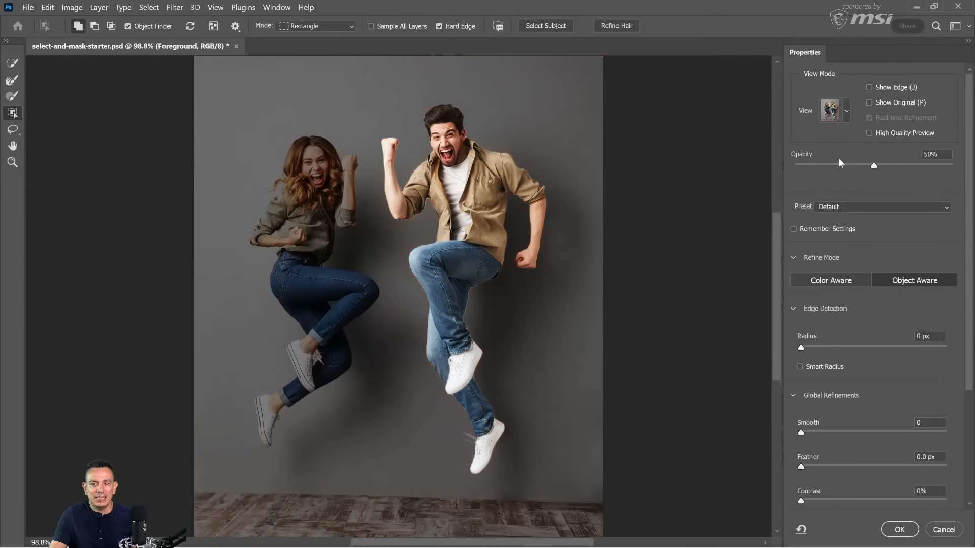
{"action": "key", "text": "f"}
{"action": "key", "text": "f"}
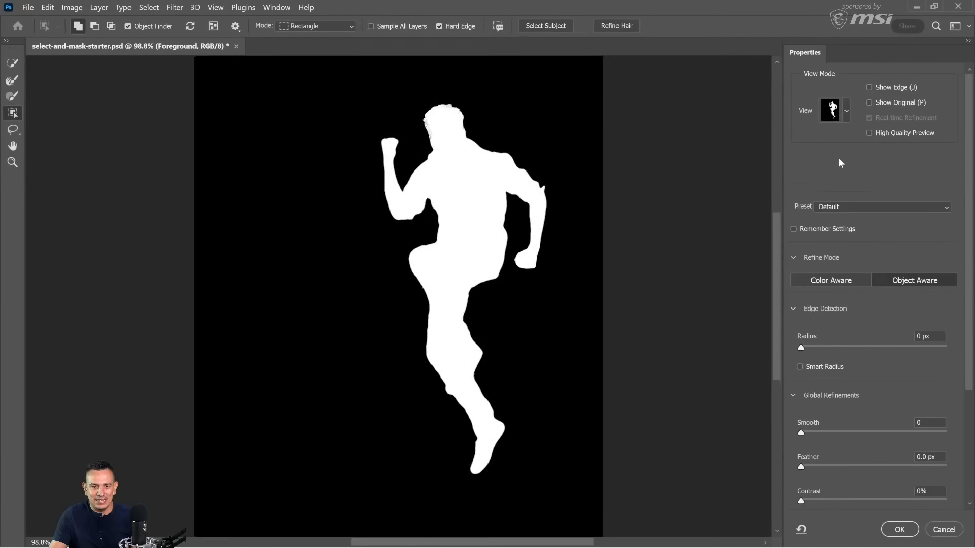
{"action": "left_click", "coordinate": [846, 113]}
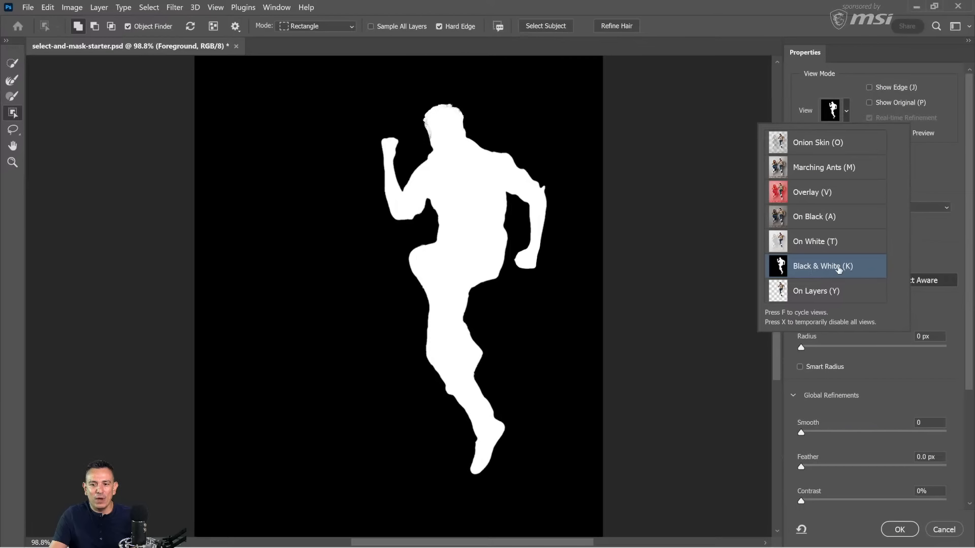
{"action": "left_click", "coordinate": [934, 187]}
Step: Examine the mask edges around the man's torso, arm, shoulder and hair at 500%, and zoom back out to the full figure
{"action": "scroll", "coordinate": [508, 252], "scroll_direction": "up", "scroll_amount": 1}
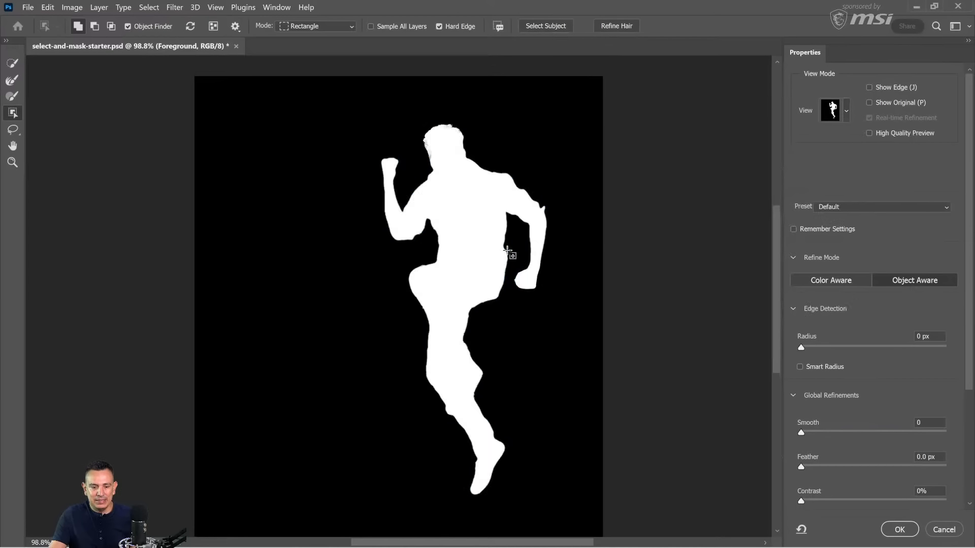
{"action": "key", "text": "z"}
{"action": "left_click_drag", "start_coordinate": [508, 265], "coordinate": [508, 265]}
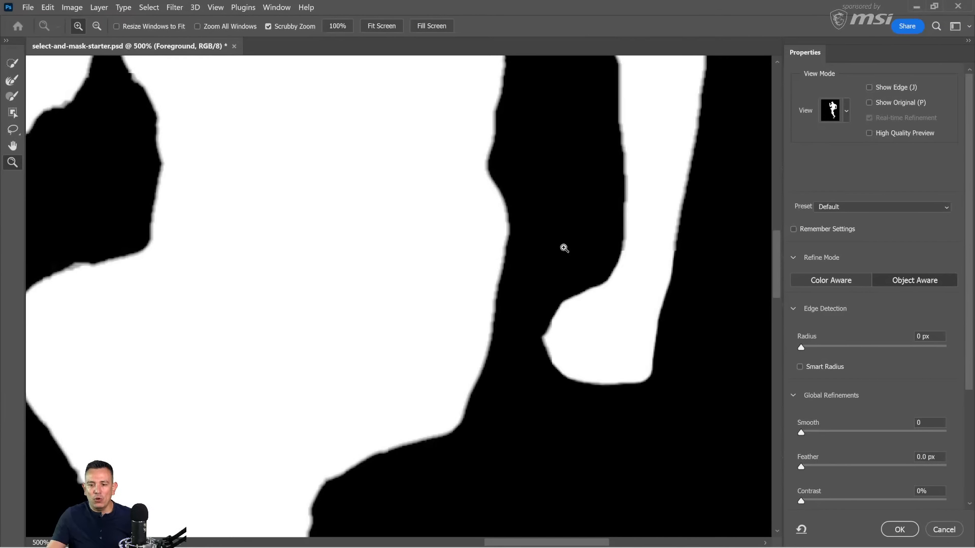
{"action": "scroll", "coordinate": [838, 385], "scroll_direction": "down", "scroll_amount": 1}
{"action": "scroll", "coordinate": [838, 386], "scroll_direction": "down", "scroll_amount": 3}
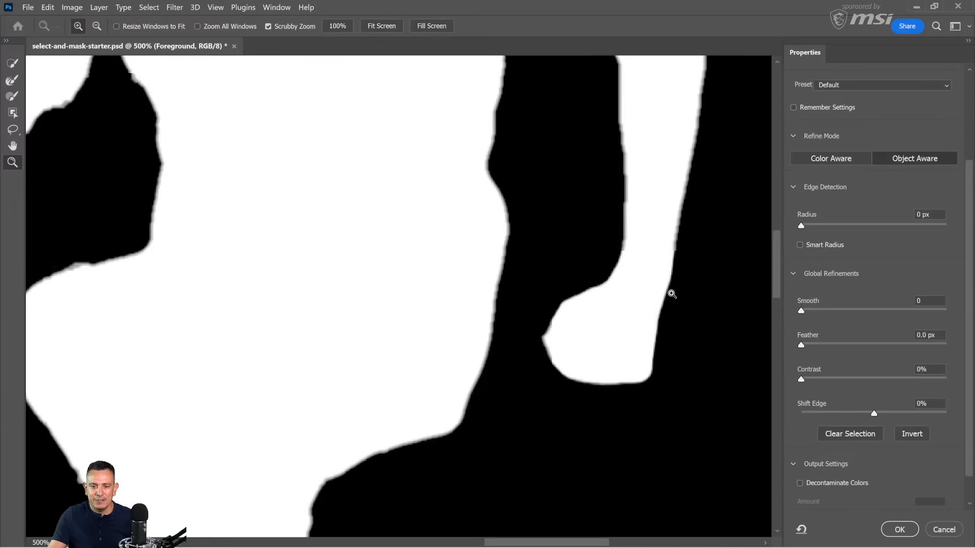
{"action": "scroll", "coordinate": [672, 364], "scroll_direction": "up", "scroll_amount": 2}
{"action": "scroll", "coordinate": [672, 364], "scroll_direction": "up", "scroll_amount": 6}
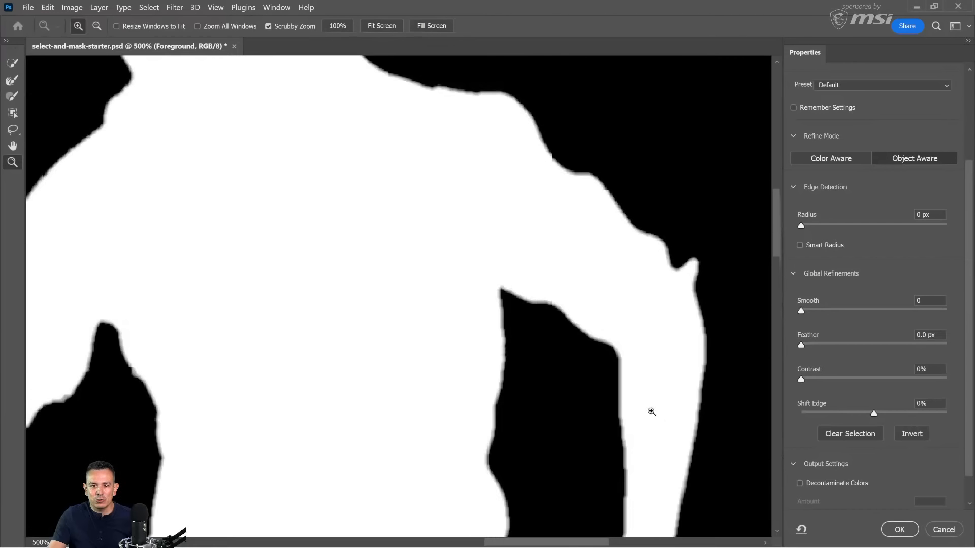
{"action": "scroll", "coordinate": [483, 254], "scroll_direction": "up", "scroll_amount": 5}
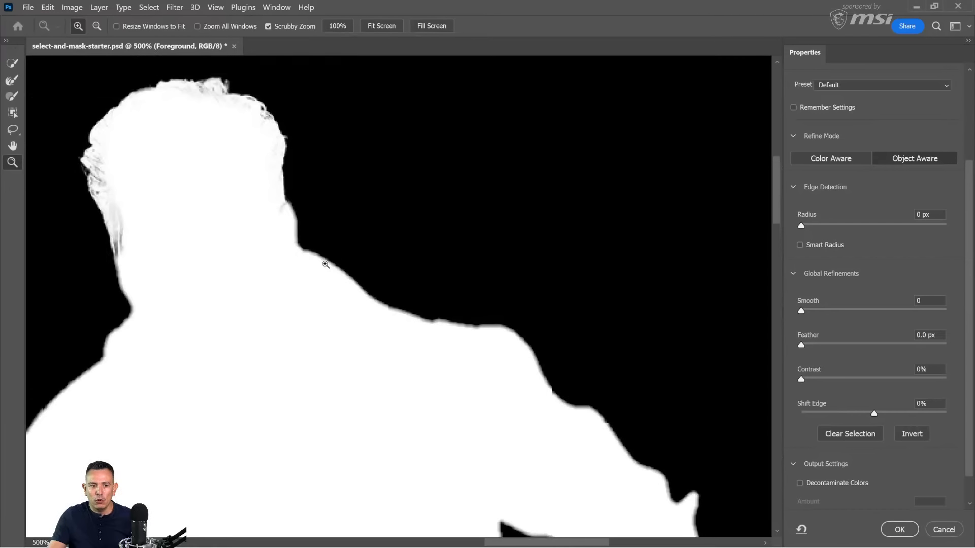
{"action": "right_click", "coordinate": [365, 225]}
{"action": "left_click", "coordinate": [384, 242]}
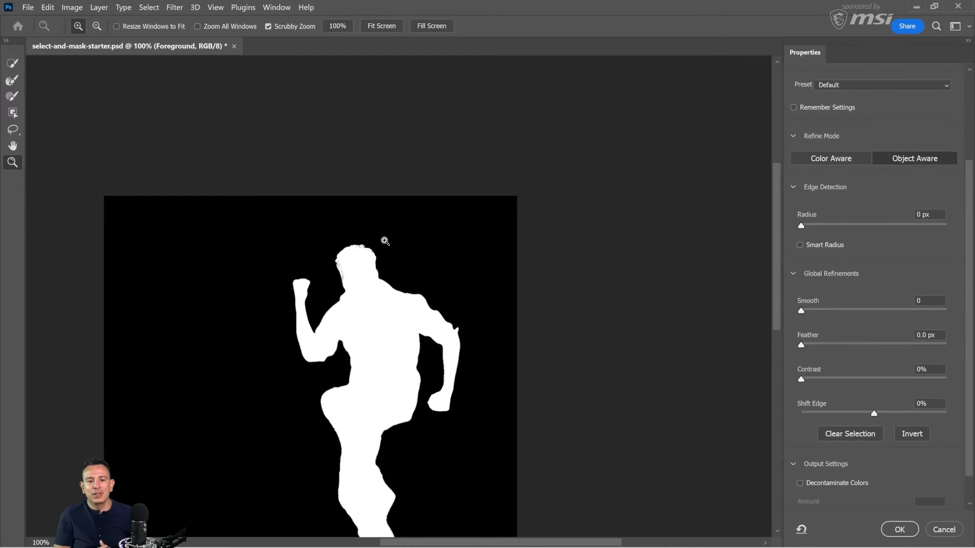
{"action": "double_click", "coordinate": [12, 146]}
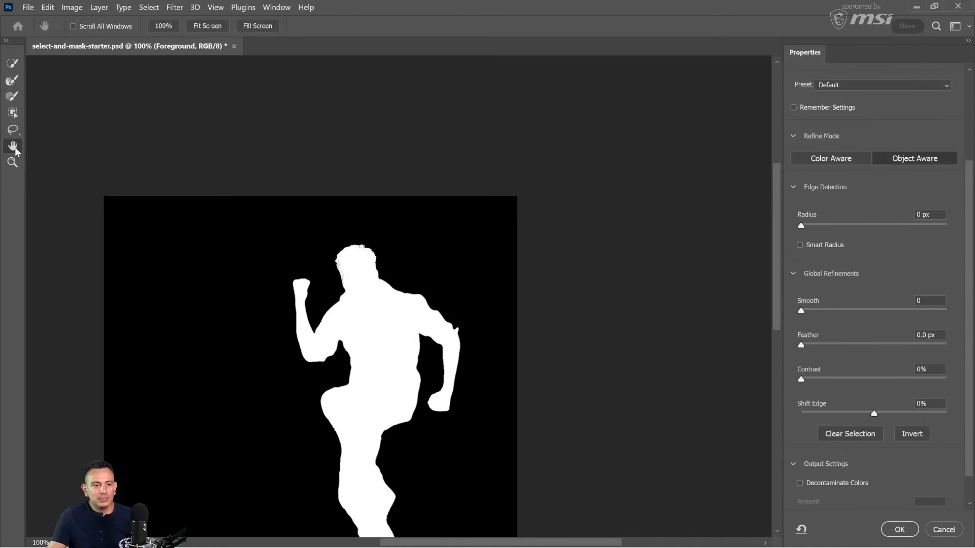
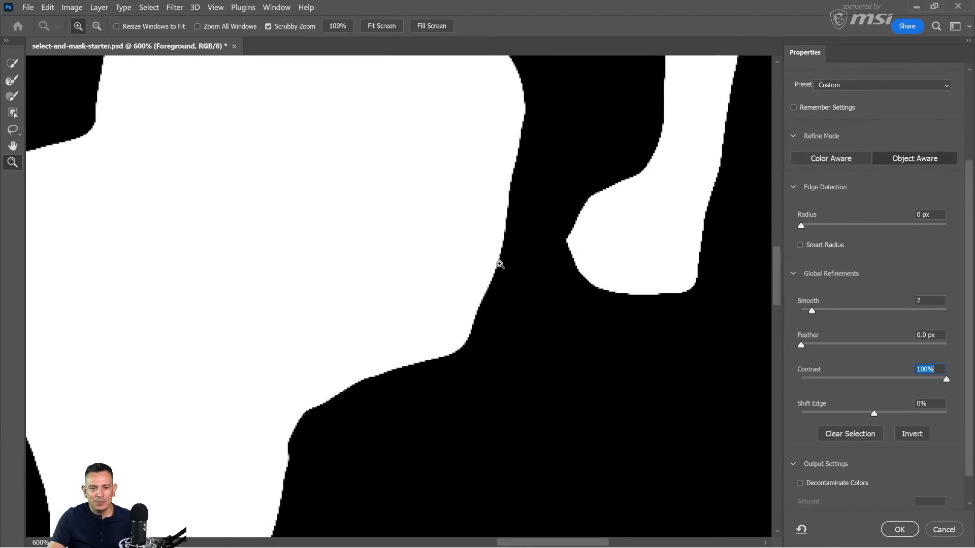
Step: Set the Contrast of the mask's Global Refinements to 18%
{"action": "left_click_drag", "start_coordinate": [947, 382], "coordinate": [828, 382]}
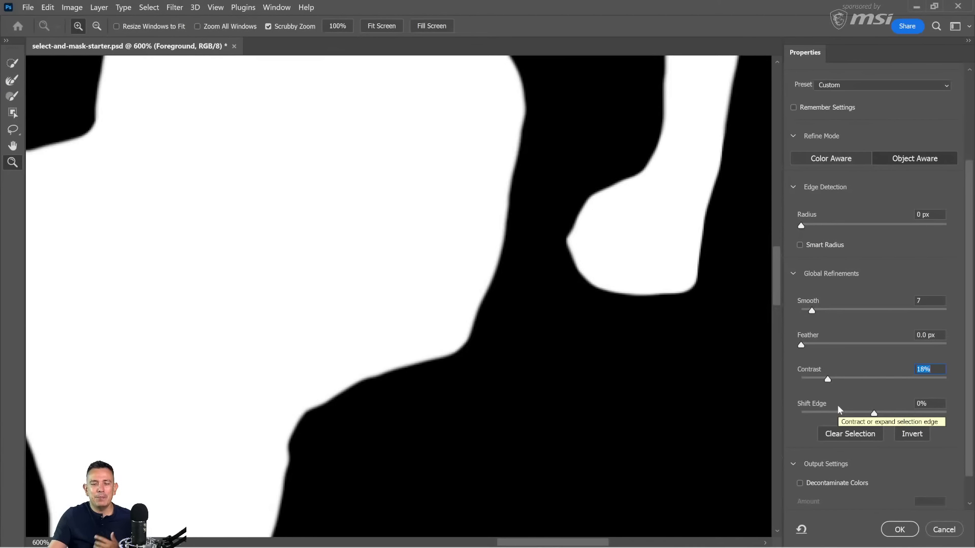
Step: Try a Shift Edge of -20% and a Feather of 8.6 px on the mask, resetting each to 0
{"action": "left_click_drag", "start_coordinate": [873, 414], "coordinate": [861, 415]}
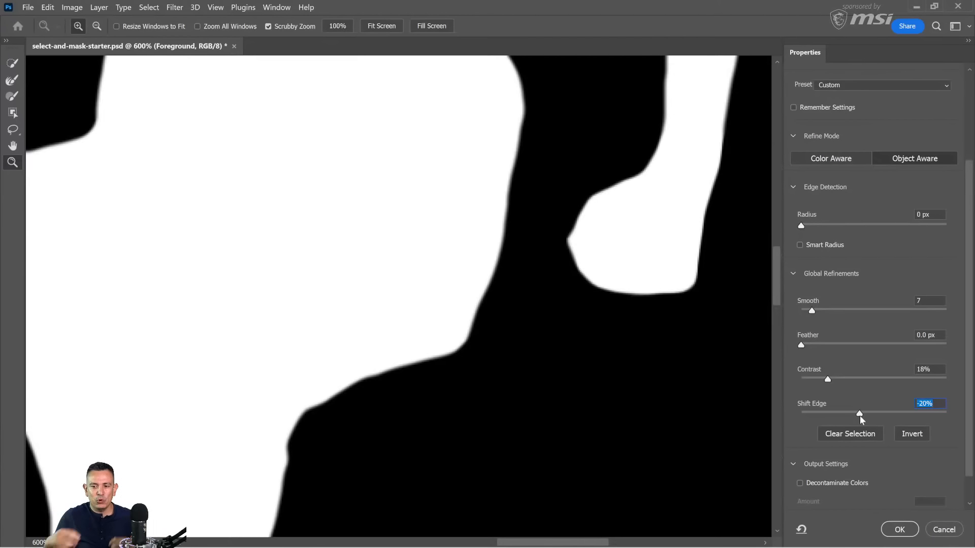
{"action": "type", "text": "0"}
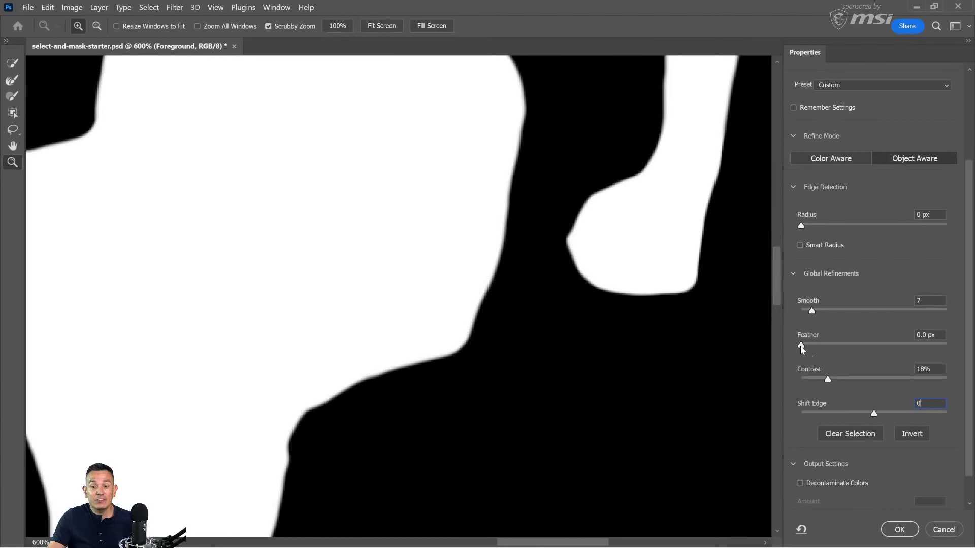
{"action": "left_click_drag", "start_coordinate": [802, 349], "coordinate": [854, 350]}
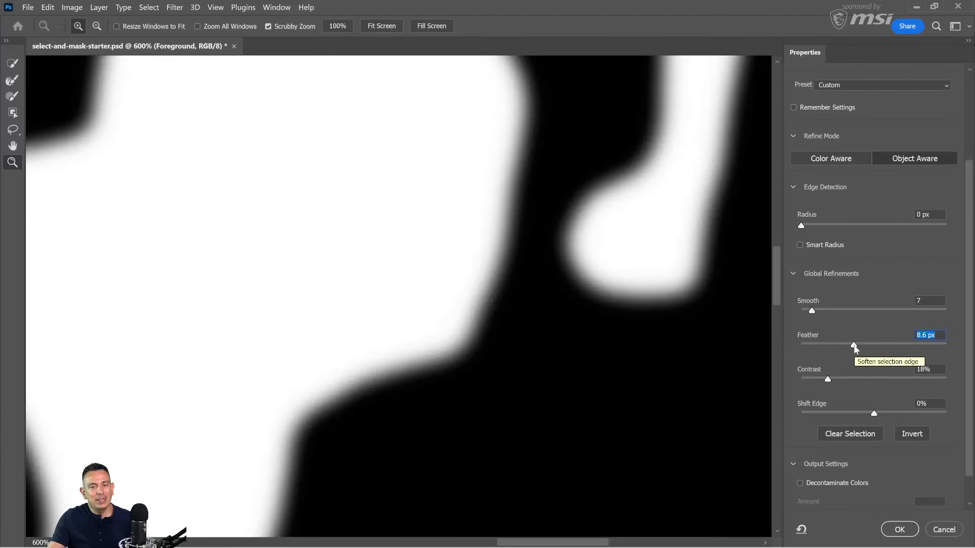
{"action": "left_click_drag", "start_coordinate": [854, 348], "coordinate": [779, 355]}
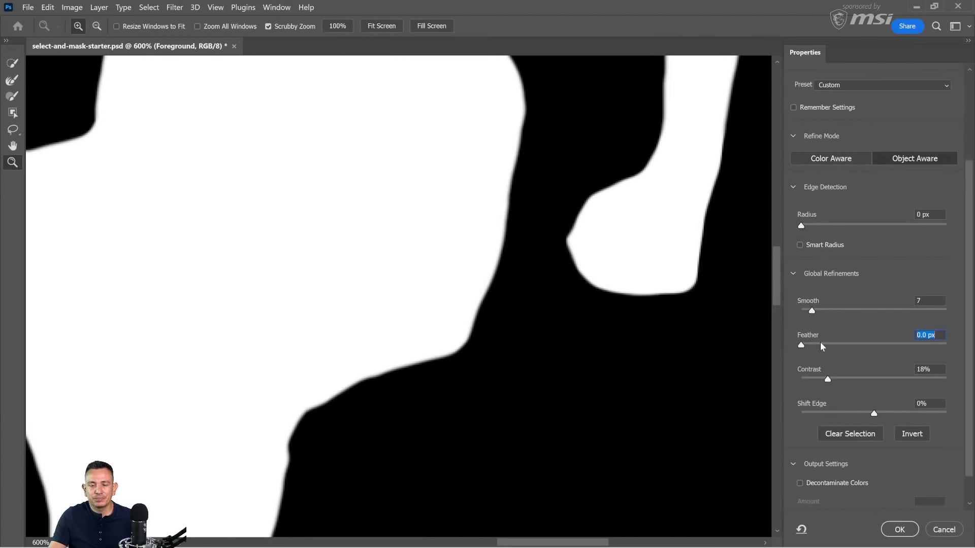
Step: Compare the Black & White mask with the original image around the man's shirt and bent arm, and zoom out to 200%
{"action": "left_click_drag", "start_coordinate": [779, 272], "coordinate": [755, 172]}
{"action": "scroll", "coordinate": [756, 172], "scroll_direction": "down", "scroll_amount": 5}
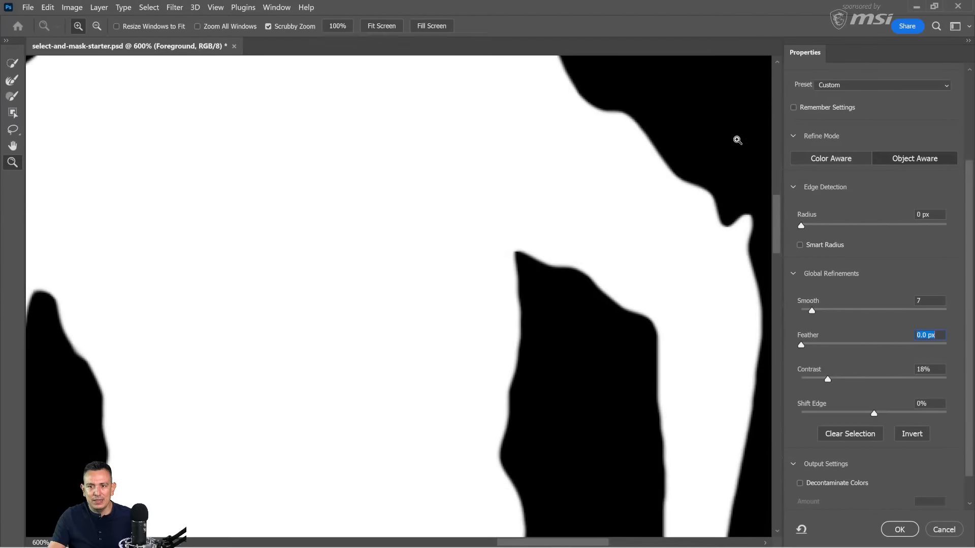
{"action": "scroll", "coordinate": [823, 161], "scroll_direction": "up", "scroll_amount": 3}
{"action": "key", "text": "x"}
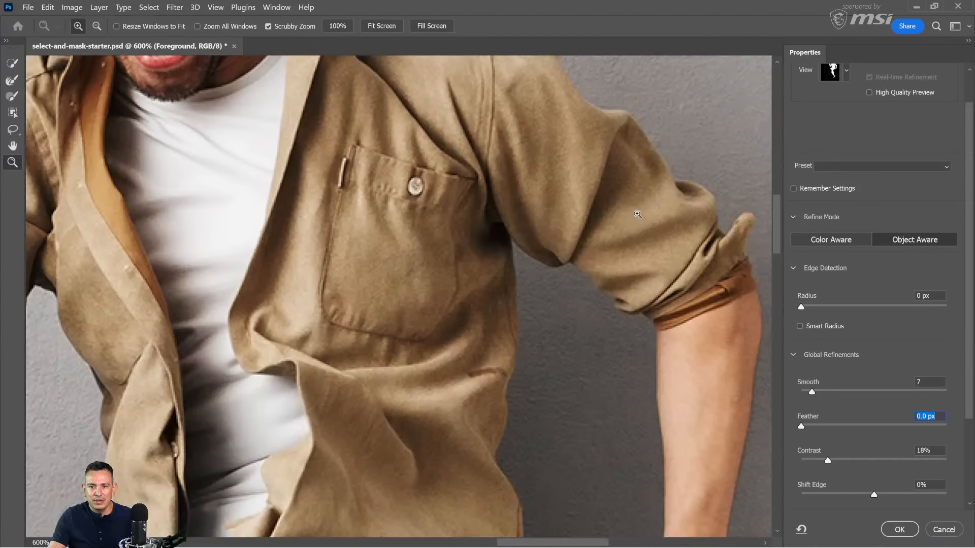
{"action": "key", "text": "x"}
{"action": "key", "text": "x"}
{"action": "left_click", "coordinate": [615, 234]}
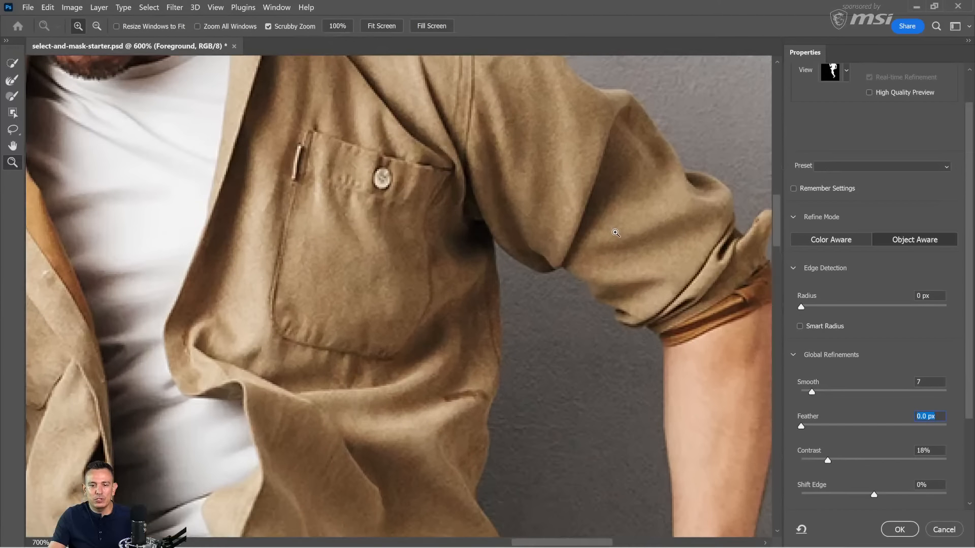
{"action": "left_click", "coordinate": [616, 234]}
{"action": "left_click", "coordinate": [616, 234], "text": "alt"}
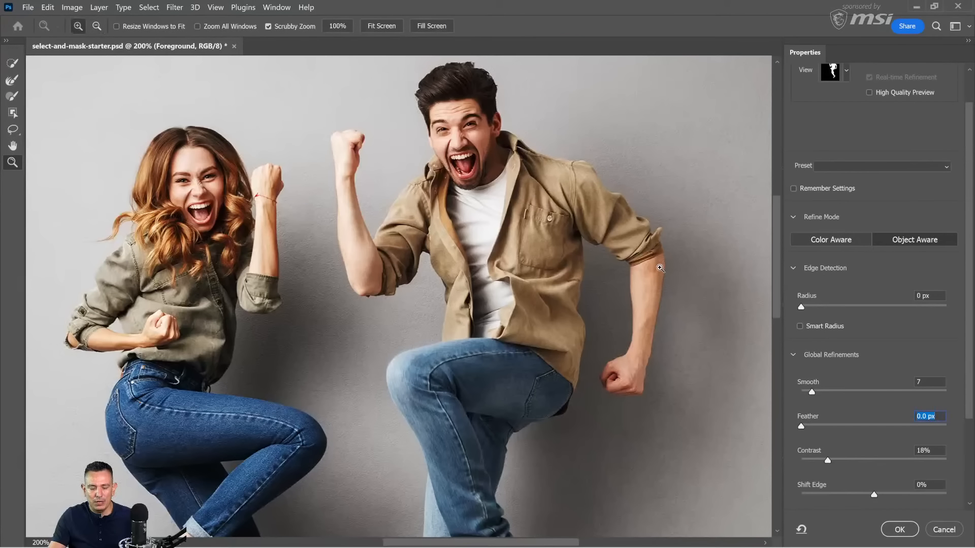
{"action": "key", "text": "k"}
{"action": "key", "text": "x"}
{"action": "key", "text": "x"}
{"action": "key", "text": "x"}
{"action": "key", "text": "x"}
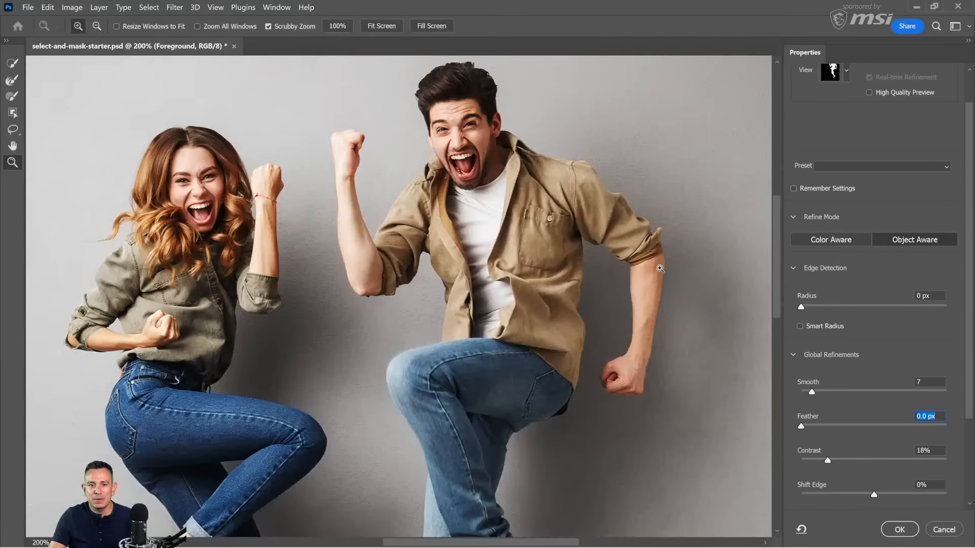
{"action": "key", "text": "x"}
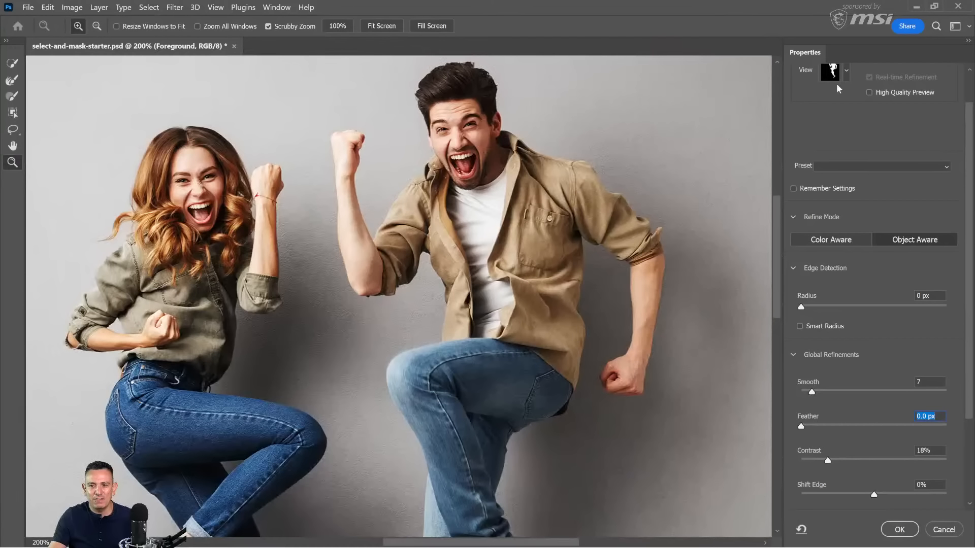
Step: Cycle the selection preview modes and set the view to On Layers
{"action": "left_click", "coordinate": [847, 71]}
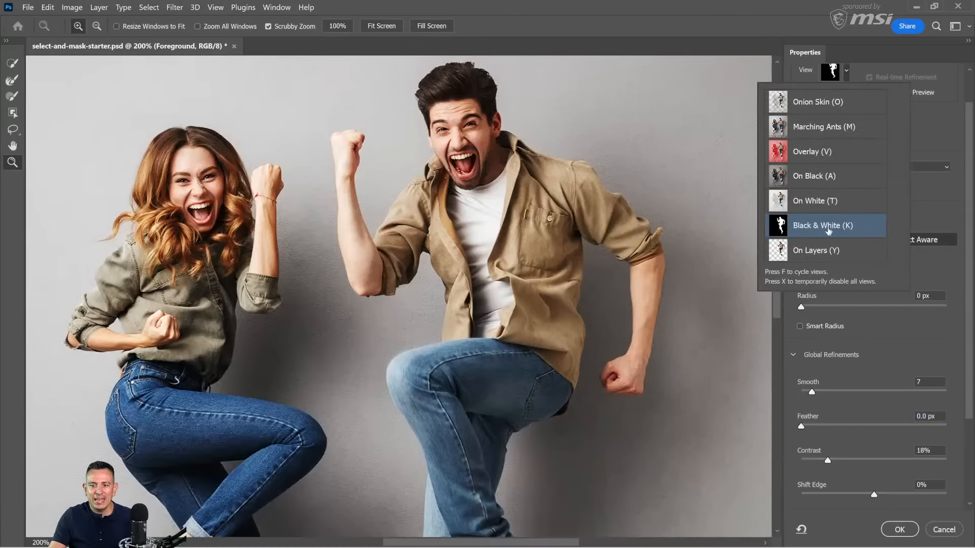
{"action": "left_click", "coordinate": [934, 128]}
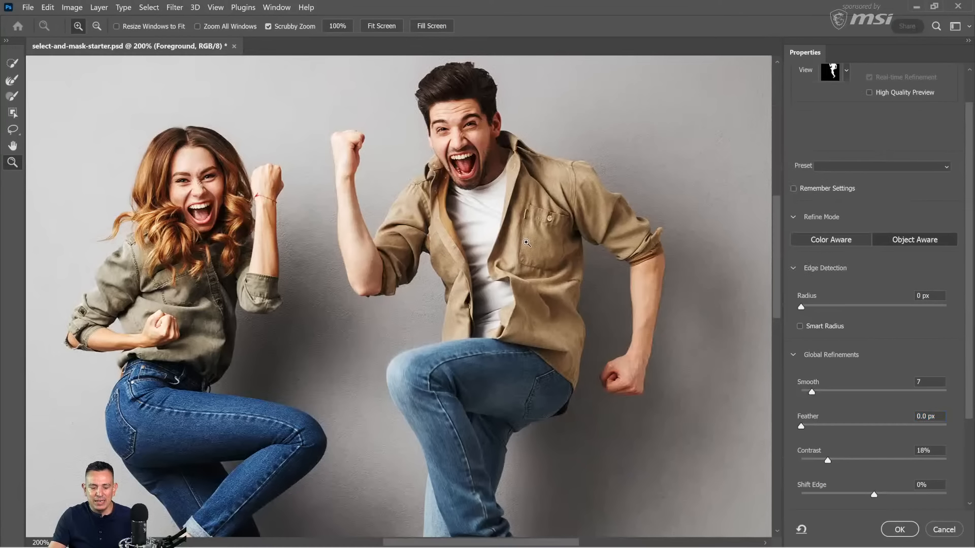
{"action": "key", "text": "y"}
{"action": "key", "text": "f"}
{"action": "key", "text": "f"}
{"action": "key", "text": "f"}
{"action": "key", "text": "f"}
{"action": "key", "text": "f"}
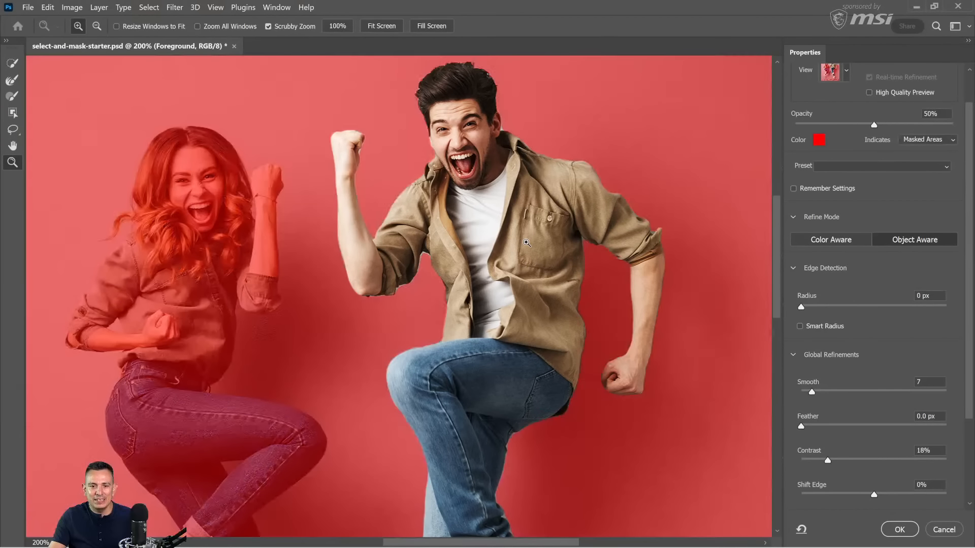
{"action": "key", "text": "f"}
{"action": "key", "text": "f"}
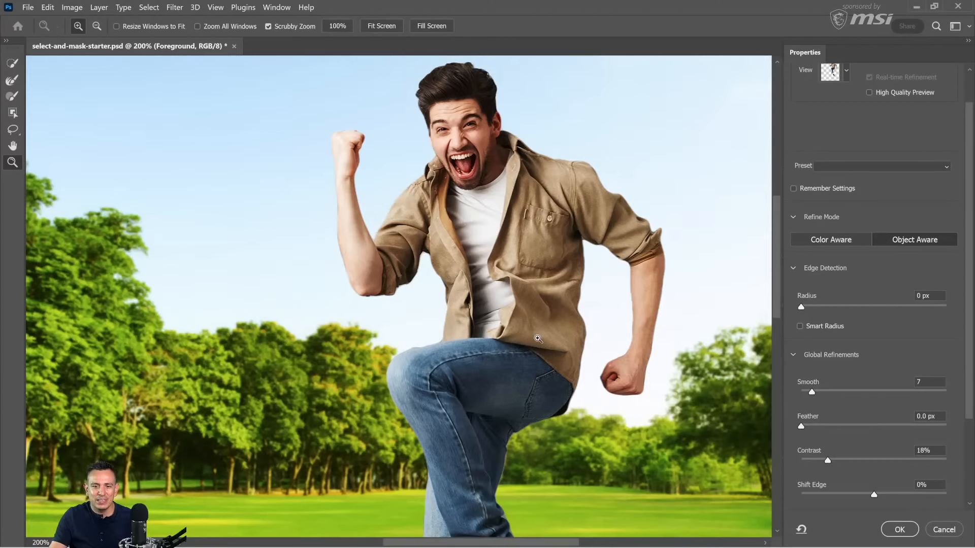
Step: Examine the man's cutout edges against the park background from his head down to his shoes and back up
{"action": "scroll", "coordinate": [531, 342], "scroll_direction": "down", "scroll_amount": 4}
{"action": "scroll", "coordinate": [532, 347], "scroll_direction": "down", "scroll_amount": 8}
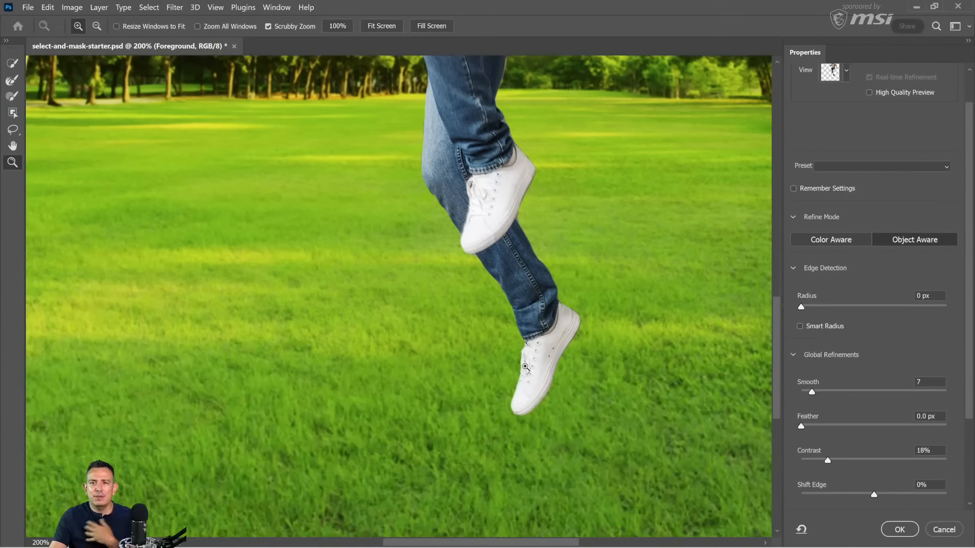
{"action": "scroll", "coordinate": [554, 353], "scroll_direction": "up", "scroll_amount": 11}
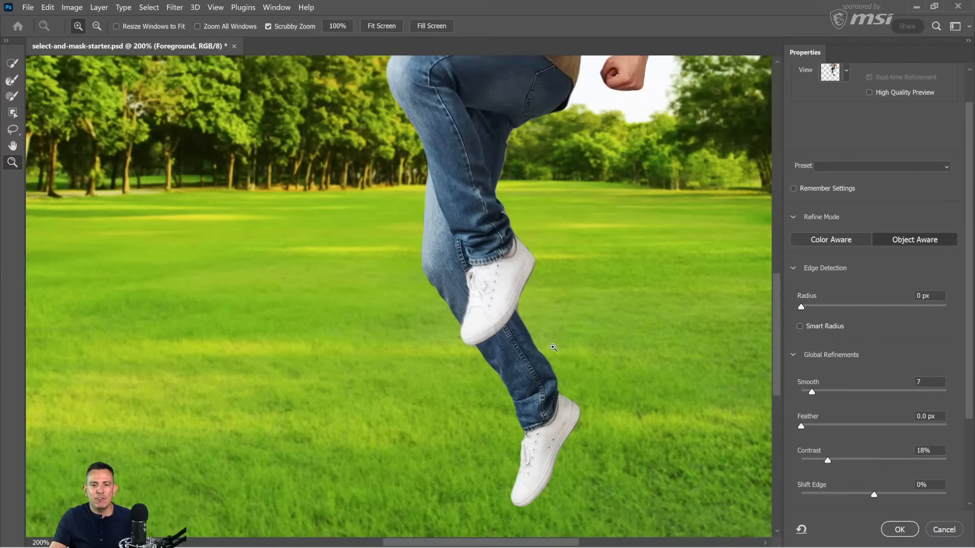
{"action": "scroll", "coordinate": [554, 353], "scroll_direction": "up", "scroll_amount": 6}
{"action": "scroll", "coordinate": [554, 364], "scroll_direction": "down", "scroll_amount": 4}
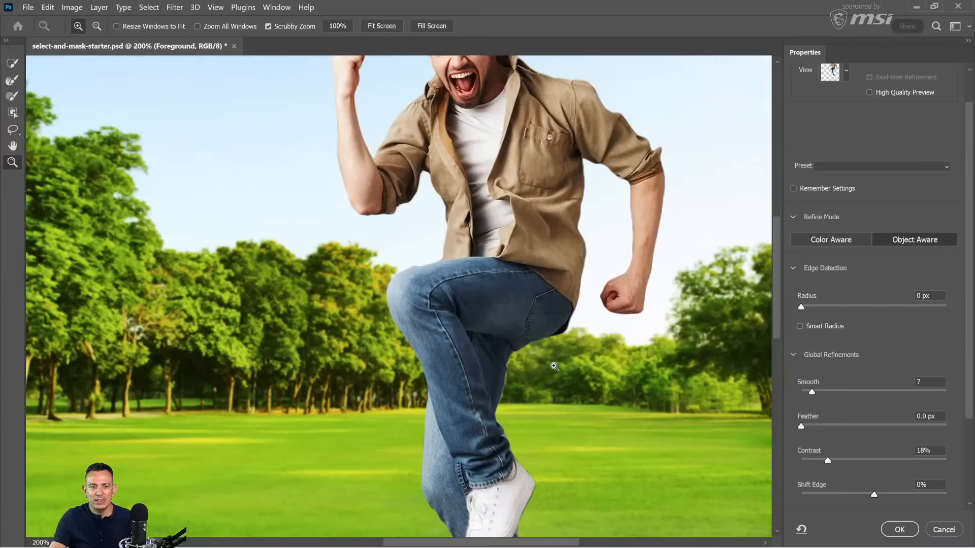
{"action": "scroll", "coordinate": [554, 366], "scroll_direction": "down", "scroll_amount": 6}
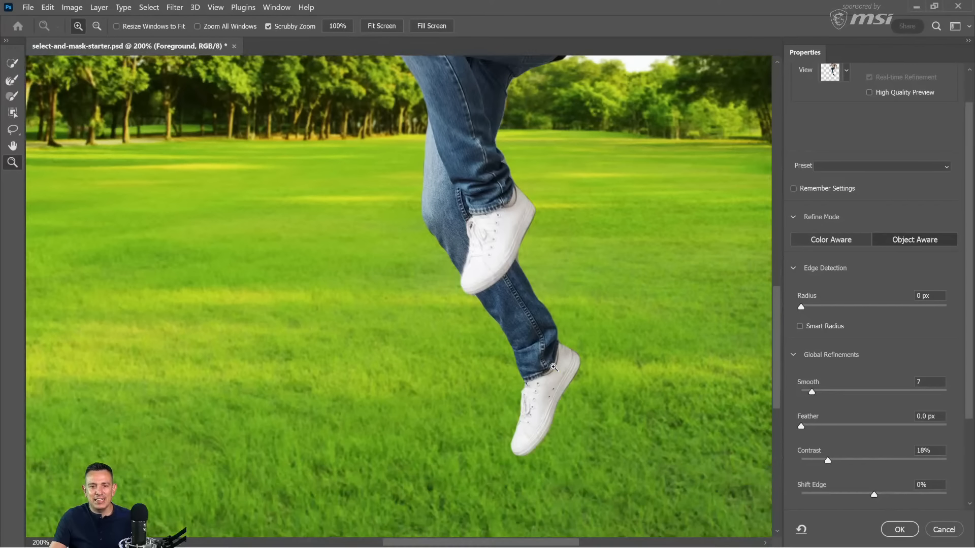
{"action": "scroll", "coordinate": [554, 366], "scroll_direction": "up", "scroll_amount": 11}
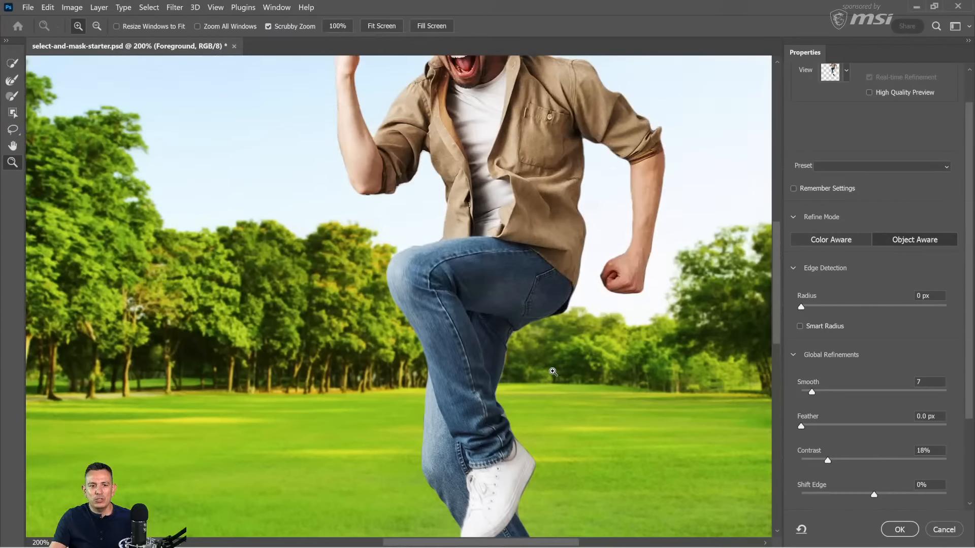
{"action": "scroll", "coordinate": [553, 372], "scroll_direction": "up", "scroll_amount": 3}
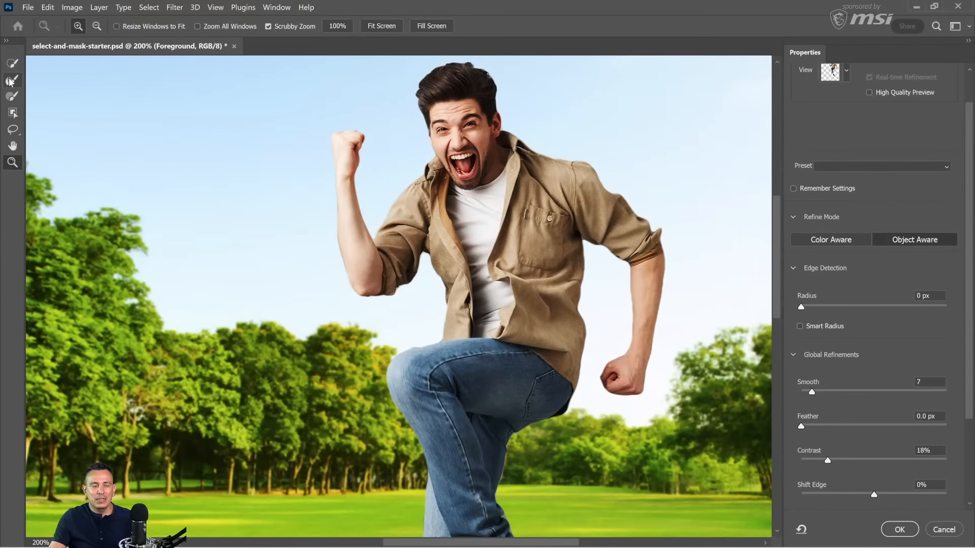
Step: Zoom in on the man's head and touch up the mask edge between his ear and shirt collar with the size 8 Brush tool
{"action": "left_click", "coordinate": [12, 82]}
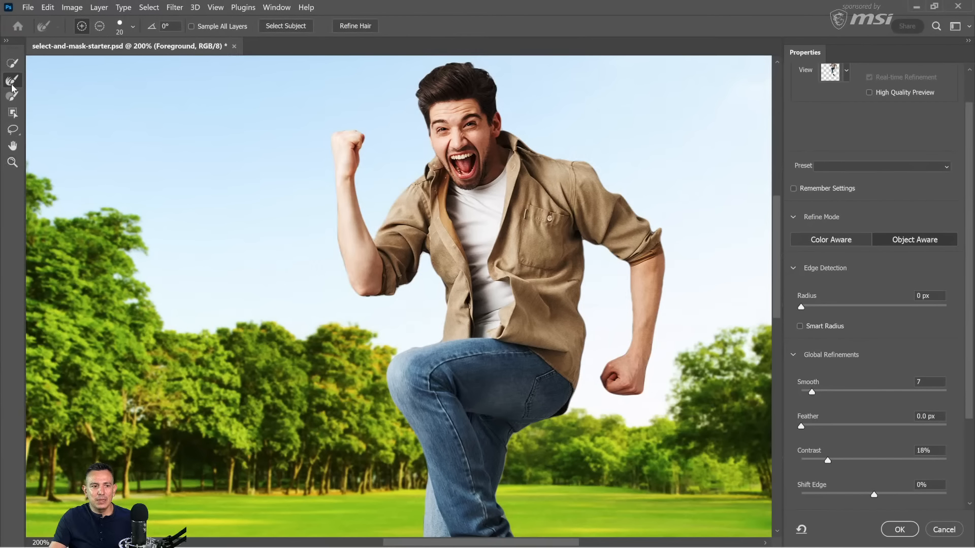
{"action": "left_click", "coordinate": [12, 96]}
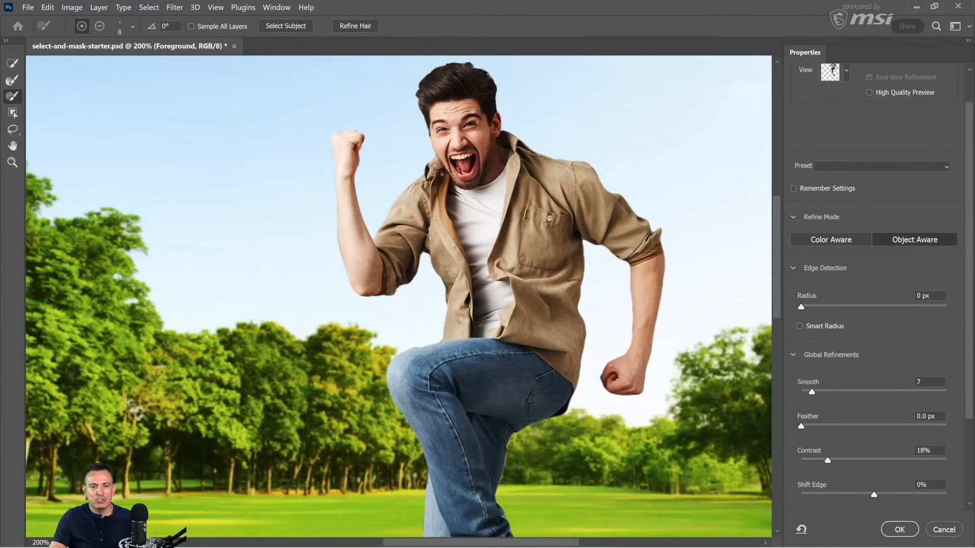
{"action": "scroll", "coordinate": [499, 155], "scroll_direction": "up", "scroll_amount": 8, "text": "alt"}
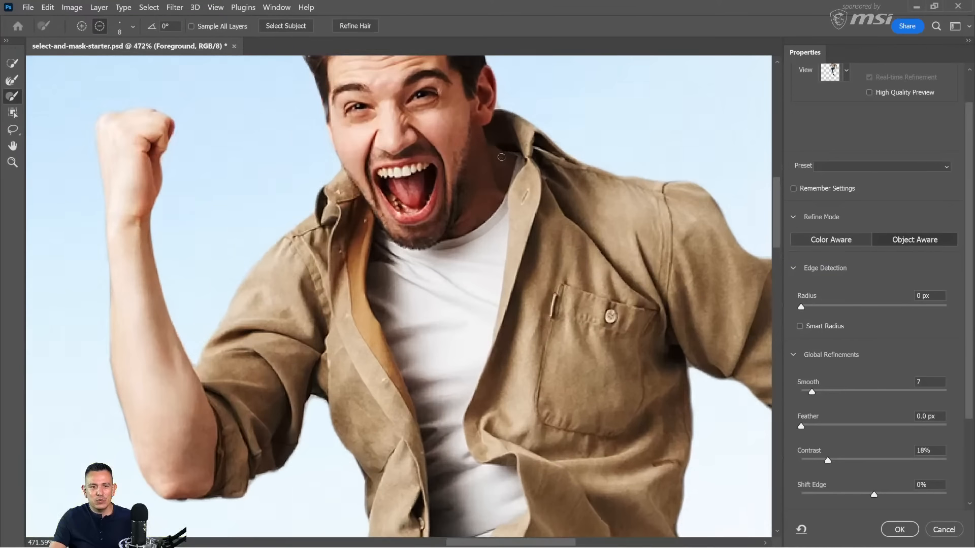
{"action": "scroll", "coordinate": [496, 113], "scroll_direction": "down", "scroll_amount": 3, "text": "alt"}
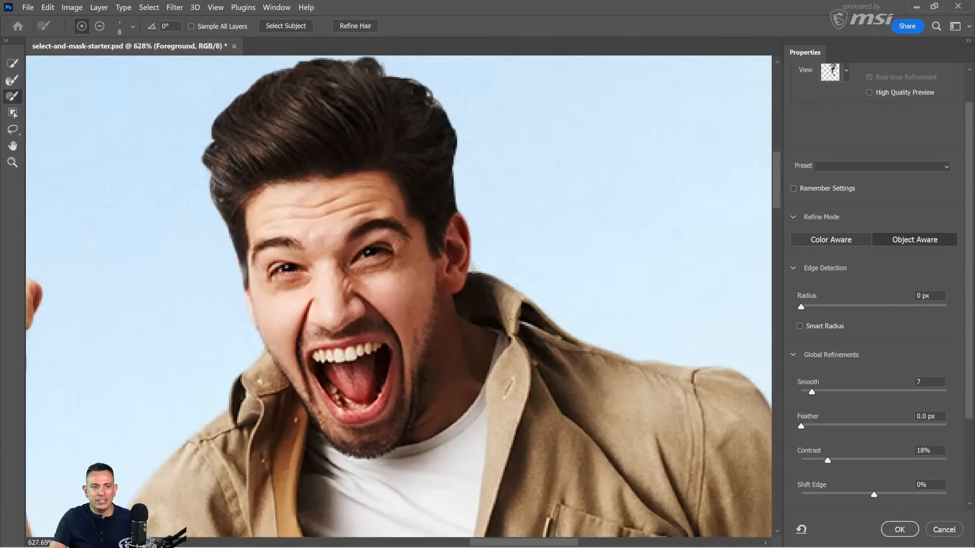
{"action": "mouse_move", "coordinate": [464, 271]}
{"action": "left_mouse_down"}
{"action": "mouse_move", "coordinate": [472, 265]}
{"action": "mouse_move", "coordinate": [502, 279]}
{"action": "left_mouse_up"}
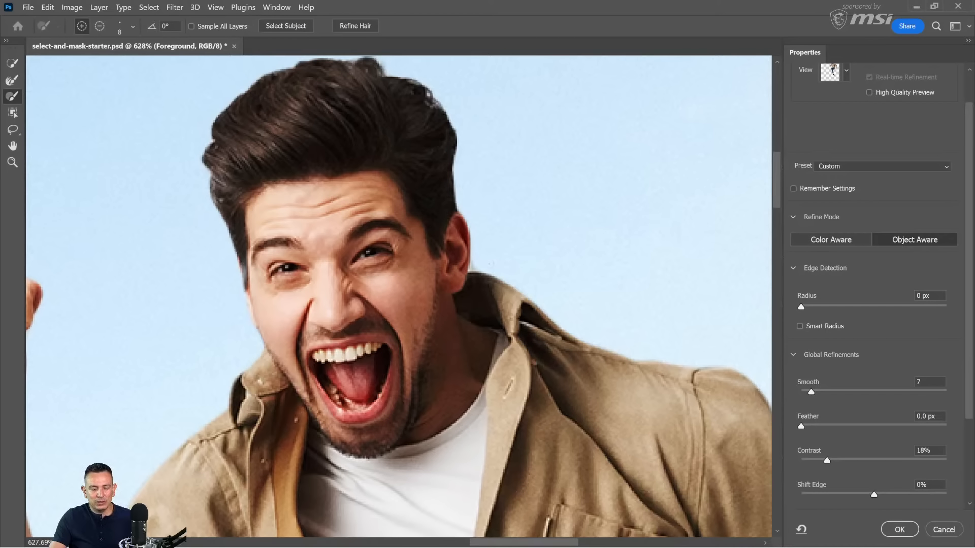
{"action": "key", "text": "alt"}
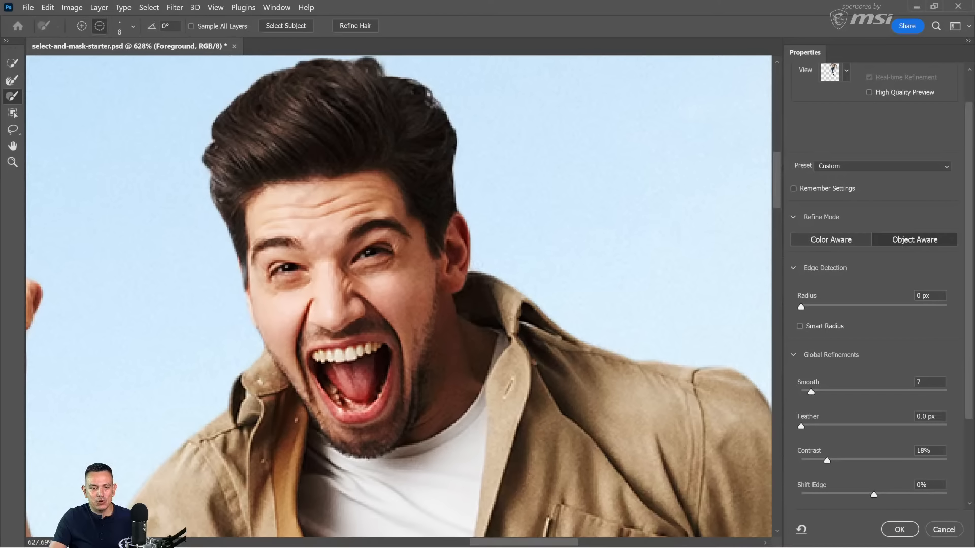
Step: Paint a patch of backdrop into the mask between the raised forearm and sleeve, and remove it with the brush in subtract mode
{"action": "key", "text": "space"}
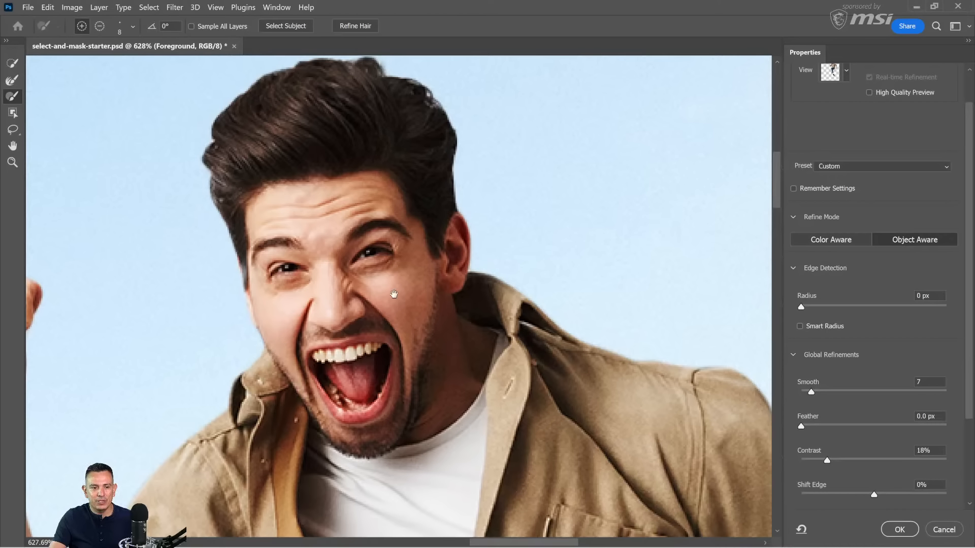
{"action": "left_click_drag", "start_coordinate": [394, 294], "coordinate": [442, 243]}
{"action": "left_click_drag", "start_coordinate": [325, 351], "coordinate": [446, 244]}
{"action": "left_click_drag", "start_coordinate": [385, 298], "coordinate": [452, 208]}
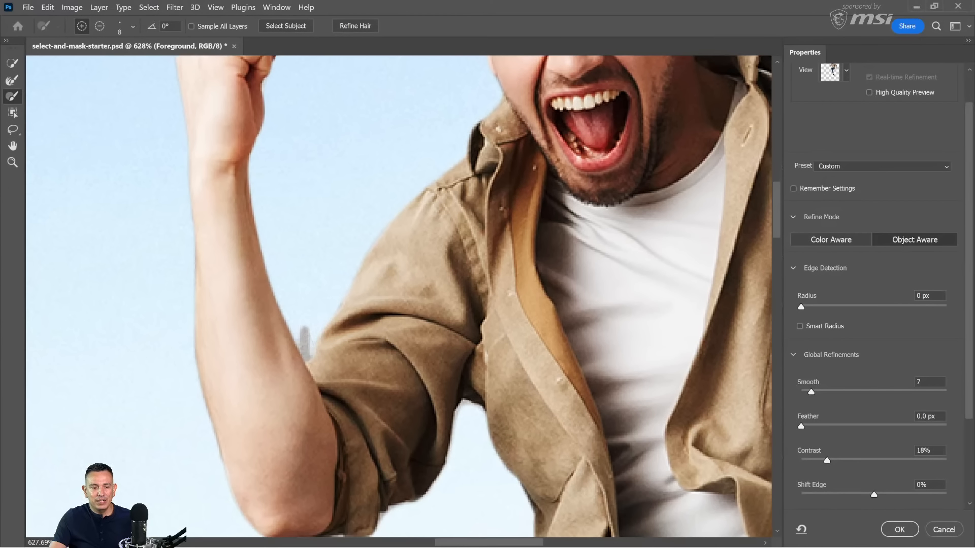
{"action": "key", "text": "alt"}
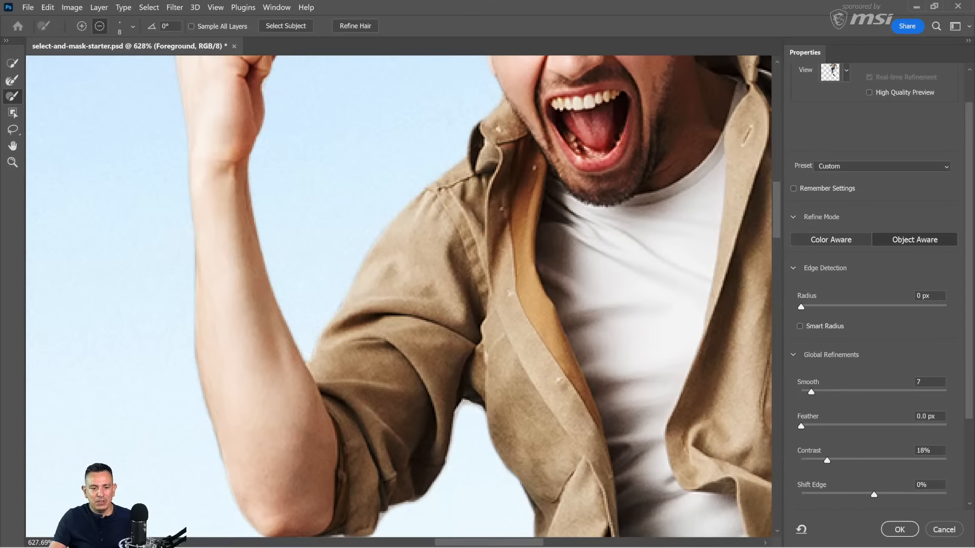
Step: Brush away the leftover backdrop where the shirt hem meets the jeans and along the top of the raised thigh in subtract mode
{"action": "key", "text": "space"}
{"action": "left_click_drag", "start_coordinate": [414, 375], "coordinate": [384, 218]}
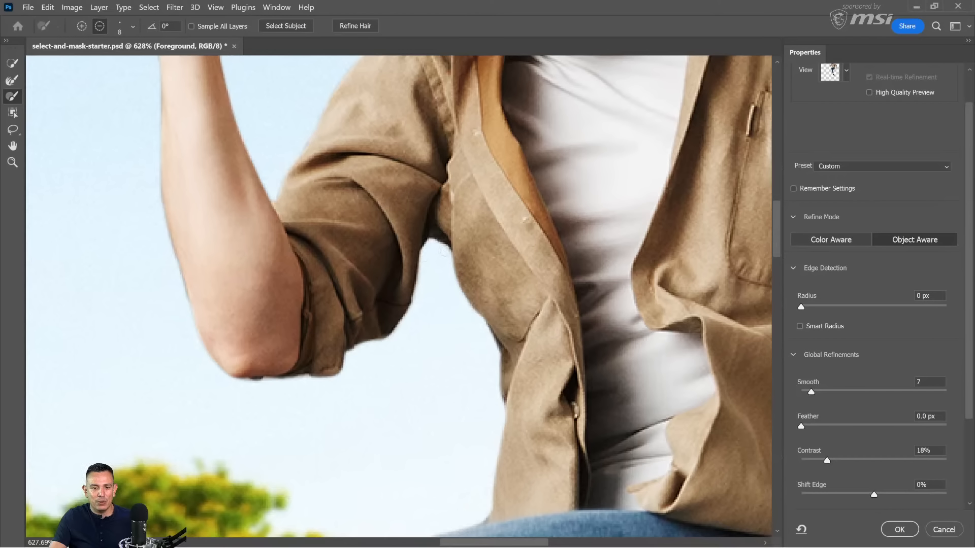
{"action": "scroll", "coordinate": [443, 252], "scroll_direction": "down", "scroll_amount": 5}
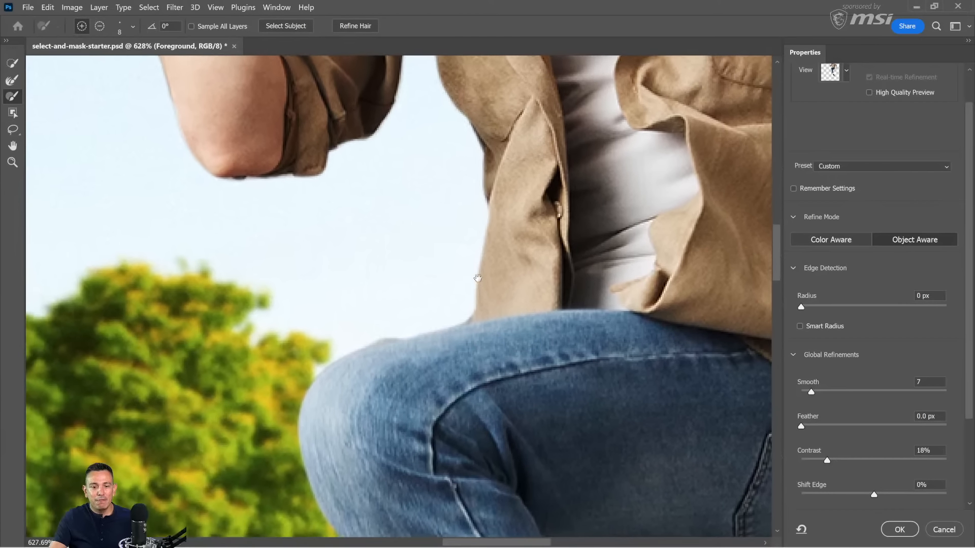
{"action": "left_click_drag", "start_coordinate": [466, 304], "coordinate": [463, 317]}
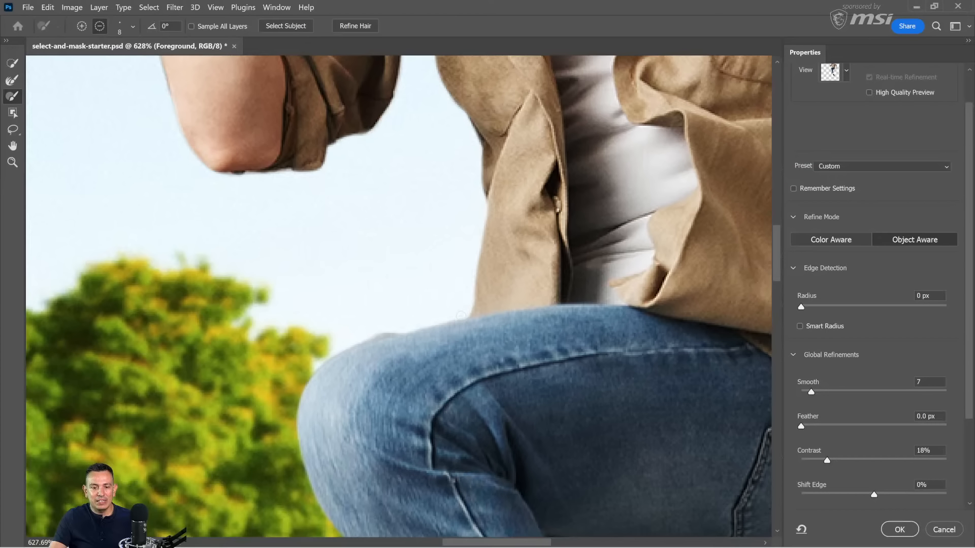
{"action": "left_click", "coordinate": [462, 316]}
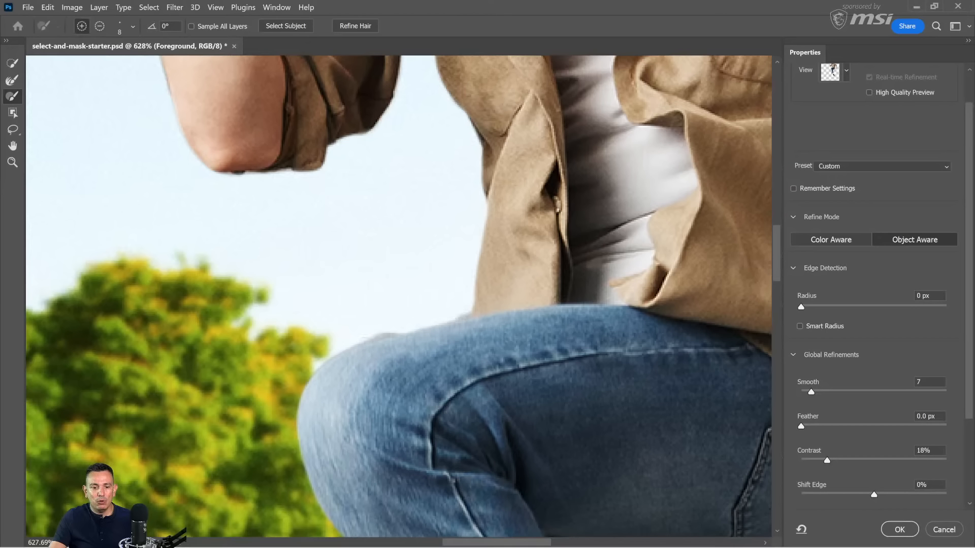
{"action": "key", "text": "alt"}
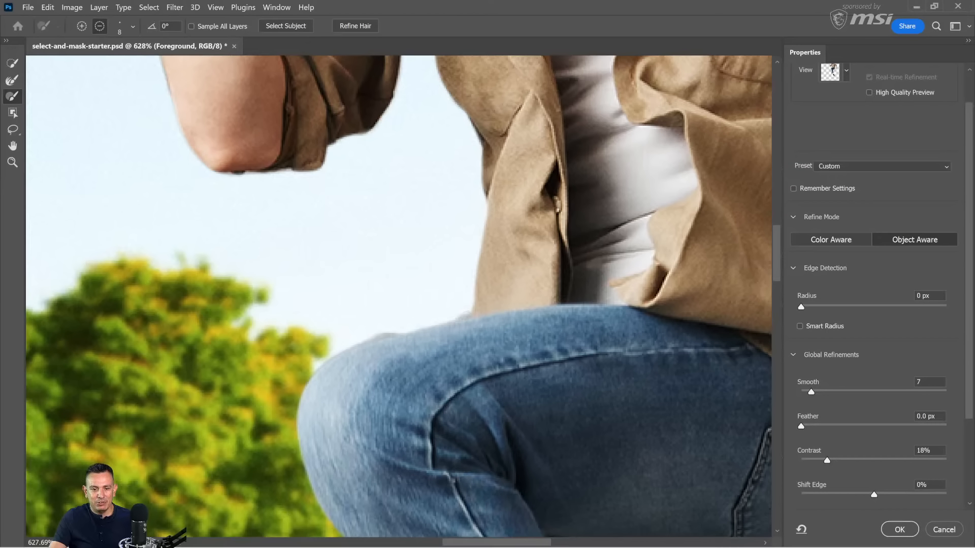
{"action": "left_click", "coordinate": [464, 316]}
{"action": "left_click", "coordinate": [366, 340], "text": "shift"}
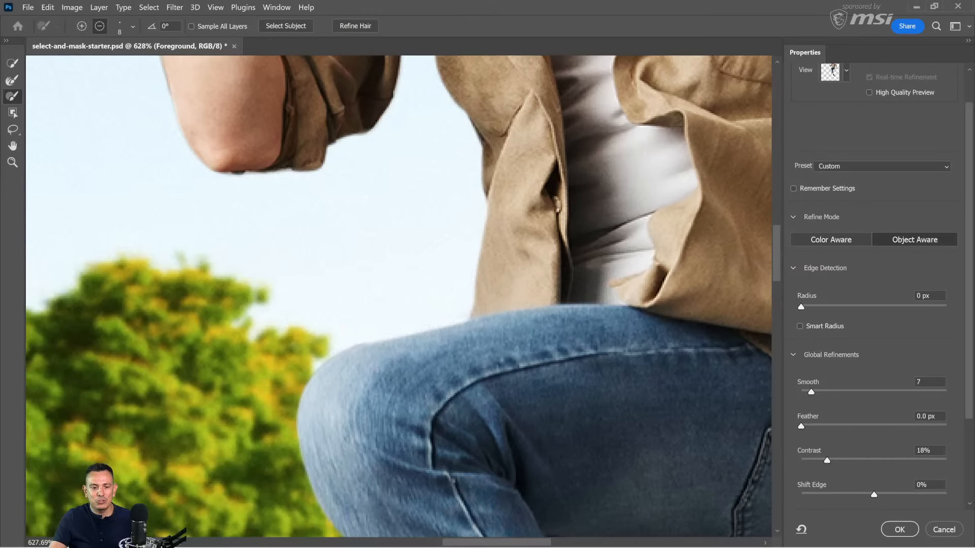
{"action": "left_click", "coordinate": [333, 352], "text": "shift"}
{"action": "left_click", "coordinate": [321, 360], "text": "shift"}
Step: Remove the leftover backdrop between the raised shoe's sole and the lower leg with the brush in subtract mode
{"action": "left_click_drag", "start_coordinate": [348, 349], "coordinate": [349, 256]}
{"action": "left_click_drag", "start_coordinate": [408, 329], "coordinate": [395, 60]}
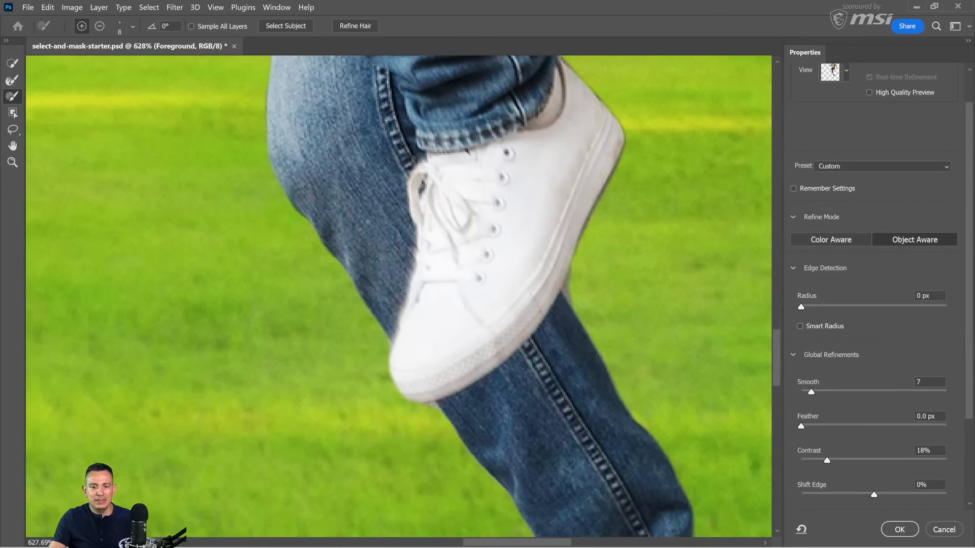
{"action": "key", "text": "alt"}
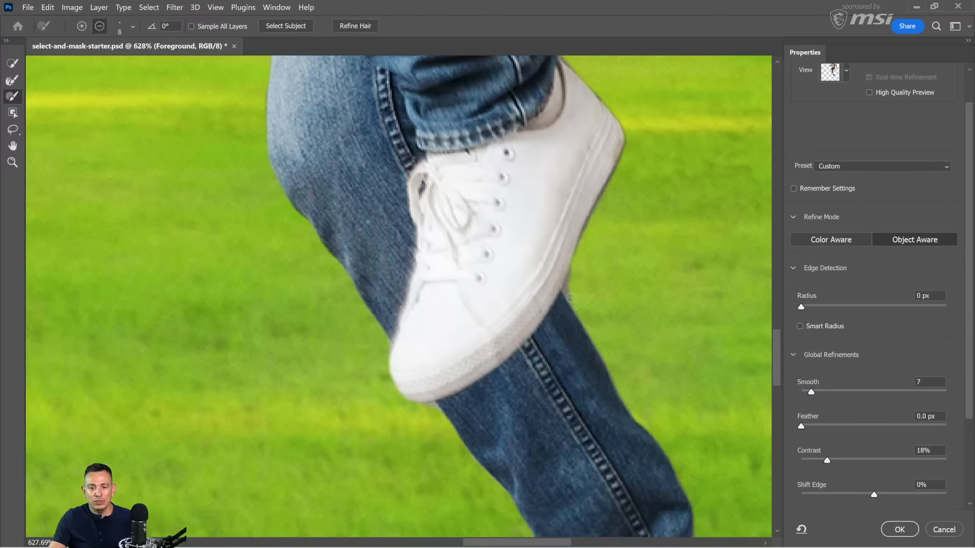
{"action": "left_click_drag", "start_coordinate": [565, 290], "coordinate": [573, 270]}
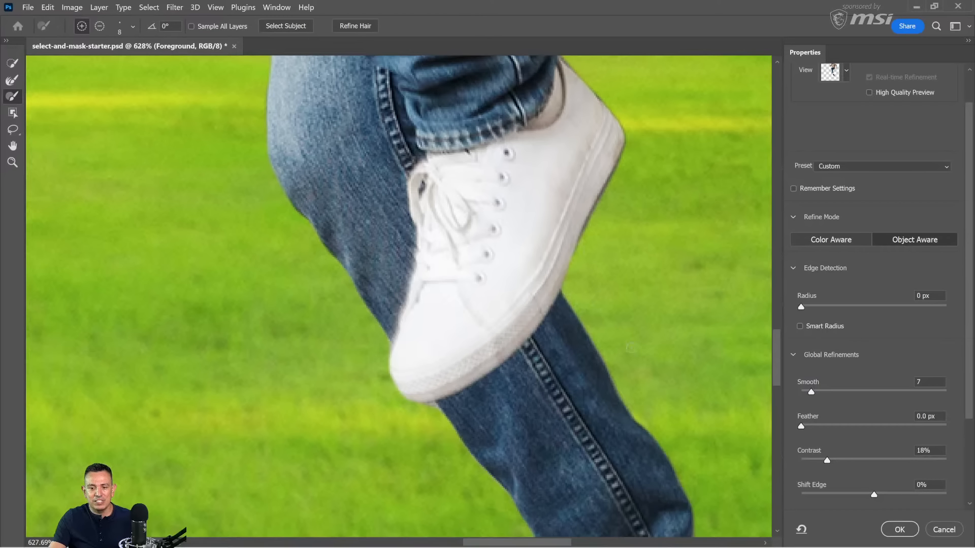
Step: Brush the pointed fabric tip off the rolled sleeve cuff at the lowered arm's elbow in subtract mode
{"action": "left_click_drag", "start_coordinate": [641, 377], "coordinate": [526, 188]}
{"action": "left_click_drag", "start_coordinate": [570, 267], "coordinate": [509, 457]}
{"action": "left_click_drag", "start_coordinate": [152, 167], "coordinate": [322, 261]}
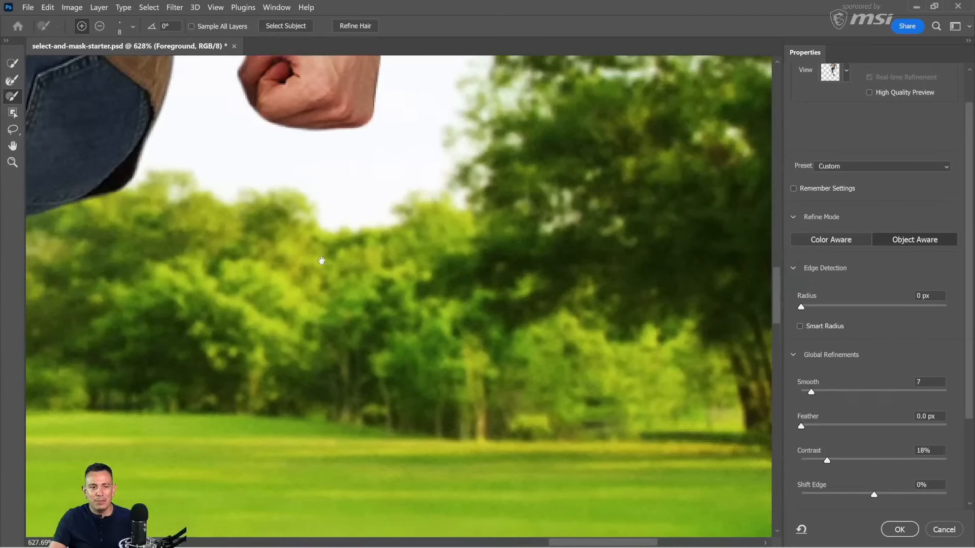
{"action": "left_click_drag", "start_coordinate": [286, 198], "coordinate": [352, 303]}
{"action": "left_click_drag", "start_coordinate": [318, 139], "coordinate": [342, 340]}
{"action": "left_click_drag", "start_coordinate": [360, 102], "coordinate": [379, 374]}
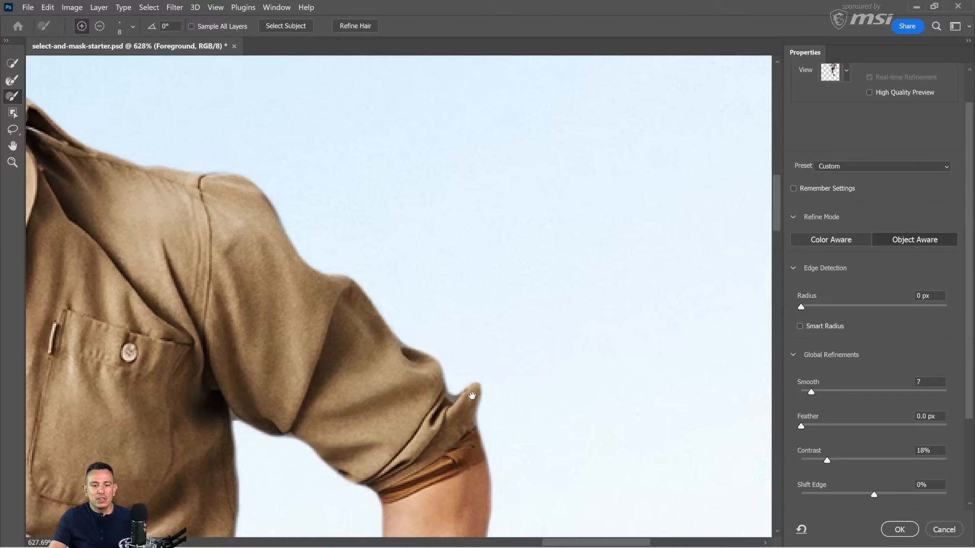
{"action": "left_click_drag", "start_coordinate": [382, 336], "coordinate": [361, 199]}
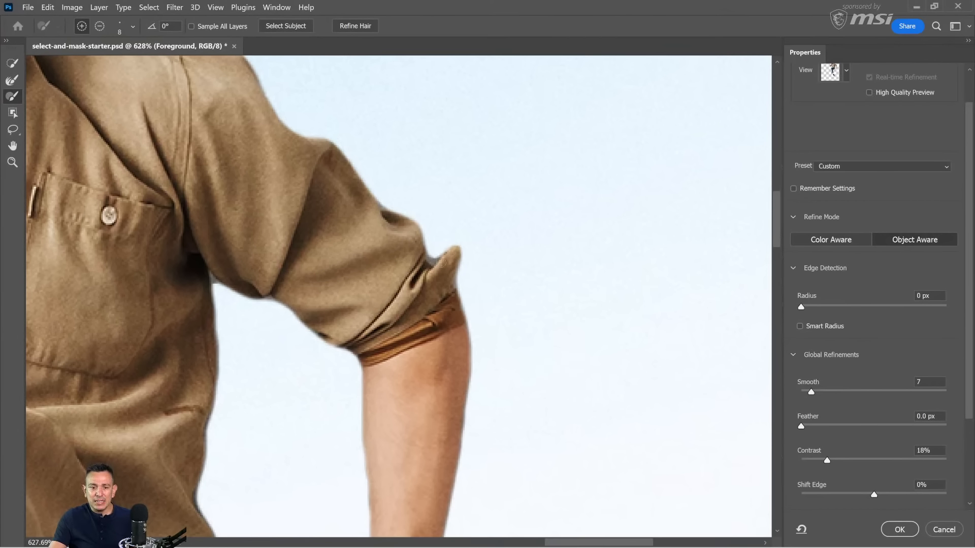
{"action": "scroll", "coordinate": [462, 294], "scroll_direction": "down", "scroll_amount": 5}
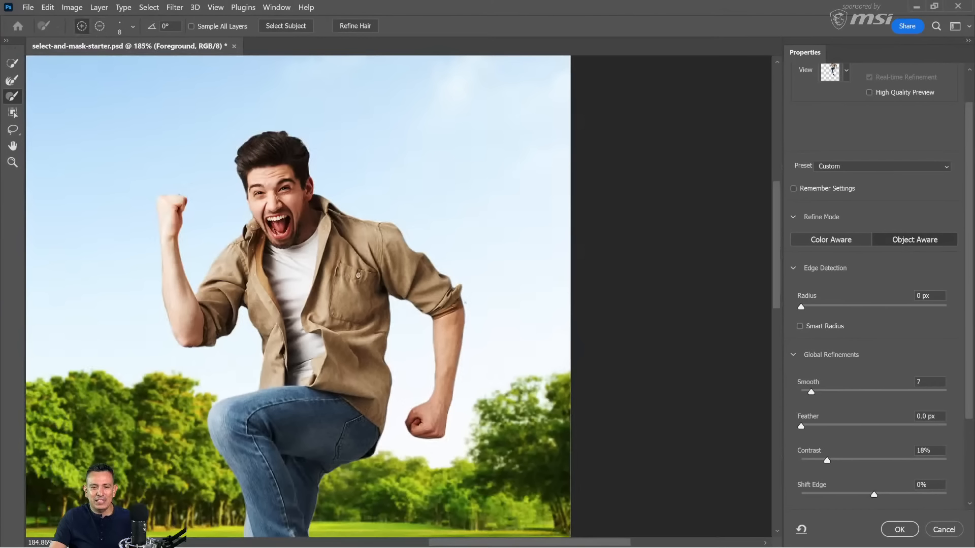
{"action": "scroll", "coordinate": [465, 313], "scroll_direction": "up", "scroll_amount": 1}
{"action": "scroll", "coordinate": [462, 318], "scroll_direction": "up", "scroll_amount": 6}
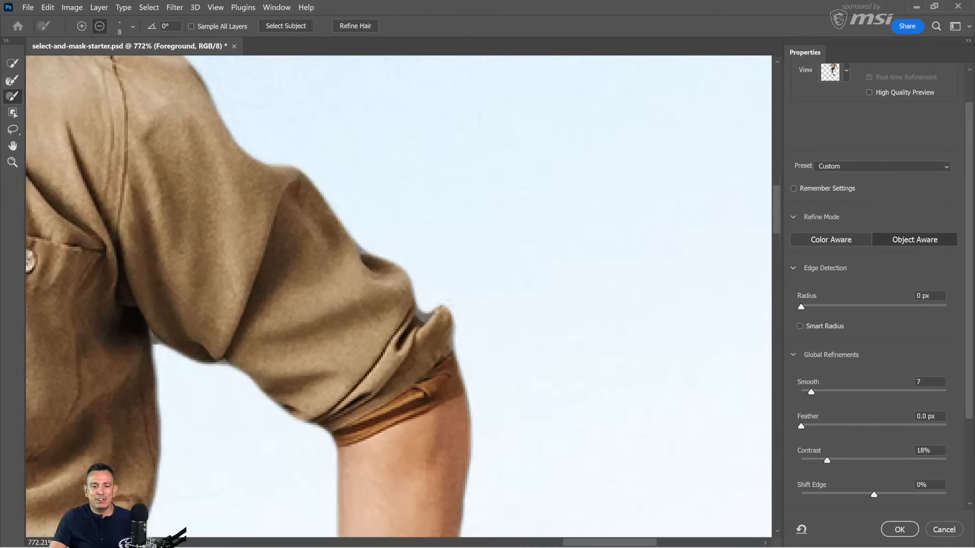
{"action": "mouse_move", "coordinate": [446, 305]}
{"action": "left_mouse_down"}
{"action": "mouse_move", "coordinate": [423, 319]}
{"action": "mouse_move", "coordinate": [444, 321]}
{"action": "mouse_move", "coordinate": [459, 346]}
{"action": "mouse_move", "coordinate": [439, 311]}
{"action": "left_mouse_up"}
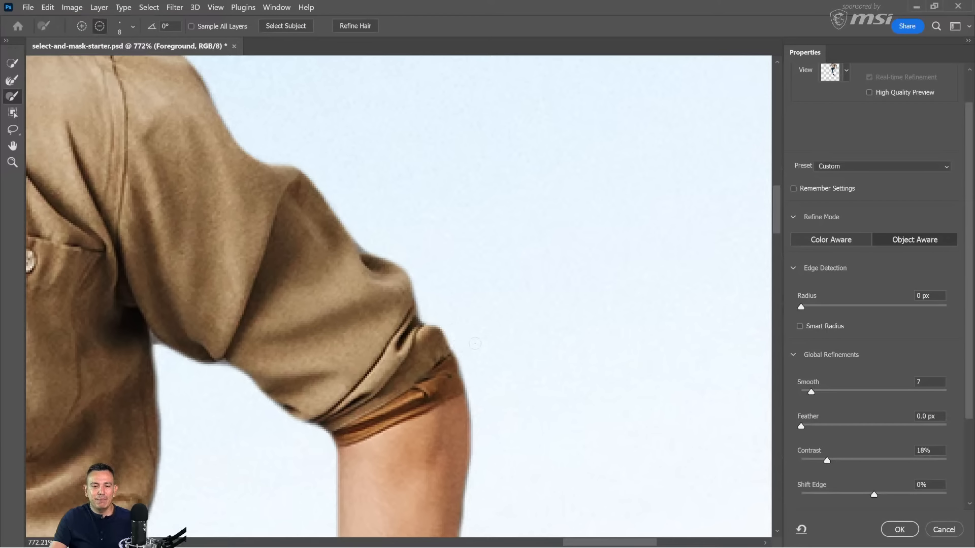
Step: Zoom out and review the man's whole cutout against the park background
{"action": "scroll", "coordinate": [475, 348], "scroll_direction": "down", "scroll_amount": 3}
{"action": "scroll", "coordinate": [477, 348], "scroll_direction": "down", "scroll_amount": 3}
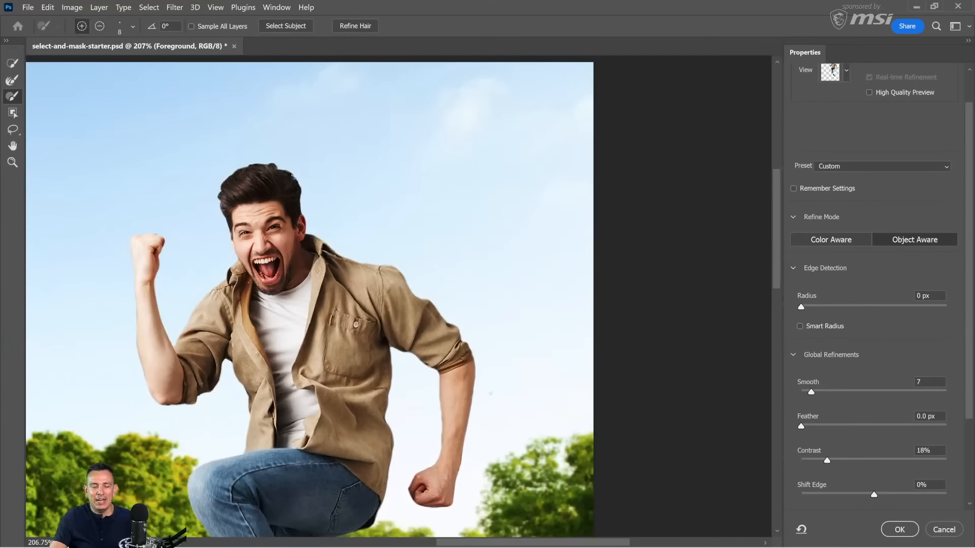
{"action": "mouse_move", "coordinate": [283, 338]}
{"action": "left_mouse_down"}
{"action": "mouse_move", "coordinate": [360, 306]}
{"action": "mouse_move", "coordinate": [340, 247]}
{"action": "left_mouse_up"}
{"action": "scroll", "coordinate": [341, 246], "scroll_direction": "down", "scroll_amount": 3}
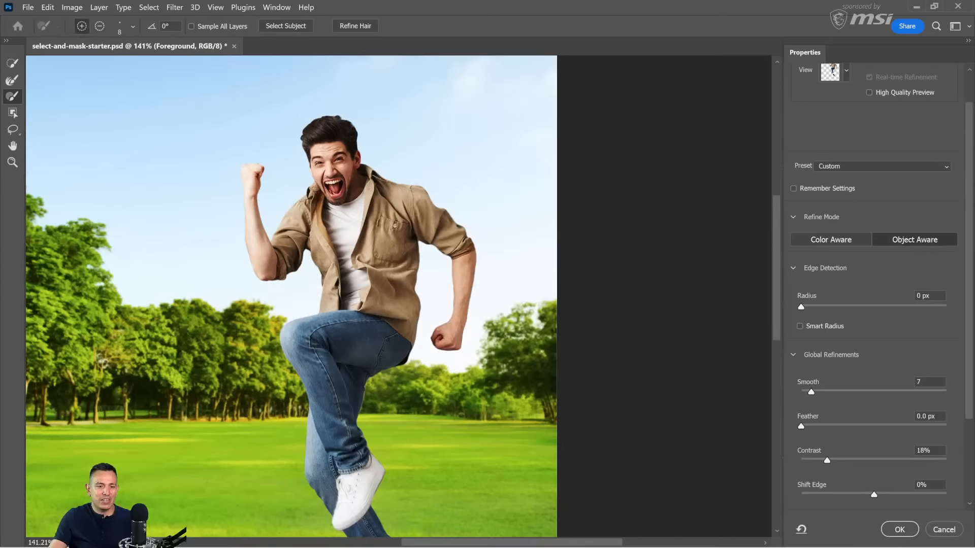
{"action": "left_click_drag", "start_coordinate": [362, 298], "coordinate": [440, 263]}
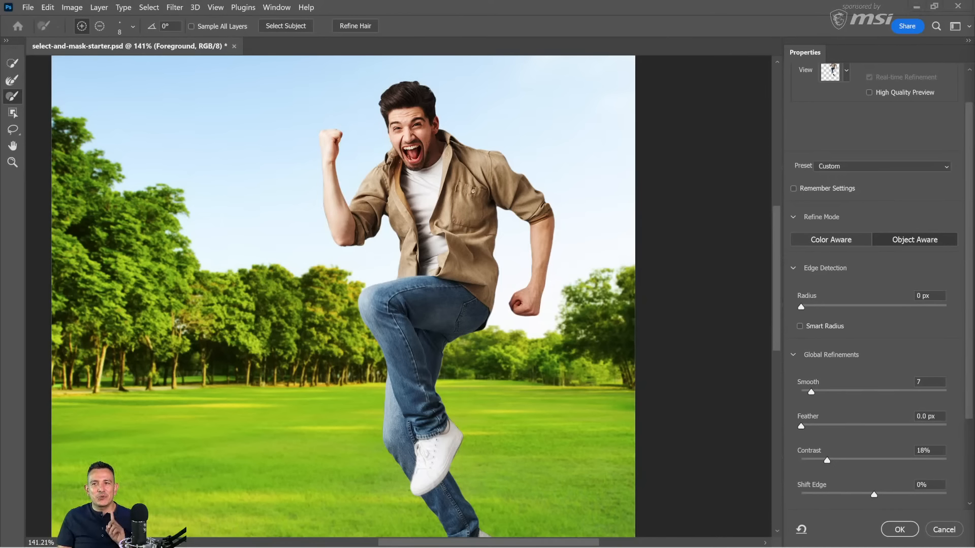
Step: Switch to the browser's YouTube tutorial on advanced hair masking and play it from the layer masks chapter at 2:18
{"action": "left_click_drag", "start_coordinate": [974, 96], "coordinate": [252, 33]}
{"action": "double_click", "coordinate": [361, 42]}
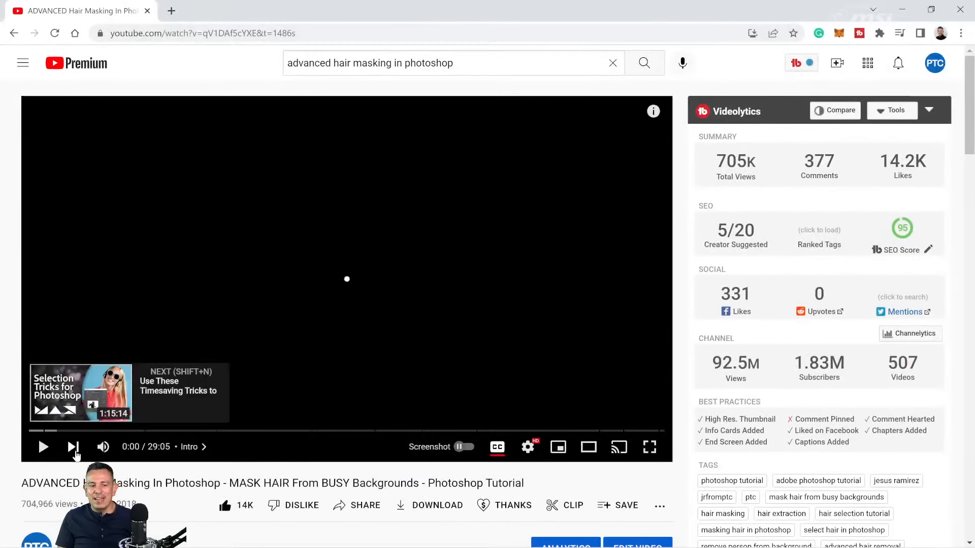
{"action": "scroll", "coordinate": [268, 495], "scroll_direction": "down", "scroll_amount": 1}
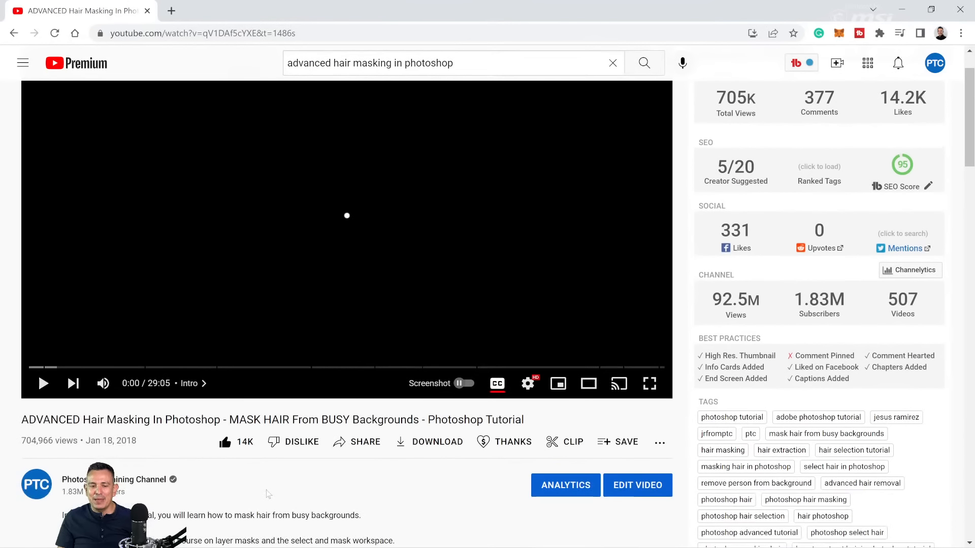
{"action": "scroll", "coordinate": [428, 422], "scroll_direction": "up", "scroll_amount": 1}
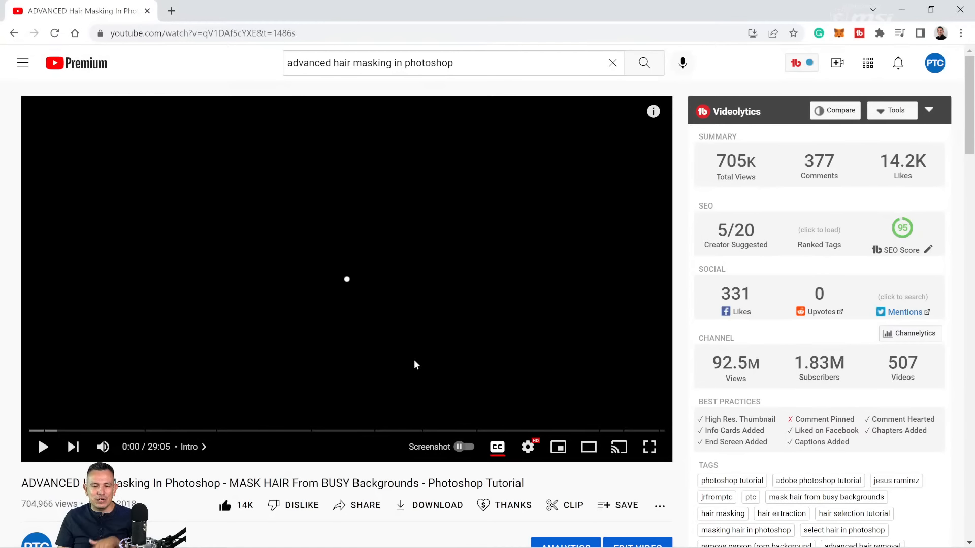
{"action": "scroll", "coordinate": [327, 240], "scroll_direction": "down", "scroll_amount": 2}
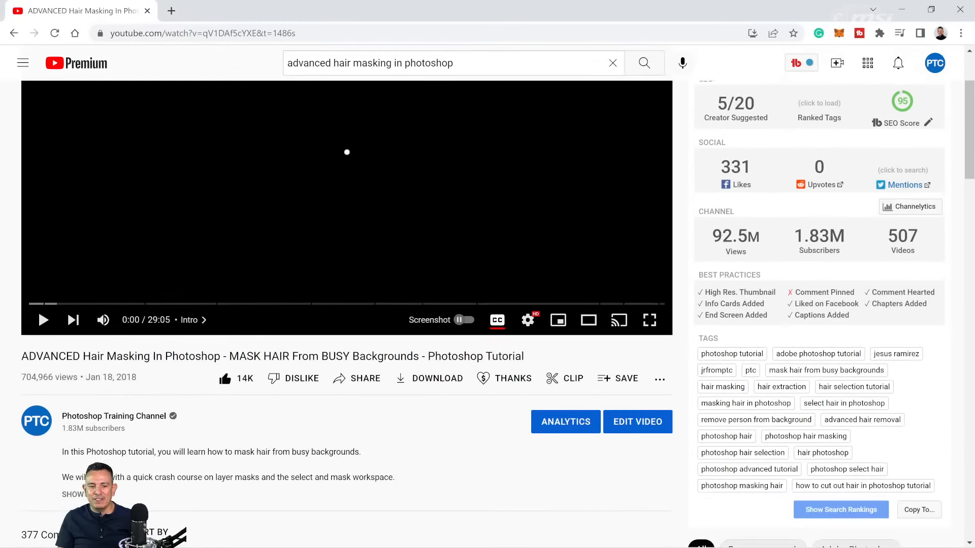
{"action": "left_click", "coordinate": [42, 322]}
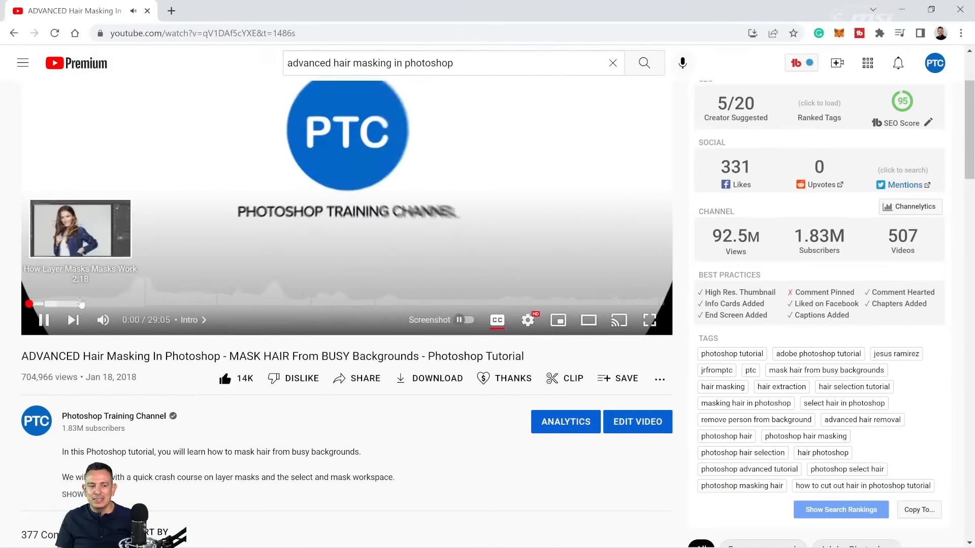
{"action": "left_click", "coordinate": [79, 303]}
{"action": "scroll", "coordinate": [360, 294], "scroll_direction": "up", "scroll_amount": 2}
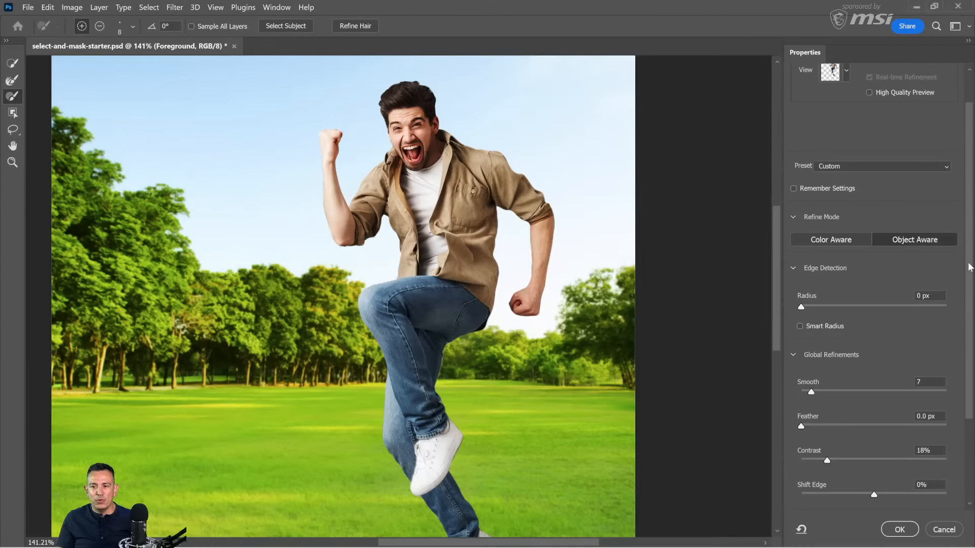
Step: Set the Select and Mask output to Layer Mask and apply it to the Foreground layer
{"action": "scroll", "coordinate": [970, 267], "scroll_direction": "down", "scroll_amount": 3}
{"action": "scroll", "coordinate": [955, 229], "scroll_direction": "up", "scroll_amount": 5}
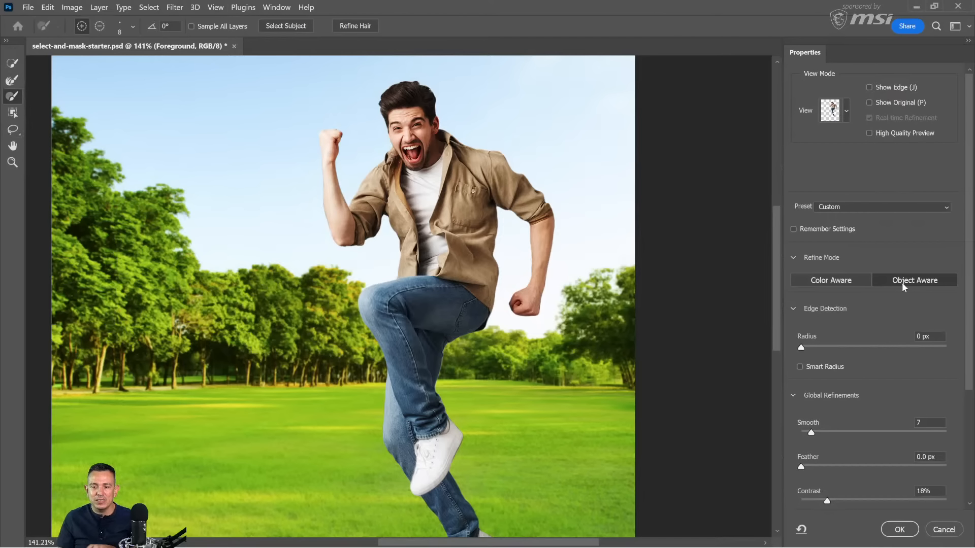
{"action": "scroll", "coordinate": [894, 406], "scroll_direction": "down", "scroll_amount": 3}
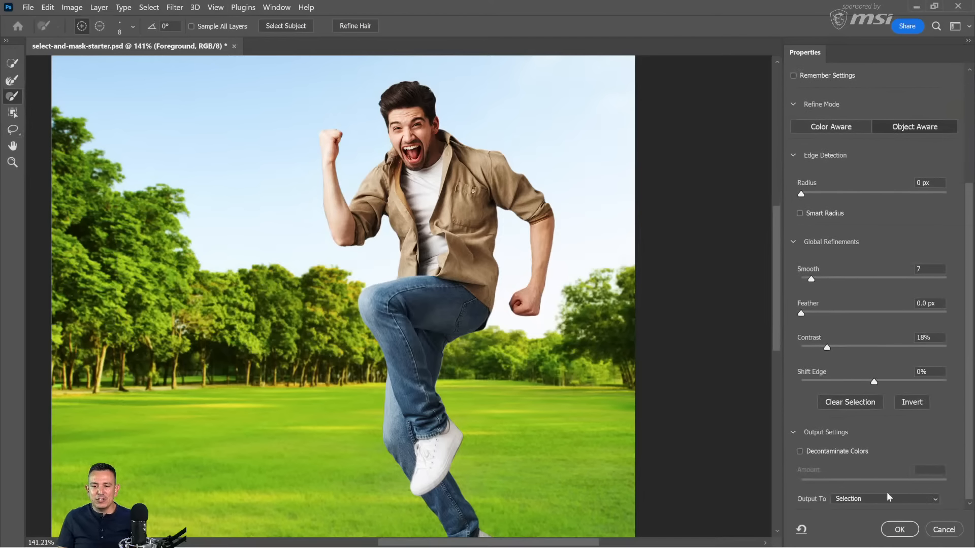
{"action": "left_click", "coordinate": [874, 499]}
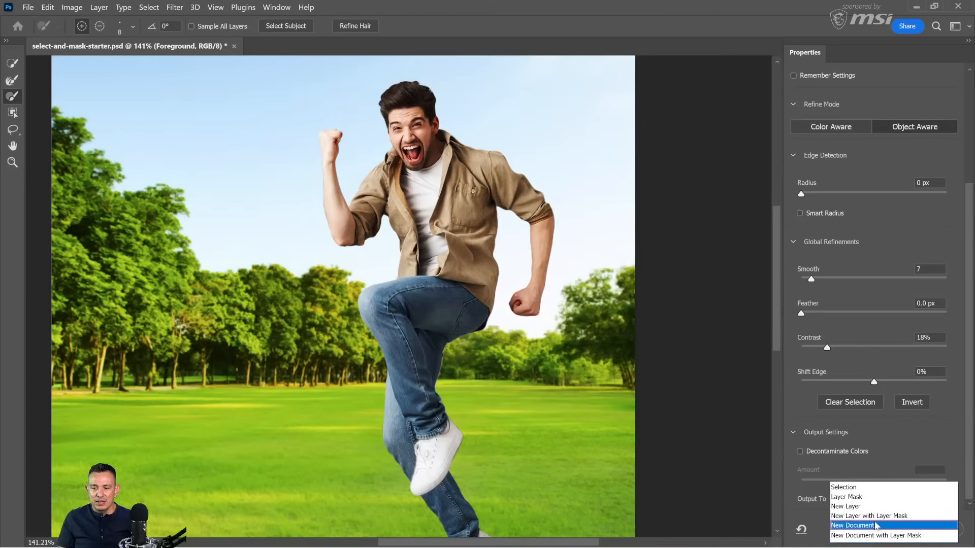
{"action": "left_click", "coordinate": [864, 498]}
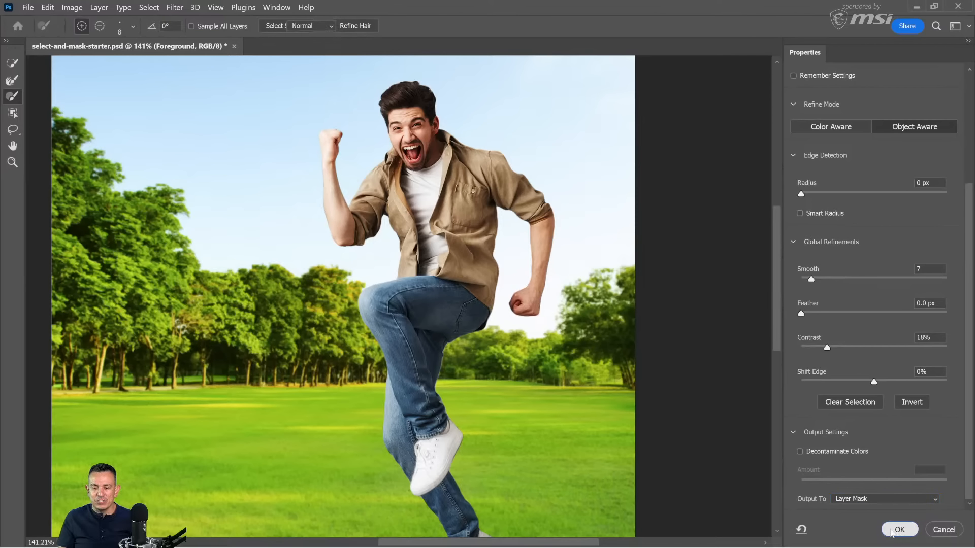
{"action": "left_click", "coordinate": [898, 530]}
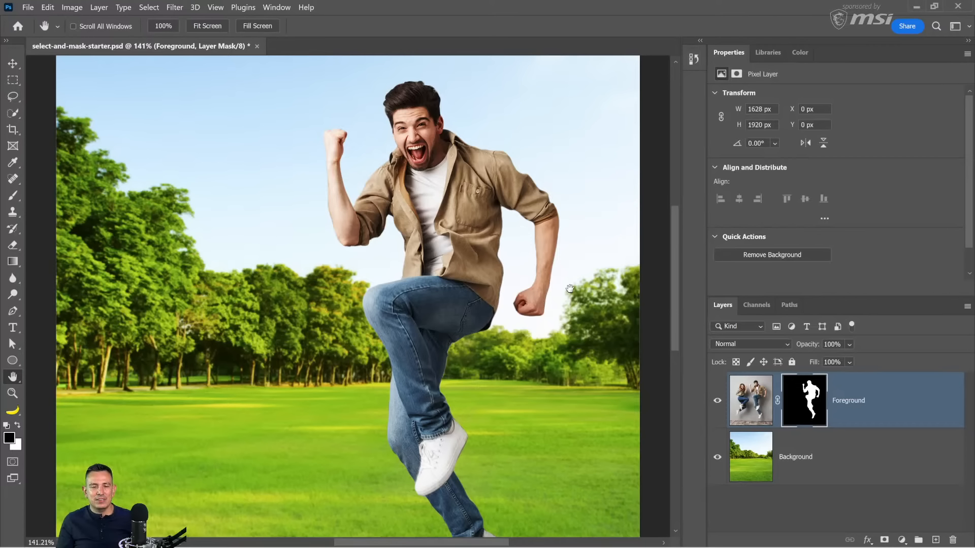
Step: Inspect the masked edges of the jeans and shoe at 500% zoom, toggling the Background layer's visibility off and on
{"action": "key", "text": "z"}
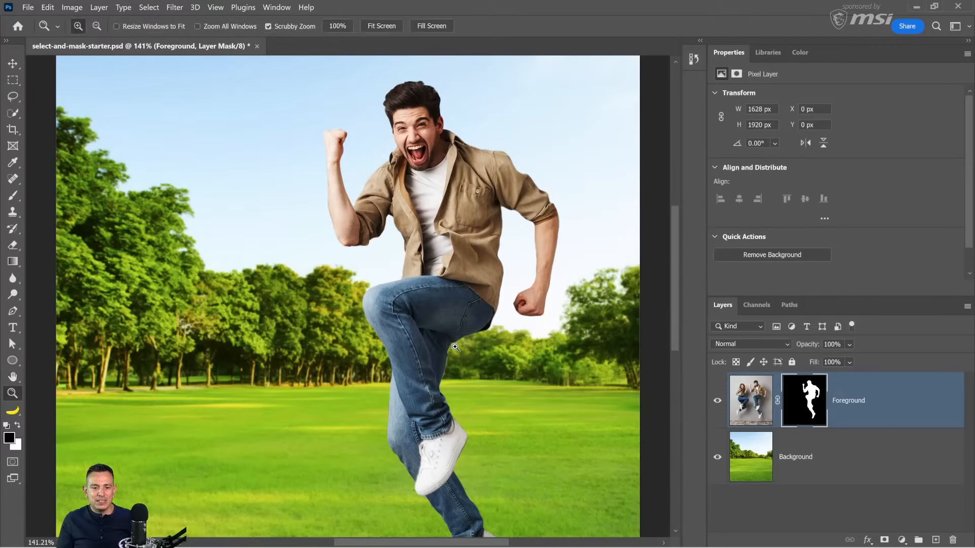
{"action": "scroll", "coordinate": [456, 351], "scroll_direction": "up", "scroll_amount": 2}
{"action": "scroll", "coordinate": [460, 359], "scroll_direction": "down", "scroll_amount": 1}
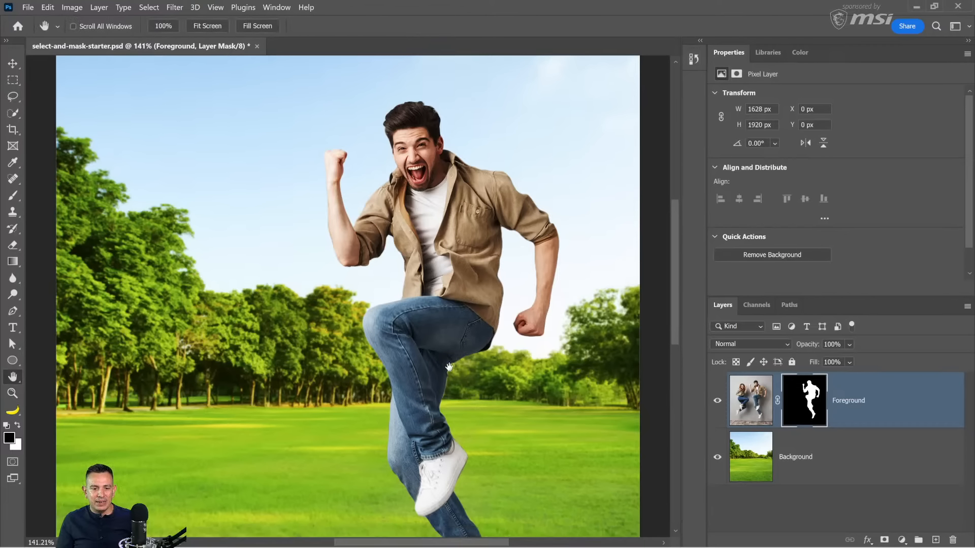
{"action": "left_click_drag", "start_coordinate": [452, 372], "coordinate": [443, 414]}
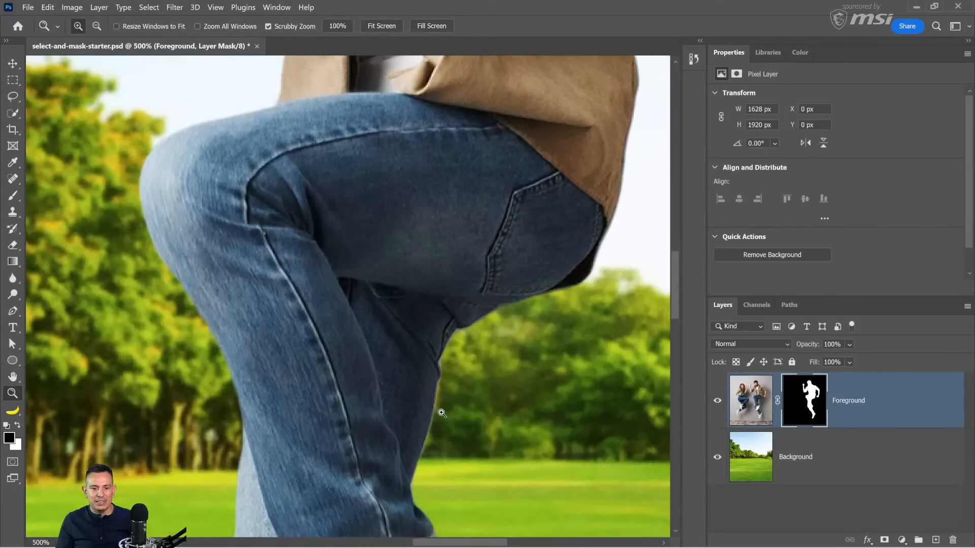
{"action": "left_click", "coordinate": [717, 457]}
{"action": "left_click", "coordinate": [717, 457]}
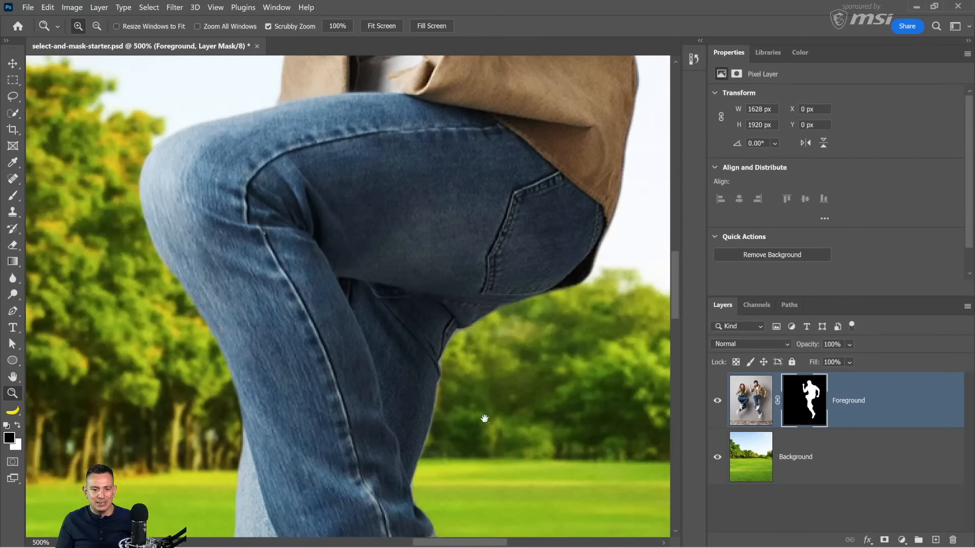
{"action": "left_click_drag", "start_coordinate": [485, 419], "coordinate": [501, 148]}
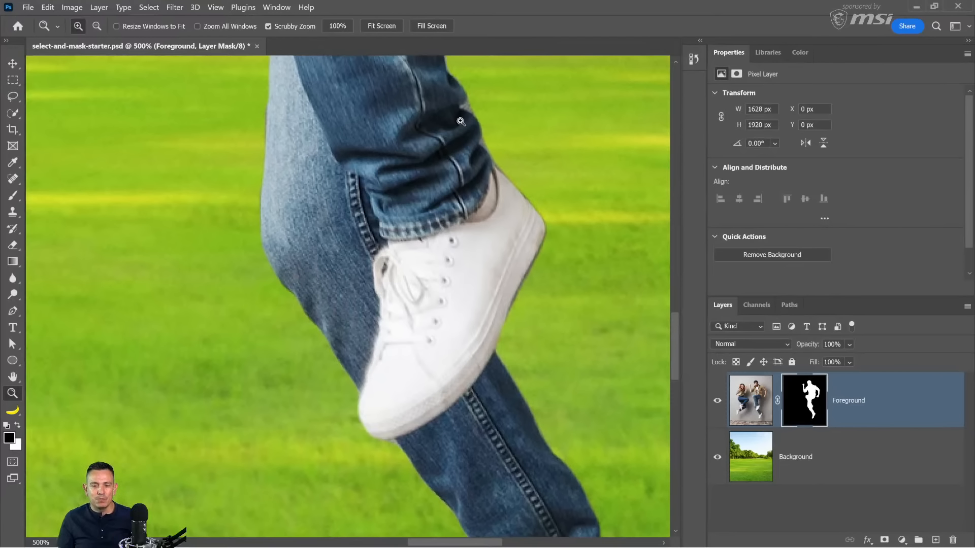
Step: Try the Minimum filter on the Foreground layer mask with Squareness and a radius of 1 pixel
{"action": "left_click", "coordinate": [174, 7]}
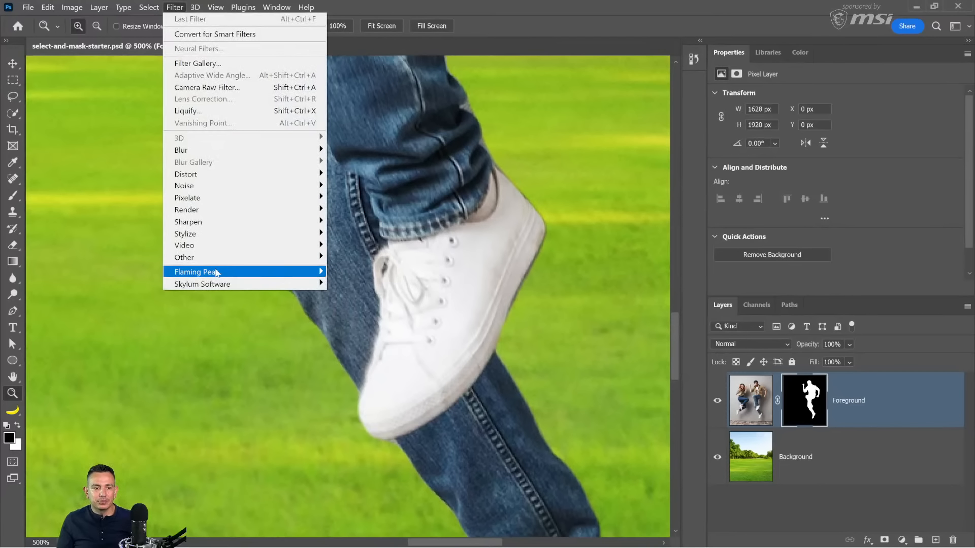
{"action": "mouse_move", "coordinate": [218, 258]}
{"action": "left_click", "coordinate": [370, 305]}
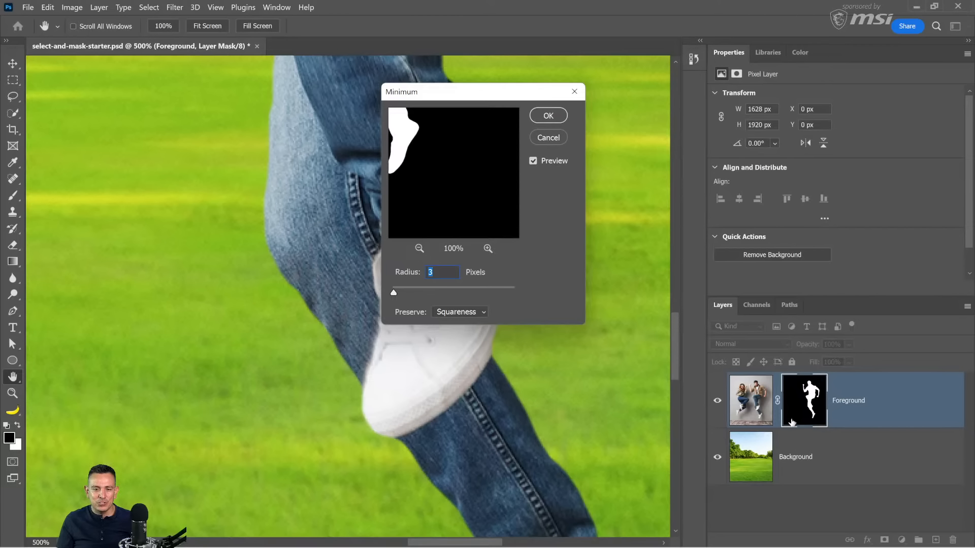
{"action": "left_click_drag", "start_coordinate": [482, 97], "coordinate": [278, 85]}
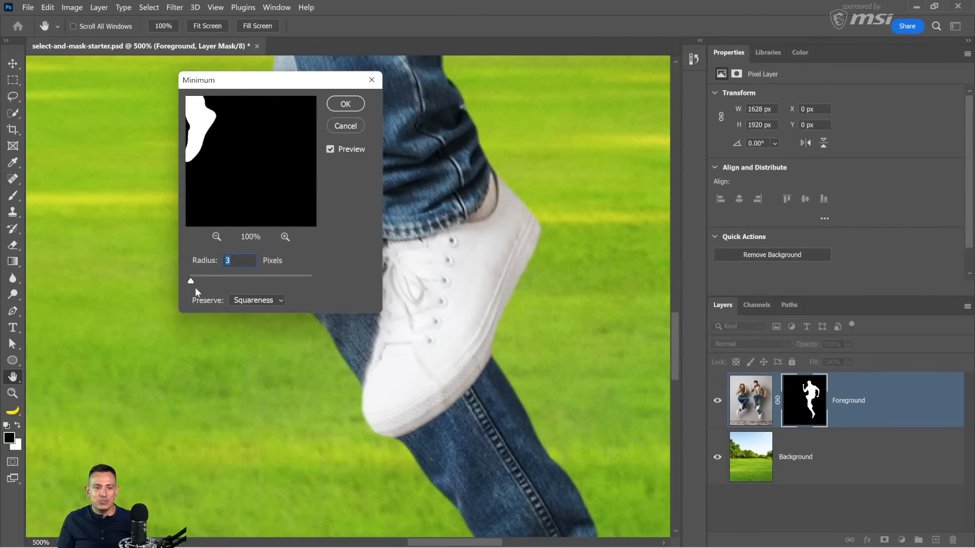
{"action": "mouse_move", "coordinate": [191, 283]}
{"action": "left_mouse_down"}
{"action": "mouse_move", "coordinate": [226, 282]}
{"action": "mouse_move", "coordinate": [183, 279]}
{"action": "left_mouse_up"}
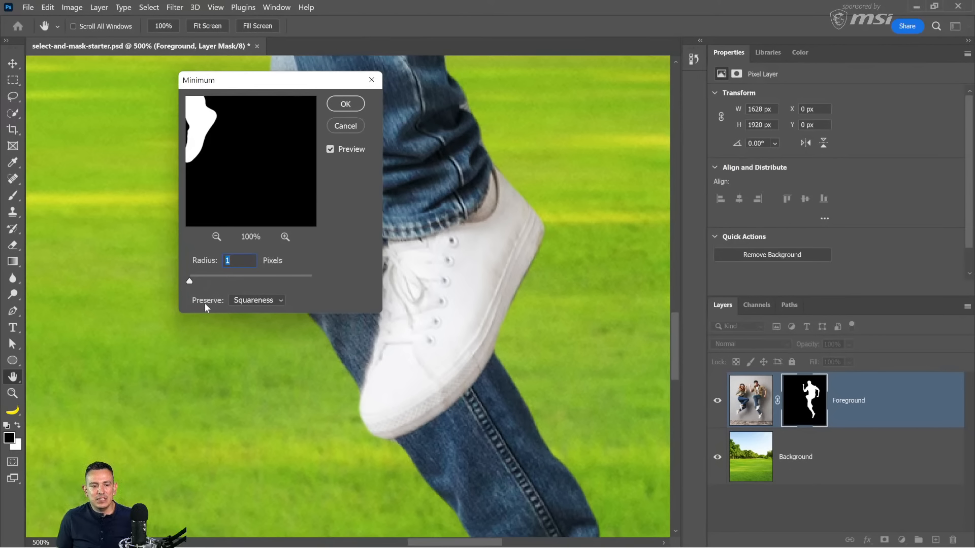
Step: Try the Minimum filter with Roundness at radii of 1.5 and 3.0 pixels, and cancel it
{"action": "left_click", "coordinate": [252, 301]}
{"action": "left_click", "coordinate": [243, 327]}
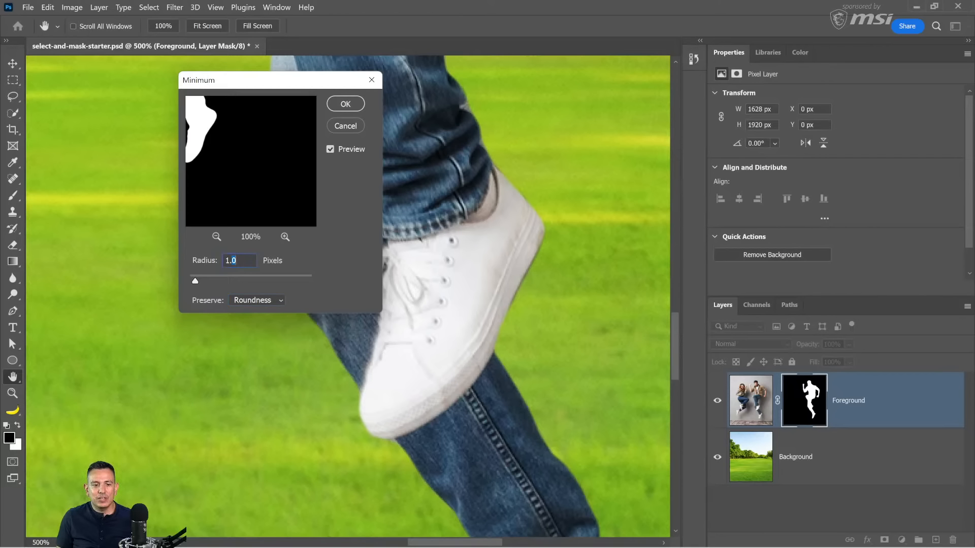
{"action": "type", "text": "5"}
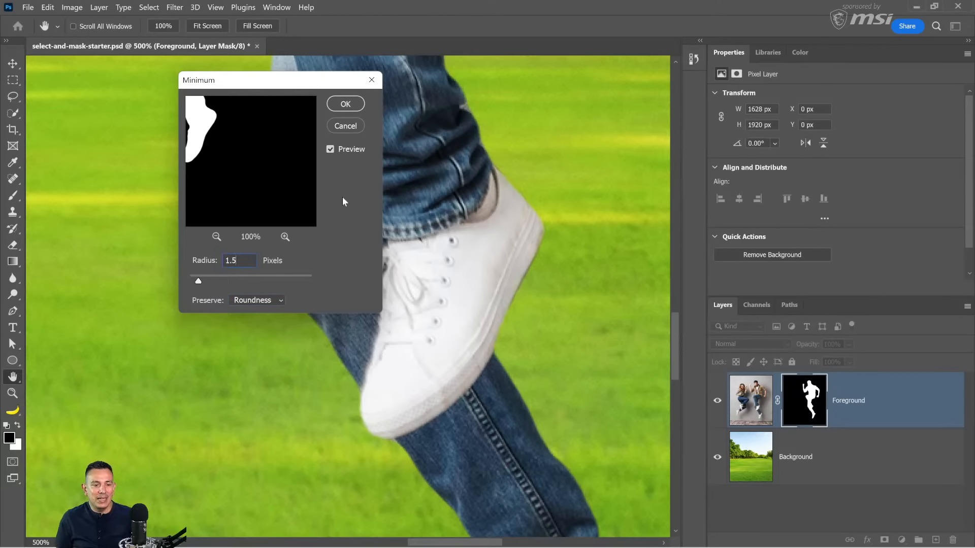
{"action": "left_click_drag", "start_coordinate": [199, 282], "coordinate": [208, 282]}
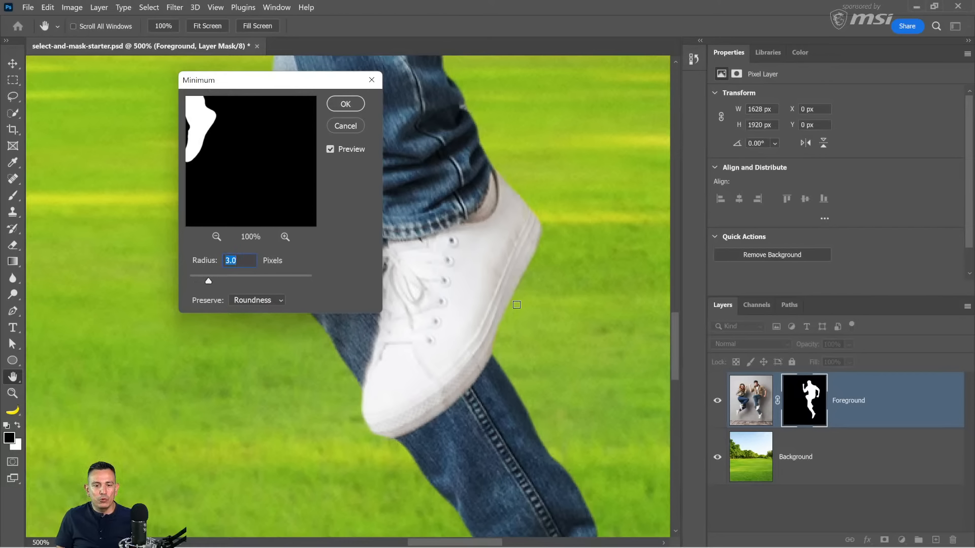
{"action": "left_click", "coordinate": [345, 126]}
{"action": "key", "text": "z"}
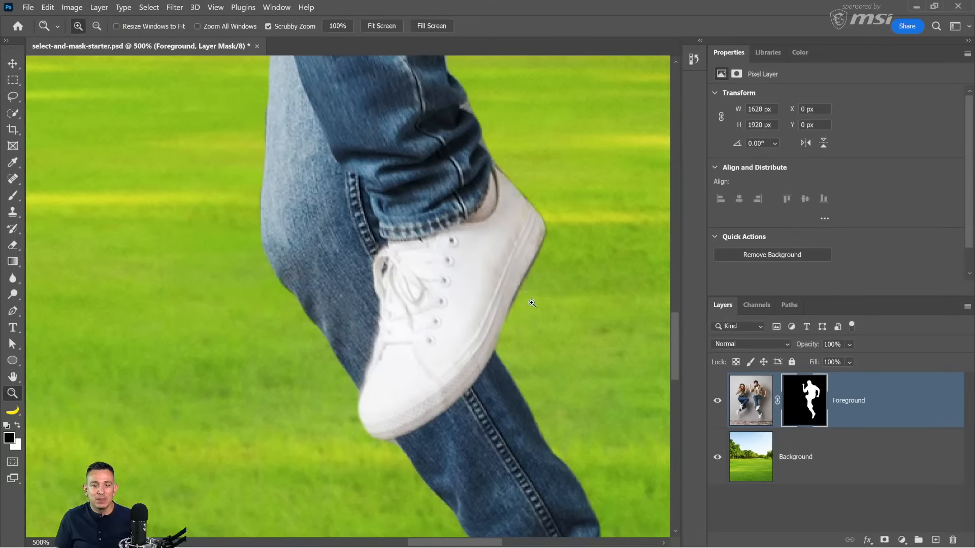
Step: Draw a lasso selection around the heel edge of the raised shoe
{"action": "left_click", "coordinate": [13, 96]}
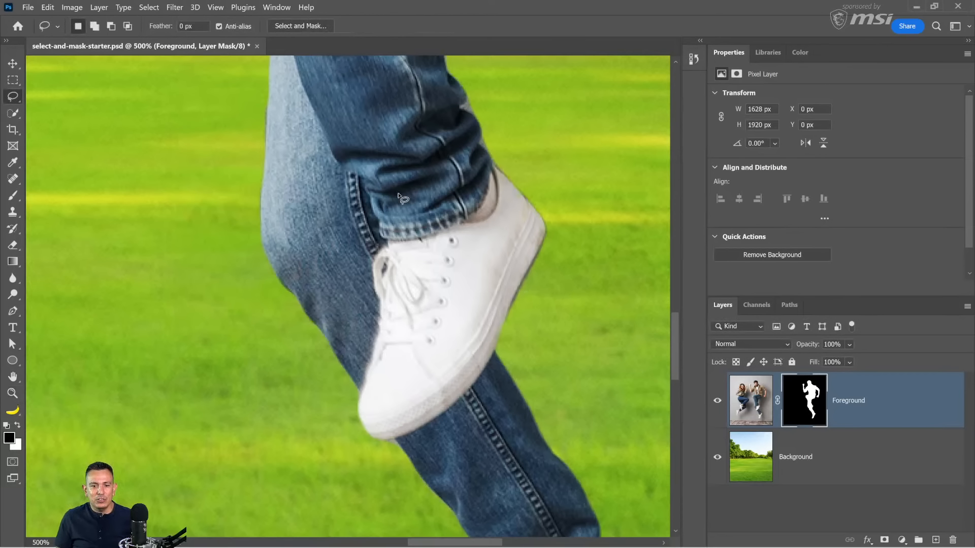
{"action": "left_click_drag", "start_coordinate": [492, 159], "coordinate": [523, 222]}
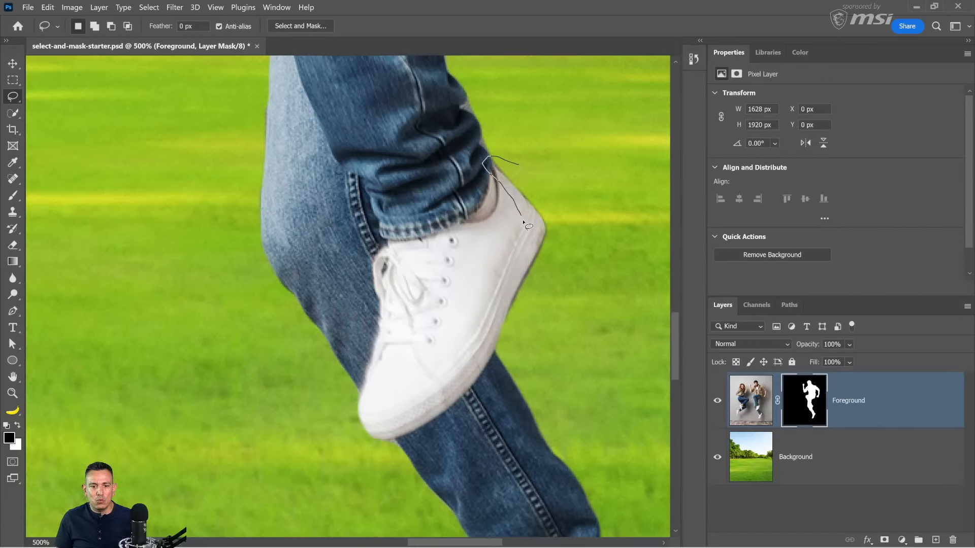
{"action": "mouse_move", "coordinate": [510, 293]}
{"action": "left_mouse_down"}
{"action": "mouse_move", "coordinate": [501, 332]}
{"action": "mouse_move", "coordinate": [574, 238]}
{"action": "mouse_move", "coordinate": [501, 158]}
{"action": "left_mouse_up"}
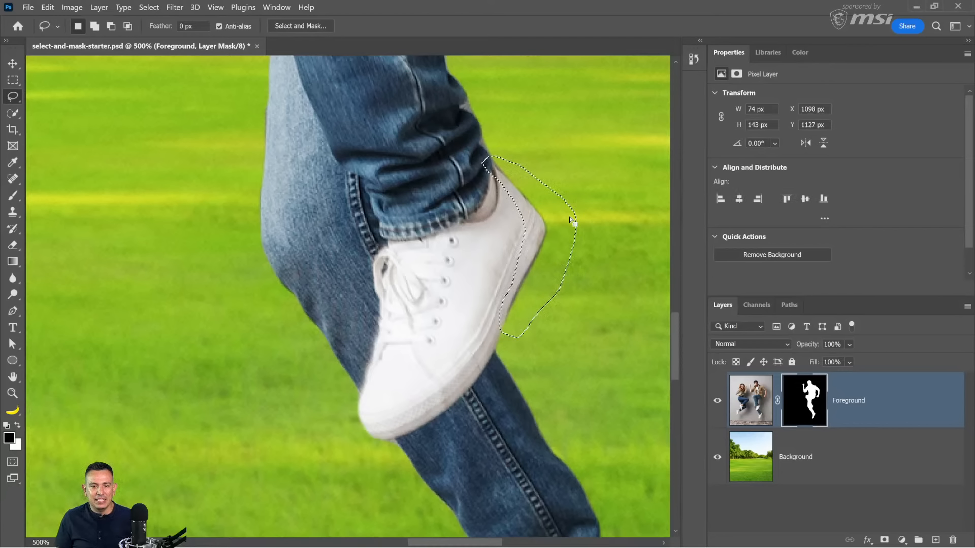
Step: Apply the Minimum filter with a 3 pixel radius and Squareness to the selected mask area, and deselect it
{"action": "left_click", "coordinate": [175, 7]}
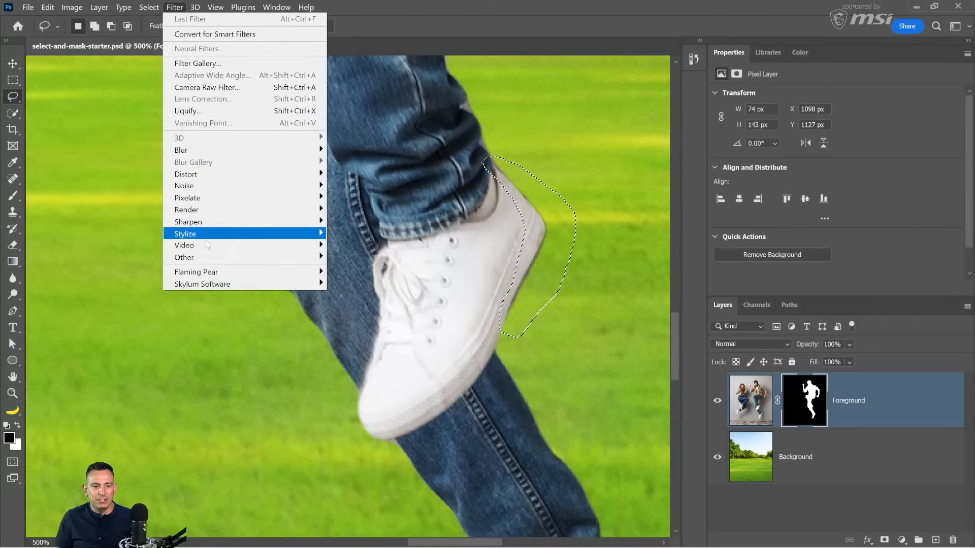
{"action": "mouse_move", "coordinate": [211, 258]}
{"action": "left_click", "coordinate": [358, 307]}
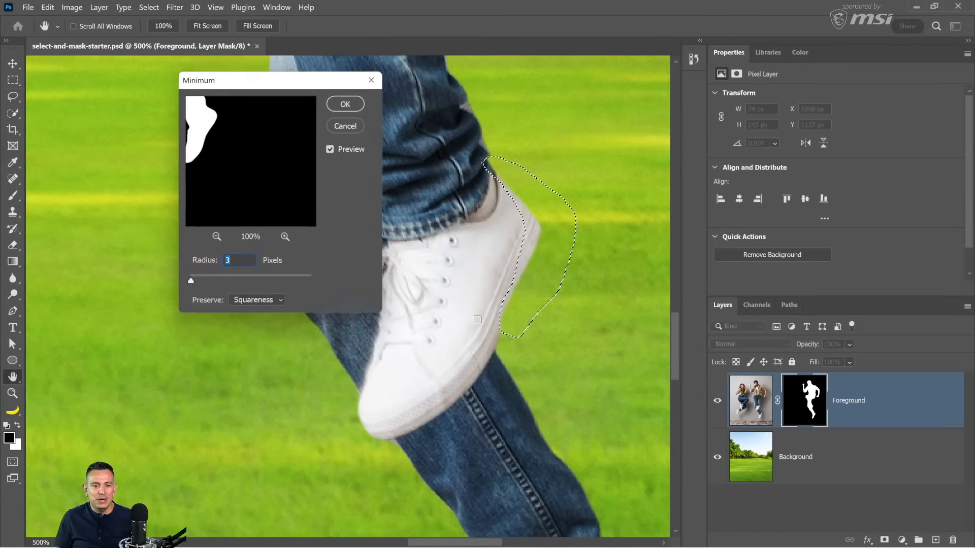
{"action": "mouse_move", "coordinate": [191, 280]}
{"action": "left_mouse_down"}
{"action": "mouse_move", "coordinate": [200, 282]}
{"action": "mouse_move", "coordinate": [188, 282]}
{"action": "left_mouse_up"}
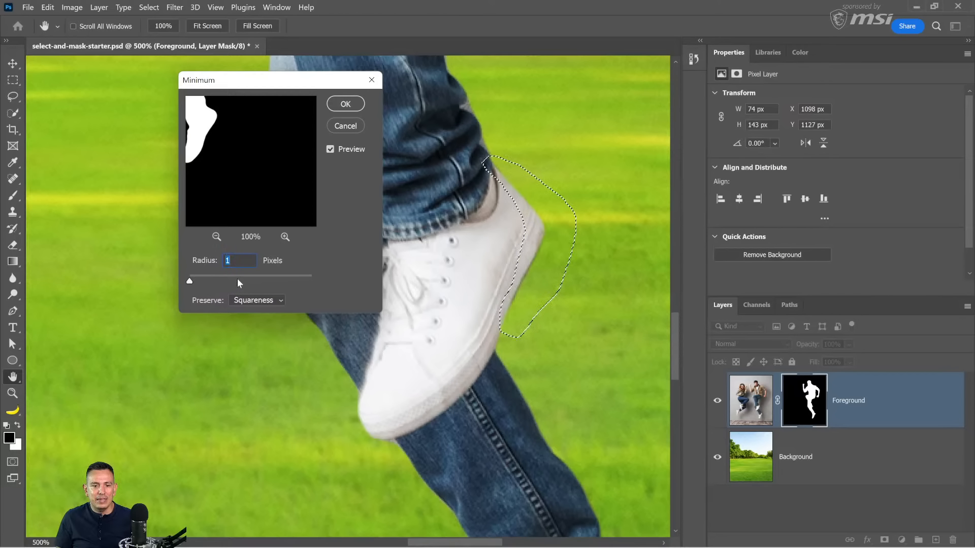
{"action": "key", "text": "Up"}
{"action": "key", "text": "Up"}
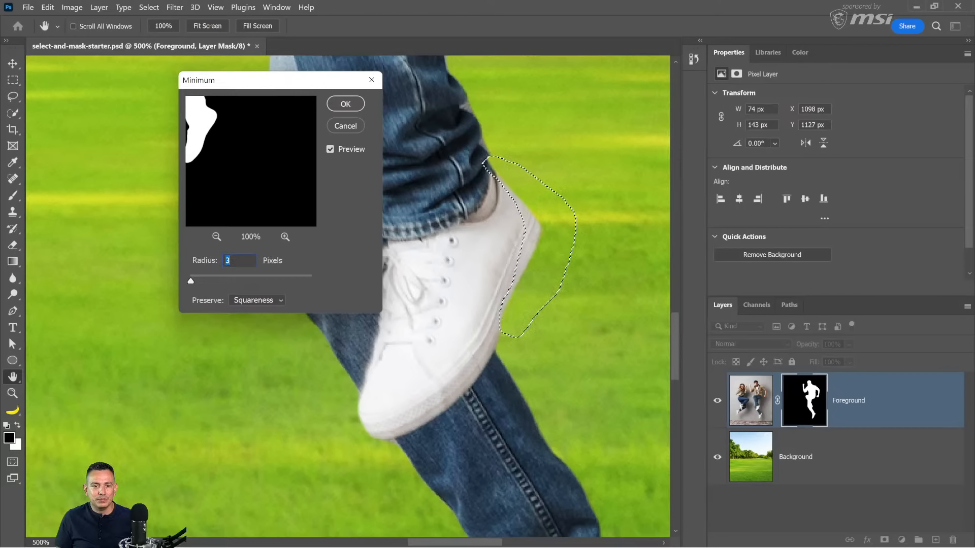
{"action": "key", "text": "Down"}
{"action": "key", "text": "Down"}
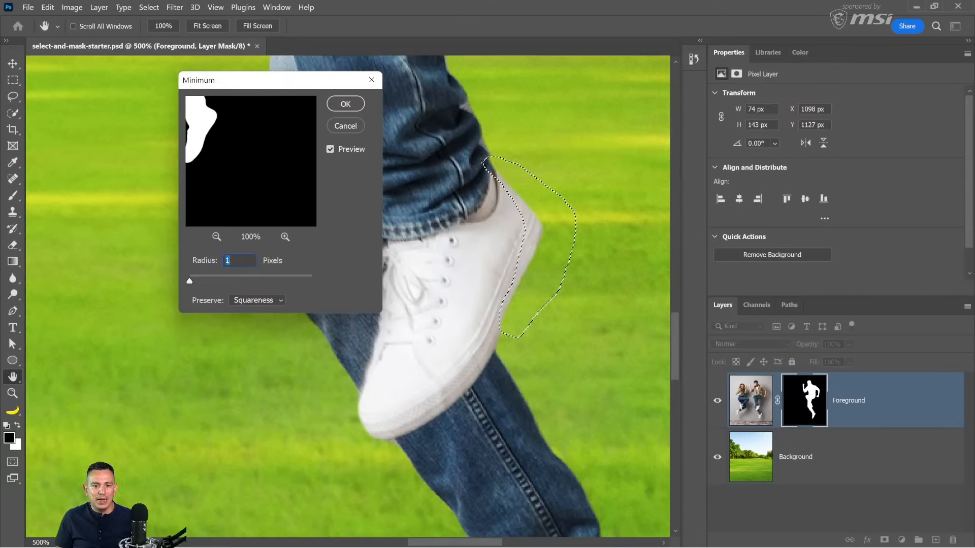
{"action": "key", "text": "Up"}
{"action": "key", "text": "Up"}
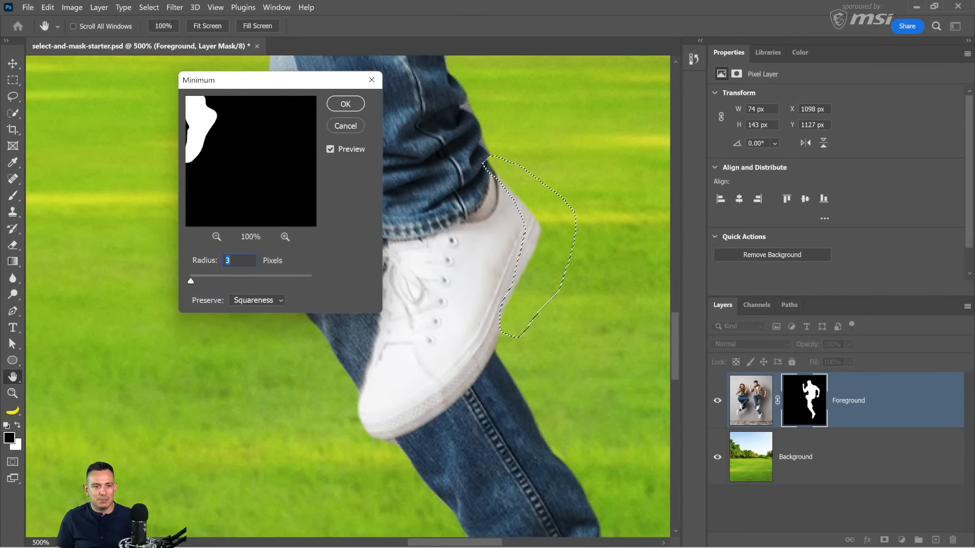
{"action": "left_click", "coordinate": [345, 105]}
{"action": "key", "text": "l"}
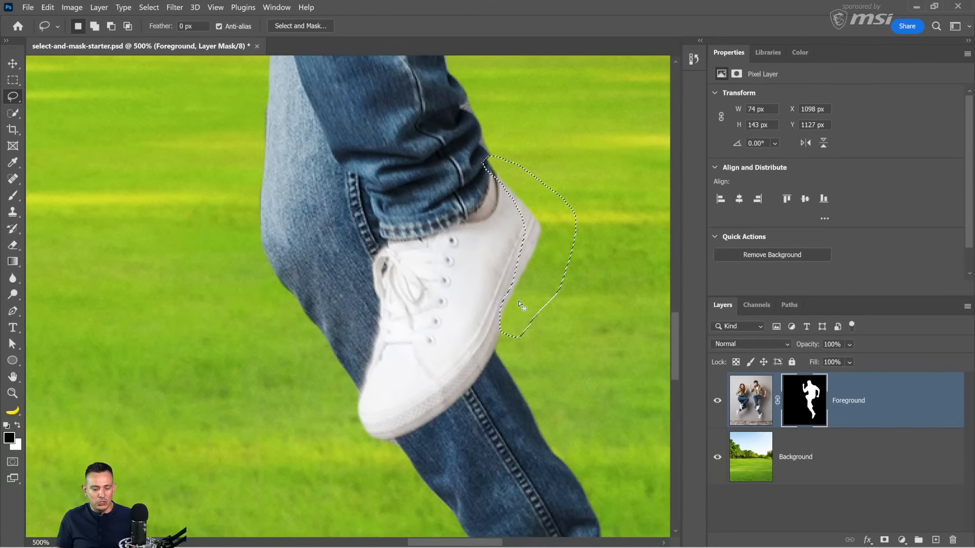
{"action": "key", "text": "ctrl+d"}
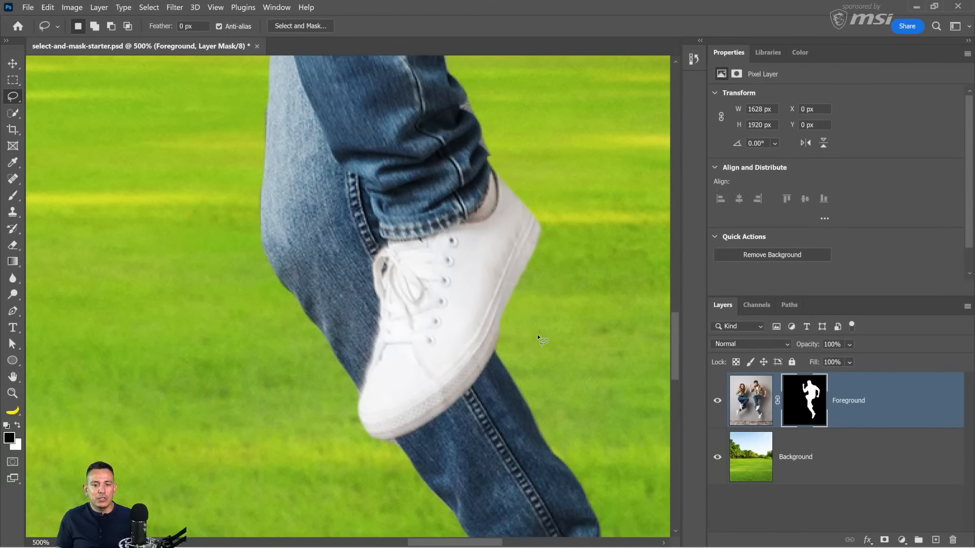
Step: Paint white on the layer mask with a size 7 brush to smooth the stepped edge along the raised shoe's sole
{"action": "scroll", "coordinate": [514, 340], "scroll_direction": "up", "scroll_amount": 5}
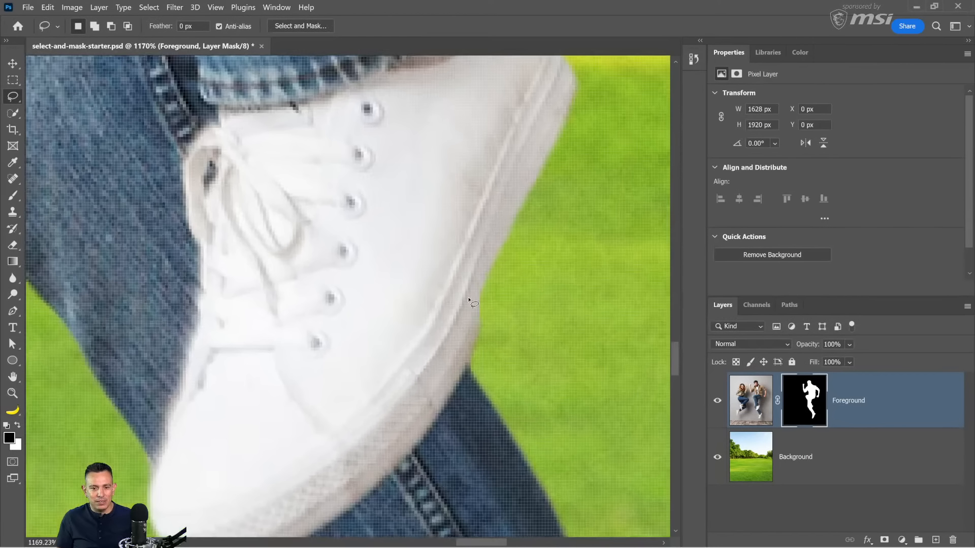
{"action": "left_click", "coordinate": [10, 197]}
{"action": "left_click", "coordinate": [87, 197]}
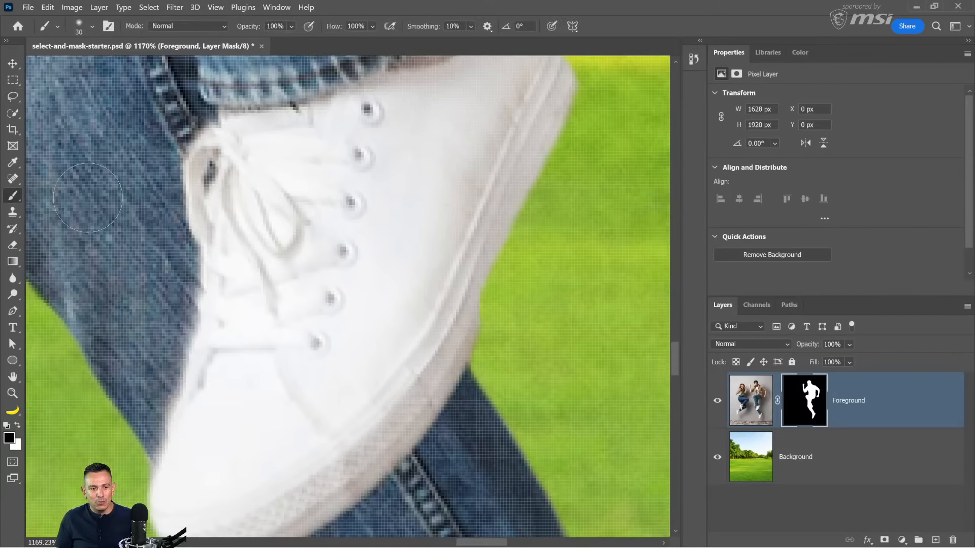
{"action": "key", "text": "x"}
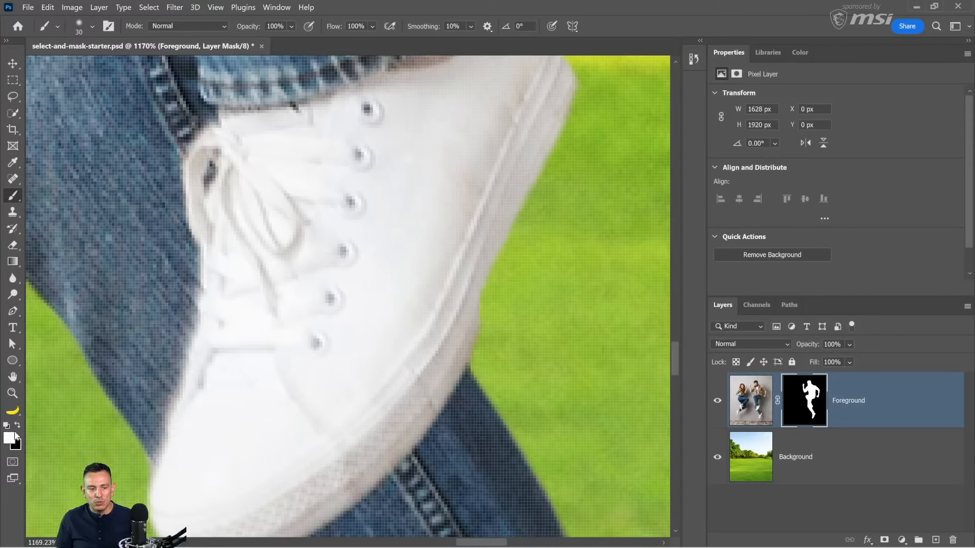
{"action": "left_click", "coordinate": [17, 427]}
{"action": "left_click", "coordinate": [18, 430]}
{"action": "key", "text": "bracketleft"}
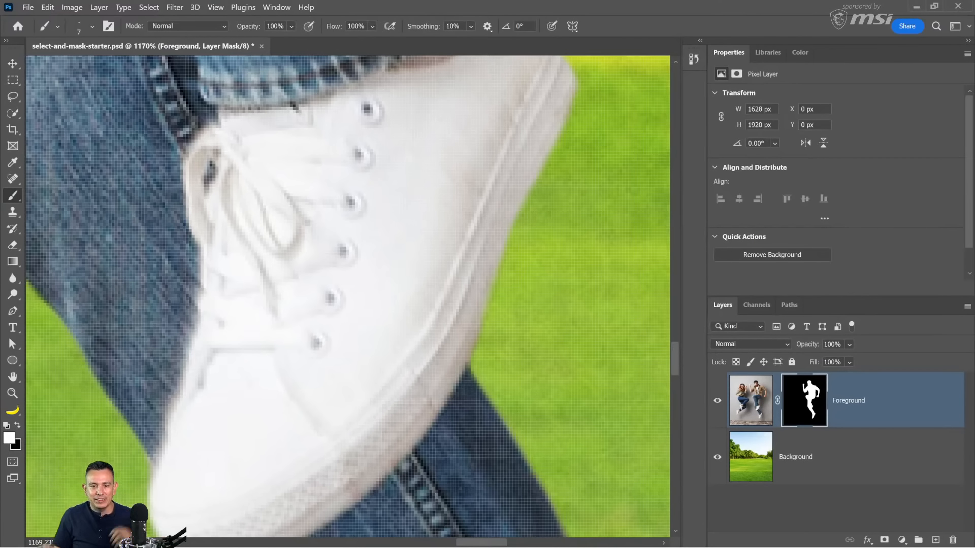
Step: Paint black on the layer mask to hide the leftover background bits along the jeans edge above the raised shoe
{"action": "scroll", "coordinate": [462, 228], "scroll_direction": "down", "scroll_amount": 4}
{"action": "scroll", "coordinate": [462, 227], "scroll_direction": "down", "scroll_amount": 4}
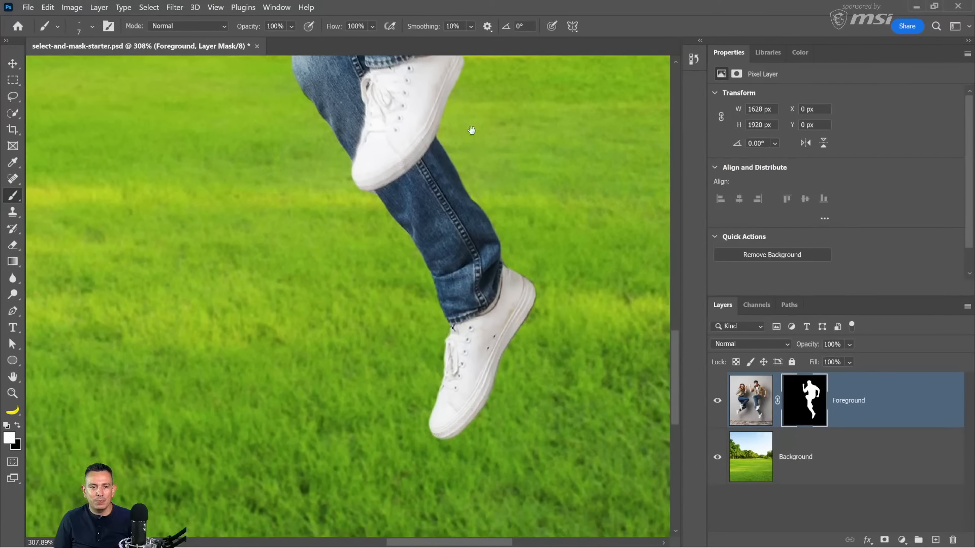
{"action": "scroll", "coordinate": [471, 130], "scroll_direction": "up", "scroll_amount": 6}
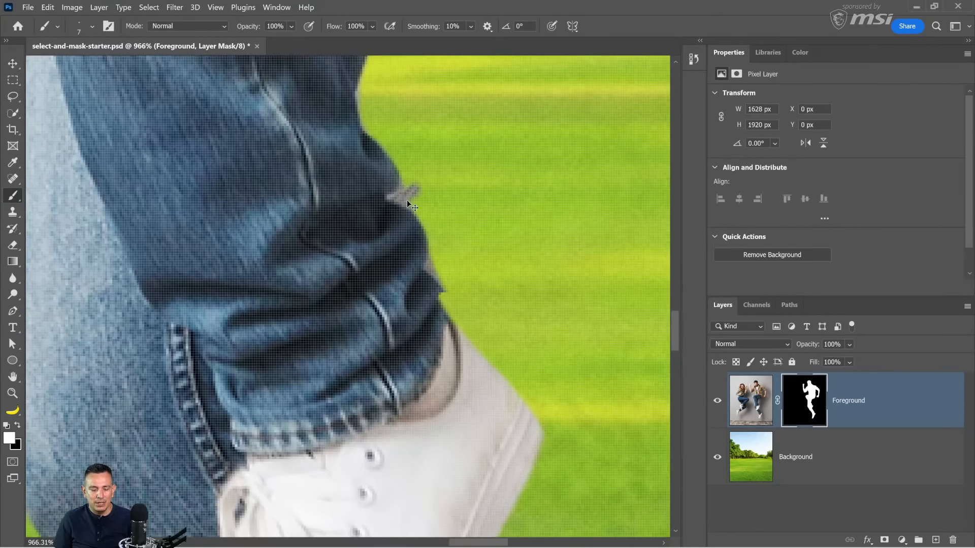
{"action": "key", "text": "x"}
{"action": "mouse_move", "coordinate": [390, 196]}
{"action": "left_mouse_down"}
{"action": "mouse_move", "coordinate": [400, 188]}
{"action": "mouse_move", "coordinate": [399, 198]}
{"action": "mouse_move", "coordinate": [393, 190]}
{"action": "mouse_move", "coordinate": [414, 200]}
{"action": "left_mouse_up"}
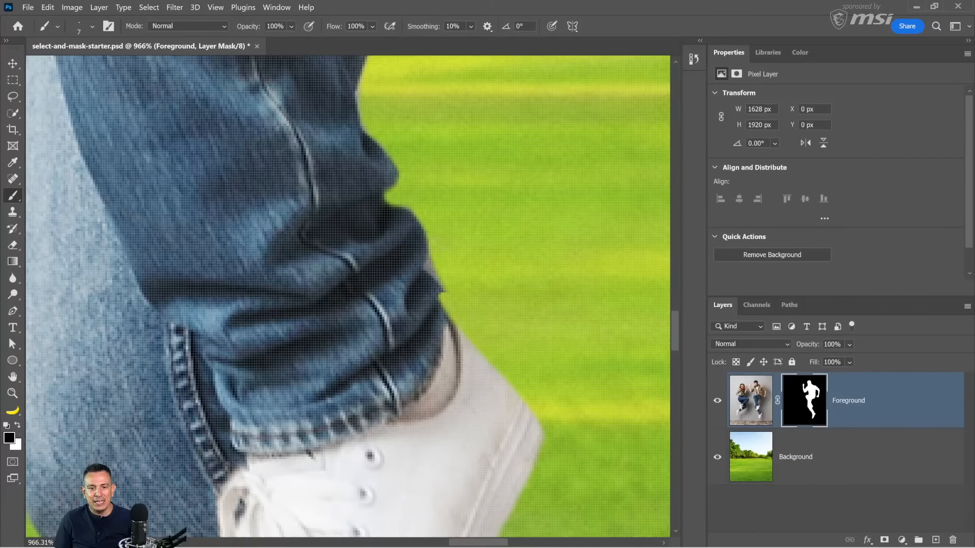
{"action": "left_click_drag", "start_coordinate": [428, 246], "coordinate": [438, 279]}
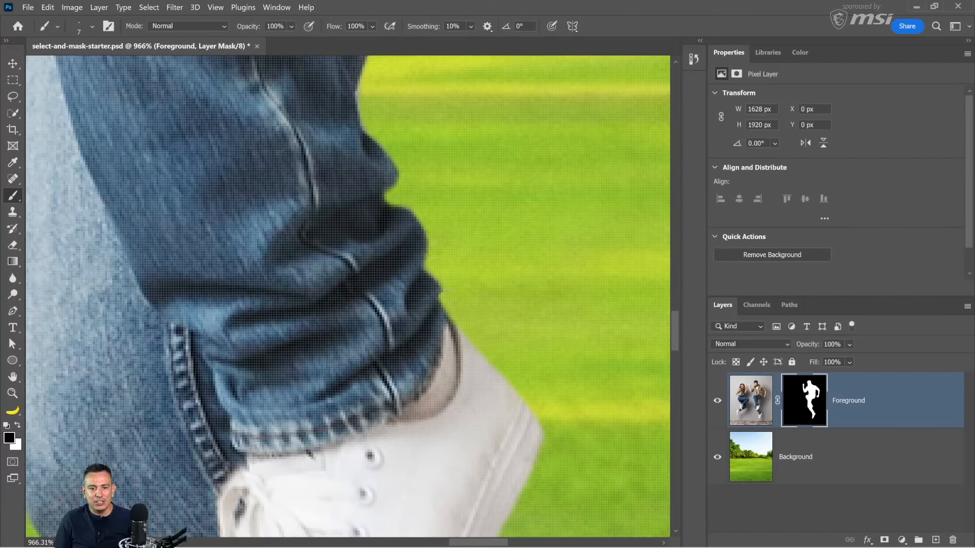
Step: Draw a lasso selection around the heel and sole edge of the lower shoe
{"action": "left_click_drag", "start_coordinate": [530, 296], "coordinate": [533, 172]}
{"action": "left_click_drag", "start_coordinate": [543, 279], "coordinate": [538, 122]}
{"action": "left_click_drag", "start_coordinate": [490, 503], "coordinate": [327, 117]}
{"action": "left_click_drag", "start_coordinate": [464, 457], "coordinate": [348, 138]}
{"action": "scroll", "coordinate": [372, 208], "scroll_direction": "down", "scroll_amount": 4}
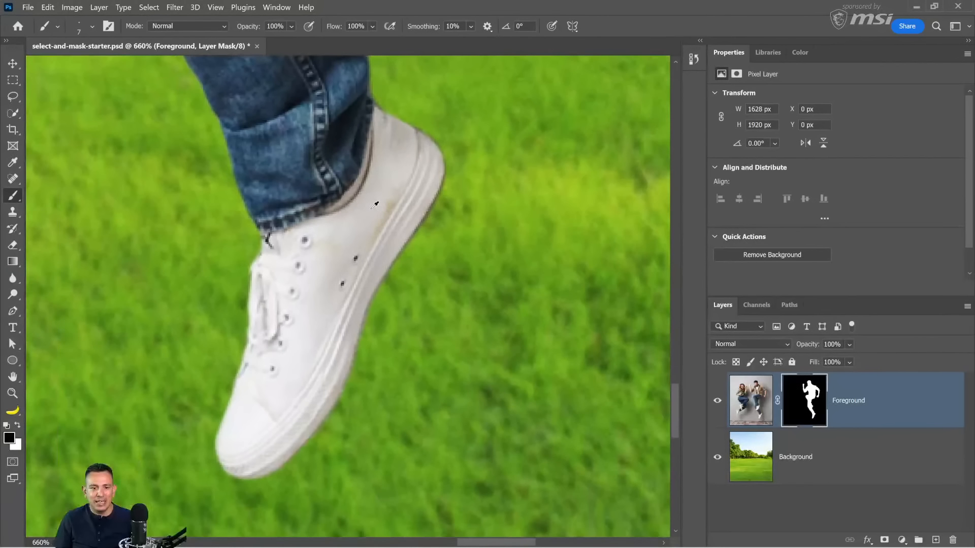
{"action": "left_click", "coordinate": [13, 97]}
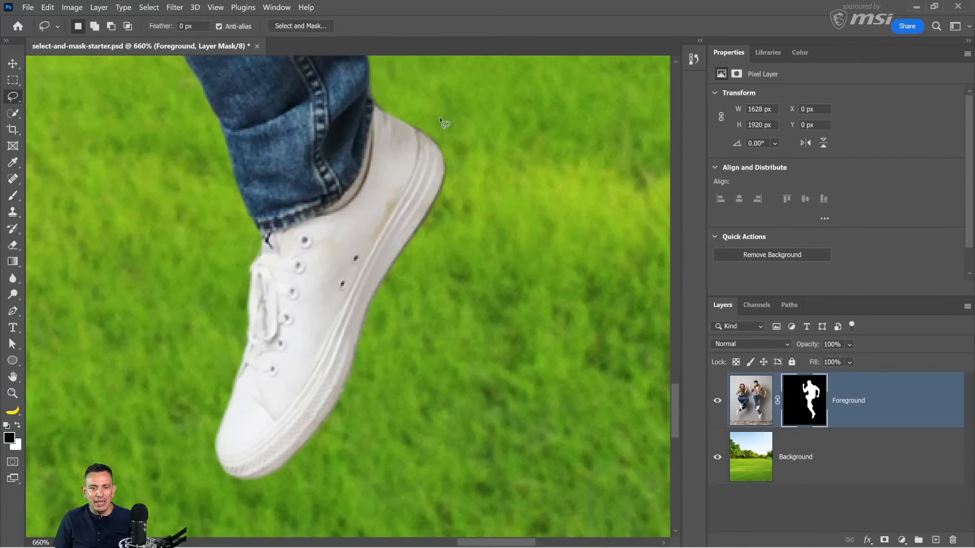
{"action": "mouse_move", "coordinate": [390, 107]}
{"action": "left_mouse_down"}
{"action": "mouse_move", "coordinate": [420, 204]}
{"action": "mouse_move", "coordinate": [353, 319]}
{"action": "mouse_move", "coordinate": [339, 368]}
{"action": "mouse_move", "coordinate": [341, 429]}
{"action": "mouse_move", "coordinate": [407, 391]}
{"action": "mouse_move", "coordinate": [461, 187]}
{"action": "mouse_move", "coordinate": [460, 127]}
{"action": "mouse_move", "coordinate": [401, 94]}
{"action": "left_mouse_up"}
Step: Try the last-used Minimum filter settings on the selected heel and sole area of the mask, and undo the result
{"action": "left_click", "coordinate": [149, 7]}
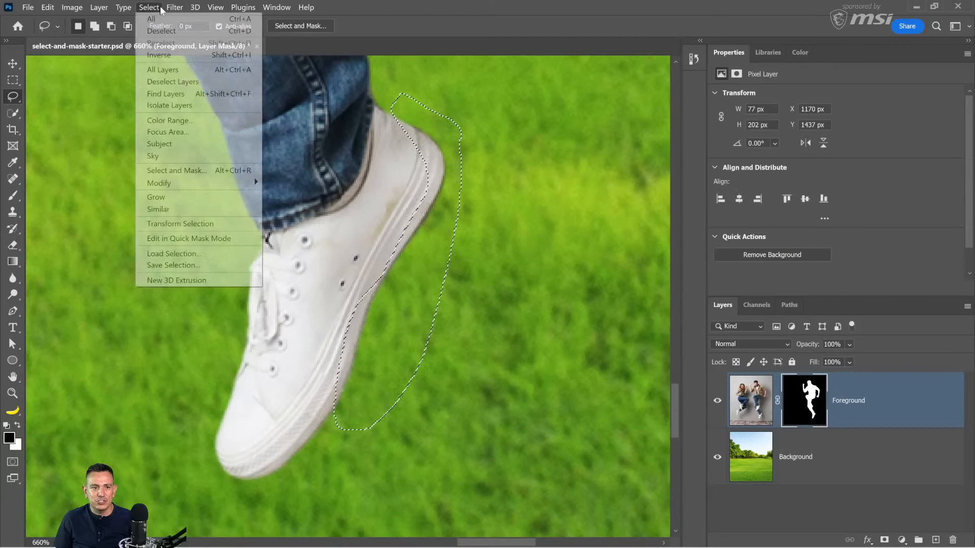
{"action": "left_click", "coordinate": [180, 19]}
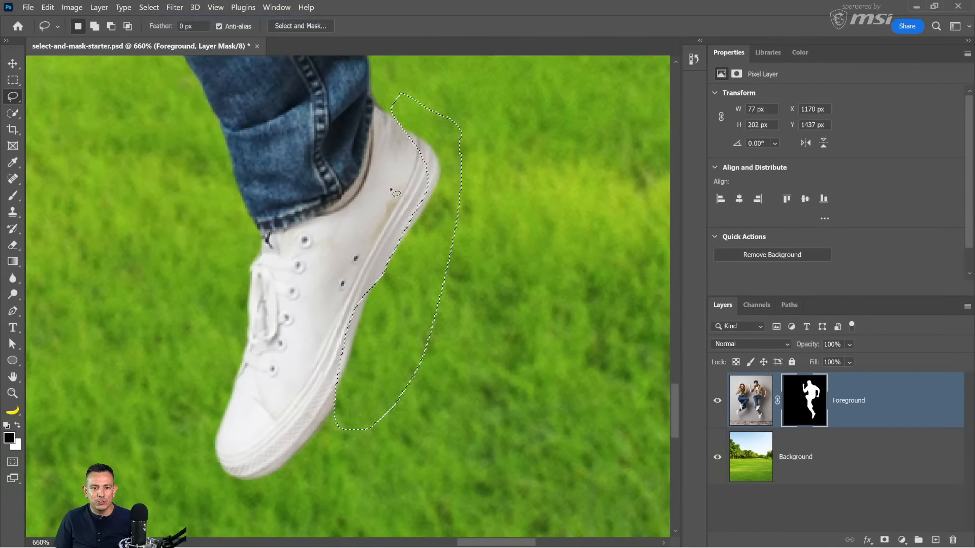
{"action": "key", "text": "ctrl+z"}
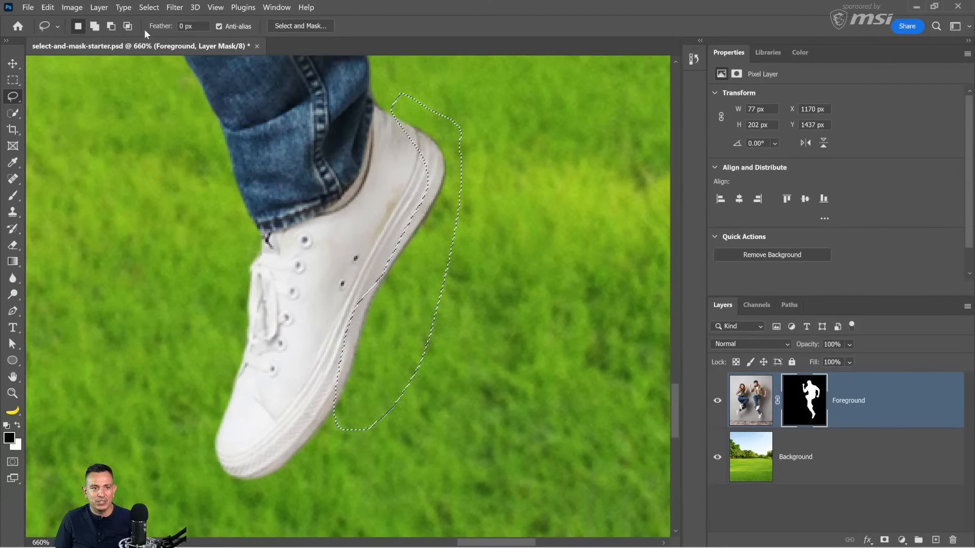
{"action": "left_click", "coordinate": [175, 7]}
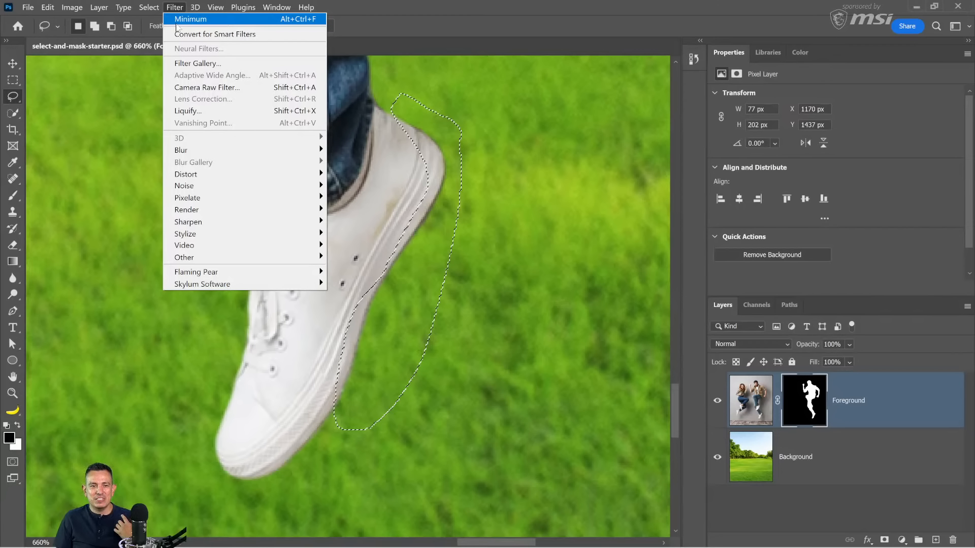
{"action": "left_click", "coordinate": [177, 22]}
{"action": "key", "text": "ctrl+z"}
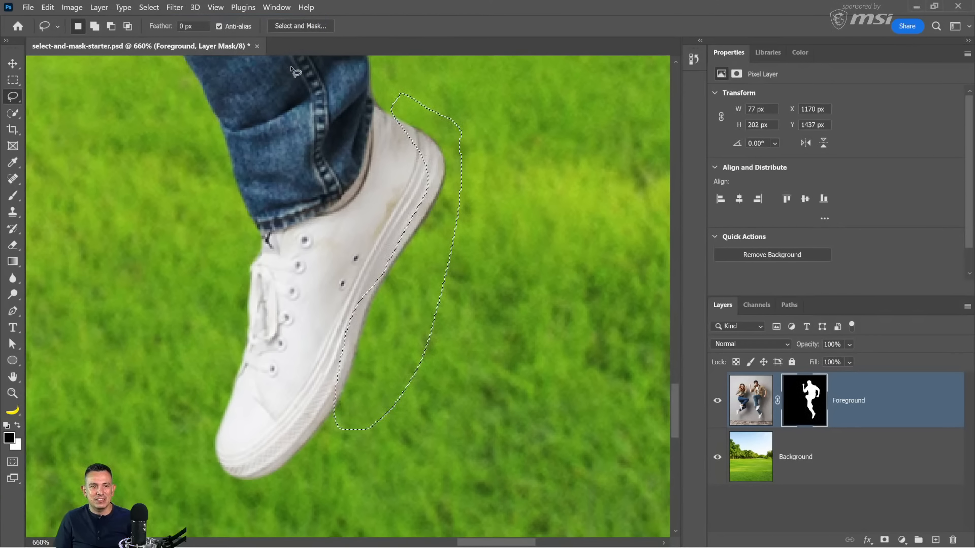
Step: Apply the Minimum filter with a 1.5 pixel radius and Roundness to the selected heel and sole area, and deselect it
{"action": "left_click", "coordinate": [177, 8]}
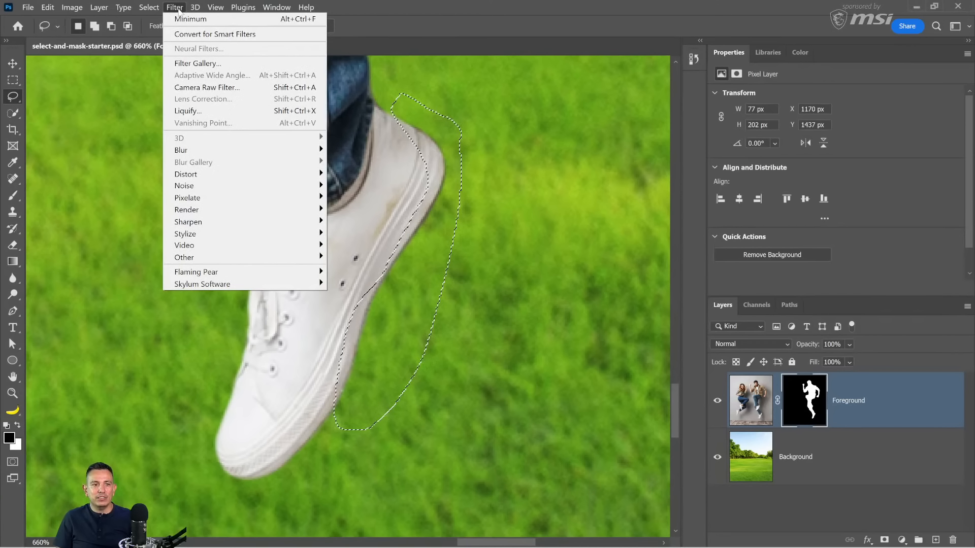
{"action": "left_click", "coordinate": [182, 22]}
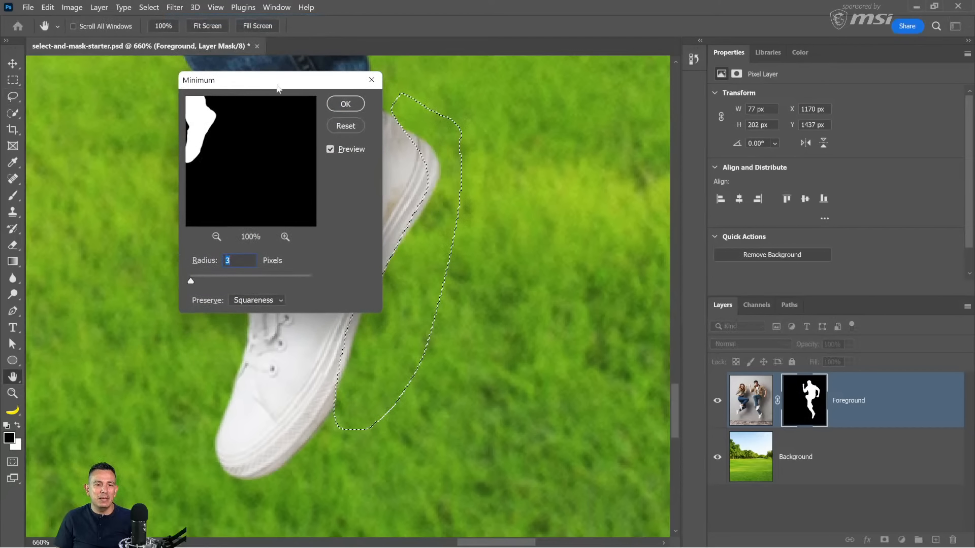
{"action": "left_click_drag", "start_coordinate": [251, 77], "coordinate": [593, 73]}
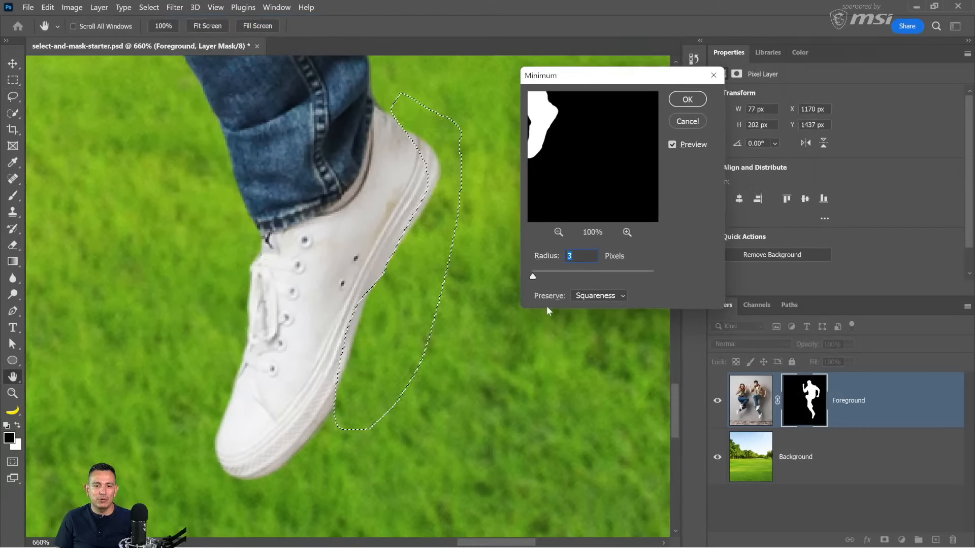
{"action": "key", "text": "Down"}
{"action": "key", "text": "Down"}
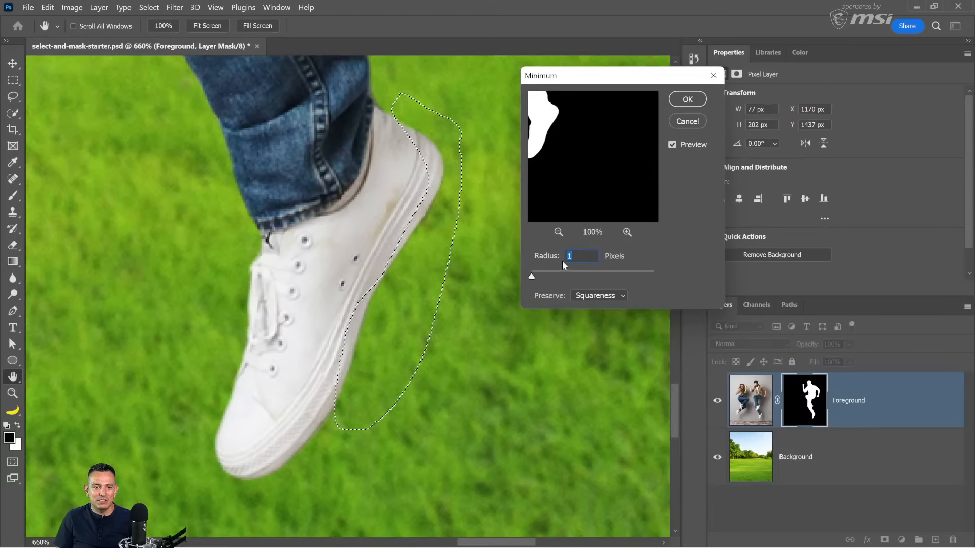
{"action": "key", "text": "Up"}
{"action": "left_click", "coordinate": [590, 299]}
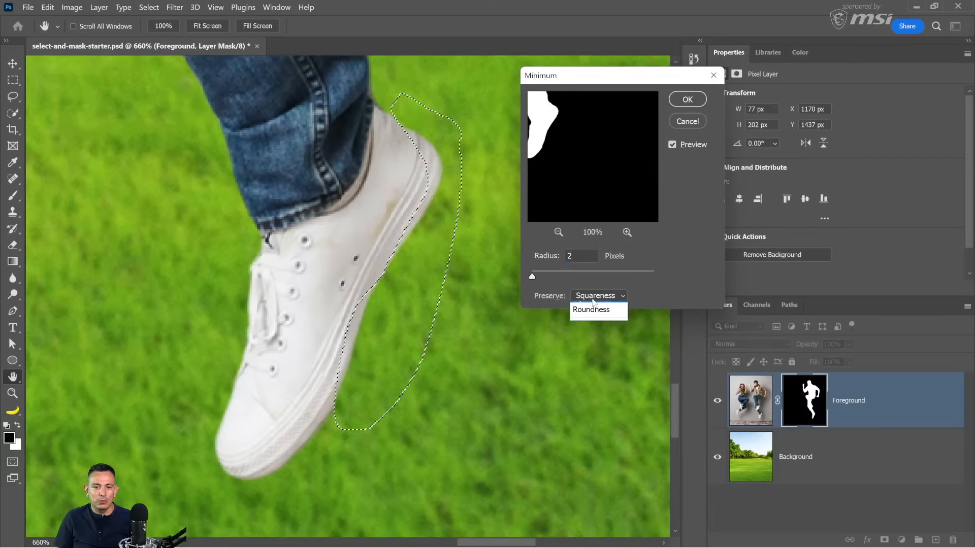
{"action": "left_click", "coordinate": [594, 319]}
{"action": "type", "text": "1.5"}
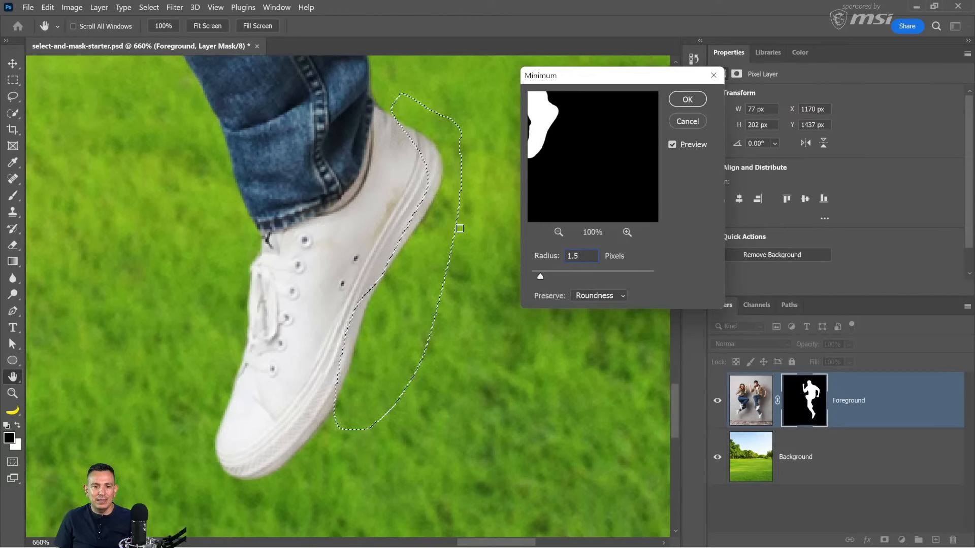
{"action": "left_click", "coordinate": [687, 99]}
{"action": "key", "text": "ctrl+d"}
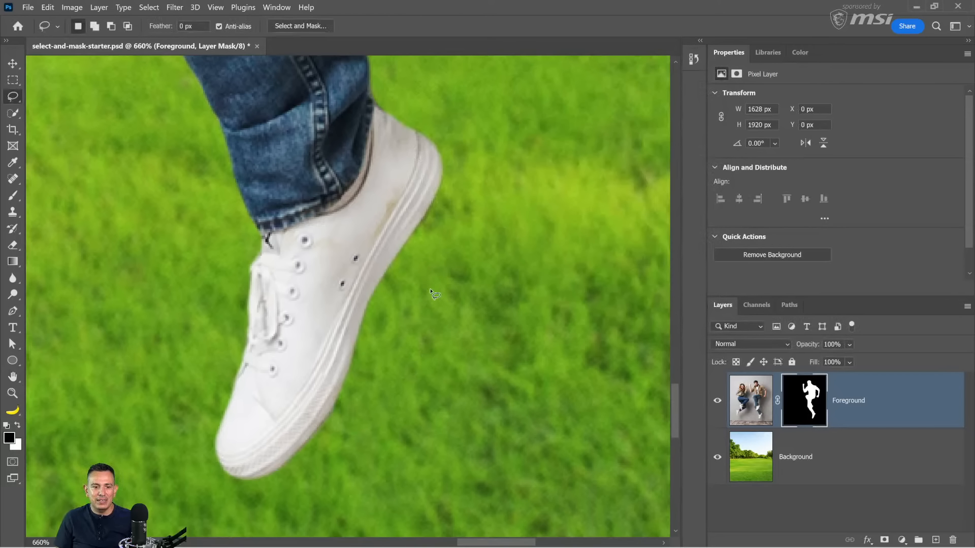
Step: Activate the Brush tool and temporarily disable the Foreground layer mask to examine the lower shoe's original laces
{"action": "left_click", "coordinate": [13, 197]}
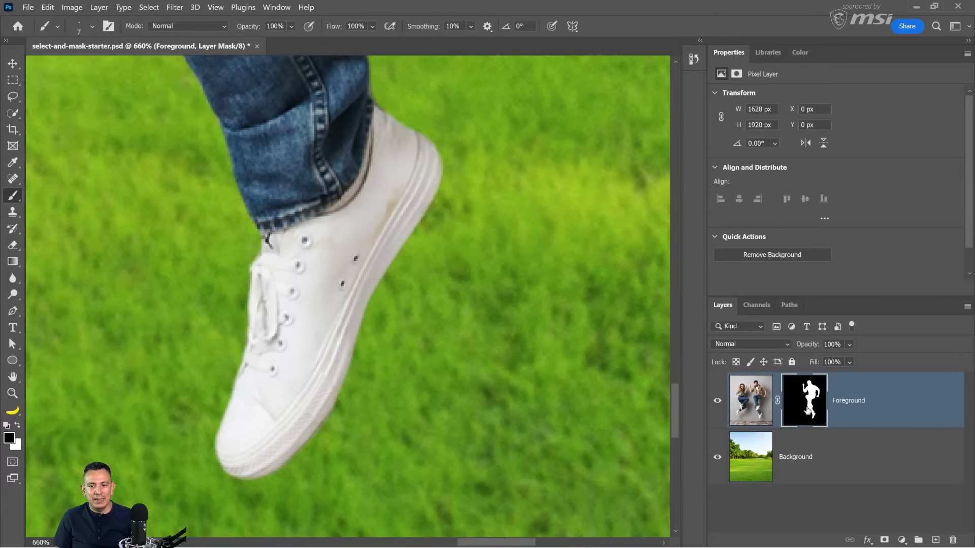
{"action": "left_click", "coordinate": [806, 411], "text": "shift"}
{"action": "left_click", "coordinate": [807, 412], "text": "shift"}
{"action": "left_click", "coordinate": [806, 411], "text": "shift"}
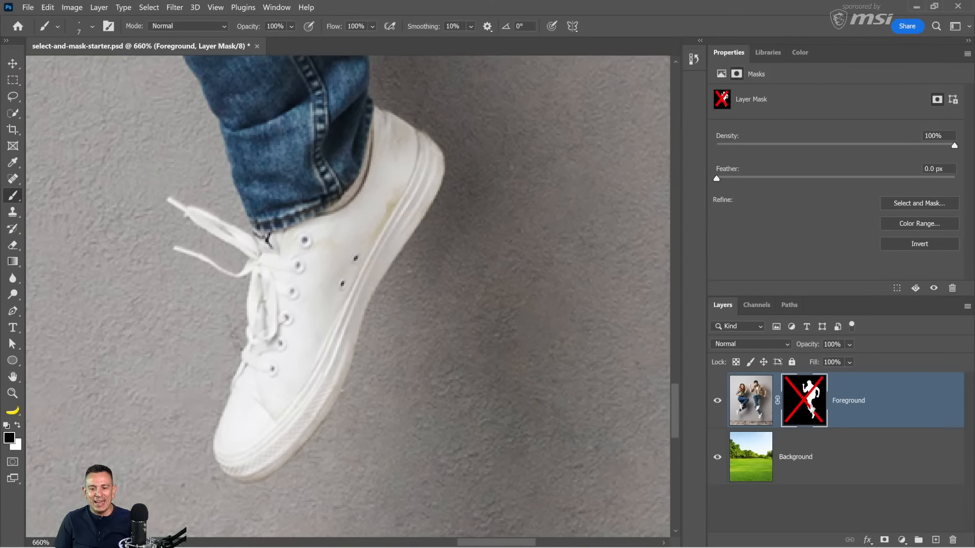
{"action": "left_click", "coordinate": [811, 411], "text": "shift"}
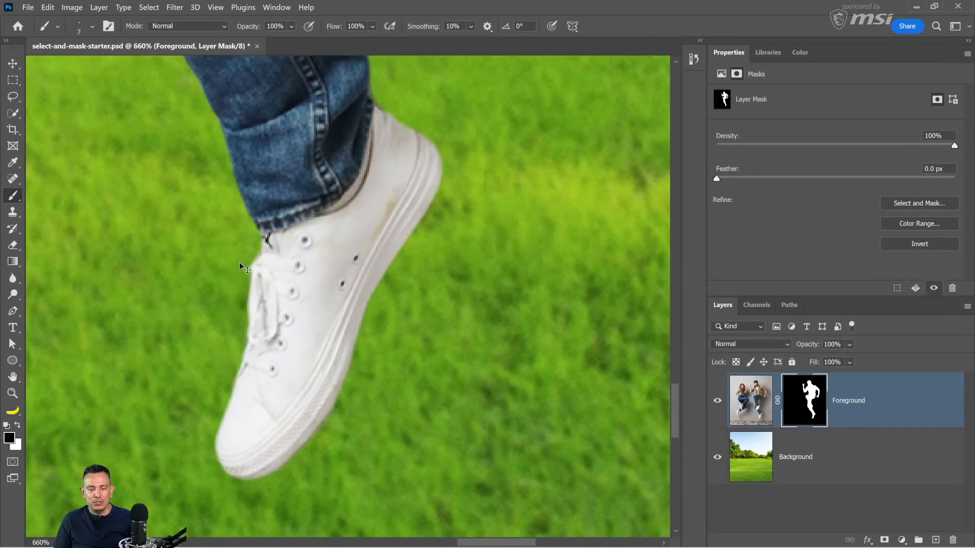
Step: Try to reveal the lower shoe's loose lace by painting white on the mask, compare with the mask disabled, and undo the strokes
{"action": "key", "text": "x"}
{"action": "left_click_drag", "start_coordinate": [252, 260], "coordinate": [214, 235]}
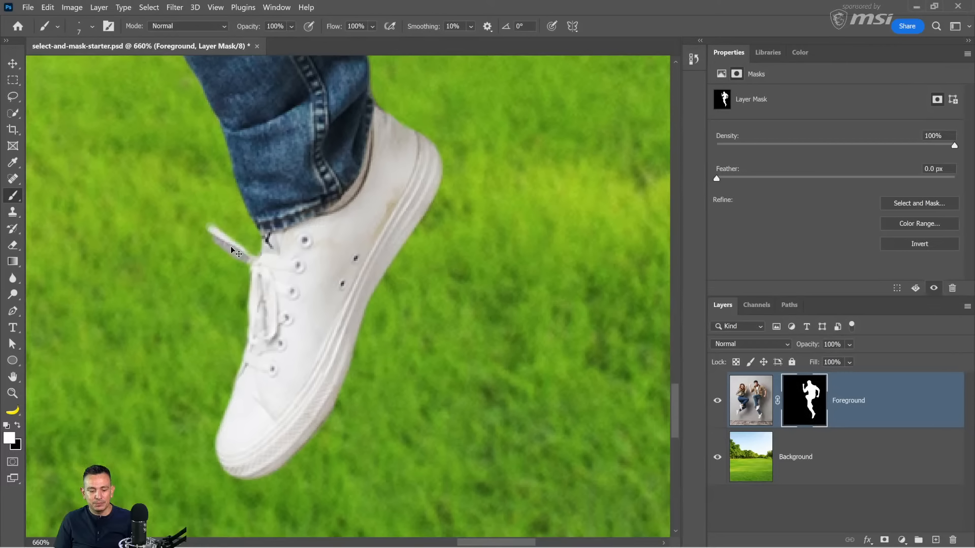
{"action": "key", "text": "ctrl+z"}
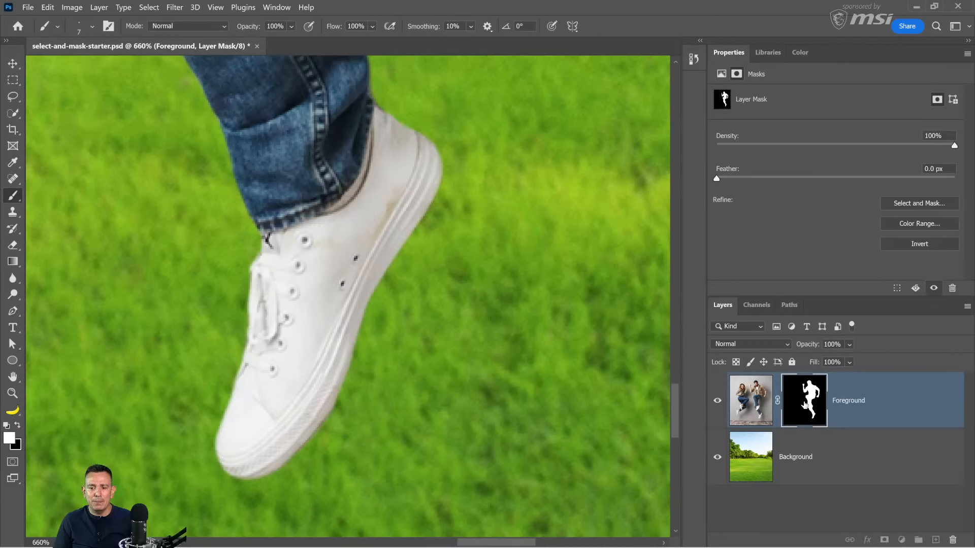
{"action": "left_click", "coordinate": [803, 407], "text": "shift"}
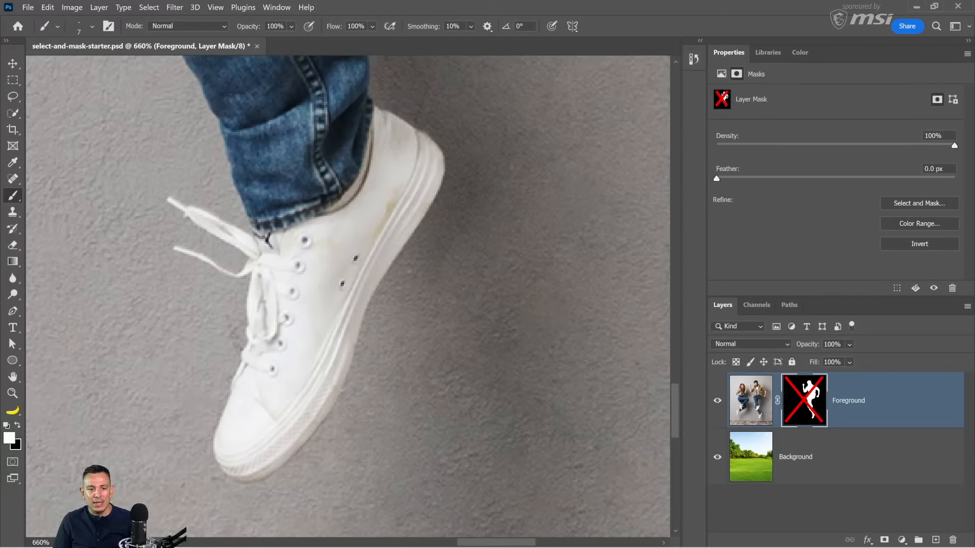
{"action": "left_click", "coordinate": [792, 404], "text": "shift"}
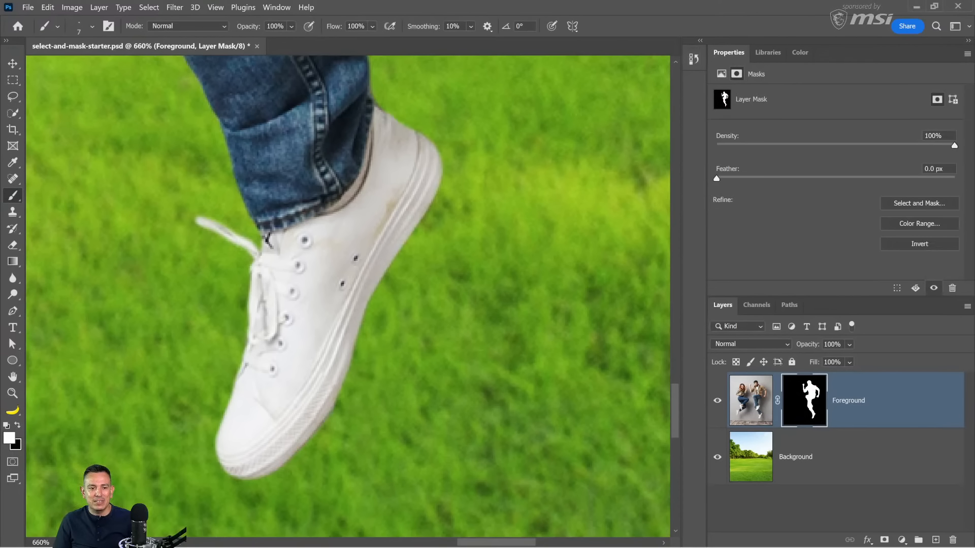
{"action": "key", "text": "ctrl+z"}
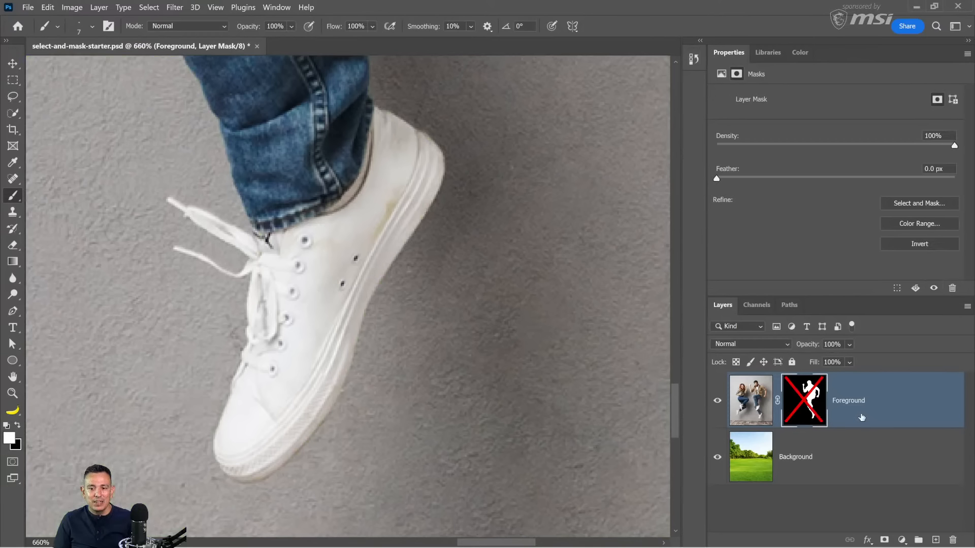
{"action": "left_click", "coordinate": [807, 410], "text": "shift"}
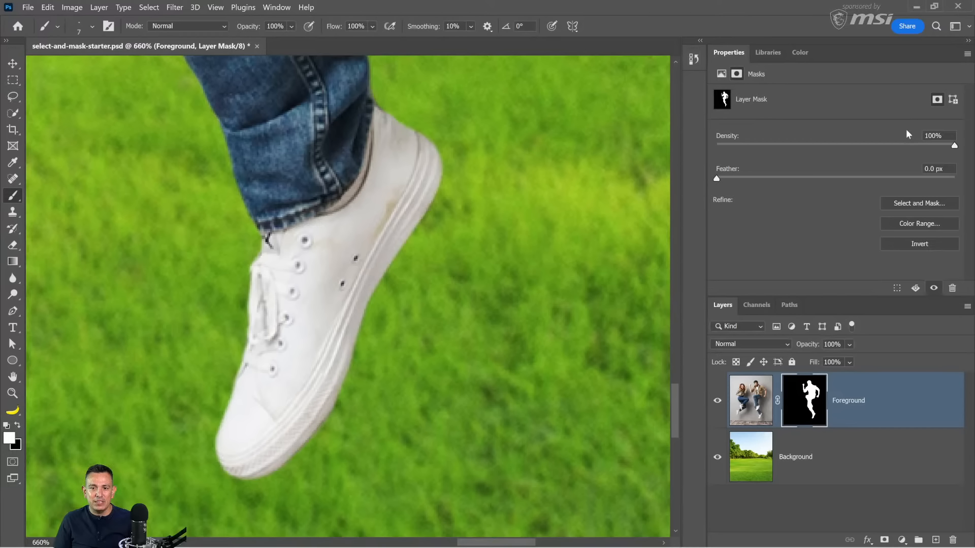
Step: Lower the mask density to 64%, paint white over both loose laces with a small brush, and restore the density to 100%
{"action": "left_click", "coordinate": [907, 145]}
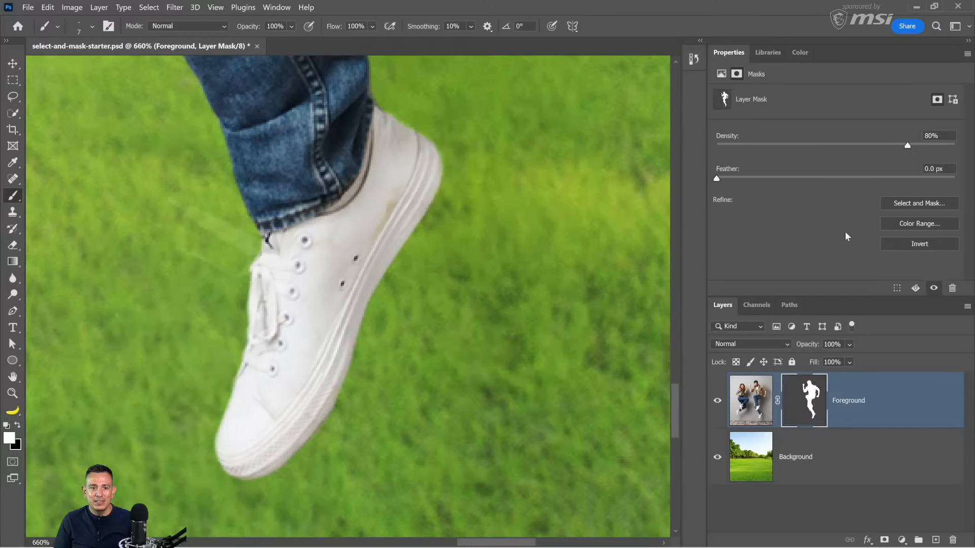
{"action": "left_click", "coordinate": [869, 146]}
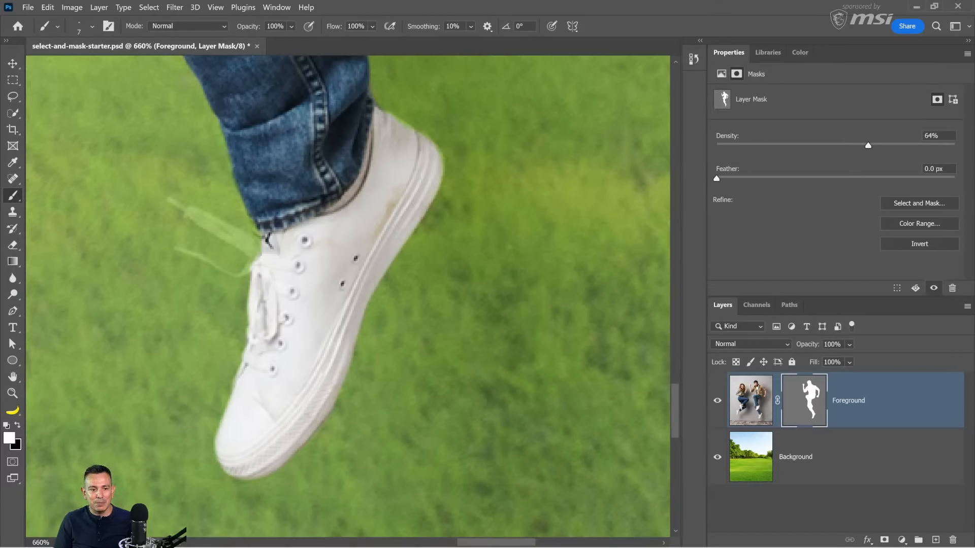
{"action": "mouse_move", "coordinate": [189, 213]}
{"action": "left_mouse_down"}
{"action": "mouse_move", "coordinate": [252, 246]}
{"action": "mouse_move", "coordinate": [205, 217]}
{"action": "left_mouse_up"}
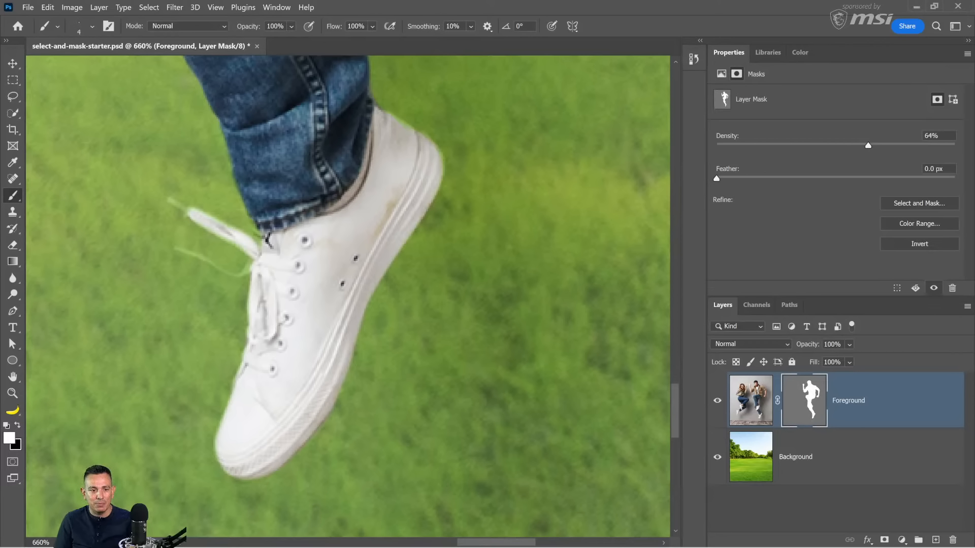
{"action": "left_click_drag", "start_coordinate": [171, 201], "coordinate": [189, 212]}
{"action": "mouse_move", "coordinate": [175, 248]}
{"action": "left_mouse_down"}
{"action": "mouse_move", "coordinate": [236, 278]}
{"action": "mouse_move", "coordinate": [253, 261]}
{"action": "left_mouse_up"}
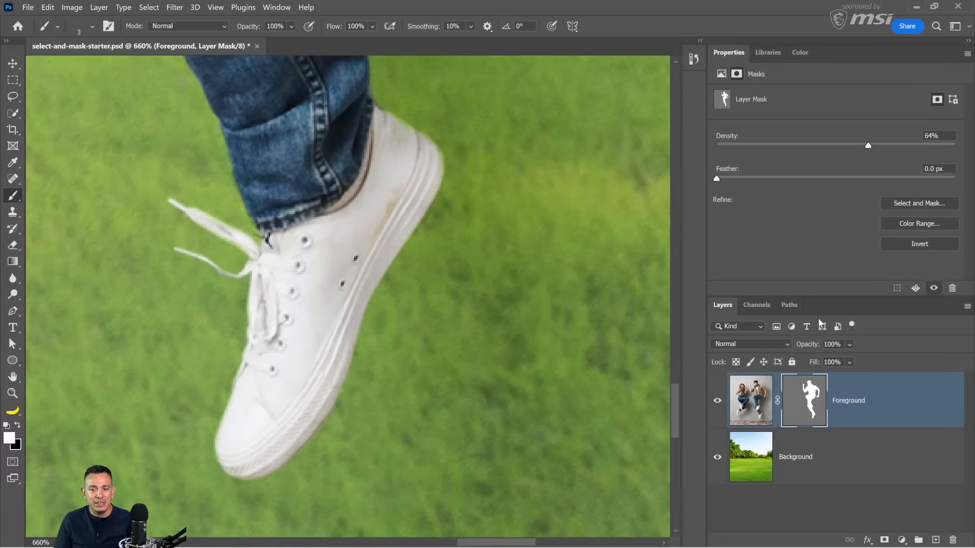
{"action": "left_click_drag", "start_coordinate": [868, 146], "coordinate": [955, 146]}
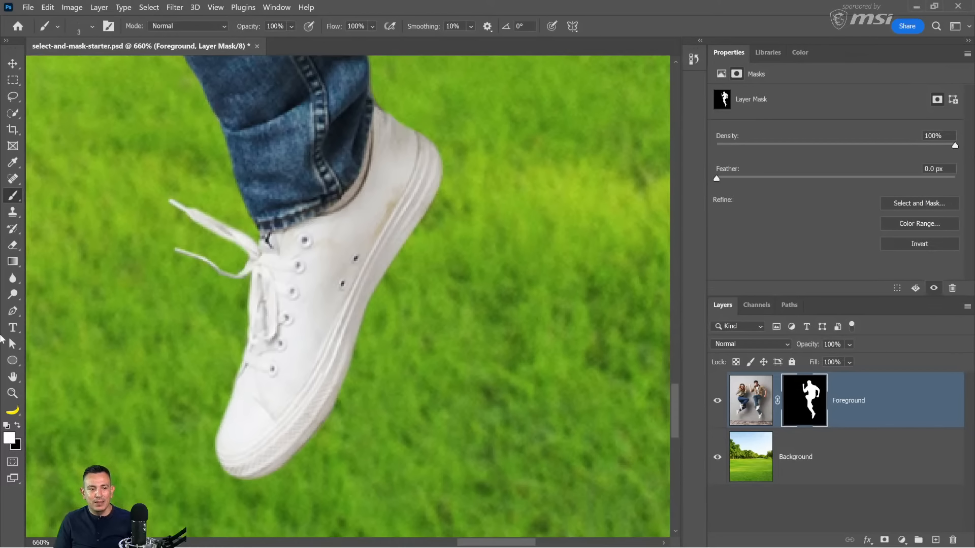
Step: Open the Foreground layer mask in the Select and Mask workspace and collapse the Global Refinements section
{"action": "double_click", "coordinate": [13, 376]}
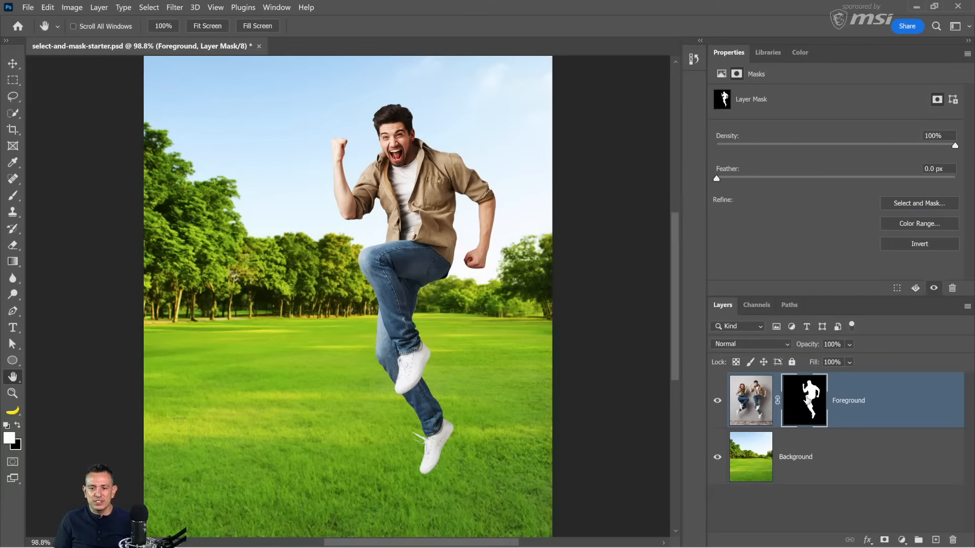
{"action": "double_click", "coordinate": [806, 402]}
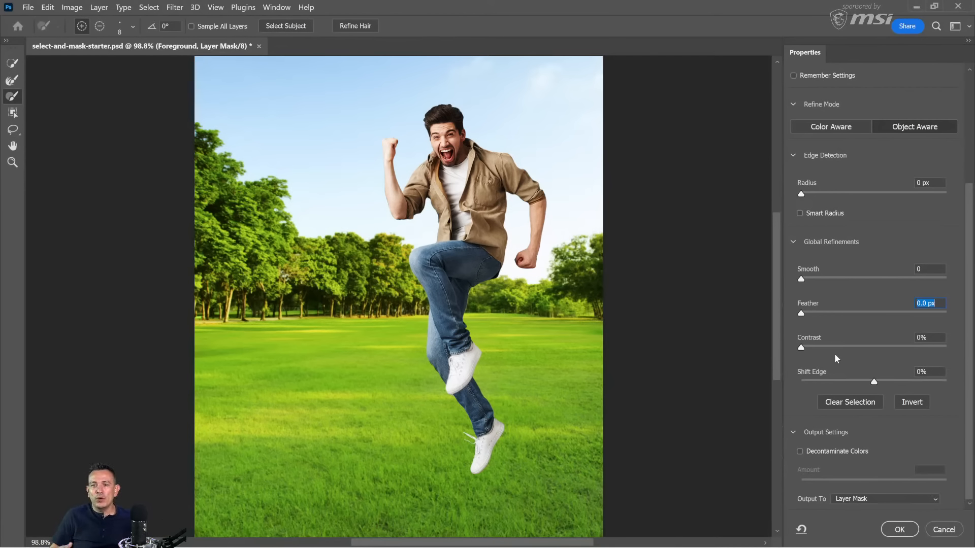
{"action": "left_click", "coordinate": [793, 242]}
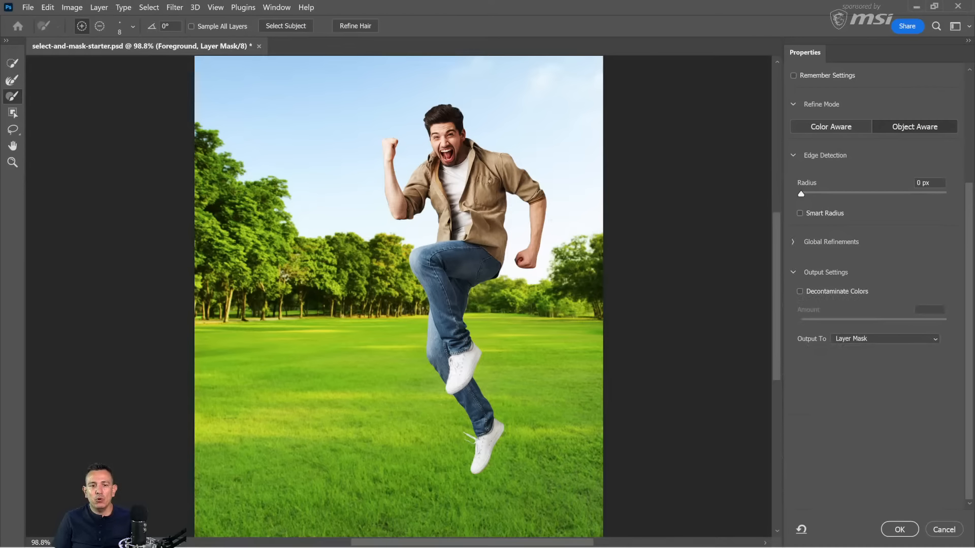
Step: Paint along the outer edge of the man's hair with the Refine Edge Brush at size 20
{"action": "scroll", "coordinate": [440, 111], "scroll_direction": "up", "scroll_amount": 10}
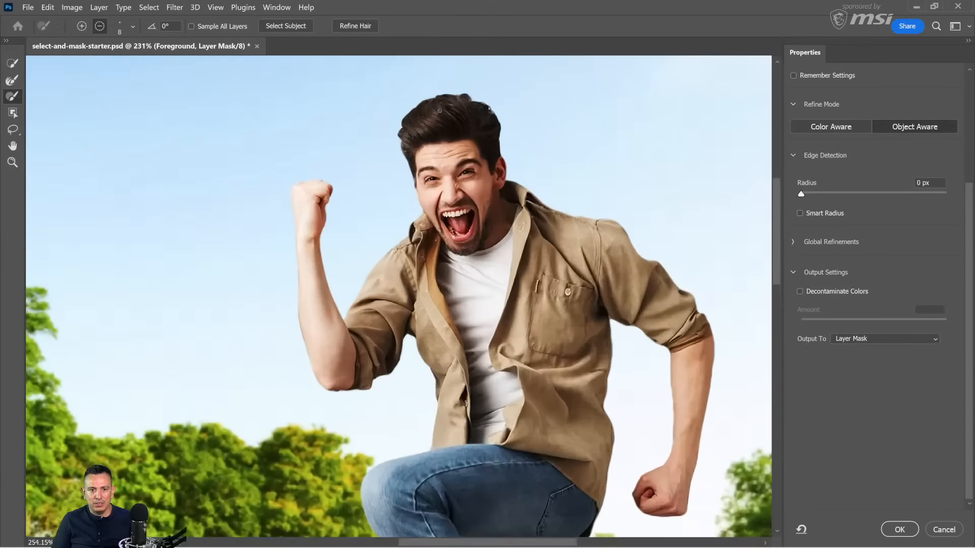
{"action": "left_click", "coordinate": [11, 82]}
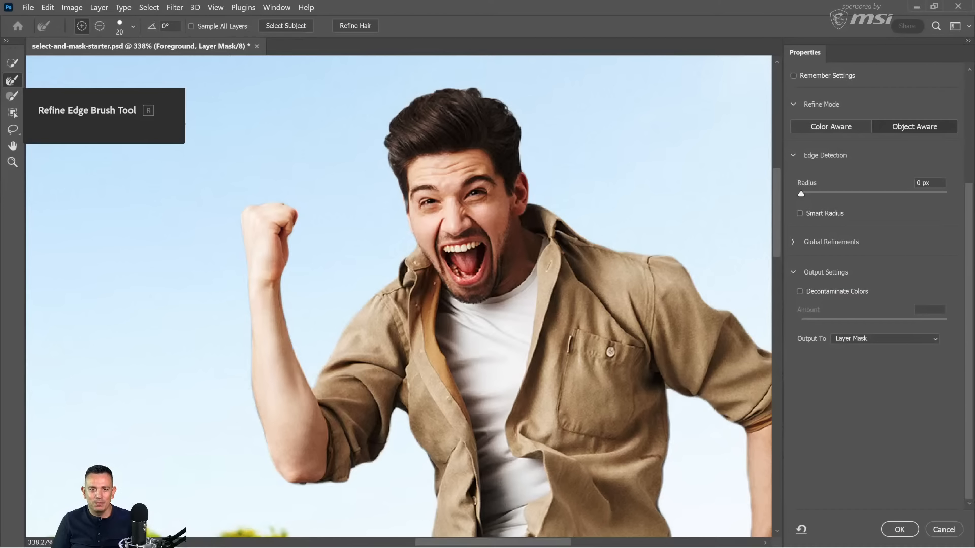
{"action": "mouse_move", "coordinate": [395, 170]}
{"action": "left_mouse_down"}
{"action": "mouse_move", "coordinate": [385, 161]}
{"action": "mouse_move", "coordinate": [389, 111]}
{"action": "mouse_move", "coordinate": [435, 92]}
{"action": "mouse_move", "coordinate": [485, 99]}
{"action": "mouse_move", "coordinate": [518, 127]}
{"action": "mouse_move", "coordinate": [529, 160]}
{"action": "left_mouse_up"}
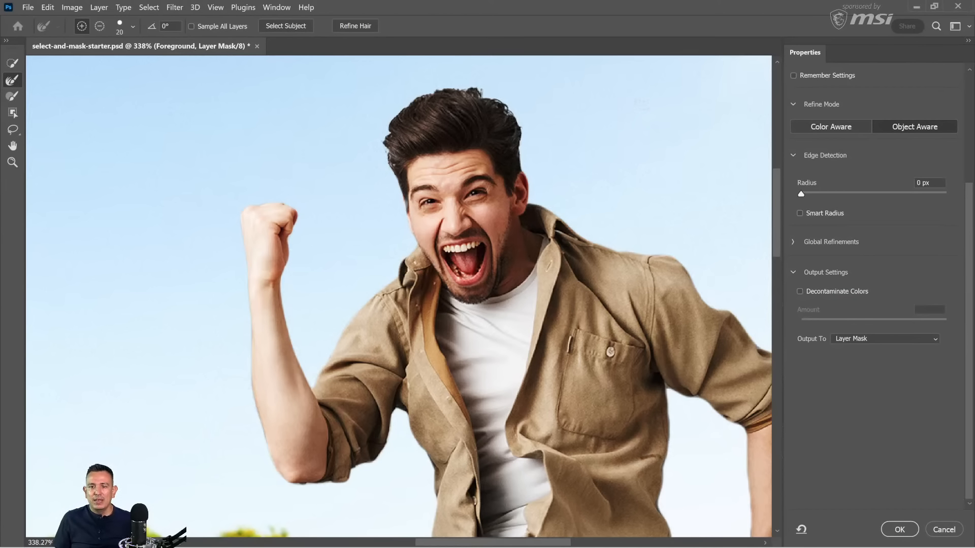
Step: Toggle Show Edge on and off to examine the refined area around the hair
{"action": "scroll", "coordinate": [848, 102], "scroll_direction": "up", "scroll_amount": 5}
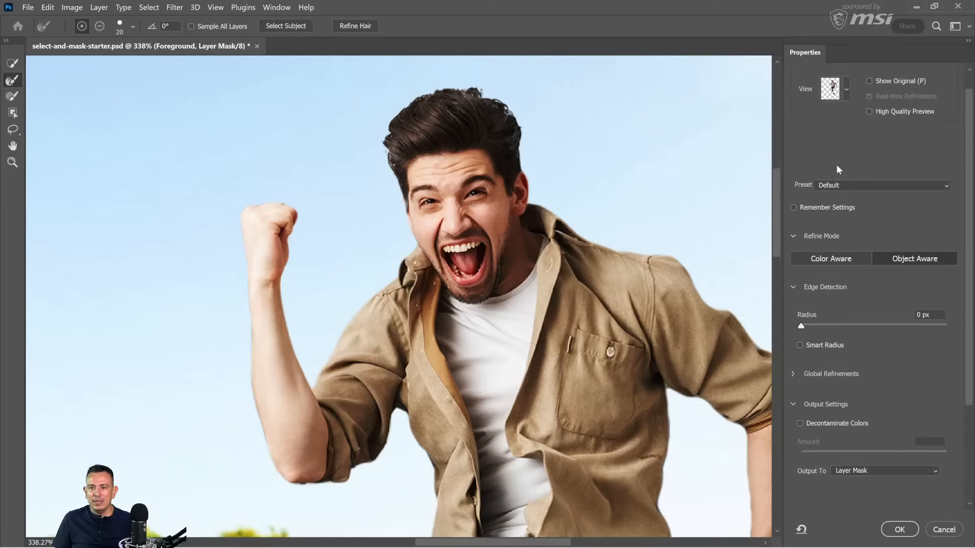
{"action": "left_click", "coordinate": [871, 86]}
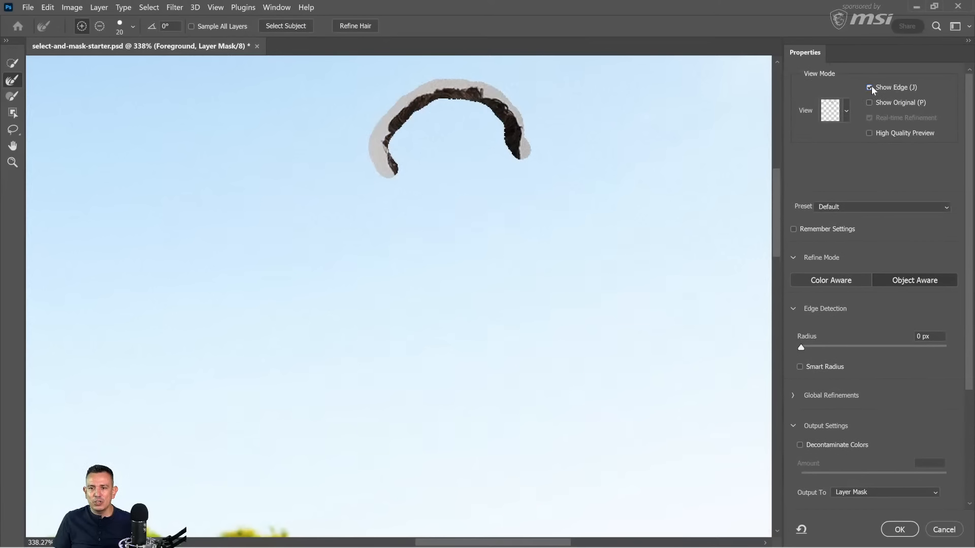
{"action": "left_click", "coordinate": [868, 87]}
{"action": "left_click", "coordinate": [868, 87]}
{"action": "left_click", "coordinate": [867, 87]}
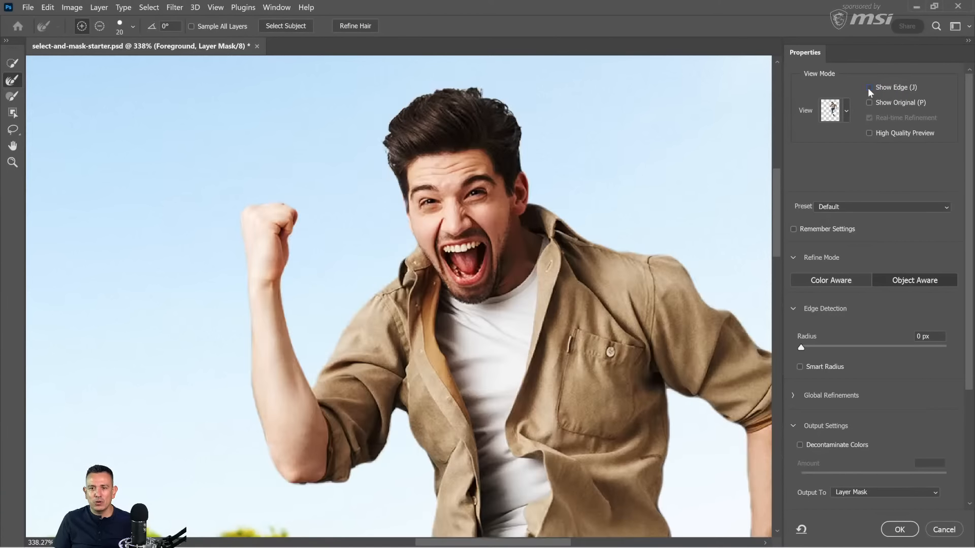
Step: Turn on Show Edge to display only the edge refinement region of the mask
{"action": "left_click", "coordinate": [868, 87]}
{"action": "left_click", "coordinate": [868, 88]}
{"action": "left_click", "coordinate": [869, 87]}
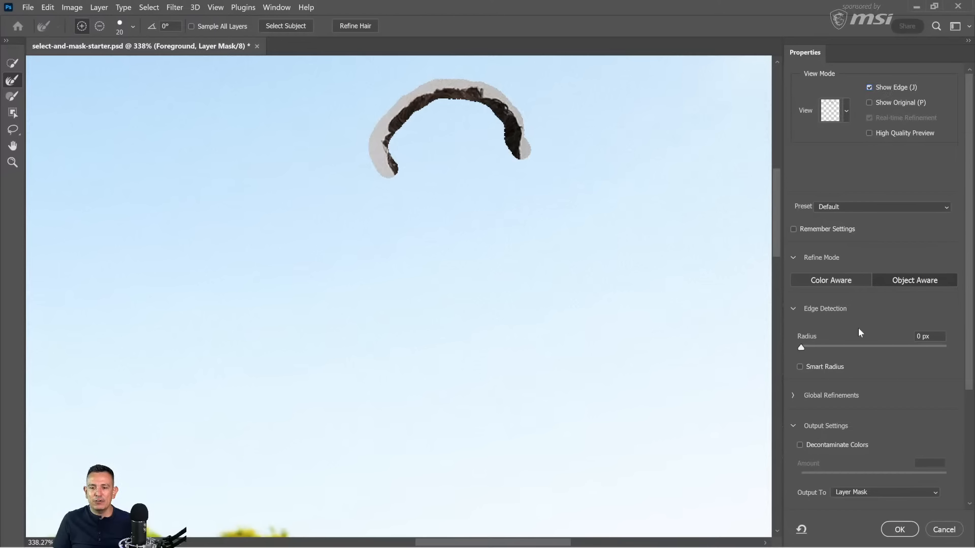
{"action": "scroll", "coordinate": [858, 333], "scroll_direction": "down", "scroll_amount": 1}
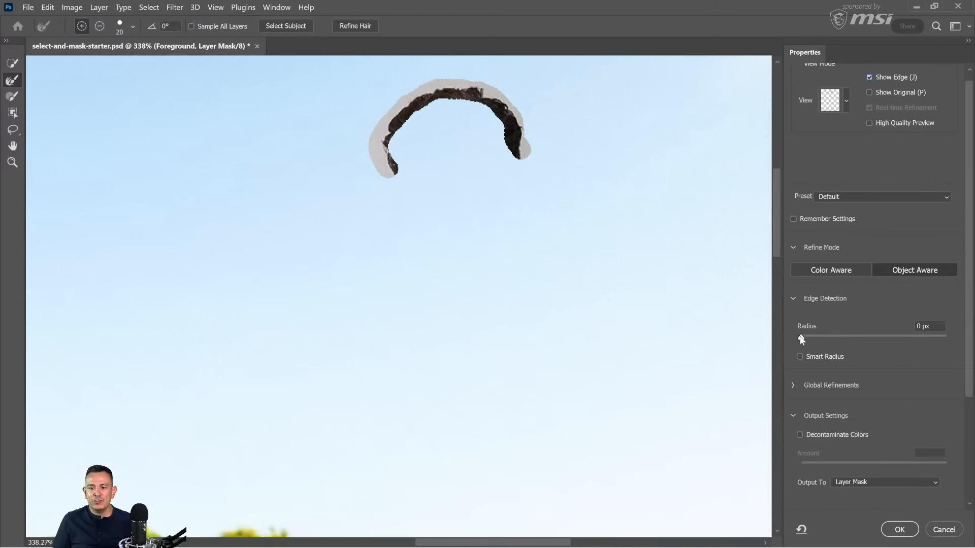
Step: Try edge detection radii of 20 px, 4 px and 10 px around the man's outline
{"action": "left_click_drag", "start_coordinate": [801, 339], "coordinate": [867, 340]}
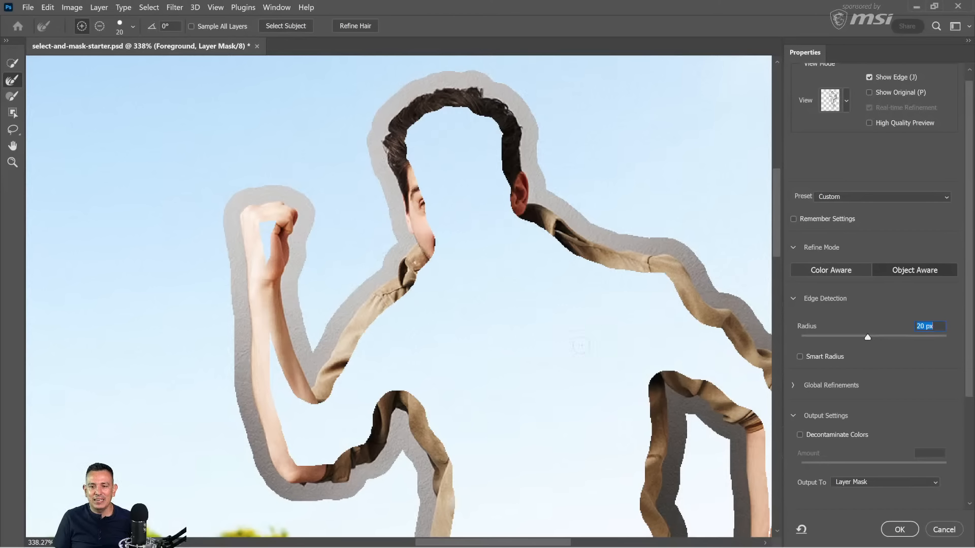
{"action": "left_click_drag", "start_coordinate": [868, 337], "coordinate": [829, 338]}
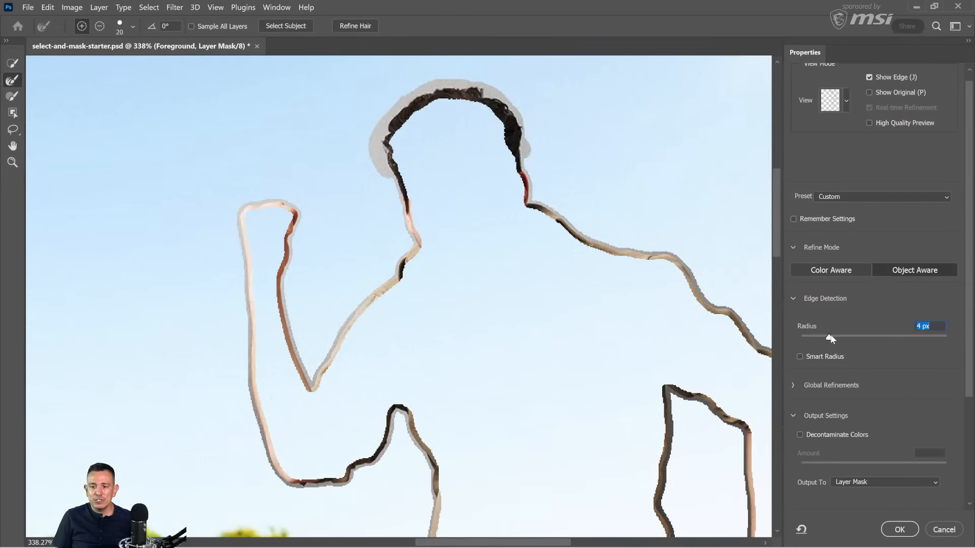
{"action": "left_click_drag", "start_coordinate": [831, 339], "coordinate": [860, 337]}
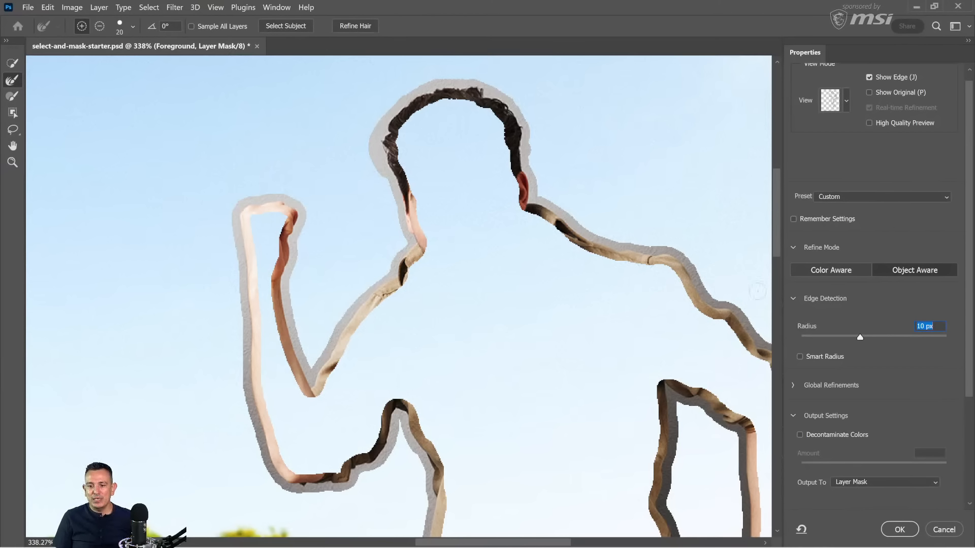
Step: Compare the edge region with Smart Radius on and off at a 66 px radius, and reset the radius to 0 px with Smart Radius off
{"action": "left_click", "coordinate": [801, 357]}
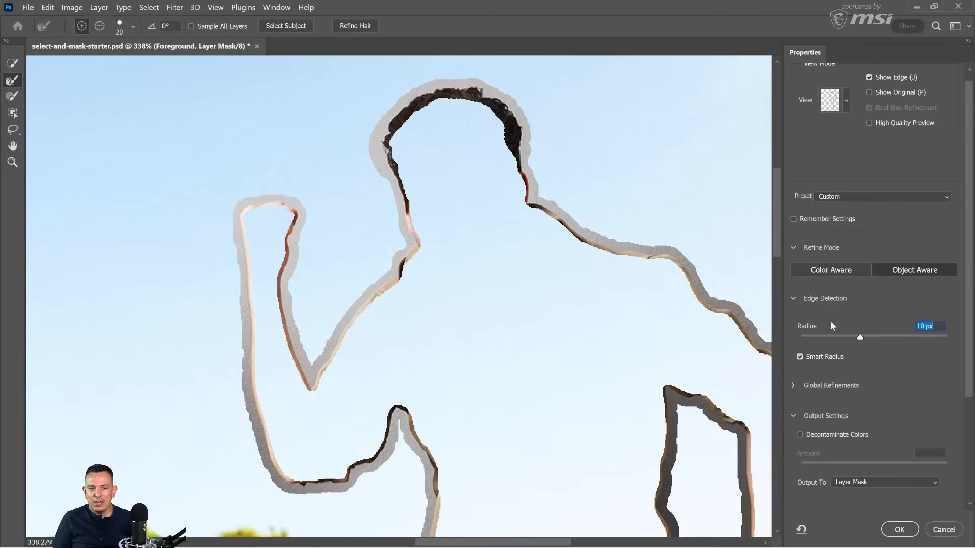
{"action": "left_click_drag", "start_coordinate": [858, 337], "coordinate": [906, 336]}
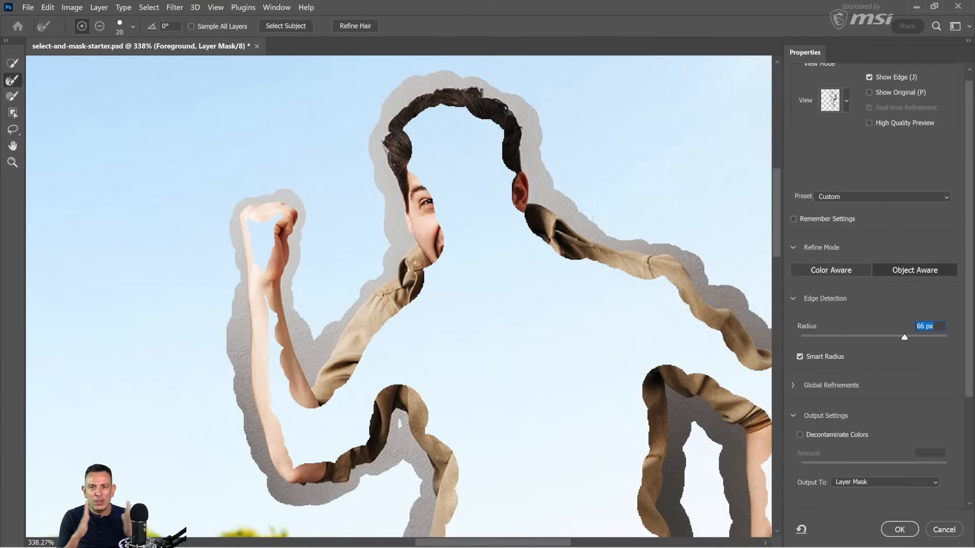
{"action": "left_click", "coordinate": [799, 356]}
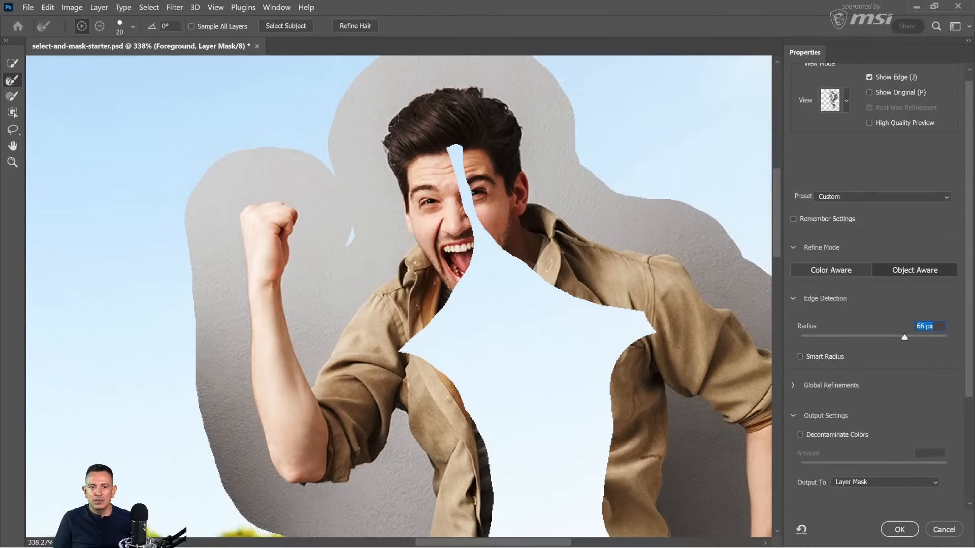
{"action": "left_click", "coordinate": [799, 357]}
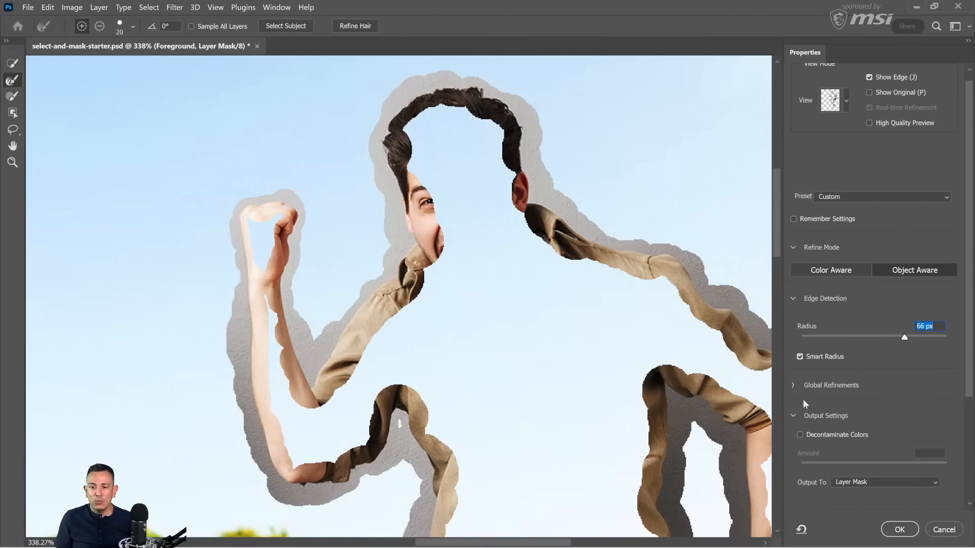
{"action": "left_click", "coordinate": [800, 356]}
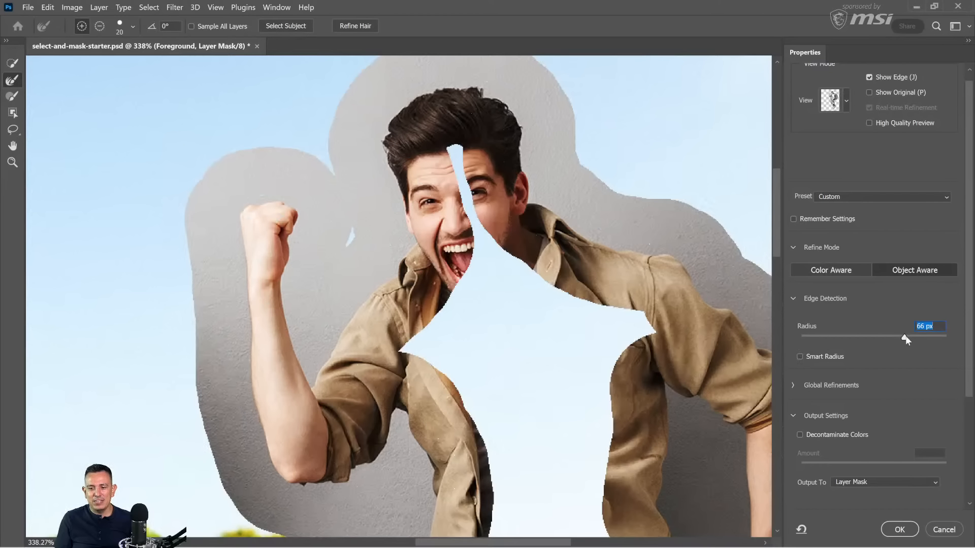
{"action": "left_click_drag", "start_coordinate": [907, 339], "coordinate": [790, 337]}
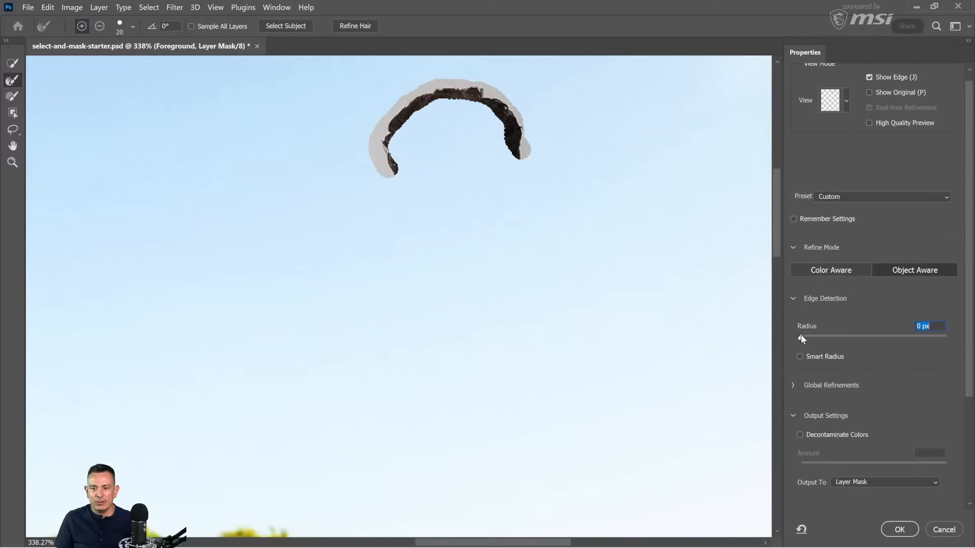
{"action": "mouse_move", "coordinate": [801, 336]}
{"action": "left_mouse_down"}
{"action": "mouse_move", "coordinate": [813, 337]}
{"action": "mouse_move", "coordinate": [801, 336]}
{"action": "left_mouse_up"}
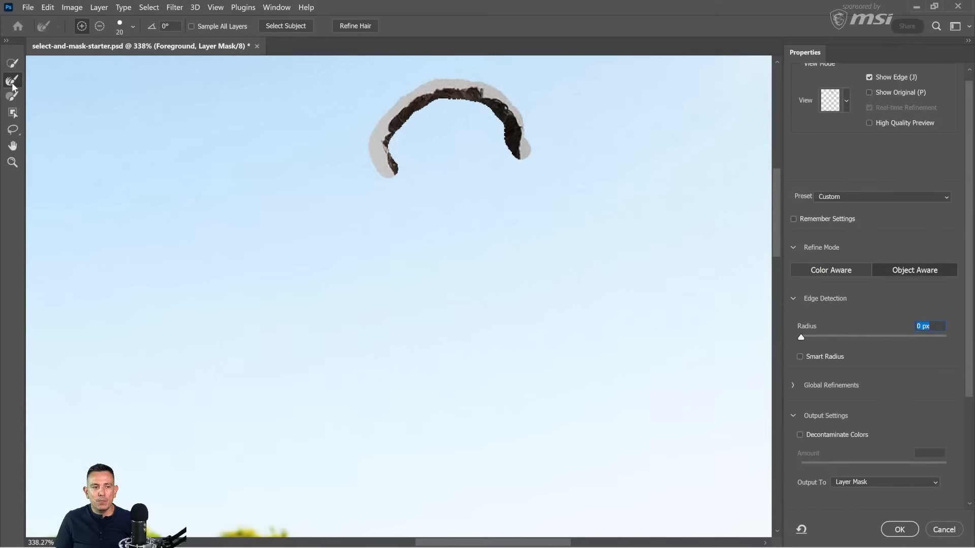
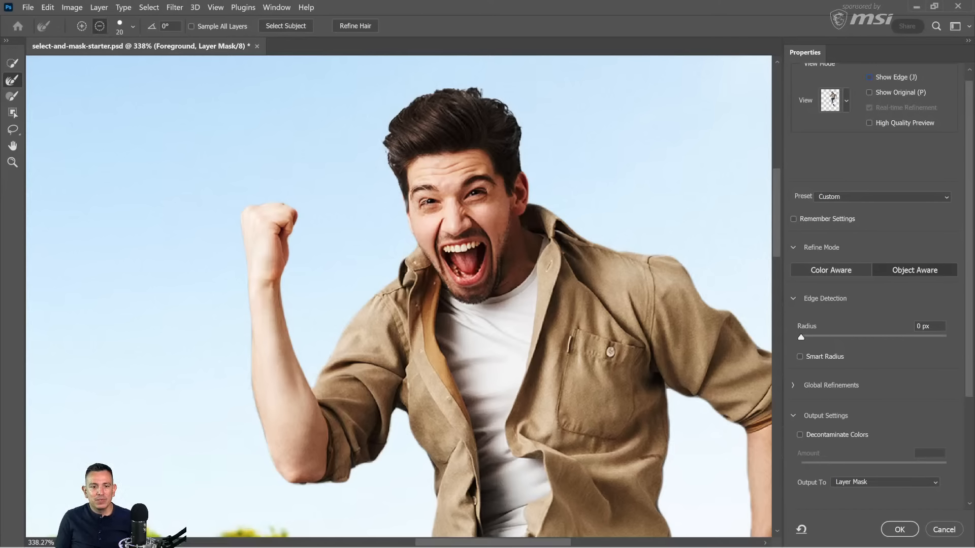
Step: Subtract a small strip of the mask along the edge of the man's face beside his eye with the size 8 Brush tool
{"action": "left_click", "coordinate": [81, 26]}
{"action": "left_click", "coordinate": [13, 97]}
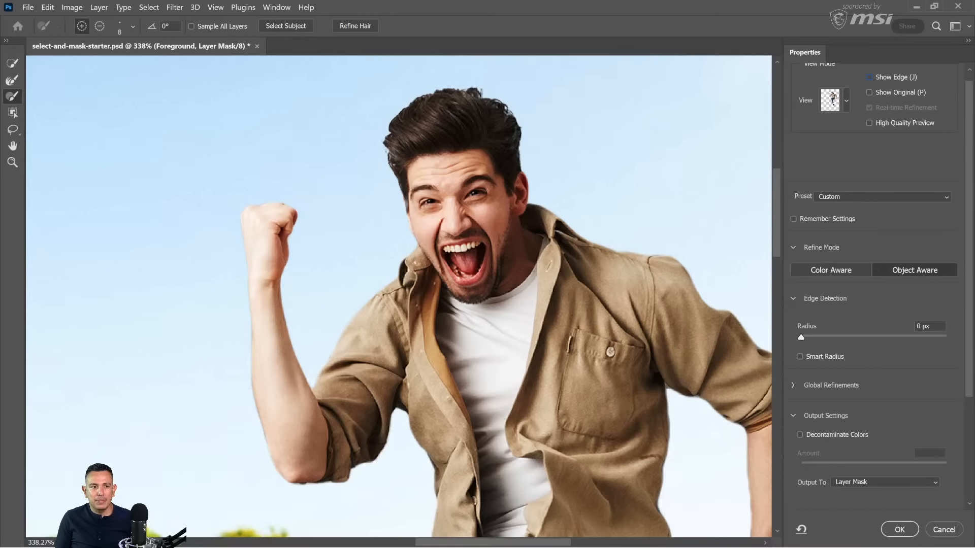
{"action": "key", "text": "alt"}
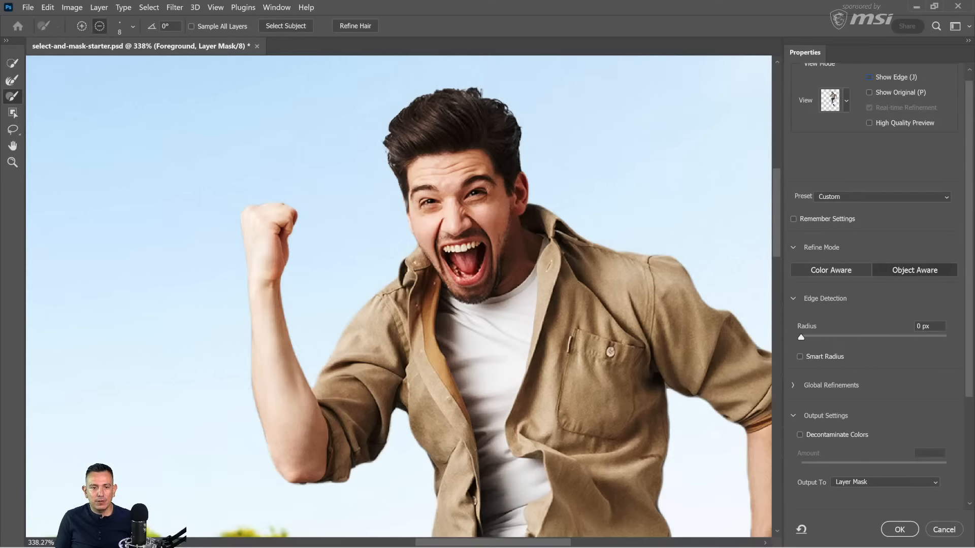
{"action": "left_click_drag", "start_coordinate": [408, 198], "coordinate": [410, 210]}
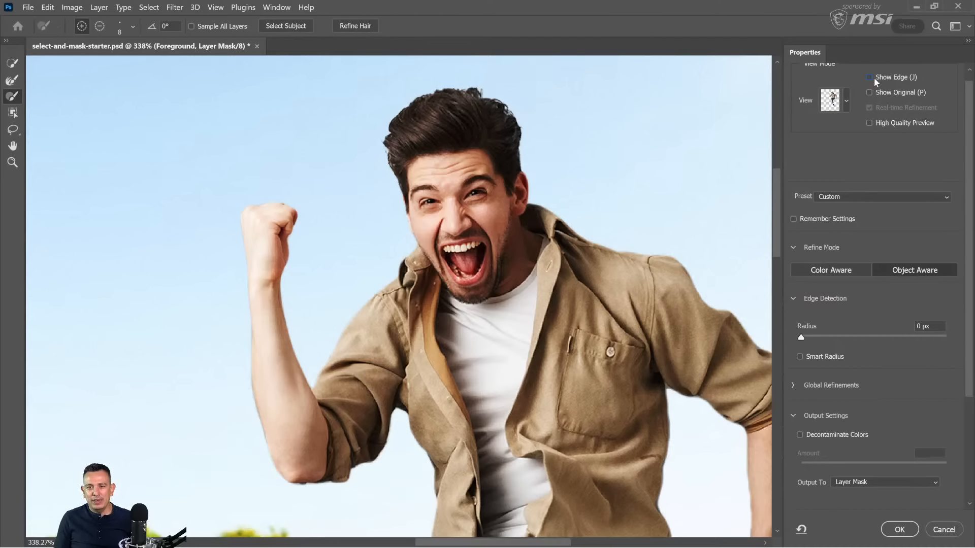
Step: Examine the refined edge region around the man's hair with Show Edge, and return to the full cutout view
{"action": "left_click", "coordinate": [869, 77]}
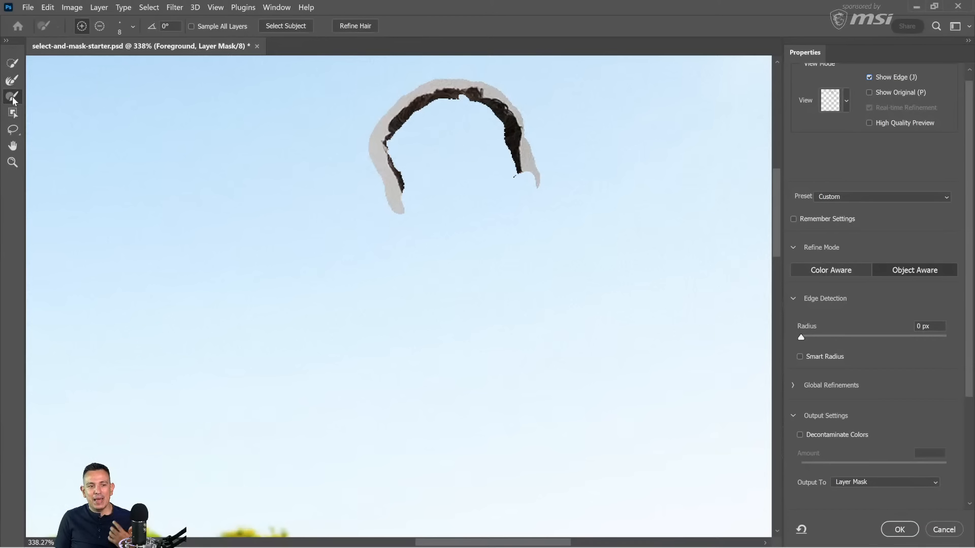
{"action": "left_click", "coordinate": [11, 82]}
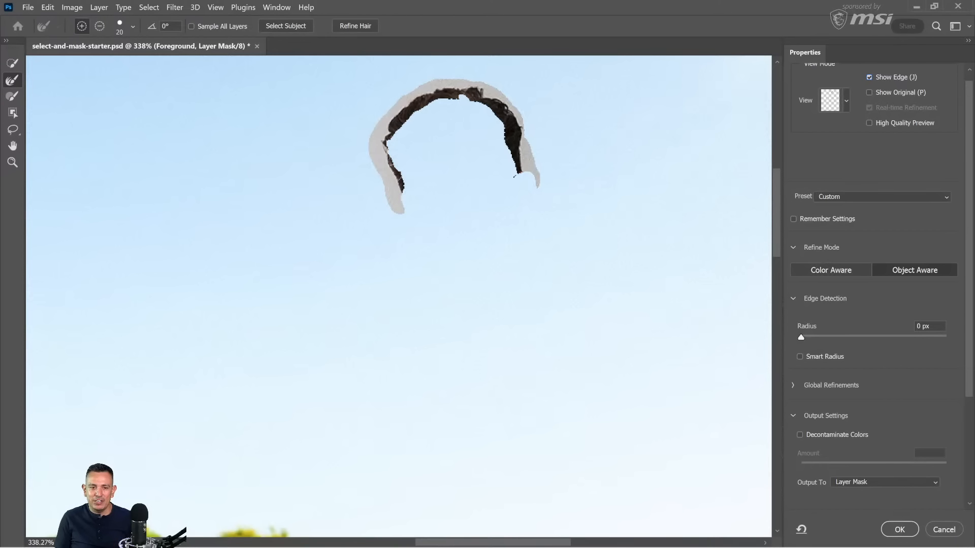
{"action": "left_click", "coordinate": [351, 28]}
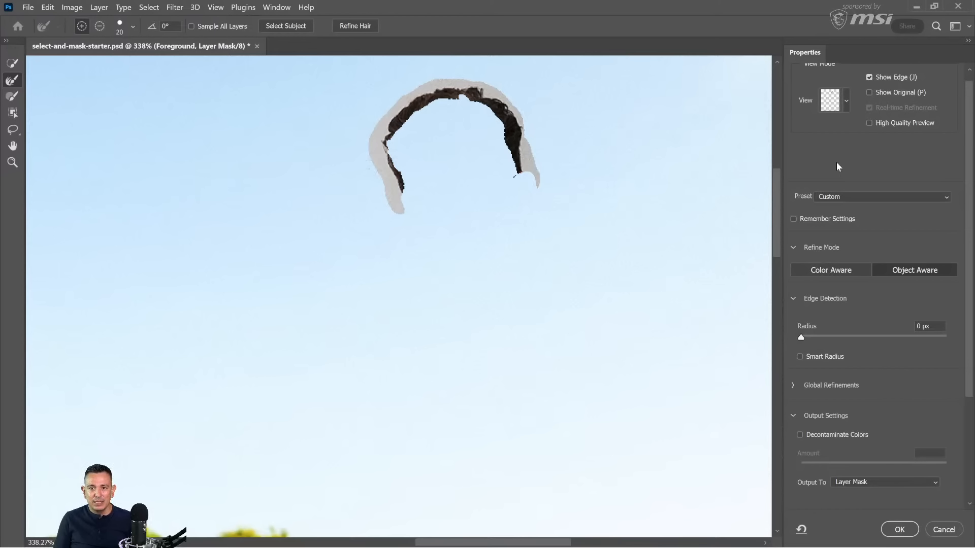
{"action": "left_click", "coordinate": [870, 77]}
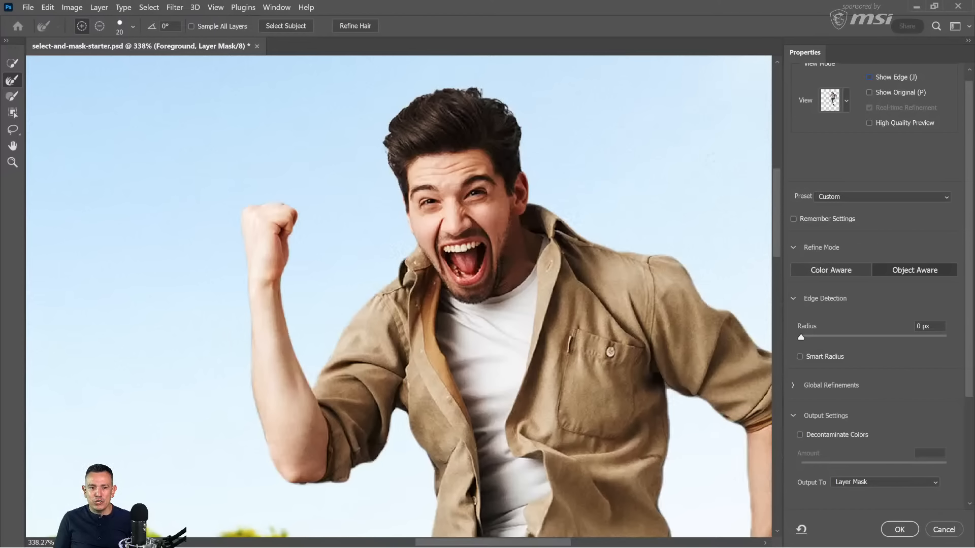
Step: Turn on Decontaminate Colors at 100% and output the result to a new layer with a layer mask
{"action": "left_click_drag", "start_coordinate": [774, 220], "coordinate": [755, 227]}
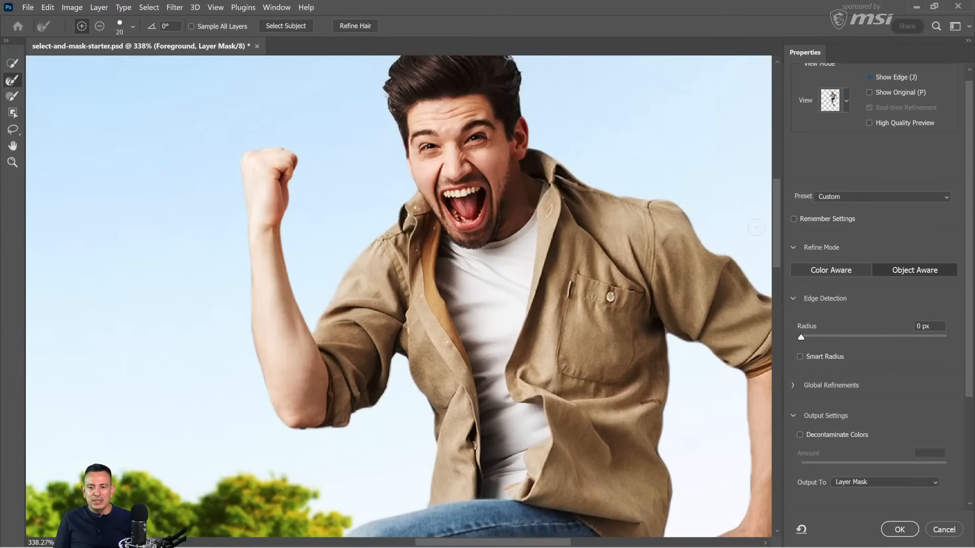
{"action": "scroll", "coordinate": [874, 420], "scroll_direction": "down", "scroll_amount": 1}
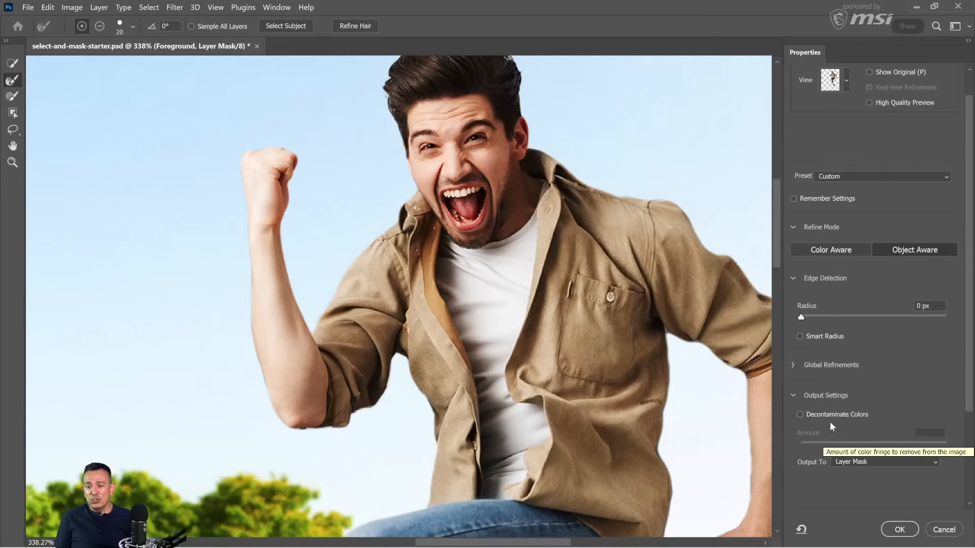
{"action": "left_click", "coordinate": [800, 414]}
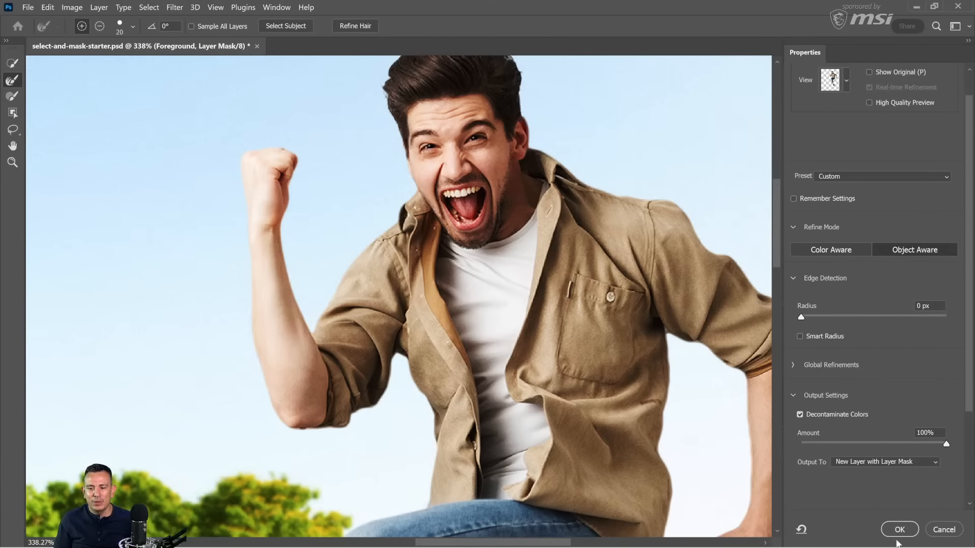
{"action": "left_click", "coordinate": [900, 530]}
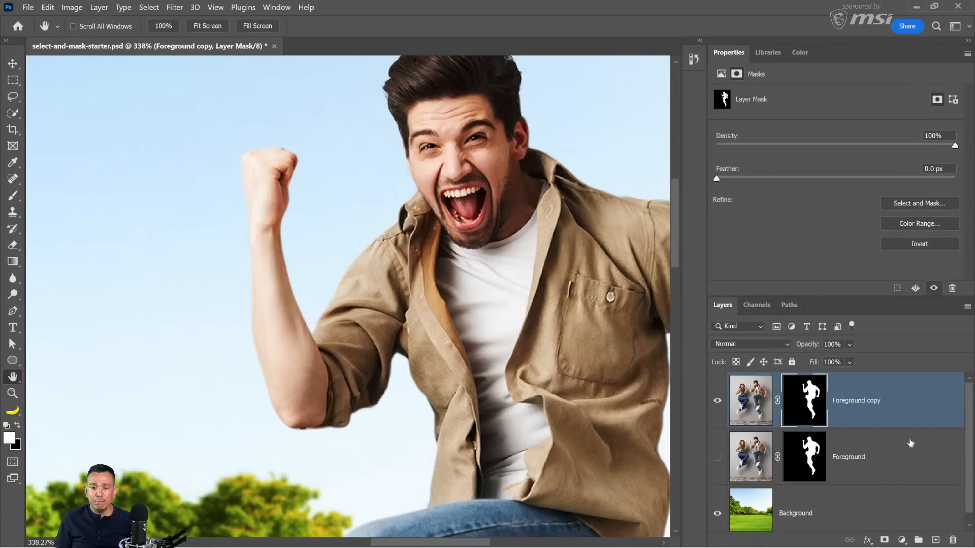
Step: Toggle the Foreground copy layer's visibility to check the new cutout, and show the original Foreground layer beneath it
{"action": "left_click", "coordinate": [716, 406]}
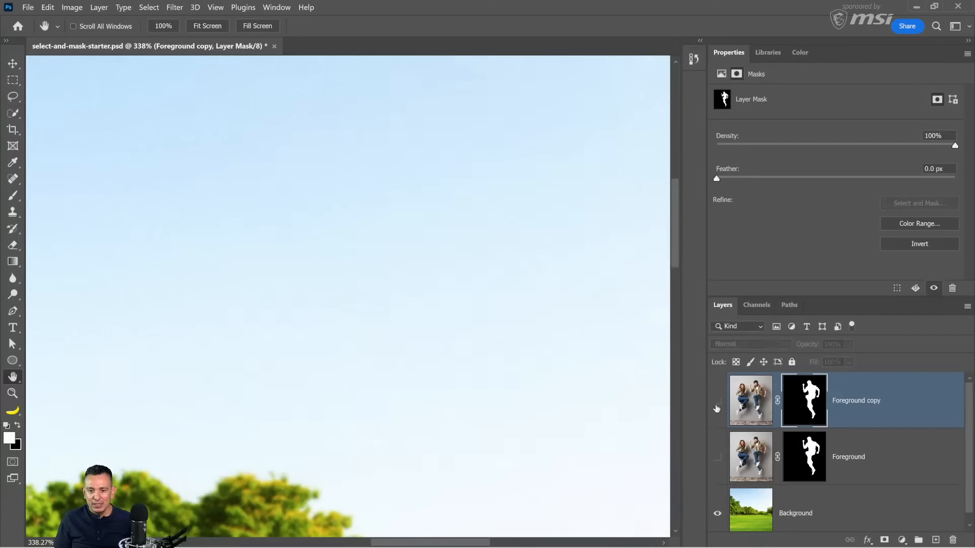
{"action": "left_click", "coordinate": [716, 406]}
{"action": "left_click", "coordinate": [717, 406]}
{"action": "left_click", "coordinate": [716, 406]}
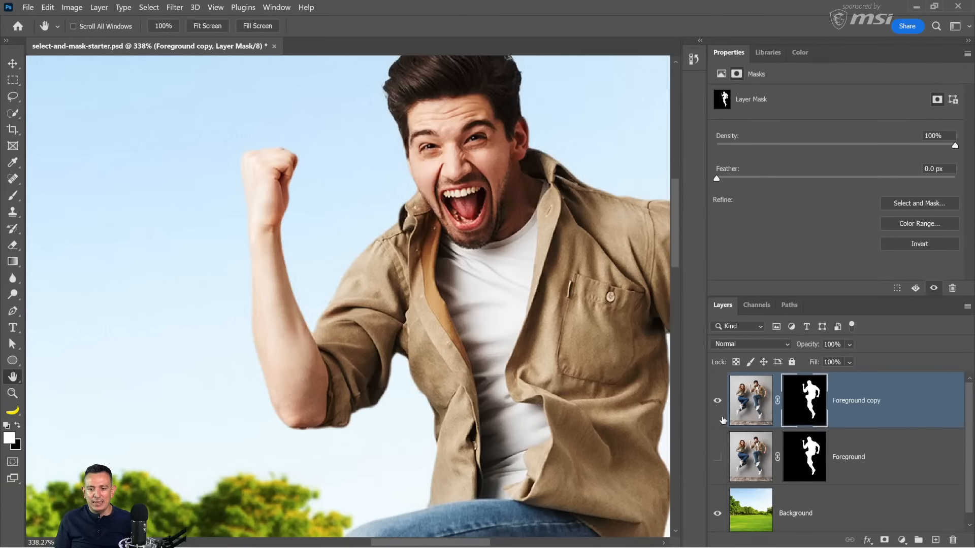
{"action": "left_click", "coordinate": [717, 406]}
{"action": "left_click", "coordinate": [718, 457]}
{"action": "left_click", "coordinate": [717, 458]}
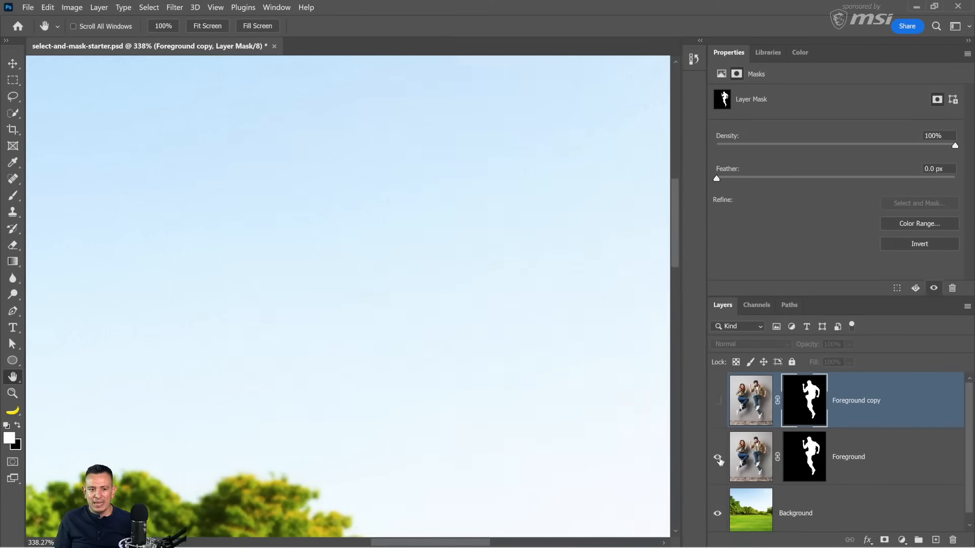
{"action": "left_click", "coordinate": [718, 458]}
Step: Compare the decontaminated Foreground copy with the original Foreground cutout by repeatedly hiding and showing the copy
{"action": "left_click", "coordinate": [715, 407]}
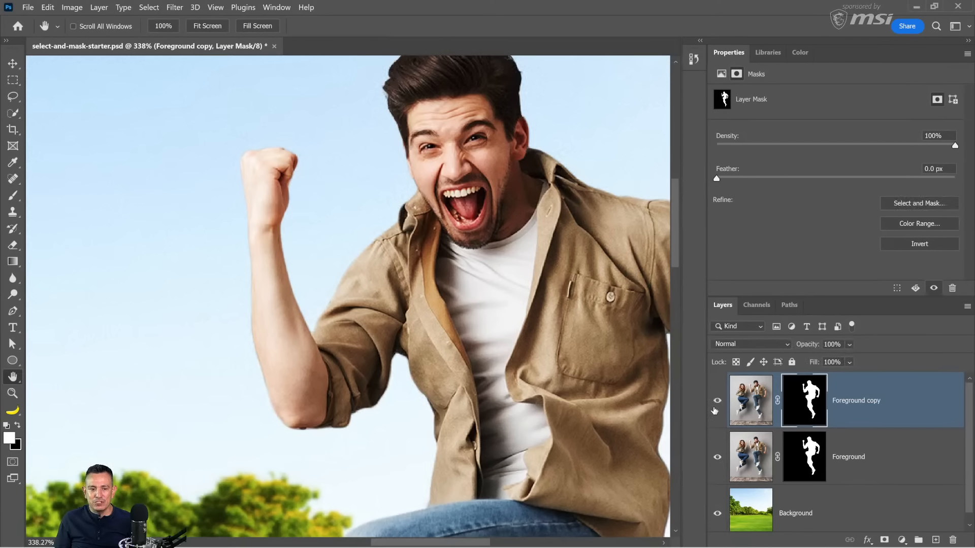
{"action": "left_click", "coordinate": [715, 407]}
{"action": "left_click", "coordinate": [715, 407]}
{"action": "left_click", "coordinate": [715, 407]}
{"action": "left_click", "coordinate": [715, 408]}
{"action": "left_click", "coordinate": [715, 409]}
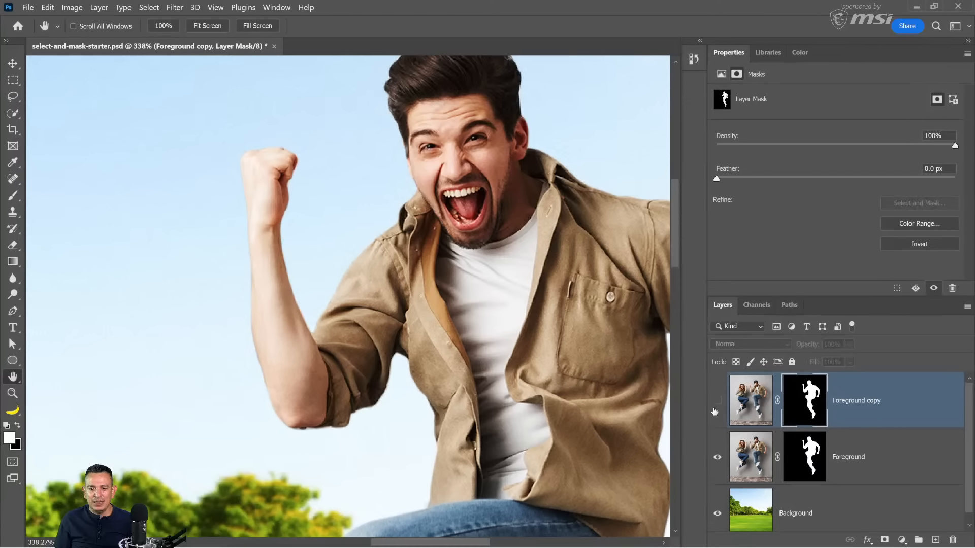
{"action": "left_click", "coordinate": [715, 409]}
{"action": "left_click", "coordinate": [715, 409]}
{"action": "left_click", "coordinate": [715, 410]}
{"action": "left_click", "coordinate": [715, 409]}
{"action": "left_click", "coordinate": [715, 409]}
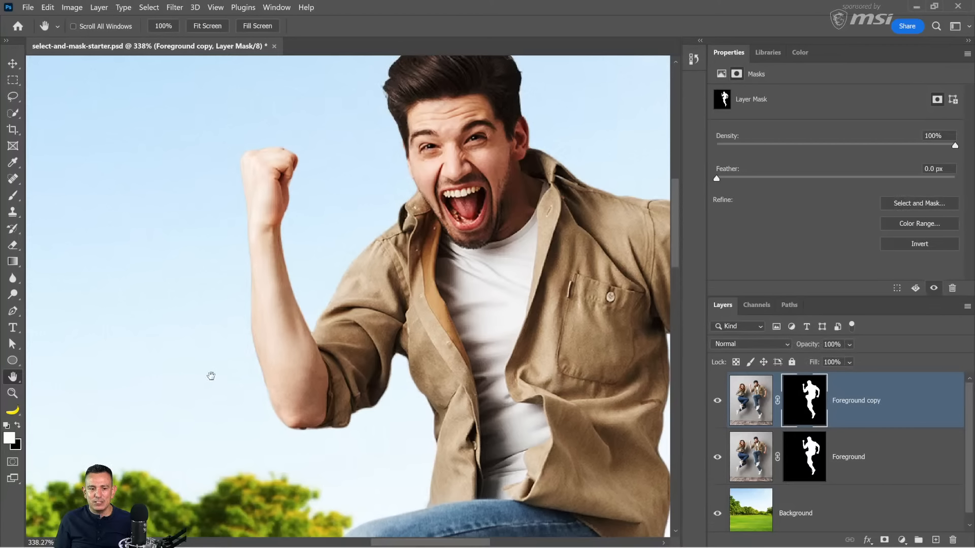
Step: Disable the Foreground copy's layer mask with the original Foreground hidden, and examine the pixels along the man's forearm and shirt edges
{"action": "left_click", "coordinate": [718, 459]}
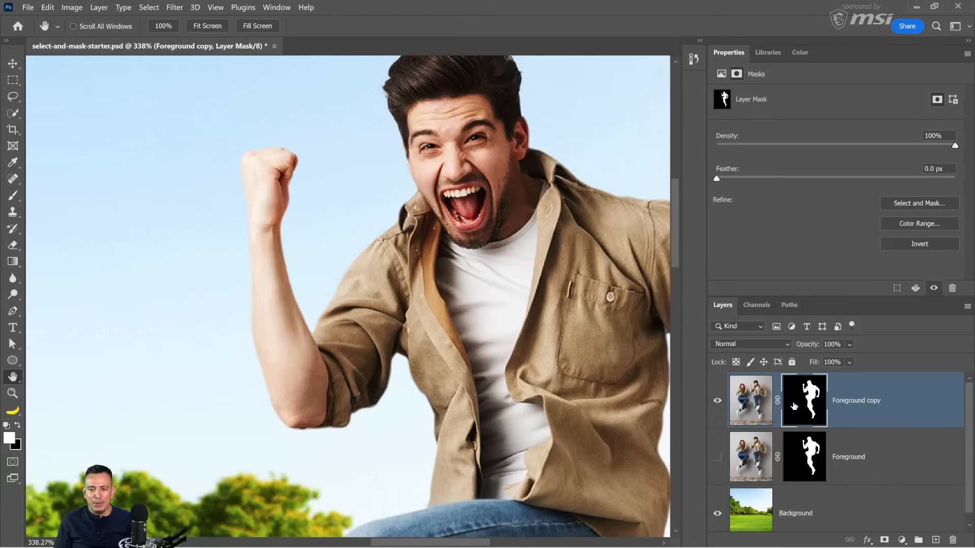
{"action": "left_click", "coordinate": [804, 408], "text": "shift"}
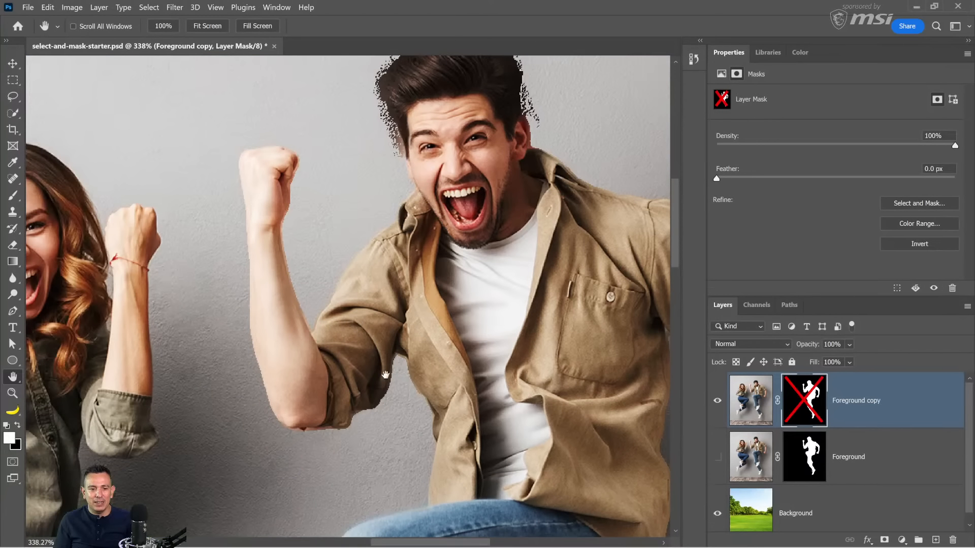
{"action": "key", "text": "z"}
{"action": "left_click", "coordinate": [252, 349]}
{"action": "left_click_drag", "start_coordinate": [252, 349], "coordinate": [253, 350]}
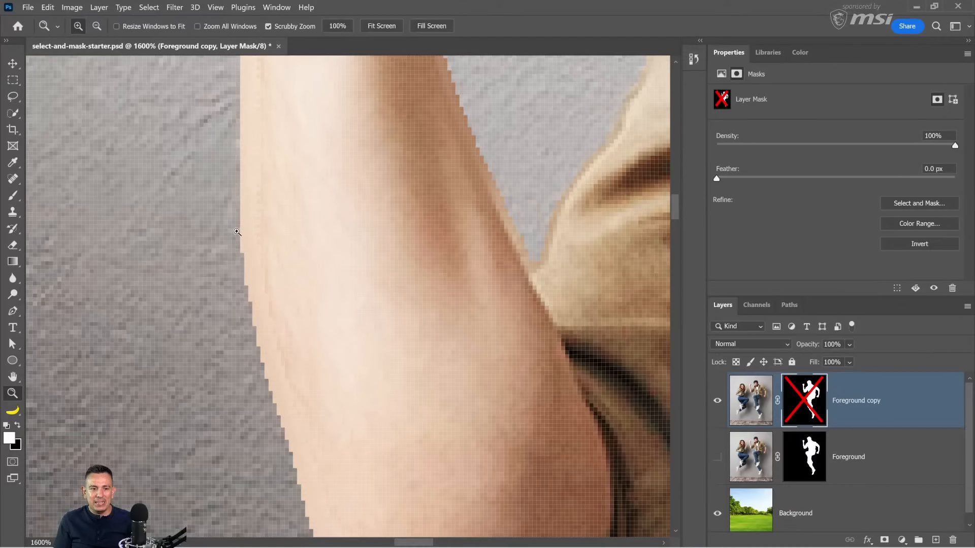
{"action": "left_click_drag", "start_coordinate": [369, 232], "coordinate": [346, 415]}
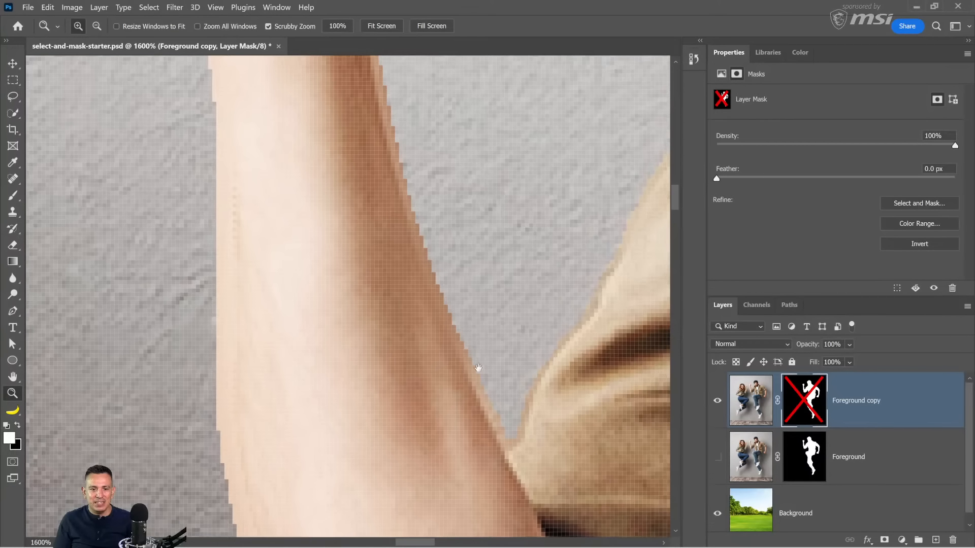
{"action": "left_click_drag", "start_coordinate": [518, 432], "coordinate": [416, 453]}
{"action": "left_click_drag", "start_coordinate": [579, 239], "coordinate": [388, 422]}
{"action": "left_click_drag", "start_coordinate": [465, 257], "coordinate": [472, 316]}
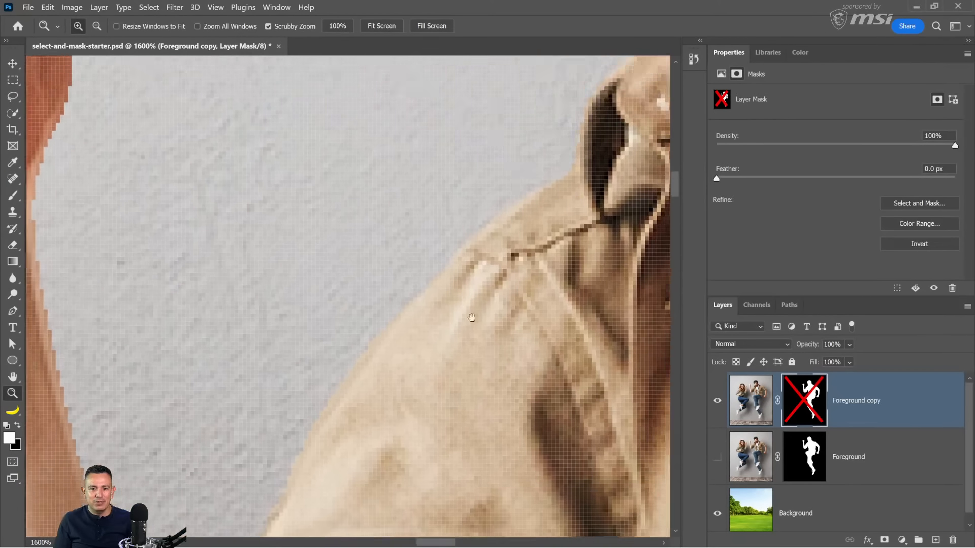
{"action": "left_click_drag", "start_coordinate": [218, 112], "coordinate": [332, 257]}
{"action": "left_click_drag", "start_coordinate": [293, 370], "coordinate": [348, 109]}
{"action": "left_click_drag", "start_coordinate": [365, 431], "coordinate": [308, 71]}
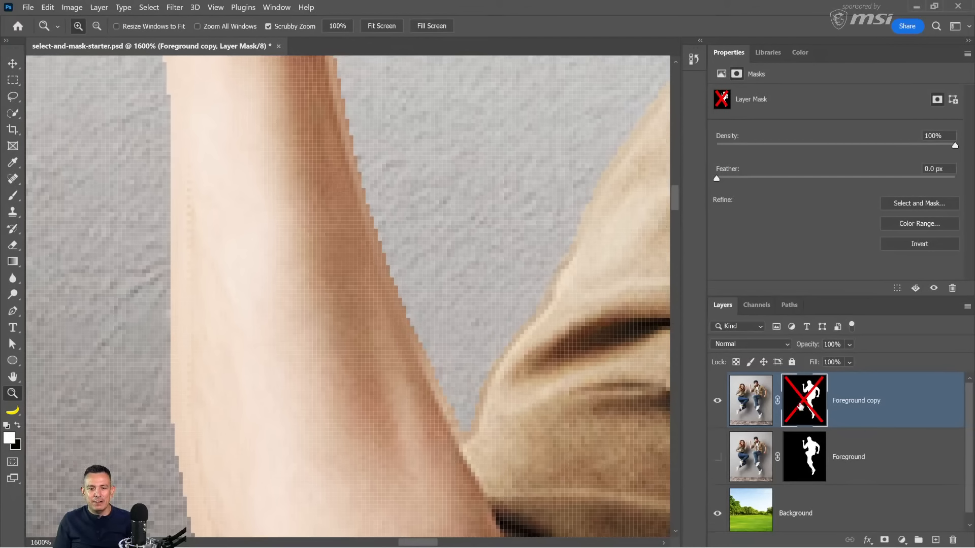
Step: Show the original Foreground layer and disable the layer masks on both Foreground copy and Foreground
{"action": "left_click", "coordinate": [803, 409], "text": "shift"}
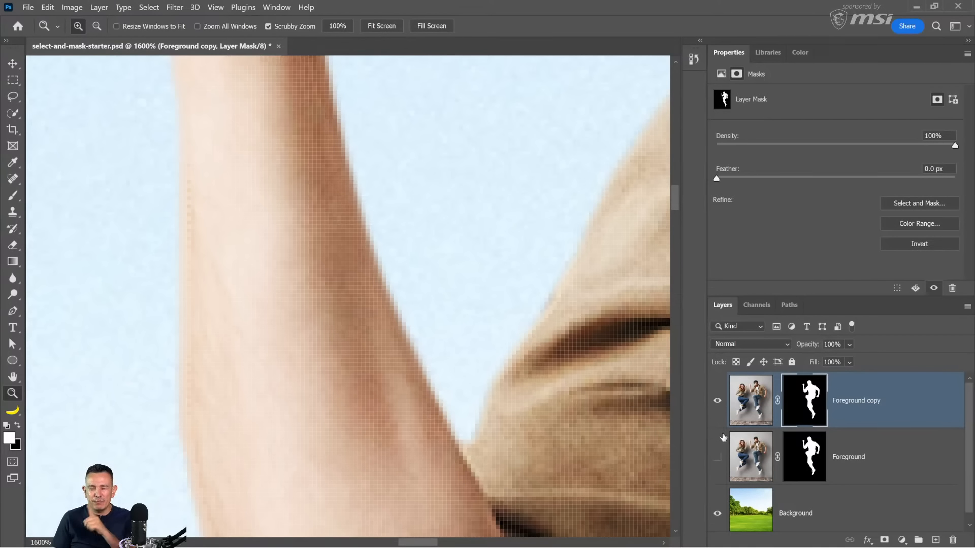
{"action": "left_click", "coordinate": [717, 459]}
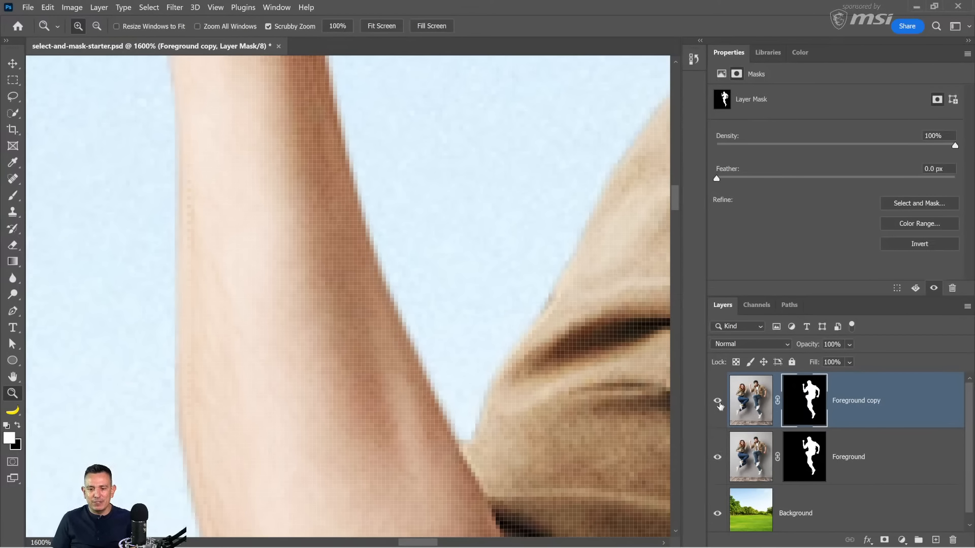
{"action": "left_click", "coordinate": [807, 407], "text": "shift"}
{"action": "left_click", "coordinate": [812, 467], "text": "shift"}
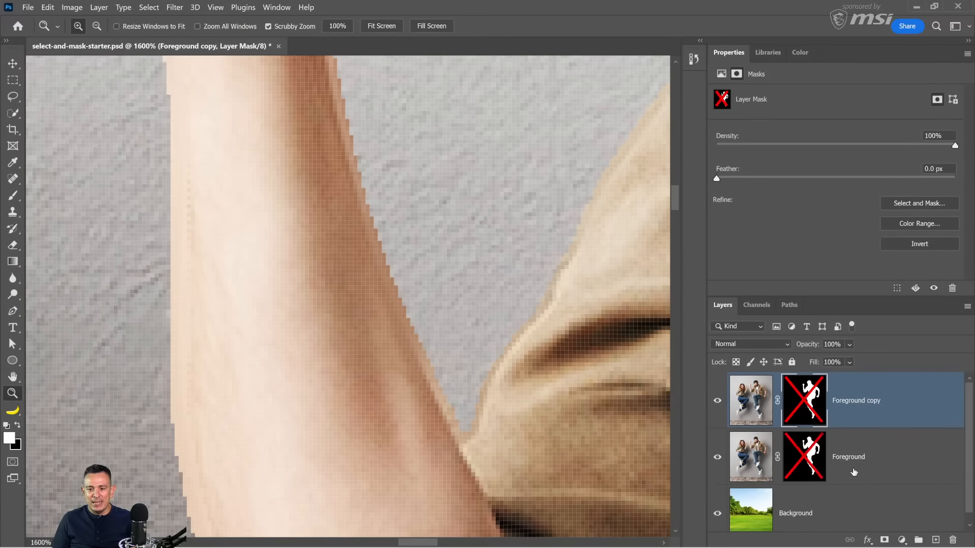
Step: Compare the unmasked forearm and sleeve edge pixels of the two layers by toggling the Foreground copy's visibility
{"action": "left_click", "coordinate": [718, 401]}
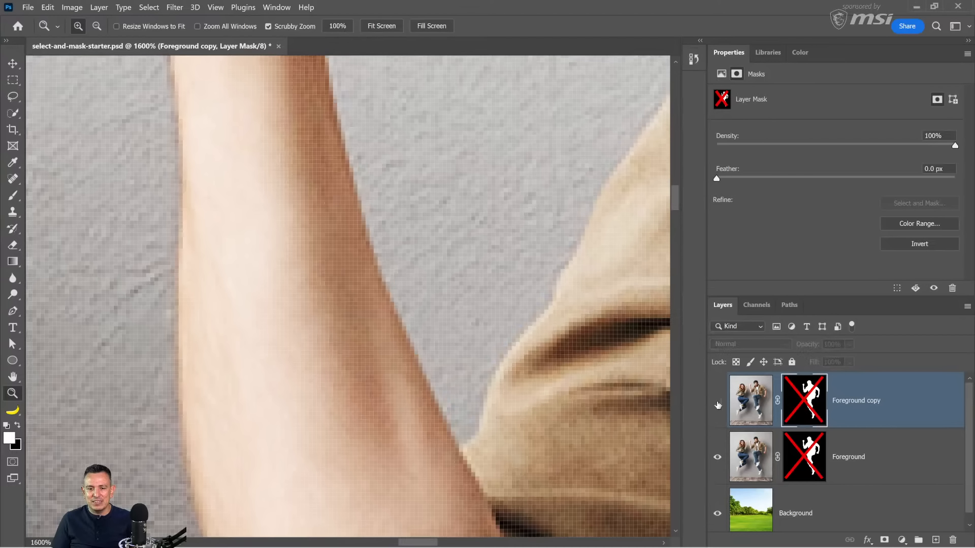
{"action": "left_click", "coordinate": [717, 405]}
{"action": "left_click", "coordinate": [718, 405]}
{"action": "left_click", "coordinate": [718, 405]}
{"action": "left_click", "coordinate": [717, 404]}
{"action": "left_click", "coordinate": [718, 405]}
{"action": "left_click", "coordinate": [718, 405]}
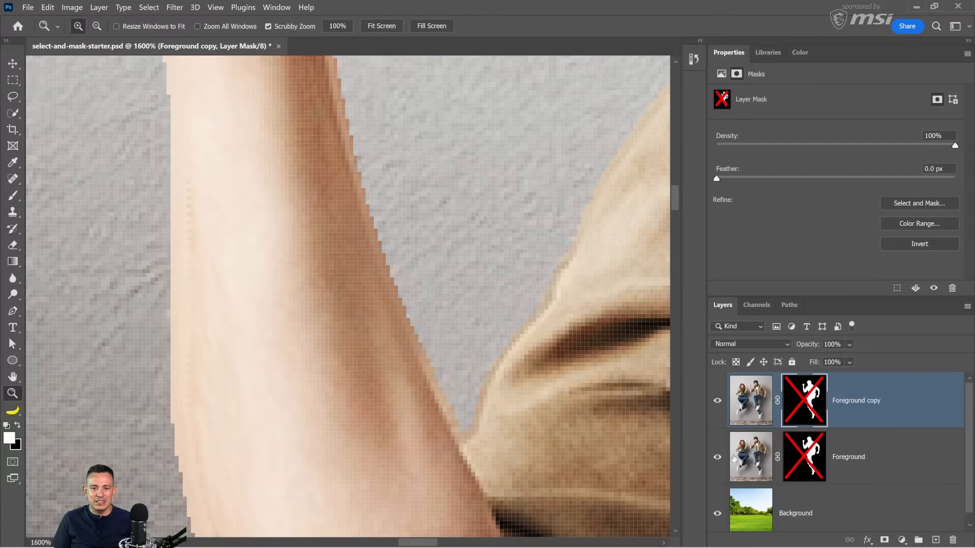
{"action": "left_click", "coordinate": [717, 405]}
{"action": "left_click", "coordinate": [718, 404]}
Step: Compare the hair, collar and shoulder edges of the unmasked Foreground copy and Foreground layers
{"action": "scroll", "coordinate": [483, 338], "scroll_direction": "down", "scroll_amount": 13}
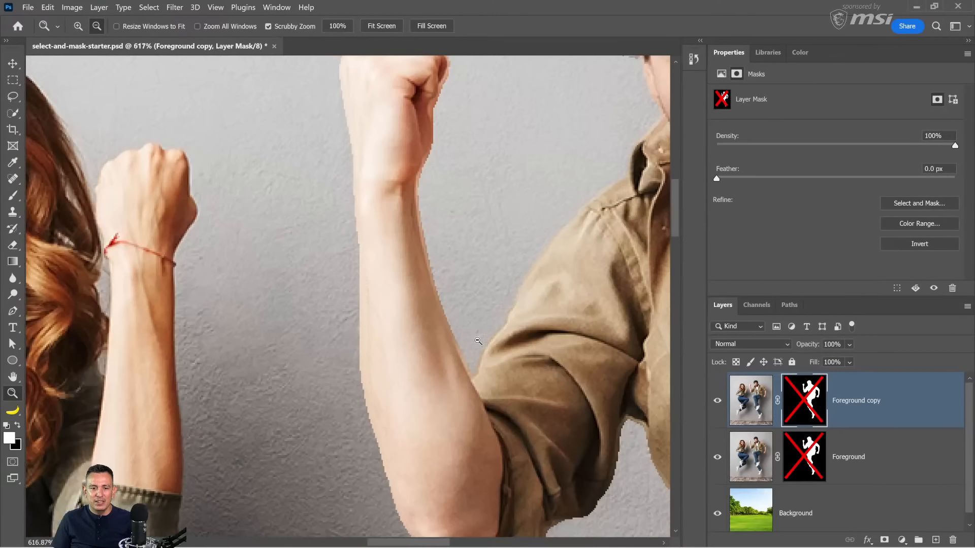
{"action": "scroll", "coordinate": [498, 337], "scroll_direction": "right", "scroll_amount": 6}
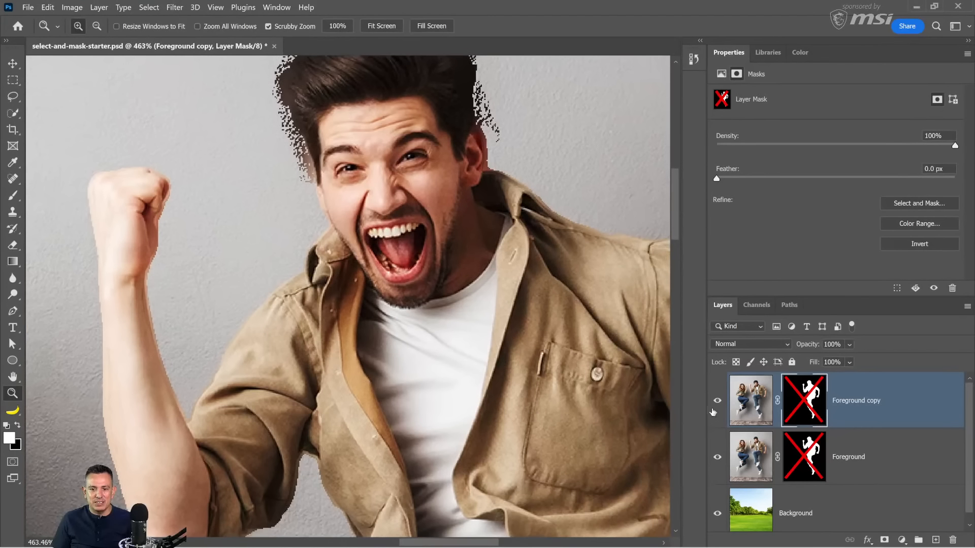
{"action": "left_click", "coordinate": [717, 405]}
{"action": "left_click", "coordinate": [718, 405]}
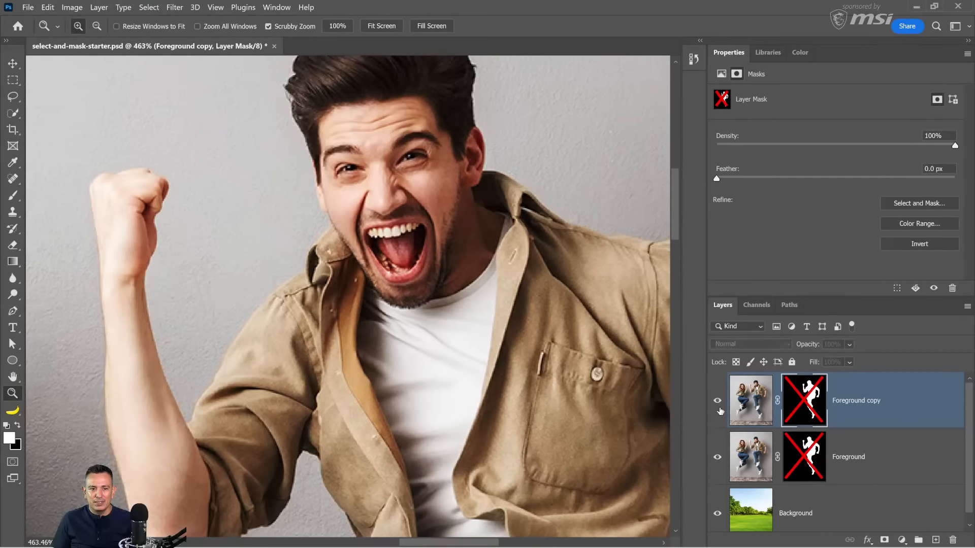
{"action": "scroll", "coordinate": [301, 155], "scroll_direction": "up", "scroll_amount": 4}
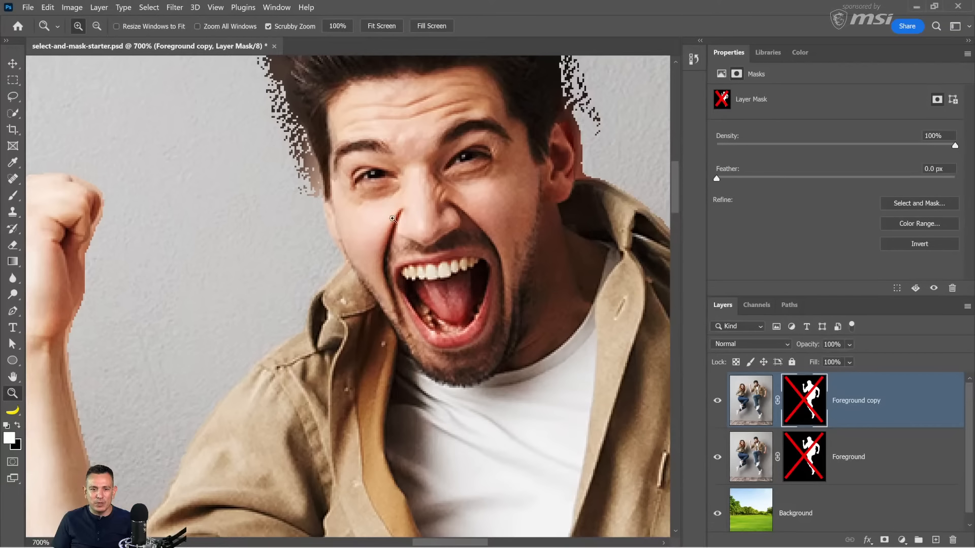
{"action": "scroll", "coordinate": [366, 276], "scroll_direction": "right", "scroll_amount": 8}
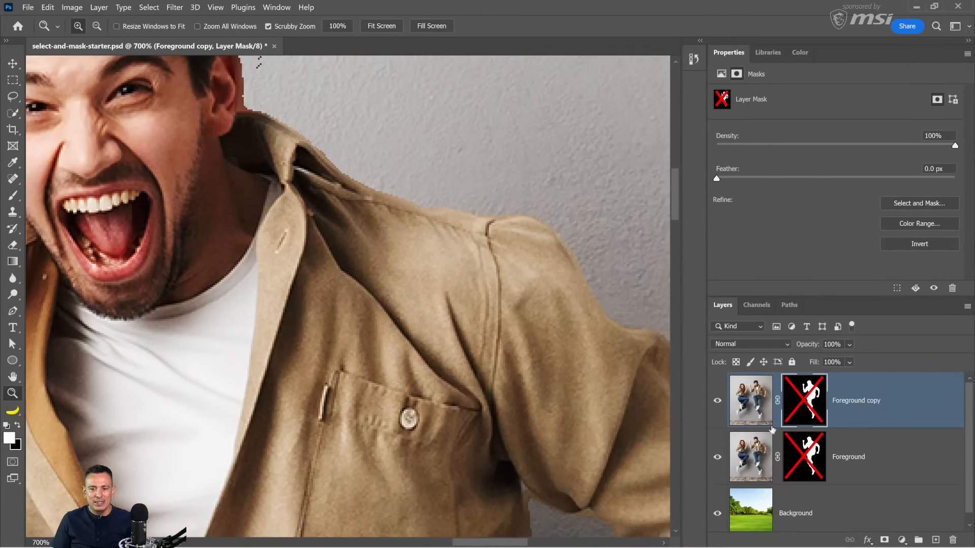
{"action": "scroll", "coordinate": [376, 310], "scroll_direction": "down", "scroll_amount": 5}
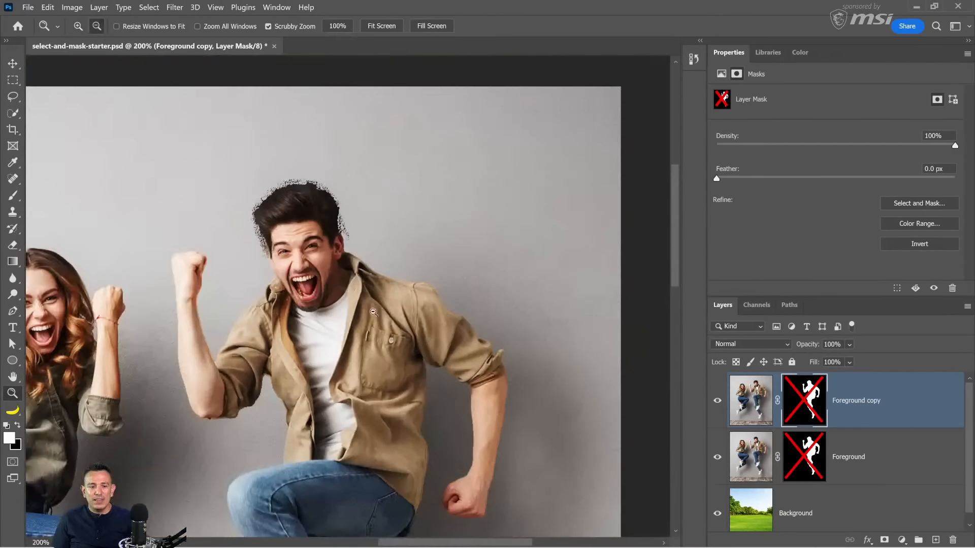
{"action": "left_click_drag", "start_coordinate": [306, 343], "coordinate": [444, 288]}
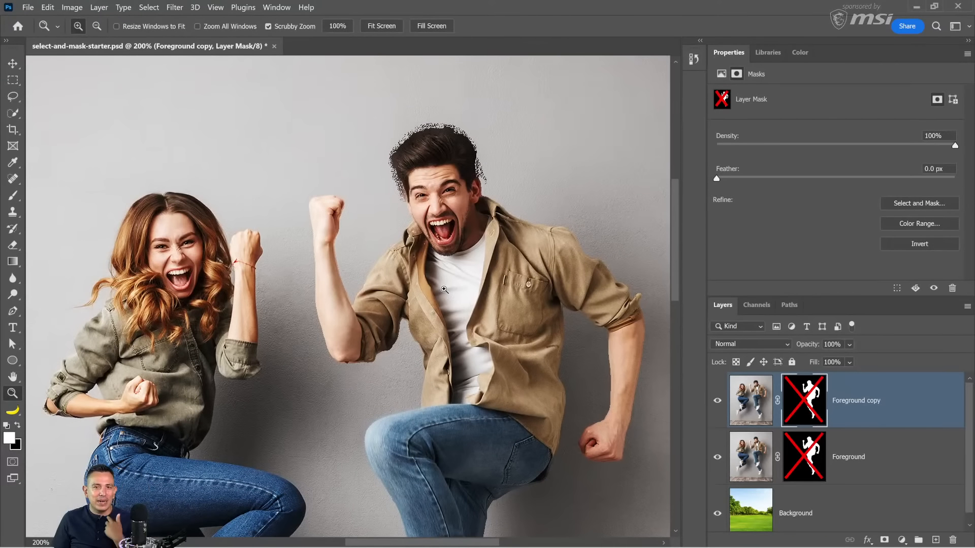
Step: Delete the Foreground copy's layer mask and clip that layer to Foreground with Foreground's own mask enabled
{"action": "right_click", "coordinate": [800, 402]}
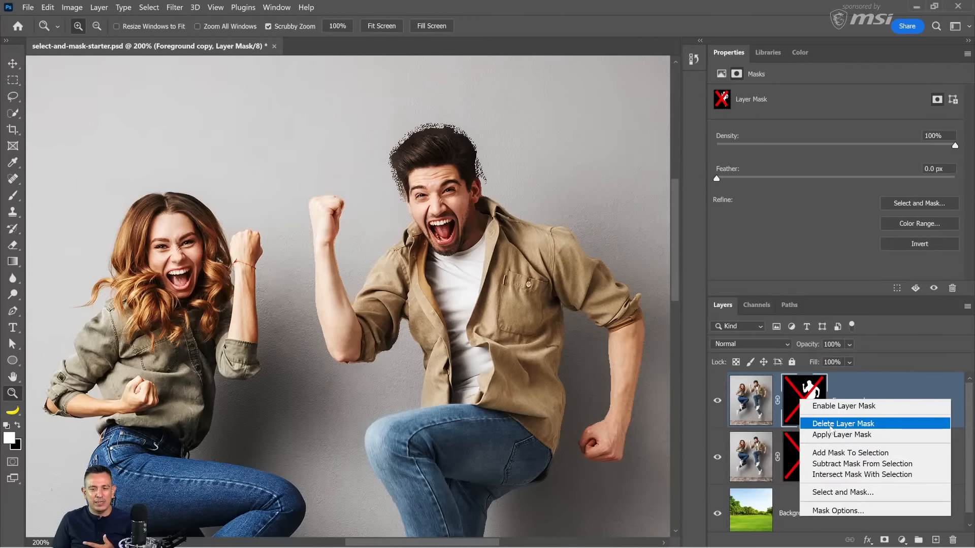
{"action": "left_click", "coordinate": [831, 425]}
{"action": "left_click", "coordinate": [808, 442]}
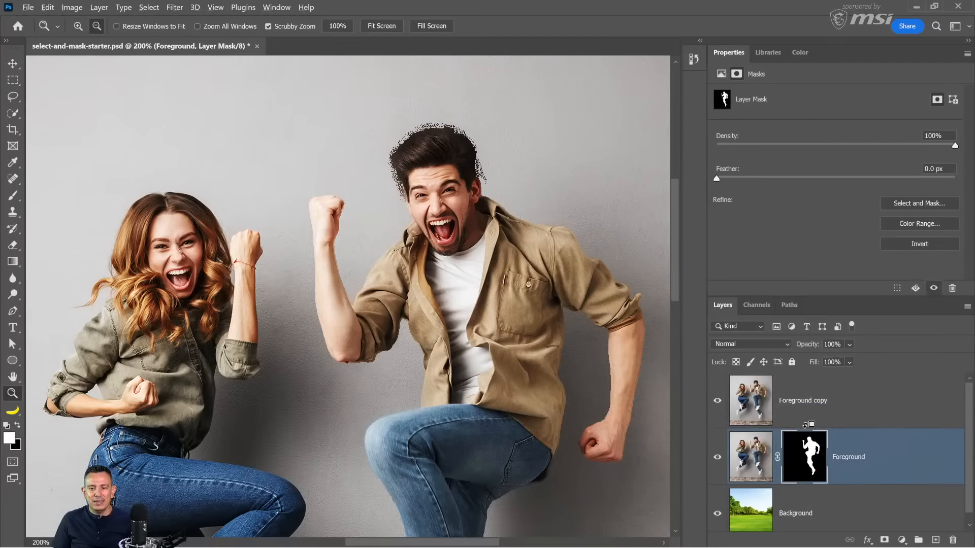
{"action": "left_click", "coordinate": [805, 425], "text": "alt"}
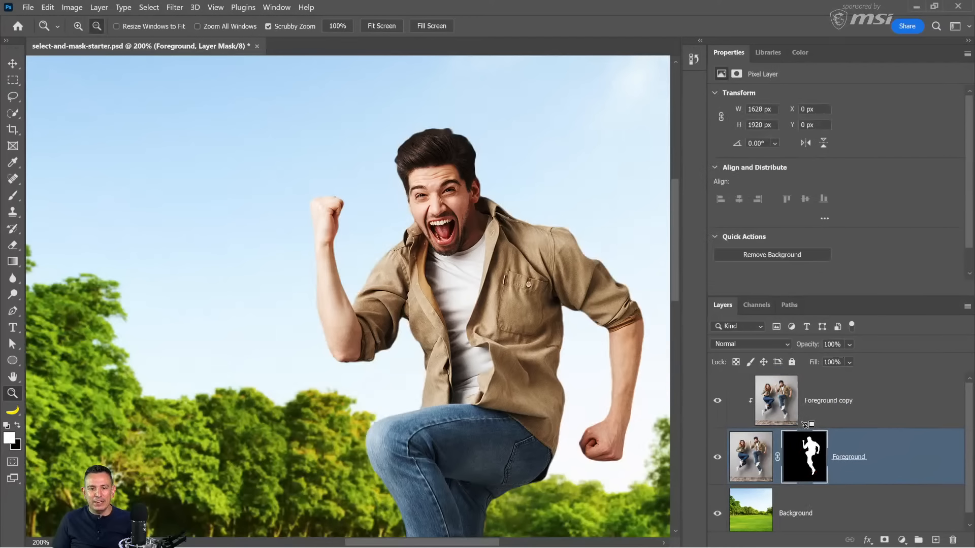
Step: Compare the man's cutout edges with the clipped Foreground copy hidden and shown, focusing on the raised thigh and jeans
{"action": "left_click", "coordinate": [716, 406]}
{"action": "left_click", "coordinate": [717, 402]}
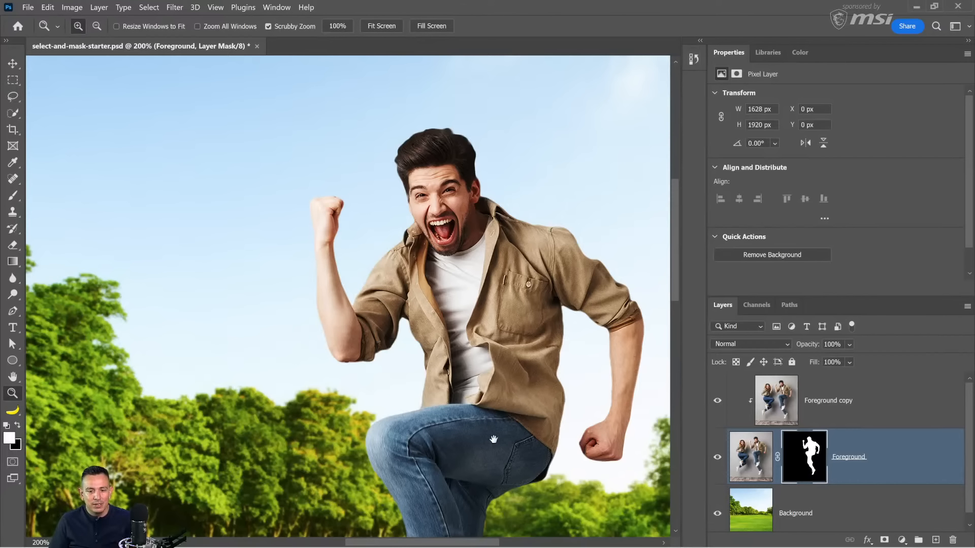
{"action": "left_click_drag", "start_coordinate": [494, 440], "coordinate": [468, 313]}
{"action": "scroll", "coordinate": [472, 335], "scroll_direction": "up", "scroll_amount": 3}
{"action": "left_click", "coordinate": [717, 405]}
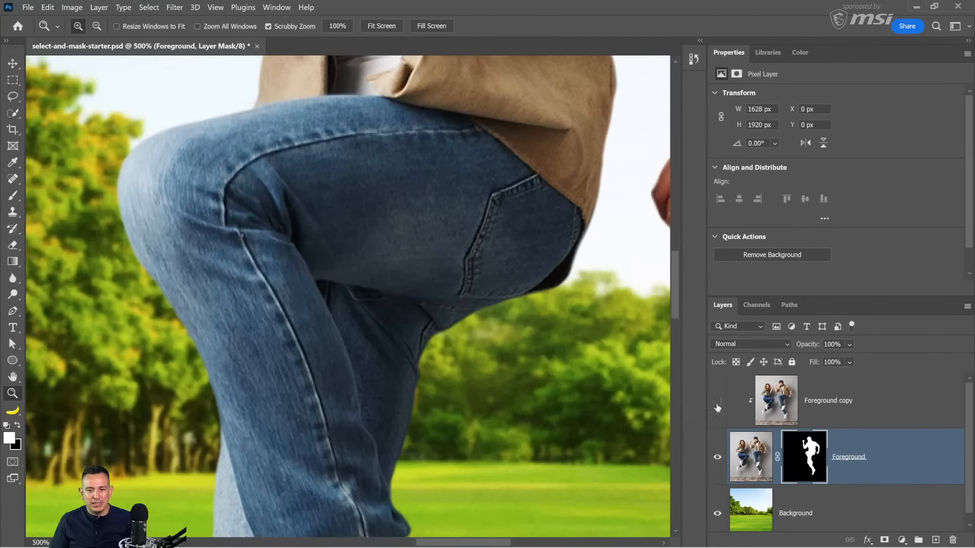
{"action": "left_click", "coordinate": [717, 406]}
{"action": "left_click", "coordinate": [717, 406]}
{"action": "left_click", "coordinate": [717, 406]}
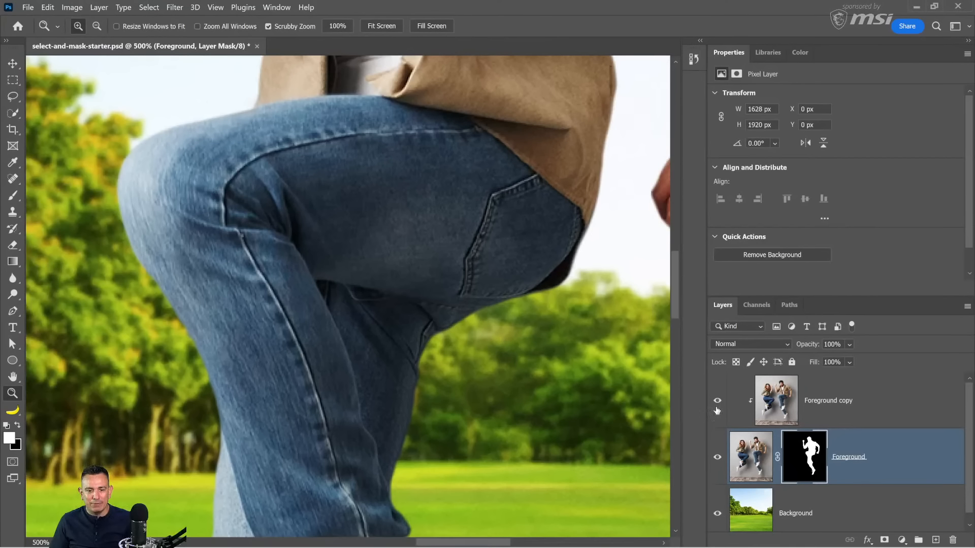
Step: Examine the jeans' edge below the raised thigh against the trees up close while toggling the Foreground copy's visibility
{"action": "left_click", "coordinate": [406, 409]}
{"action": "left_click", "coordinate": [406, 409]}
{"action": "left_click", "coordinate": [406, 409]}
{"action": "left_click", "coordinate": [406, 409]}
{"action": "left_click", "coordinate": [406, 409]}
{"action": "left_click", "coordinate": [450, 412], "text": "alt"}
{"action": "left_click", "coordinate": [449, 413], "text": "alt"}
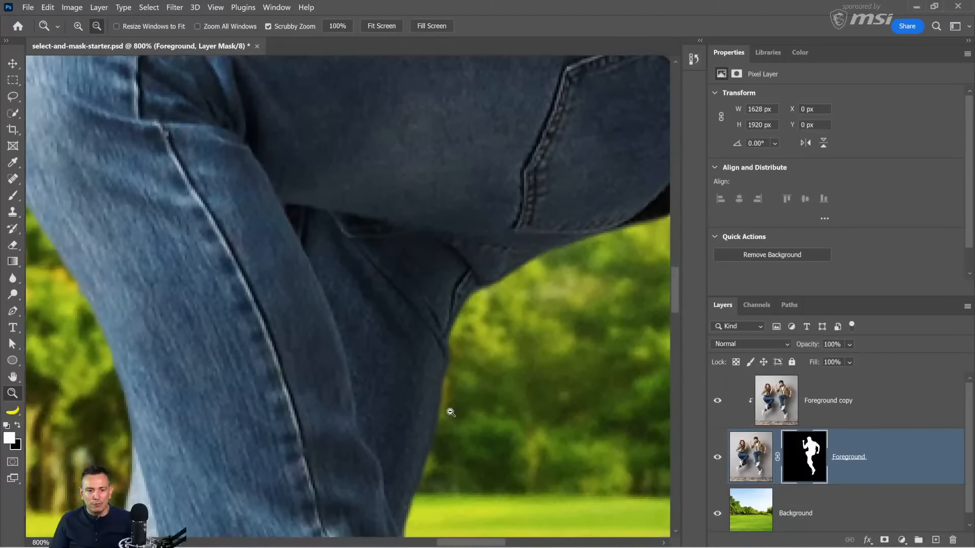
{"action": "left_click", "coordinate": [717, 404]}
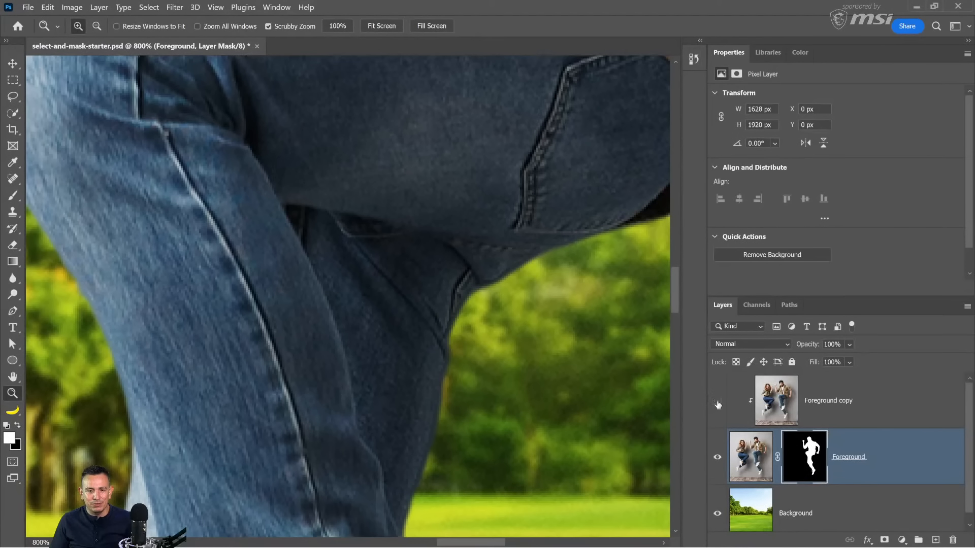
{"action": "left_click", "coordinate": [718, 405]}
{"action": "left_click", "coordinate": [717, 404]}
{"action": "left_click", "coordinate": [718, 405]}
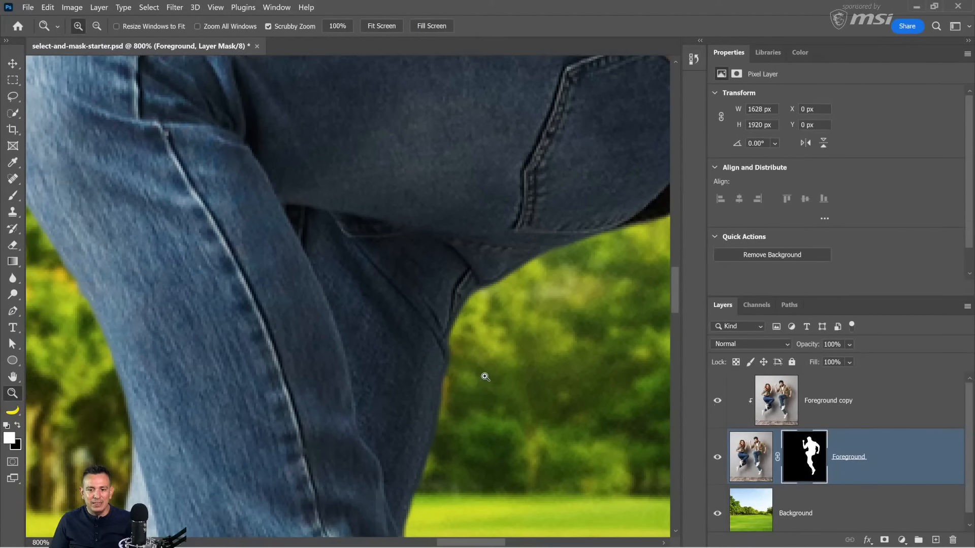
{"action": "left_click", "coordinate": [429, 345], "text": "alt"}
{"action": "left_click", "coordinate": [428, 345], "text": "alt"}
{"action": "left_click", "coordinate": [428, 346], "text": "alt"}
{"action": "left_click", "coordinate": [429, 345], "text": "alt"}
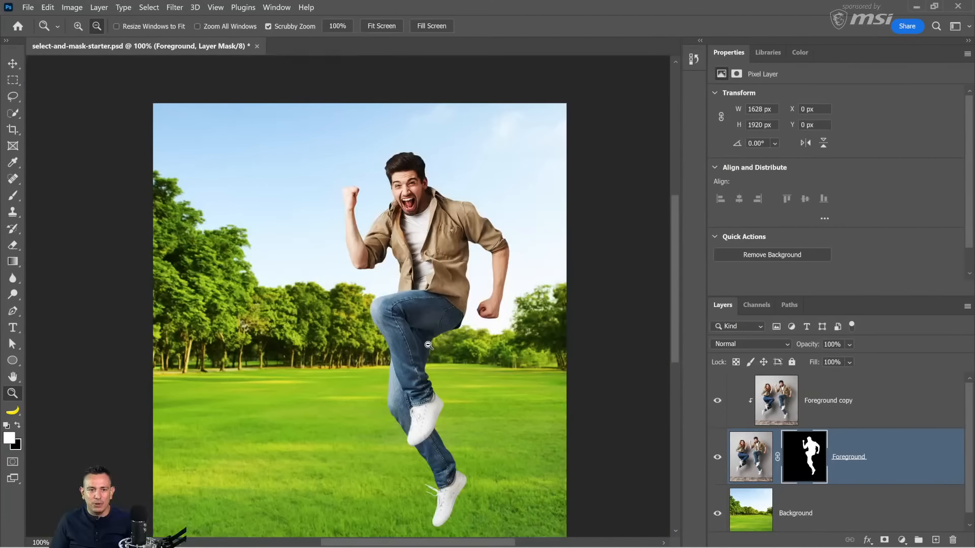
Step: Add a black layer mask to the Foreground copy to hide its contents
{"action": "left_click", "coordinate": [430, 212]}
{"action": "left_click", "coordinate": [430, 212]}
{"action": "left_click", "coordinate": [807, 402]}
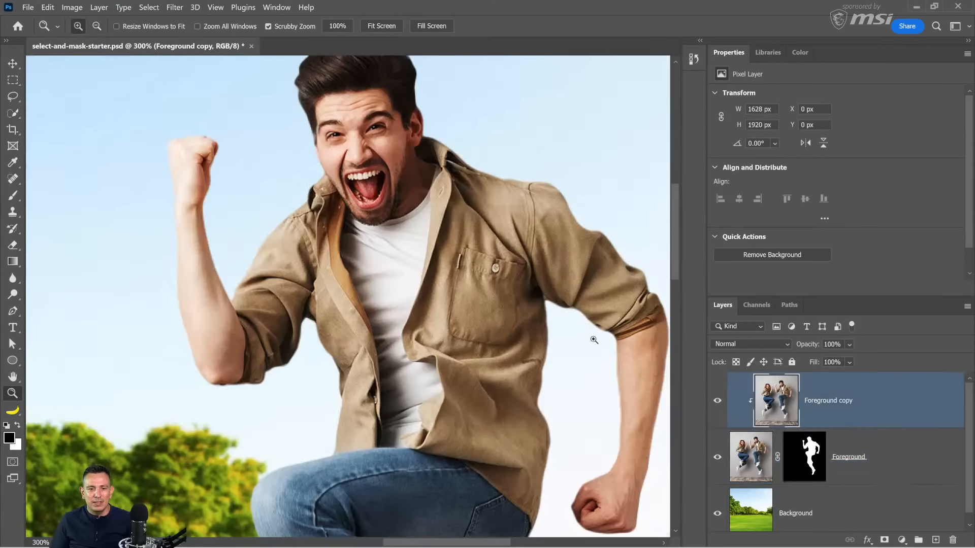
{"action": "left_click_drag", "start_coordinate": [495, 183], "coordinate": [438, 280]}
{"action": "left_click", "coordinate": [435, 275], "text": "alt"}
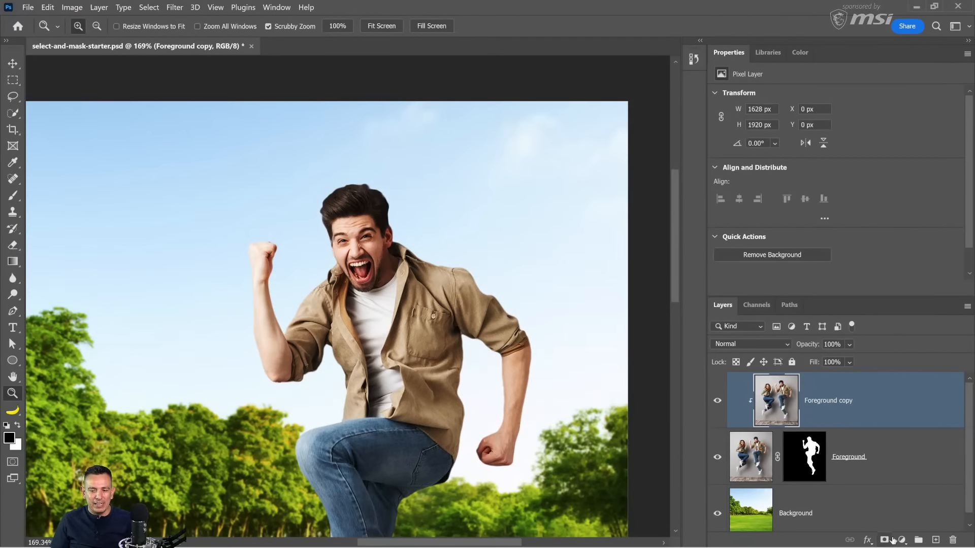
{"action": "key", "text": "alt+space"}
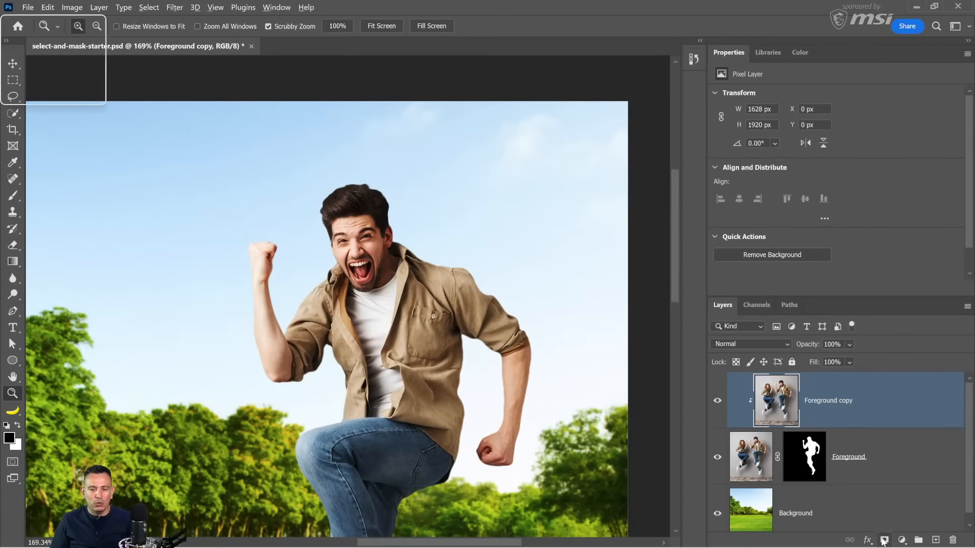
{"action": "key", "text": "alt"}
{"action": "left_click", "coordinate": [884, 541], "text": "alt"}
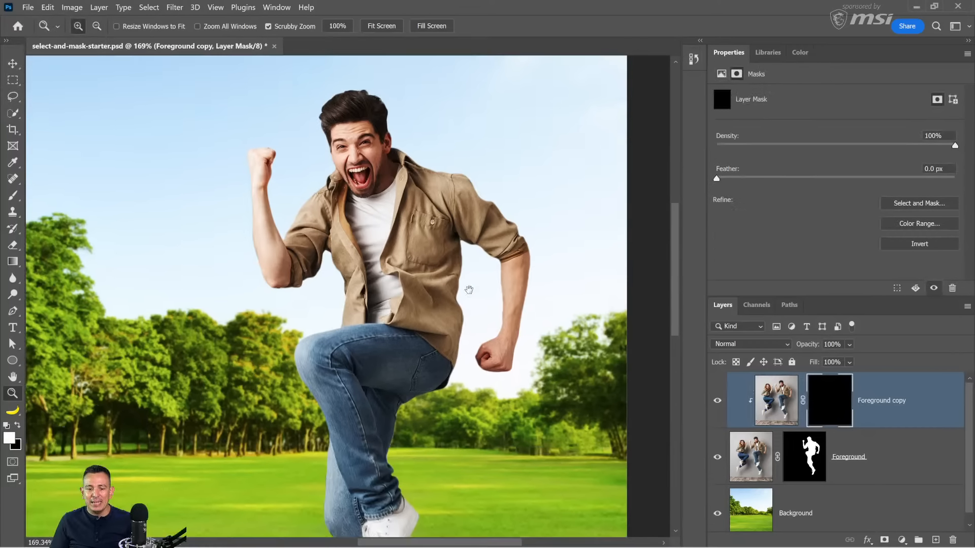
Step: Paint white with a 35 px brush on the Foreground copy's mask along the underside of the raised thigh and leg
{"action": "left_click_drag", "start_coordinate": [482, 434], "coordinate": [471, 283]}
{"action": "left_click", "coordinate": [14, 198]}
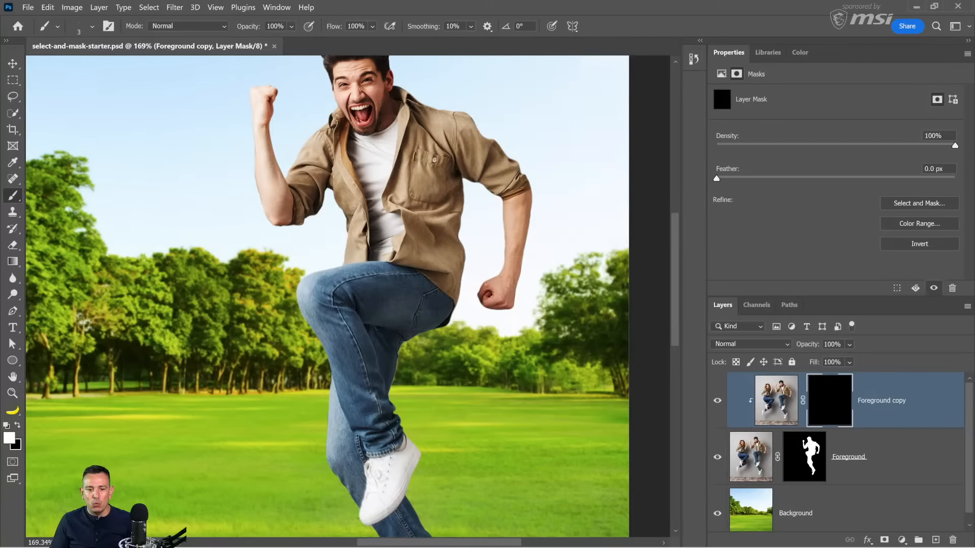
{"action": "key", "text": "bracketright"}
{"action": "key", "text": "bracketright"}
{"action": "key", "text": "bracketright"}
{"action": "key", "text": "bracketright"}
{"action": "key", "text": "bracketright"}
{"action": "key", "text": "bracketright"}
{"action": "key", "text": "bracketright"}
{"action": "key", "text": "bracketright"}
{"action": "key", "text": "bracketright"}
{"action": "key", "text": "bracketright"}
{"action": "key", "text": "bracketright"}
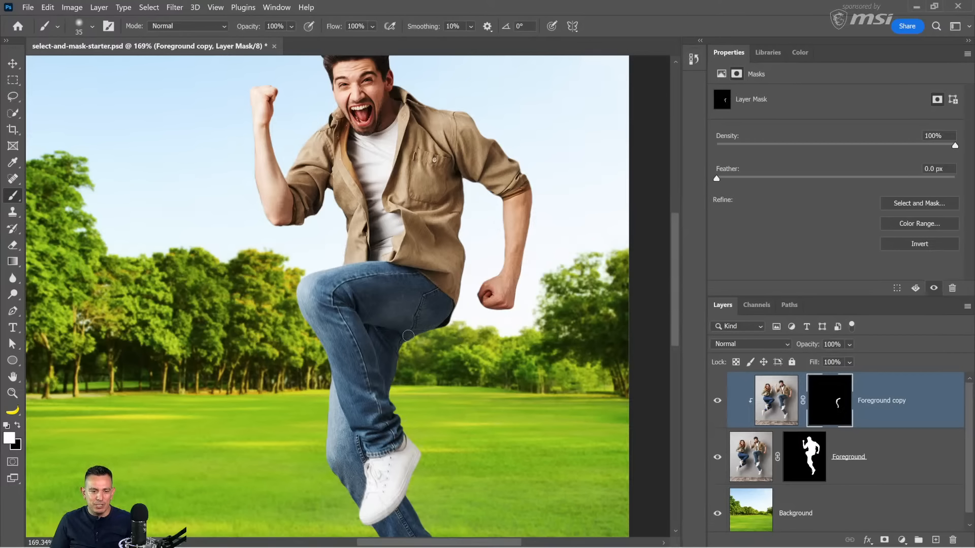
Step: Paint white on the Foreground copy's mask along the edges of the man's raised forearm and fist
{"action": "scroll", "coordinate": [272, 220], "scroll_direction": "up", "scroll_amount": 2}
{"action": "scroll", "coordinate": [272, 220], "scroll_direction": "up", "scroll_amount": 4}
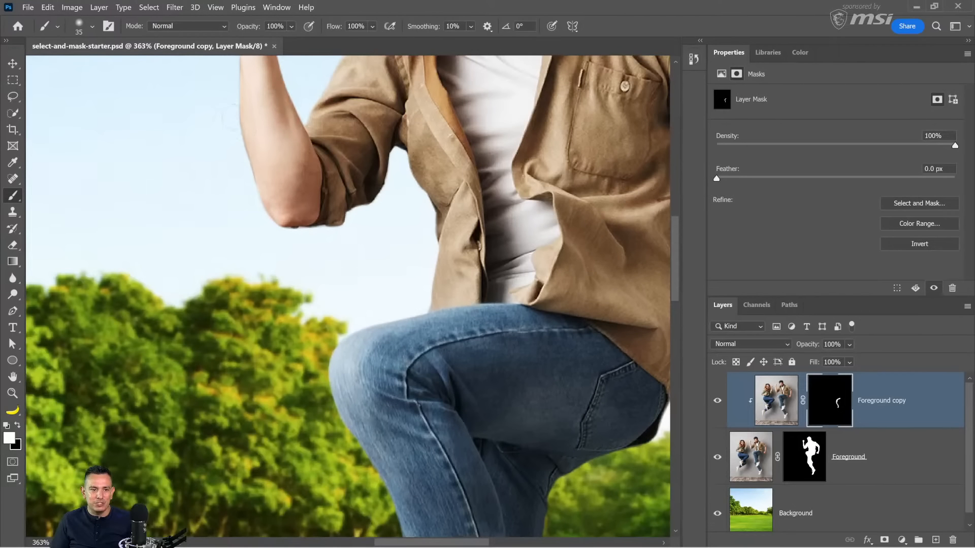
{"action": "left_click_drag", "start_coordinate": [231, 120], "coordinate": [248, 170]}
{"action": "left_click_drag", "start_coordinate": [249, 239], "coordinate": [237, 440]}
{"action": "left_click_drag", "start_coordinate": [255, 284], "coordinate": [221, 389]}
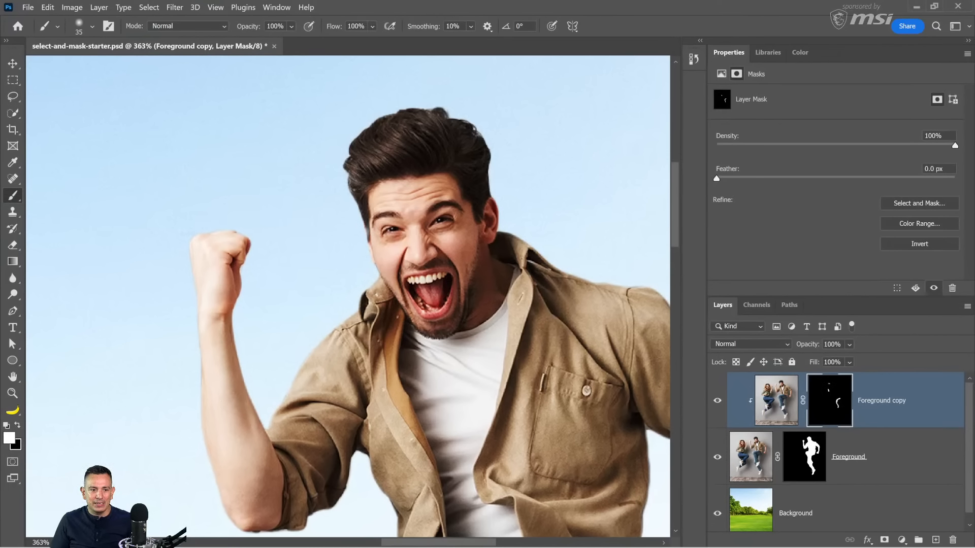
{"action": "left_click_drag", "start_coordinate": [189, 346], "coordinate": [188, 345]}
{"action": "left_click_drag", "start_coordinate": [268, 368], "coordinate": [230, 337]}
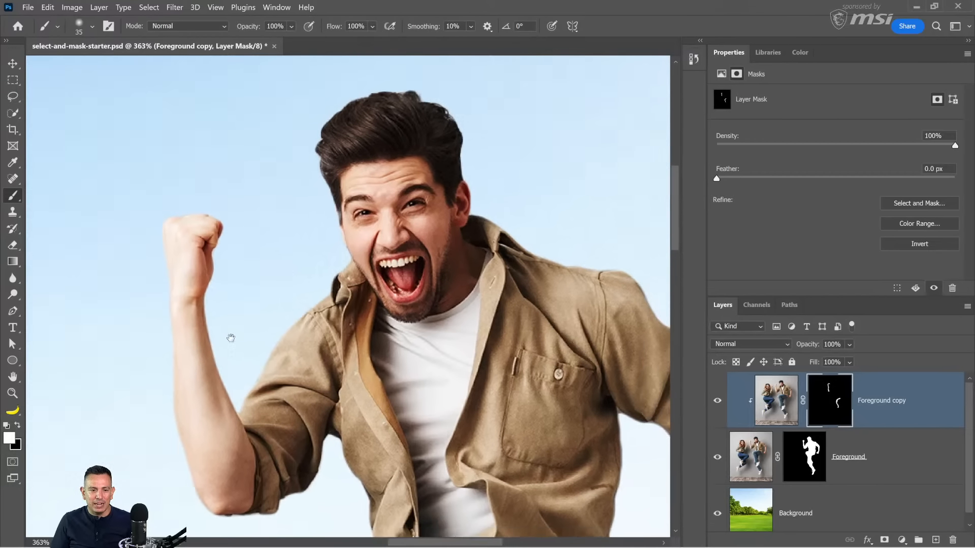
Step: Paint white on the Foreground copy's mask along the rolled sleeve, forearm and fist of the man's lowered arm
{"action": "left_click_drag", "start_coordinate": [465, 315], "coordinate": [273, 311]}
{"action": "left_click_drag", "start_coordinate": [518, 345], "coordinate": [466, 296]}
{"action": "left_click_drag", "start_coordinate": [524, 370], "coordinate": [516, 342]}
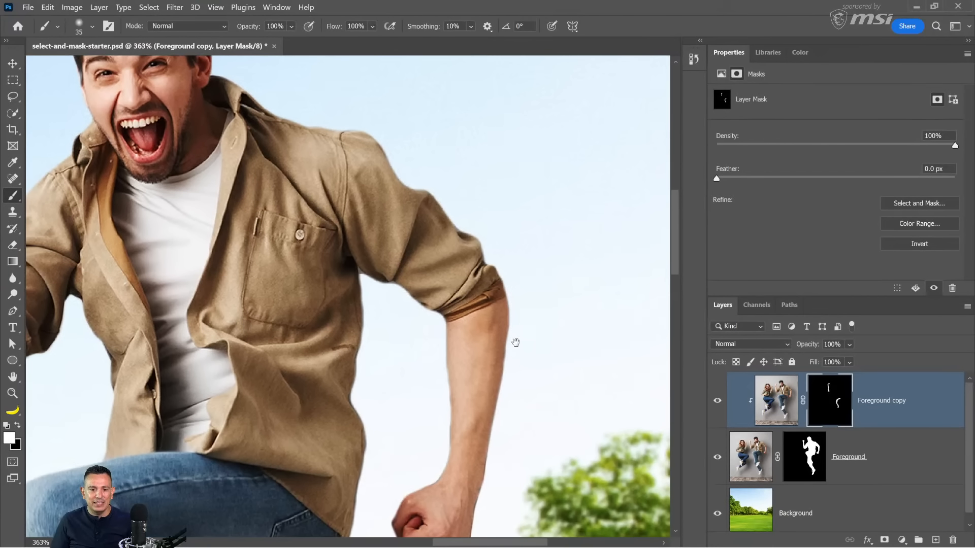
{"action": "left_click_drag", "start_coordinate": [500, 375], "coordinate": [460, 317]}
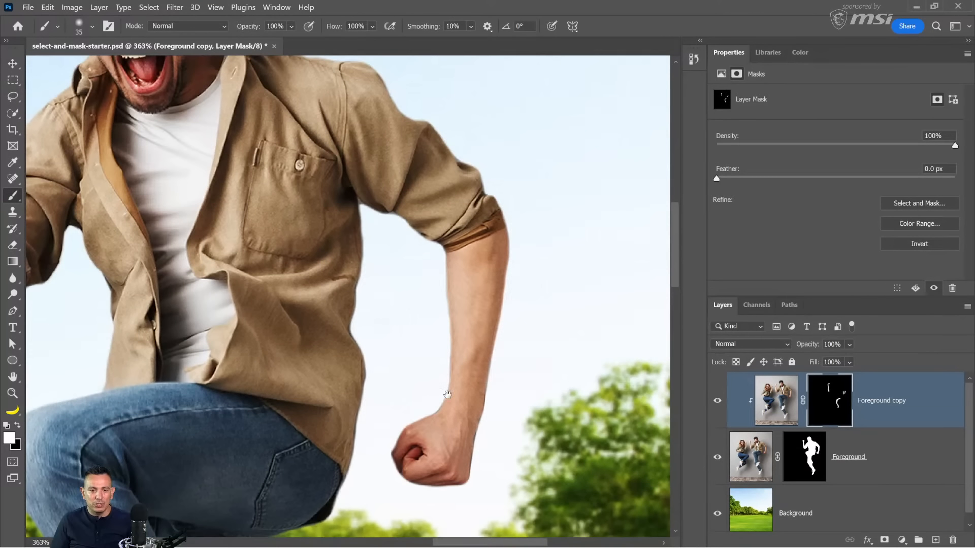
{"action": "left_click_drag", "start_coordinate": [451, 424], "coordinate": [459, 320]}
{"action": "left_click_drag", "start_coordinate": [399, 349], "coordinate": [411, 310]}
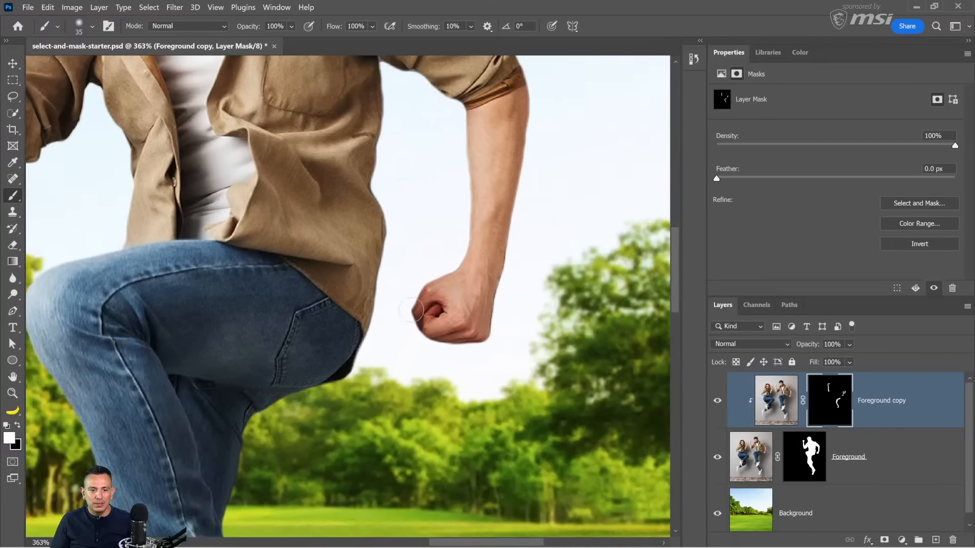
{"action": "left_click_drag", "start_coordinate": [453, 351], "coordinate": [498, 349]}
{"action": "scroll", "coordinate": [474, 384], "scroll_direction": "down", "scroll_amount": 3}
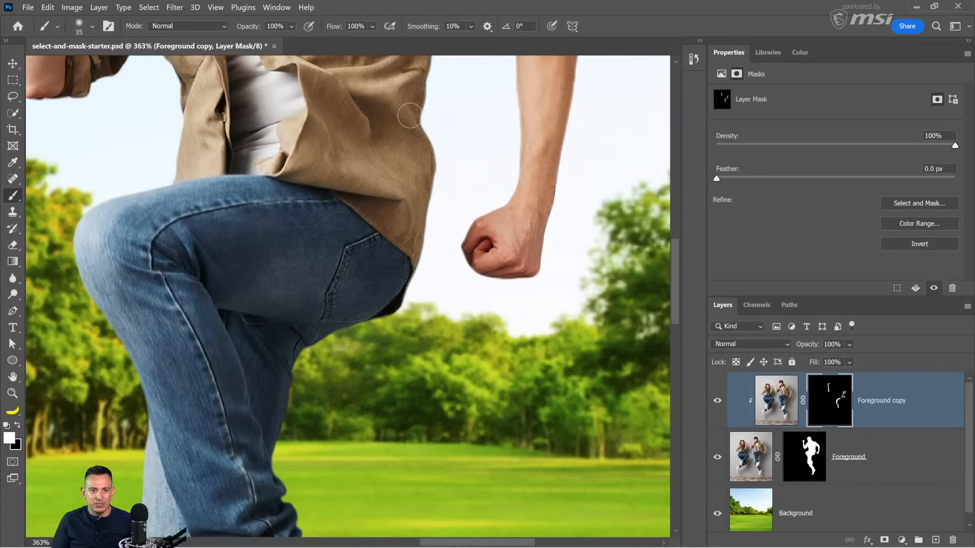
Step: Paint white on the Foreground copy's mask along the shirt's side edge up to the armpit of the lowered arm
{"action": "left_click_drag", "start_coordinate": [423, 128], "coordinate": [432, 292]}
{"action": "left_click_drag", "start_coordinate": [431, 161], "coordinate": [417, 157]}
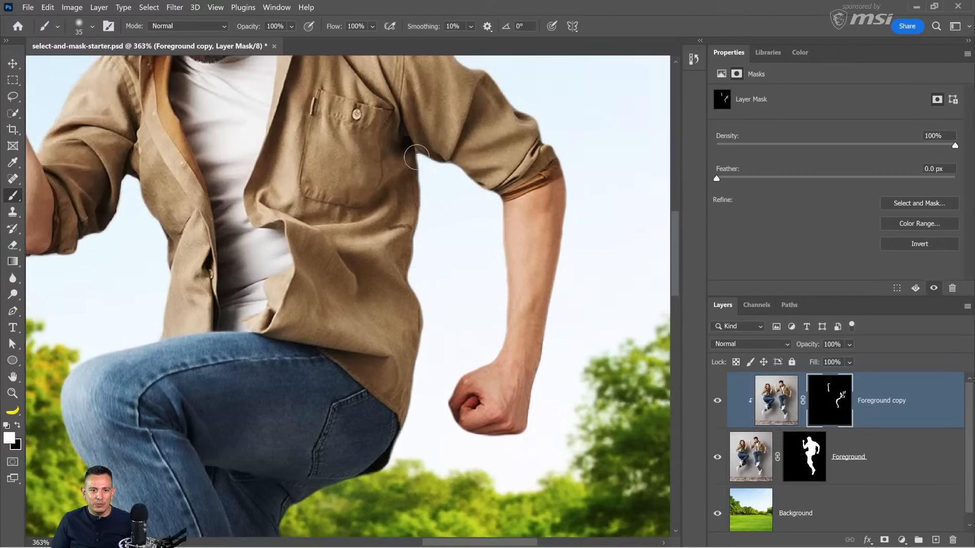
{"action": "mouse_move", "coordinate": [458, 279]}
{"action": "left_mouse_down"}
{"action": "mouse_move", "coordinate": [473, 248]}
{"action": "mouse_move", "coordinate": [483, 318]}
{"action": "mouse_move", "coordinate": [522, 397]}
{"action": "left_mouse_up"}
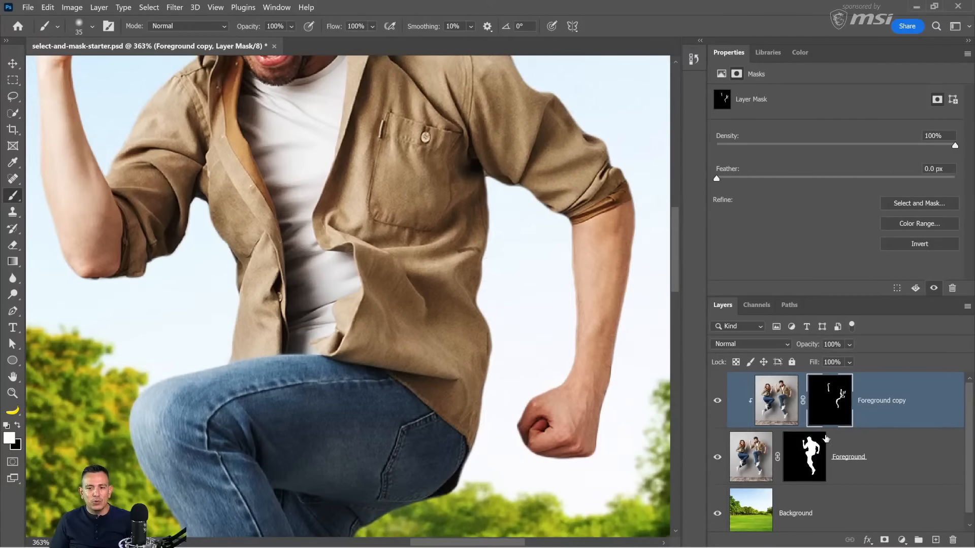
Step: Paint black with a 3 px brush on the Foreground layer's mask to clean up the armpit gap and sleeve's underside
{"action": "left_click", "coordinate": [813, 462]}
{"action": "left_click", "coordinate": [768, 411]}
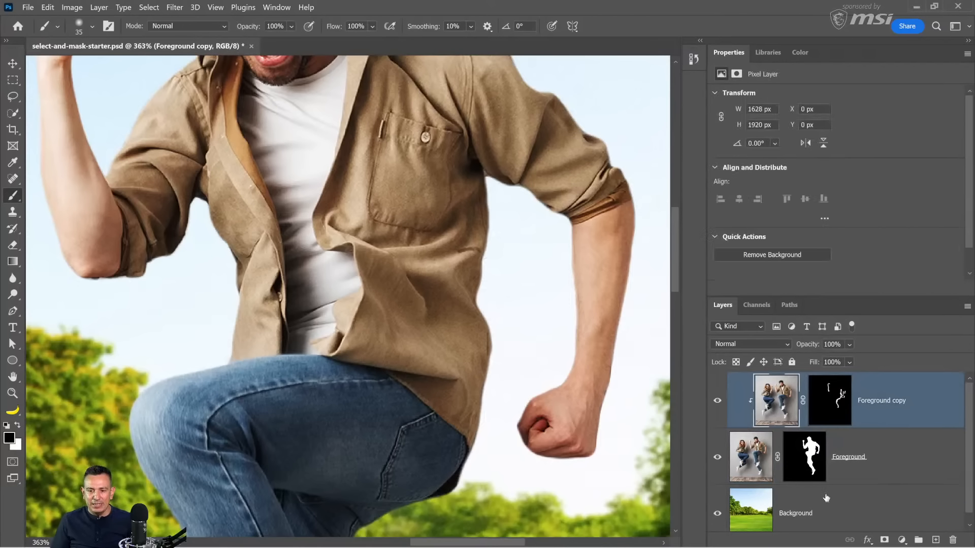
{"action": "left_click", "coordinate": [800, 472]}
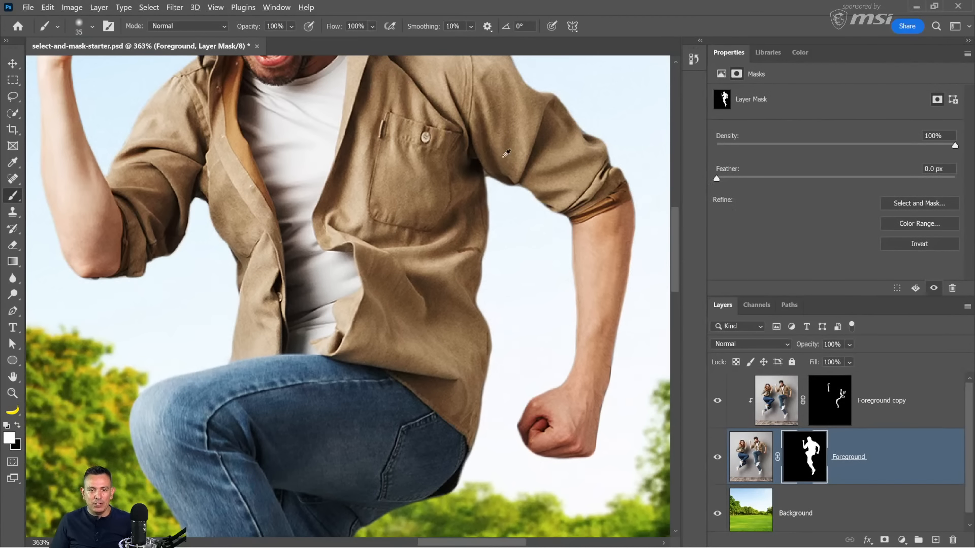
{"action": "scroll", "coordinate": [485, 175], "scroll_direction": "up", "scroll_amount": 6}
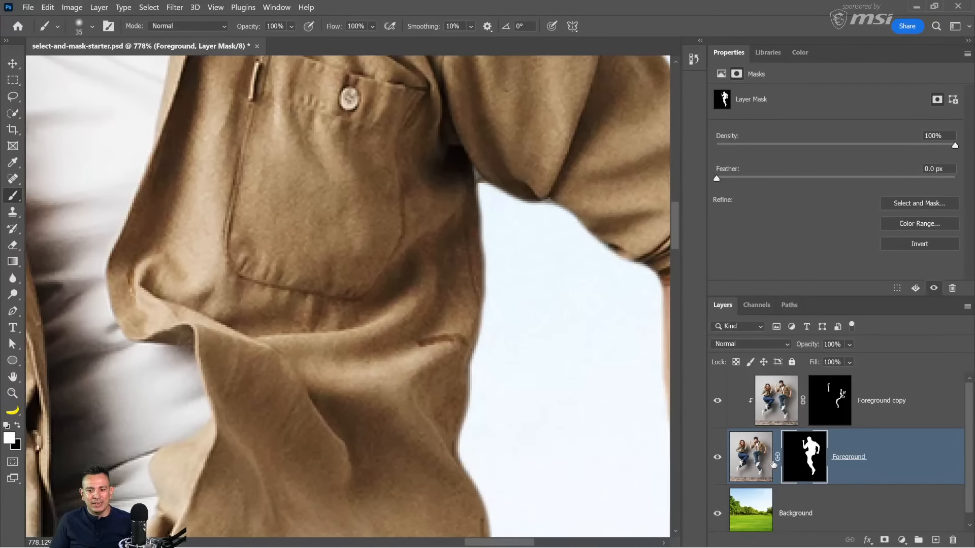
{"action": "key", "text": "bracketleft"}
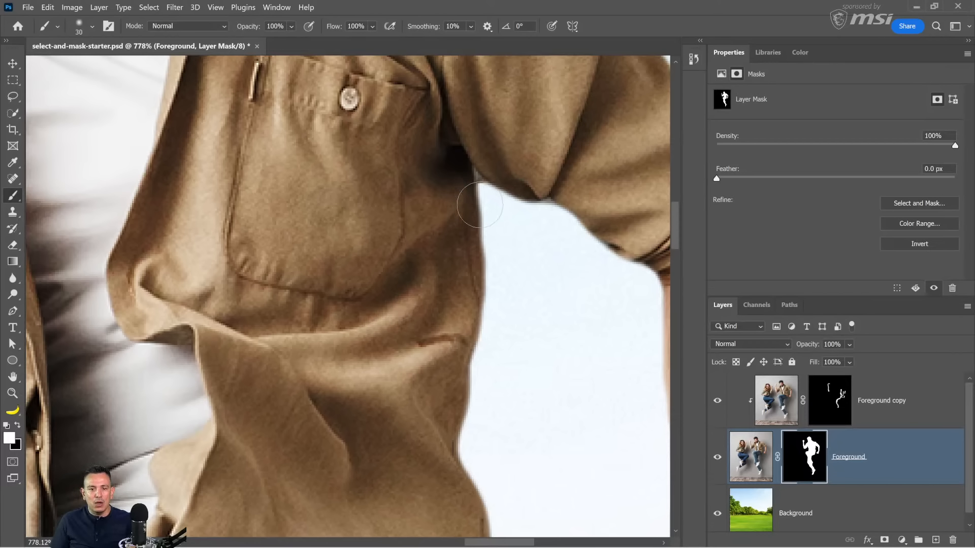
{"action": "key", "text": "bracketleft"}
{"action": "key", "text": "bracketleft"}
{"action": "key", "text": "bracketleft"}
{"action": "key", "text": "bracketleft"}
{"action": "key", "text": "bracketleft"}
{"action": "key", "text": "bracketleft"}
{"action": "key", "text": "bracketleft"}
{"action": "key", "text": "bracketleft"}
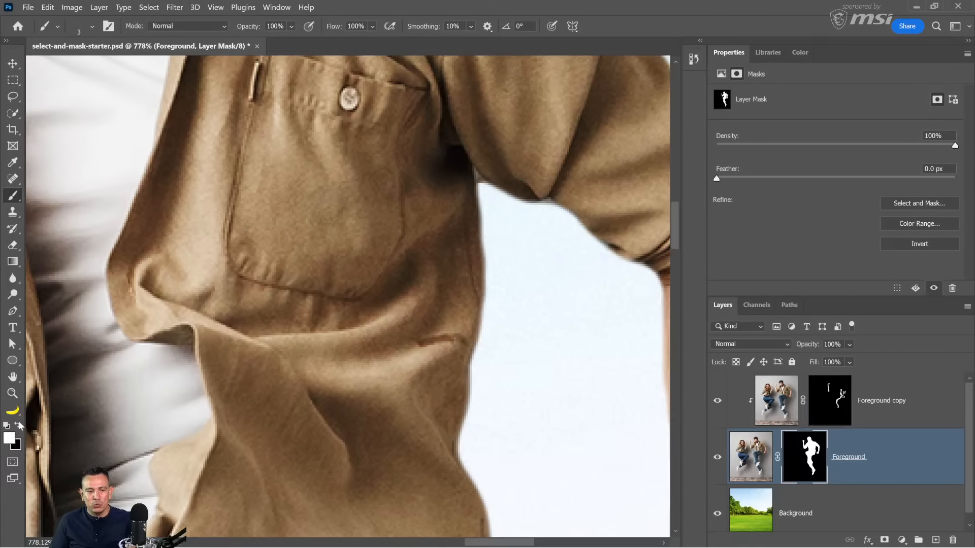
{"action": "left_click", "coordinate": [18, 425]}
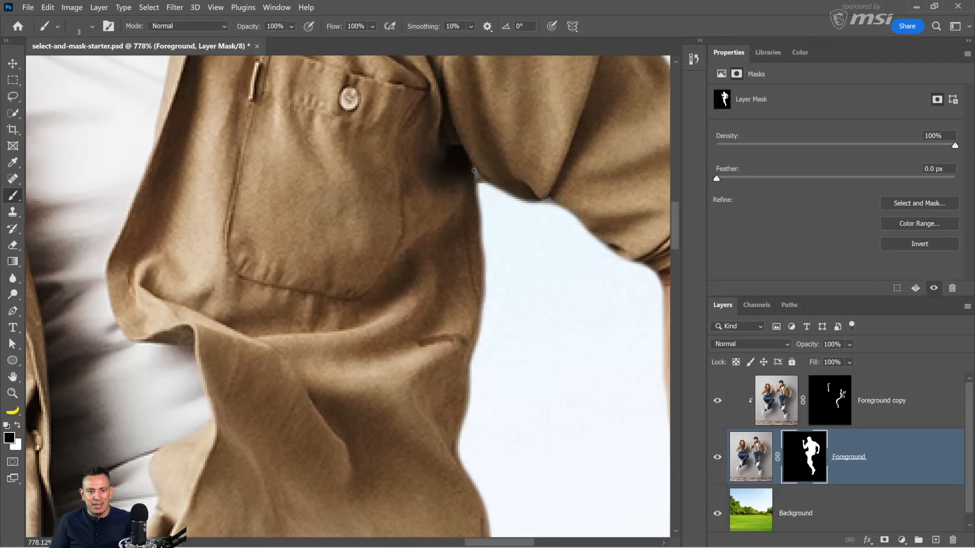
{"action": "mouse_move", "coordinate": [475, 169]}
{"action": "left_mouse_down"}
{"action": "mouse_move", "coordinate": [486, 188]}
{"action": "mouse_move", "coordinate": [479, 193]}
{"action": "left_mouse_up"}
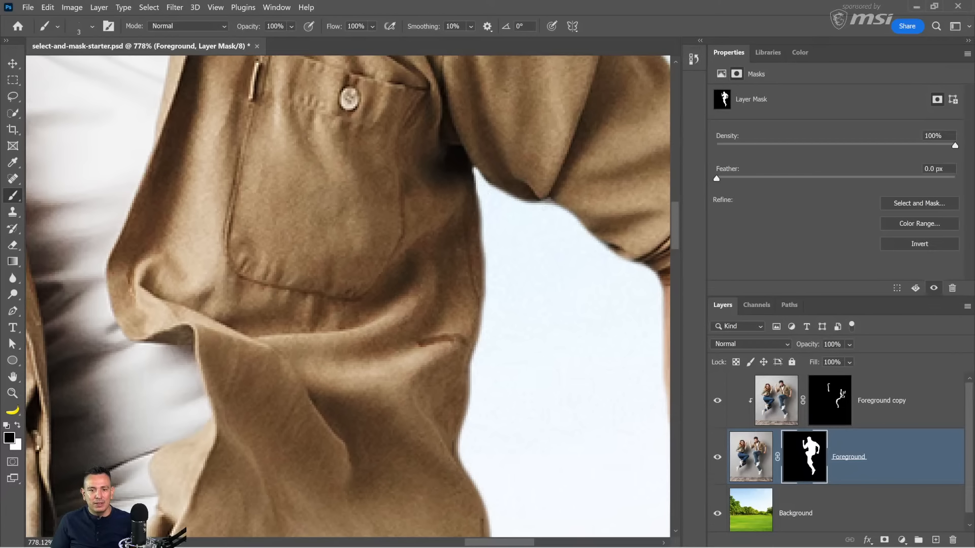
{"action": "left_click_drag", "start_coordinate": [537, 200], "coordinate": [557, 204]}
{"action": "double_click", "coordinate": [13, 376]}
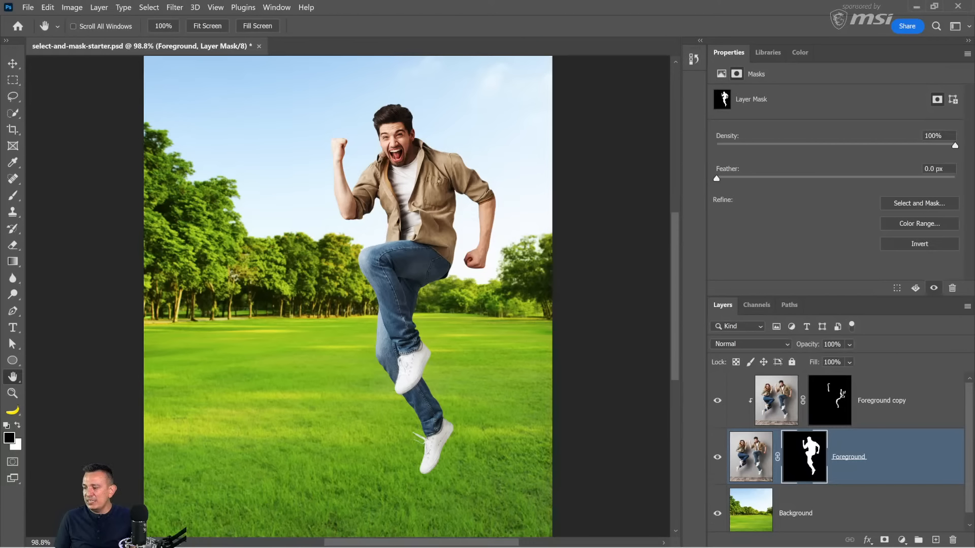
Step: Switch to the web browser and look through MSI's Prime Day system deals on Amazon
{"action": "left_click", "coordinate": [585, 534]}
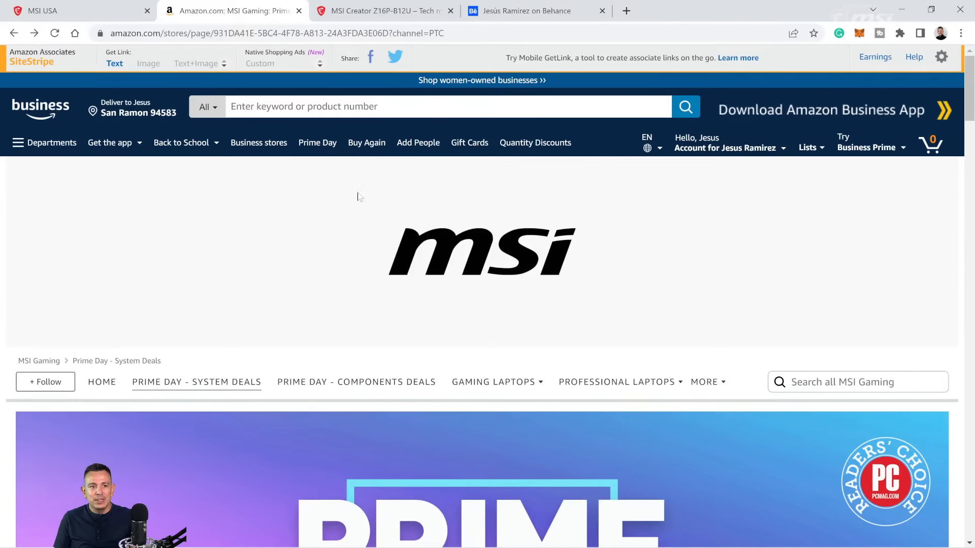
{"action": "scroll", "coordinate": [490, 273], "scroll_direction": "down", "scroll_amount": 5}
{"action": "scroll", "coordinate": [489, 270], "scroll_direction": "down", "scroll_amount": 2}
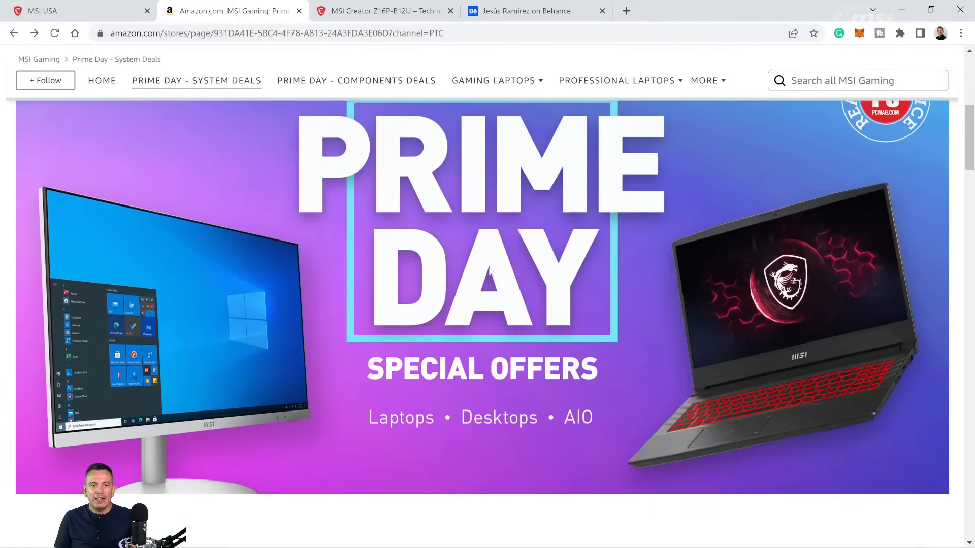
{"action": "scroll", "coordinate": [489, 269], "scroll_direction": "down", "scroll_amount": 14}
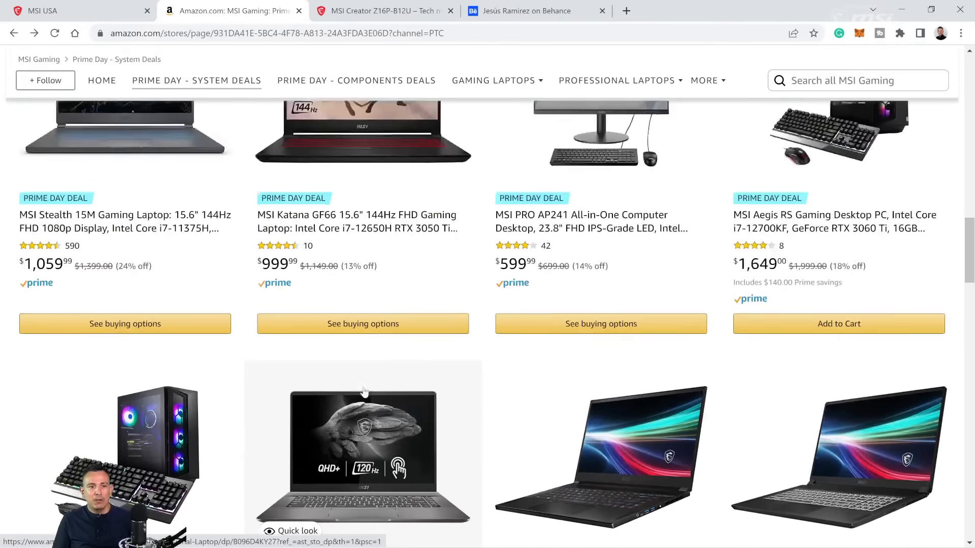
Step: Look through the Prime Day system deals and MSI's Summer Deals page with its featured content-creation laptops
{"action": "scroll", "coordinate": [364, 393], "scroll_direction": "up", "scroll_amount": 8}
{"action": "scroll", "coordinate": [365, 392], "scroll_direction": "up", "scroll_amount": 12}
{"action": "scroll", "coordinate": [526, 271], "scroll_direction": "down", "scroll_amount": 3}
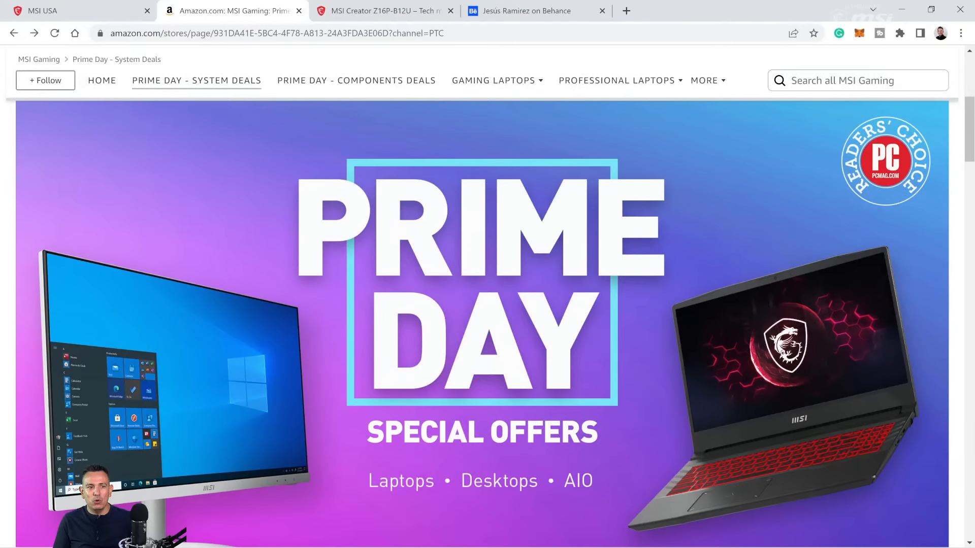
{"action": "key", "text": "ctrl+shift+Tab"}
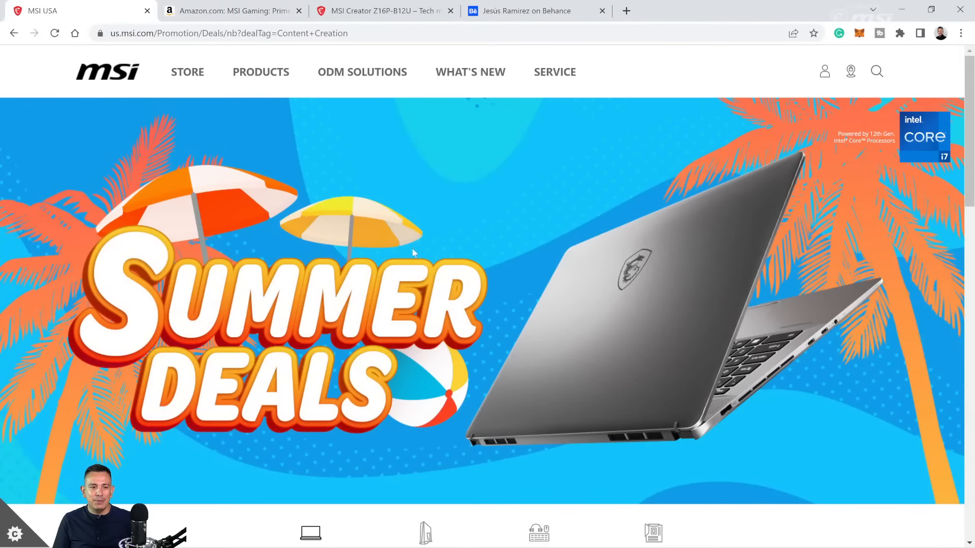
{"action": "scroll", "coordinate": [489, 259], "scroll_direction": "down", "scroll_amount": 1}
{"action": "scroll", "coordinate": [489, 259], "scroll_direction": "down", "scroll_amount": 3}
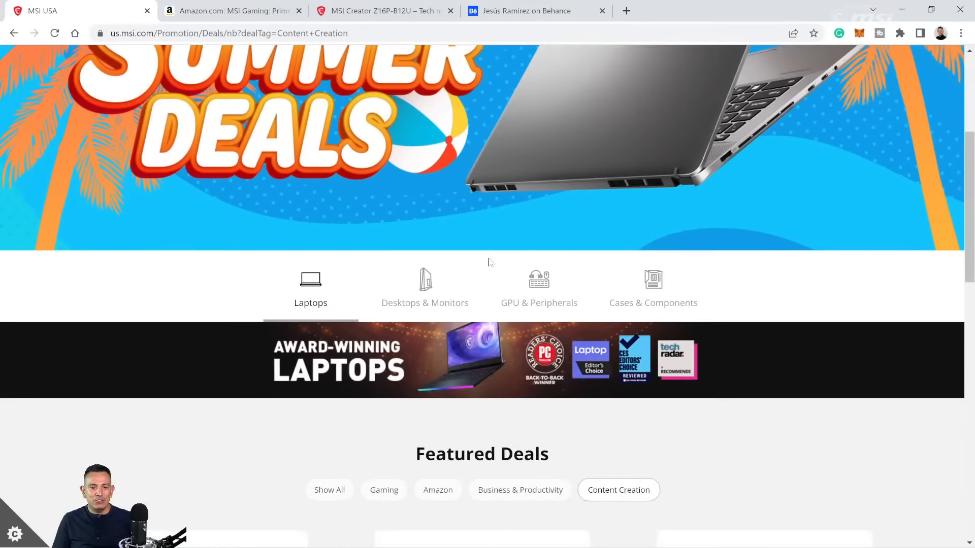
{"action": "scroll", "coordinate": [489, 263], "scroll_direction": "down", "scroll_amount": 12}
{"action": "scroll", "coordinate": [489, 288], "scroll_direction": "up", "scroll_amount": 10}
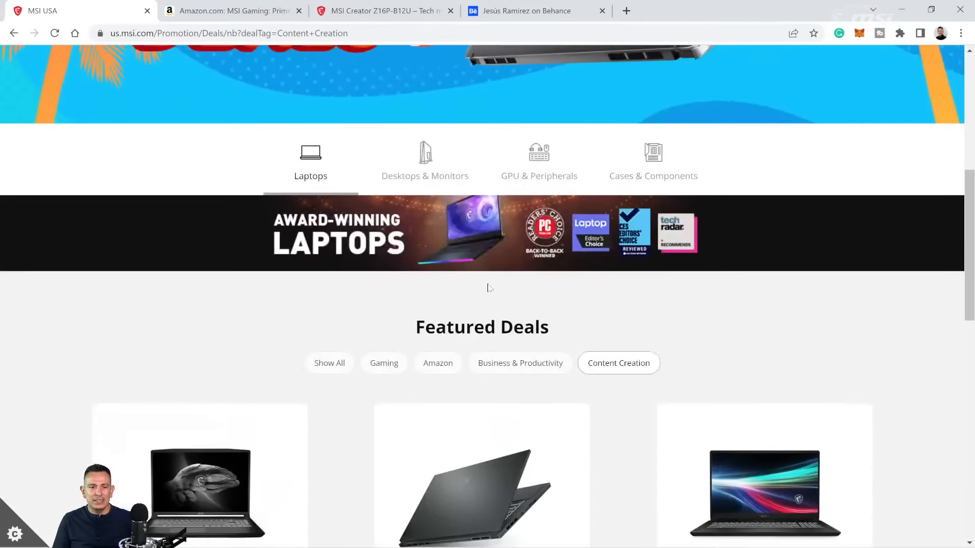
{"action": "scroll", "coordinate": [489, 288], "scroll_direction": "up", "scroll_amount": 6}
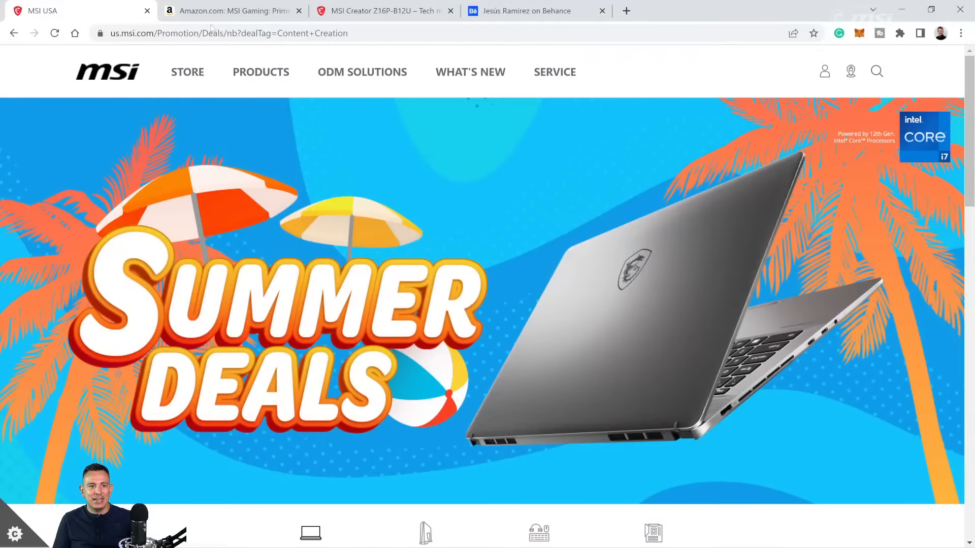
Step: Open the MSI Creator Z16 laptop from Amazon's Prime Day system deals and review its price options and specifications
{"action": "left_click", "coordinate": [222, 11]}
{"action": "scroll", "coordinate": [422, 346], "scroll_direction": "down", "scroll_amount": 10}
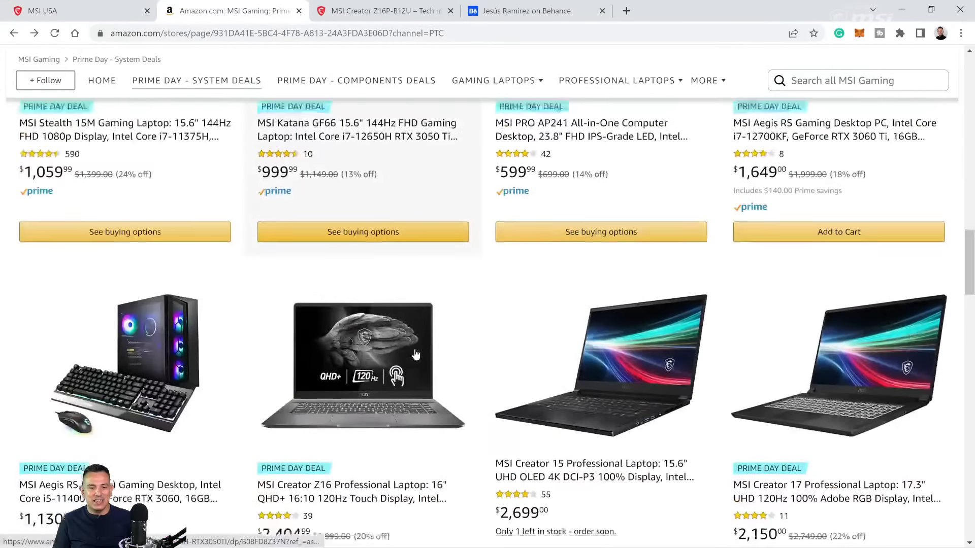
{"action": "scroll", "coordinate": [415, 354], "scroll_direction": "down", "scroll_amount": 2}
{"action": "left_click", "coordinate": [432, 387]}
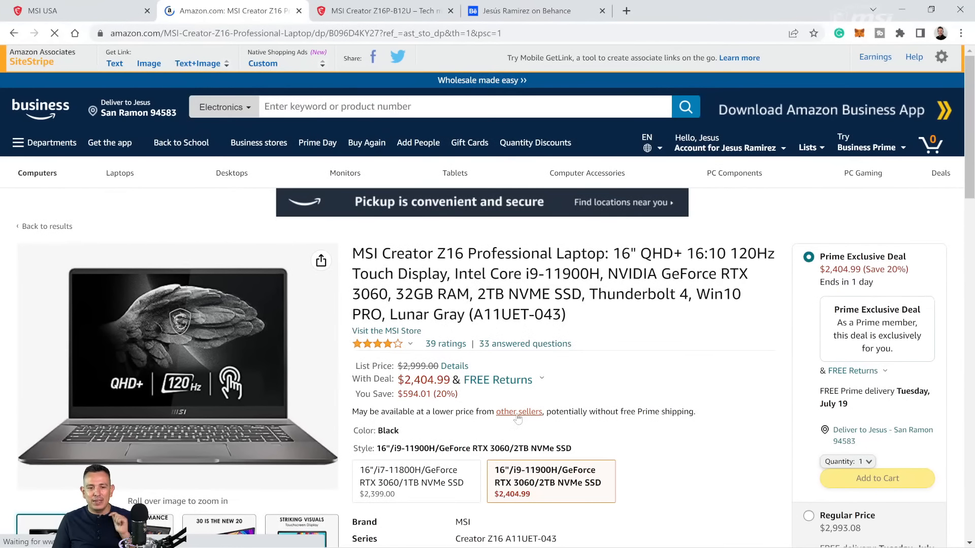
{"action": "scroll", "coordinate": [516, 401], "scroll_direction": "down", "scroll_amount": 3}
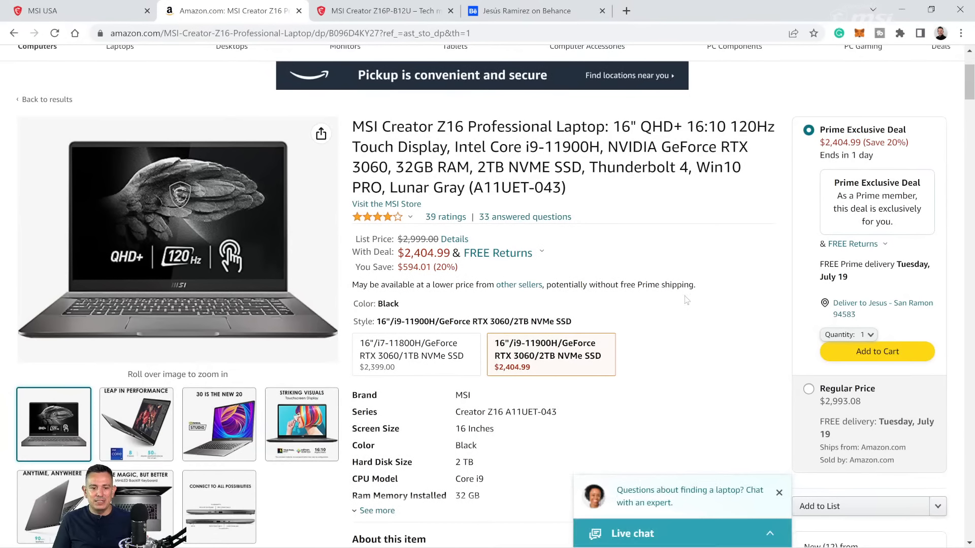
{"action": "scroll", "coordinate": [686, 300], "scroll_direction": "down", "scroll_amount": 3}
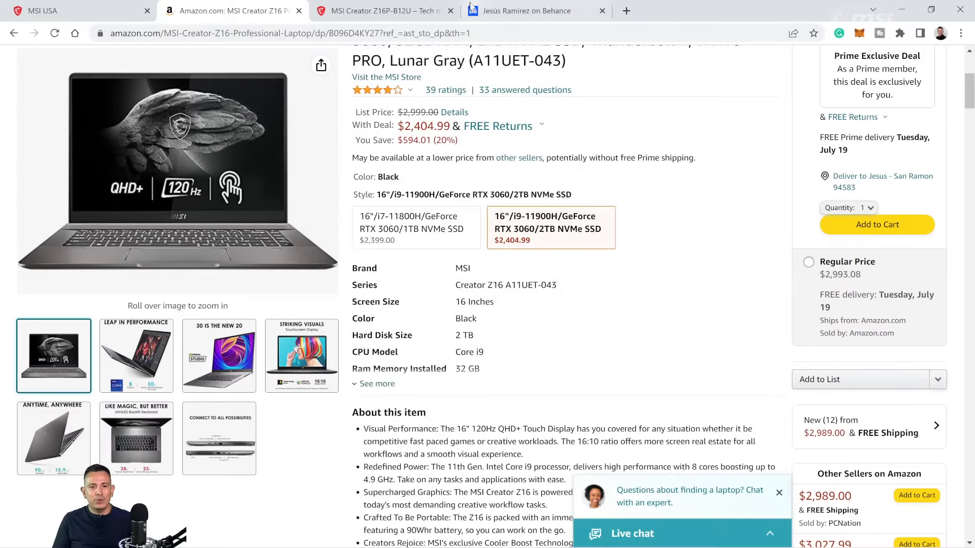
Step: Open the HBO - Hacks Poster project on the Behance profile and examine its poster and billboard images
{"action": "left_click", "coordinate": [511, 10]}
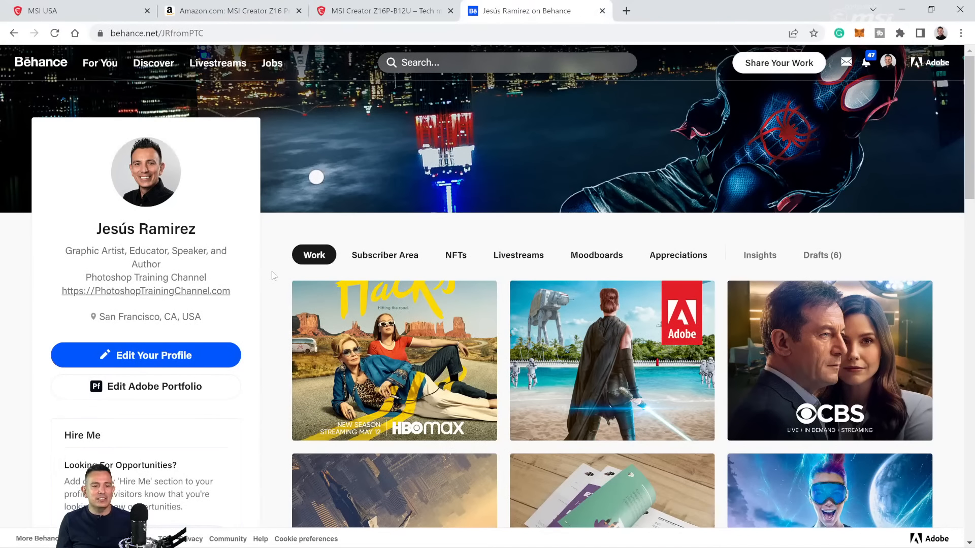
{"action": "scroll", "coordinate": [273, 275], "scroll_direction": "down", "scroll_amount": 3}
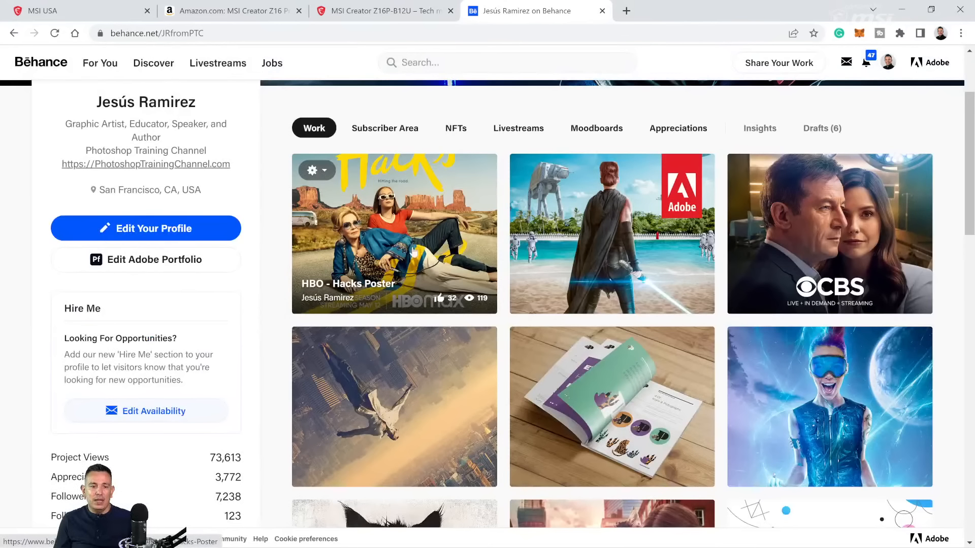
{"action": "left_click", "coordinate": [413, 231]}
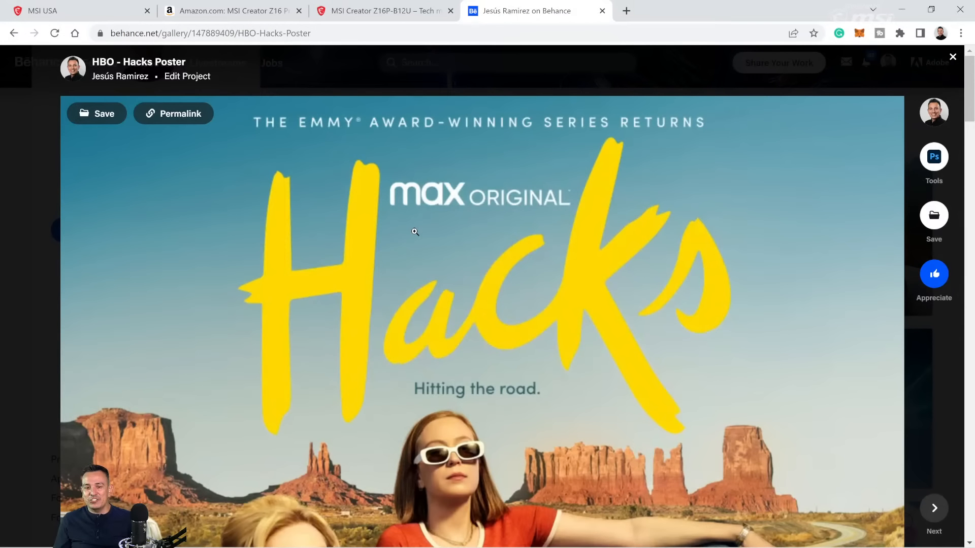
{"action": "scroll", "coordinate": [415, 232], "scroll_direction": "down", "scroll_amount": 1}
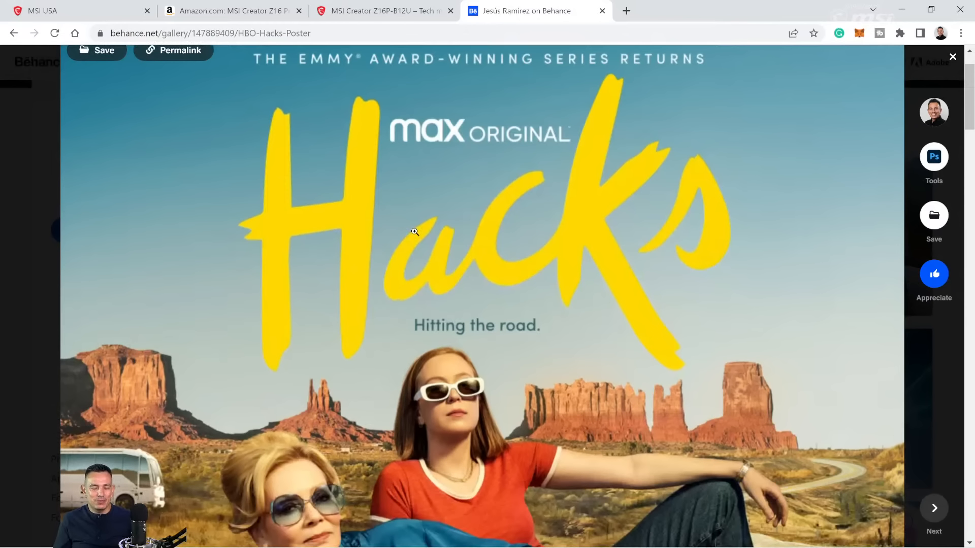
{"action": "scroll", "coordinate": [415, 232], "scroll_direction": "down", "scroll_amount": 10}
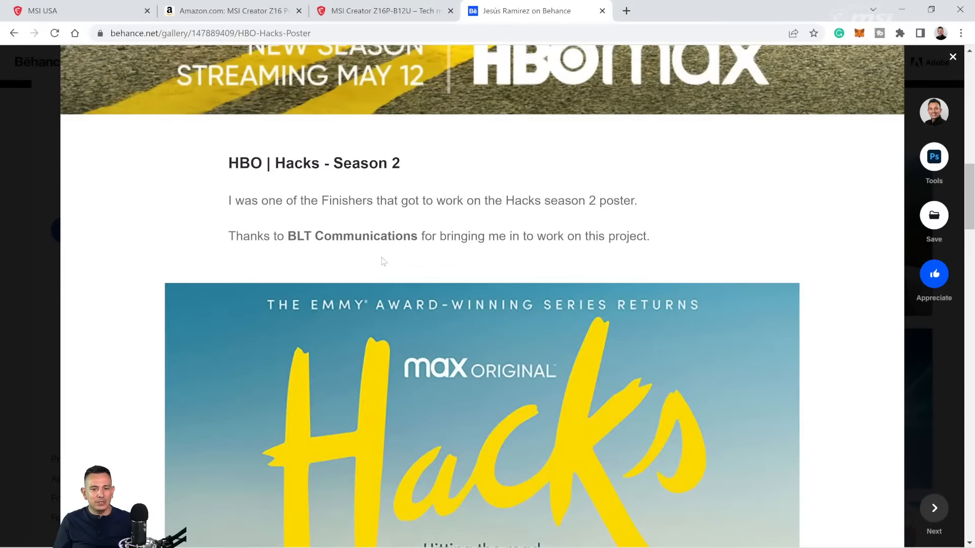
{"action": "scroll", "coordinate": [384, 262], "scroll_direction": "down", "scroll_amount": 8}
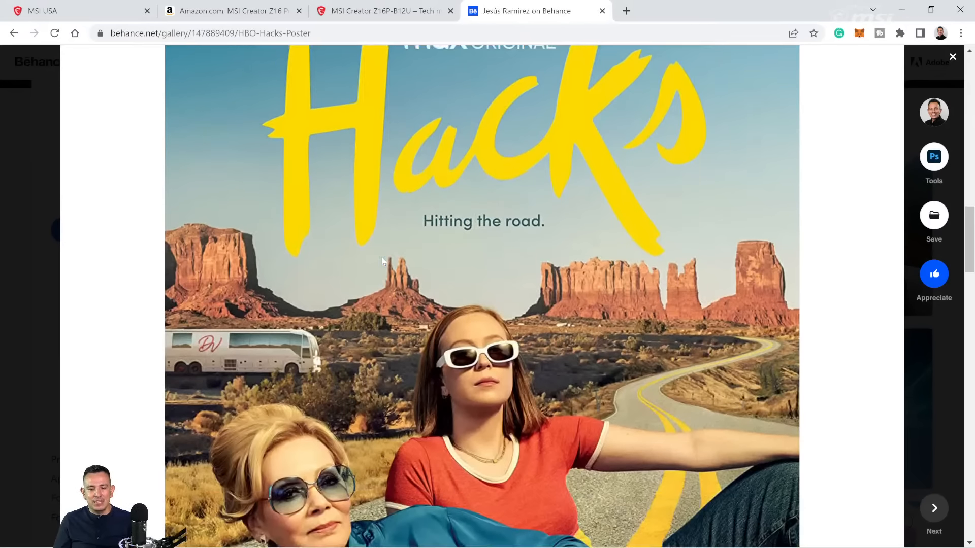
{"action": "scroll", "coordinate": [382, 262], "scroll_direction": "down", "scroll_amount": 12}
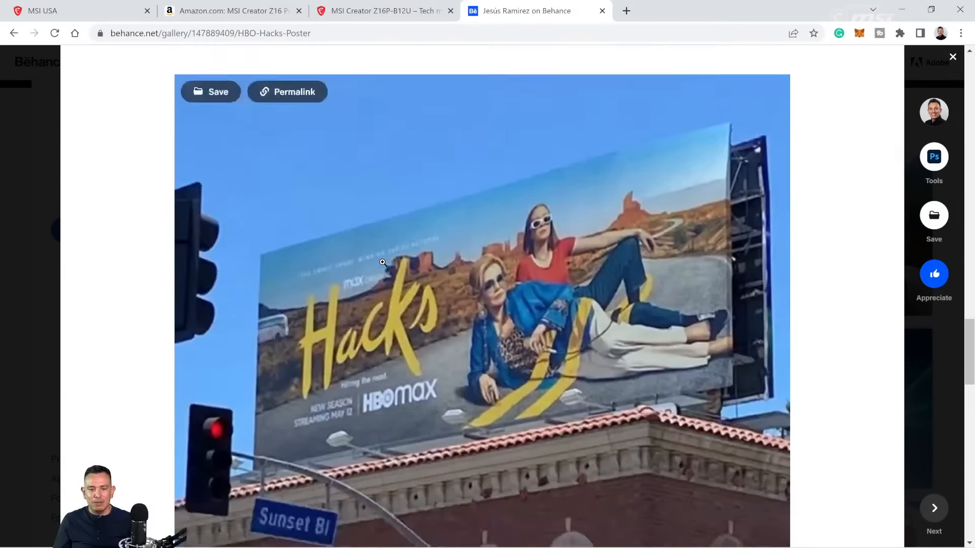
{"action": "scroll", "coordinate": [383, 262], "scroll_direction": "up", "scroll_amount": 2}
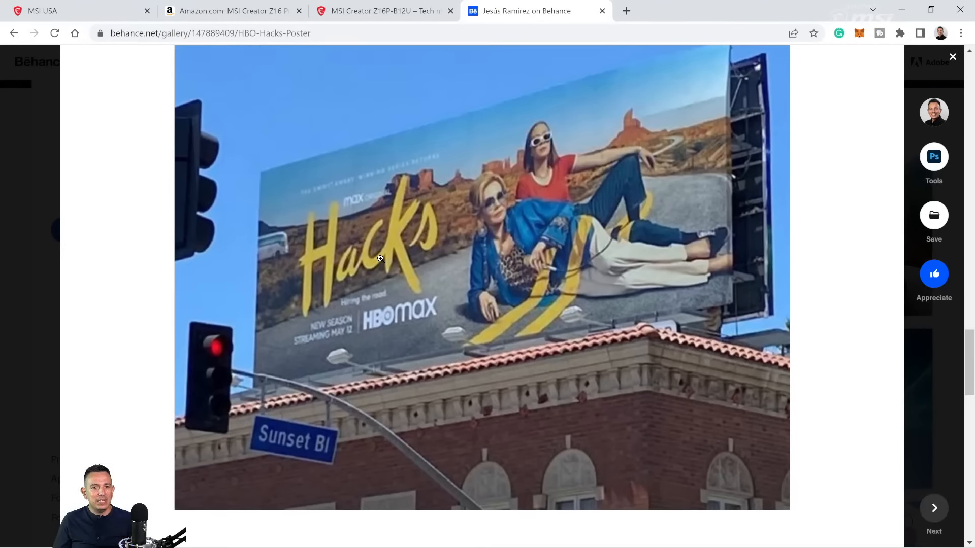
{"action": "scroll", "coordinate": [380, 259], "scroll_direction": "up", "scroll_amount": 1}
{"action": "scroll", "coordinate": [381, 258], "scroll_direction": "up", "scroll_amount": 15}
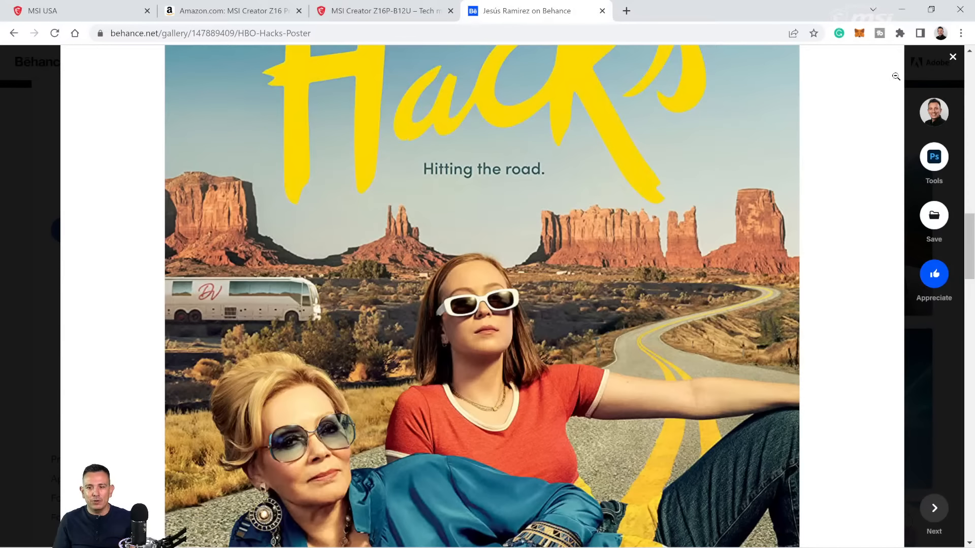
{"action": "left_click", "coordinate": [953, 58]}
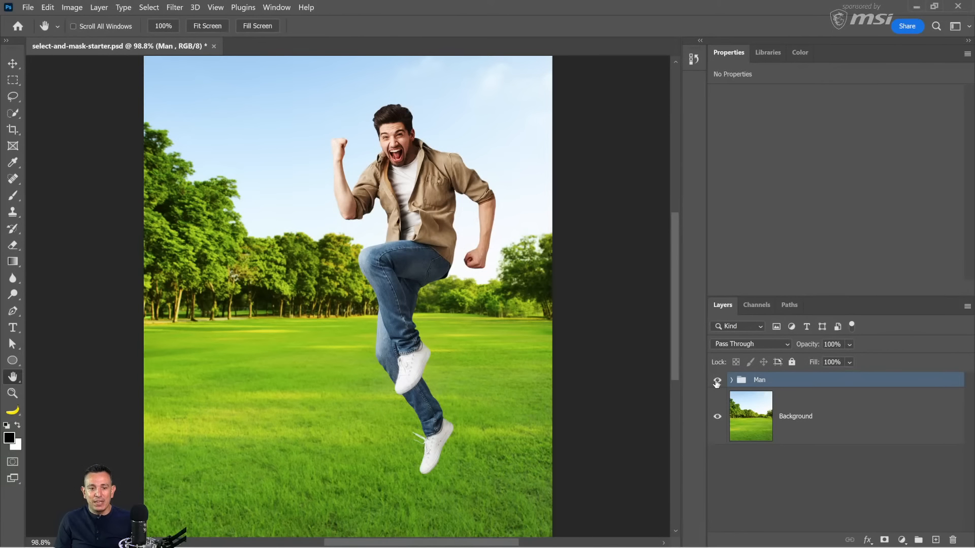
Step: Switch back to Photoshop, compare the composite with and without the Man group, and inspect the background and cutout close up
{"action": "left_click", "coordinate": [717, 381]}
{"action": "left_click", "coordinate": [717, 381]}
{"action": "left_click", "coordinate": [717, 381]}
{"action": "left_click", "coordinate": [717, 381]}
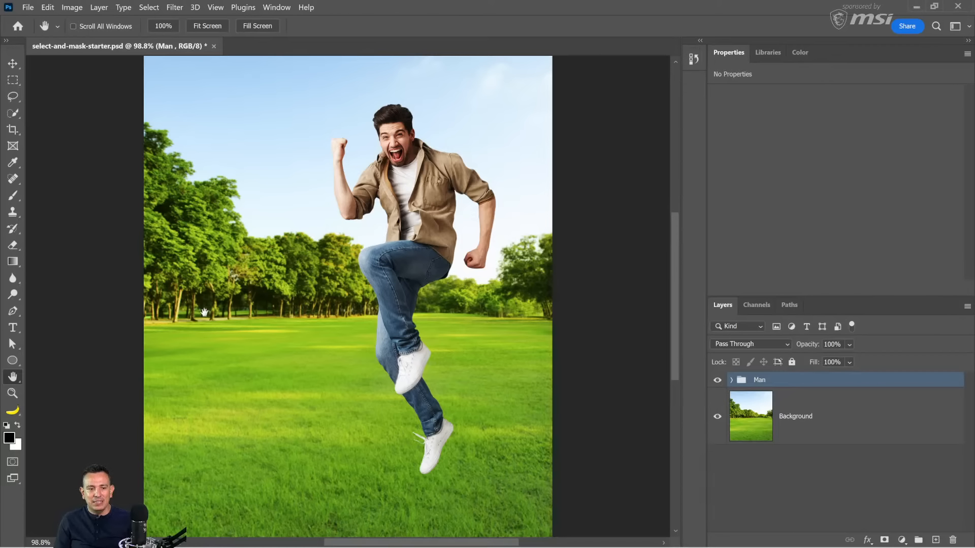
{"action": "key", "text": "z"}
{"action": "left_click_drag", "start_coordinate": [204, 308], "coordinate": [202, 311]}
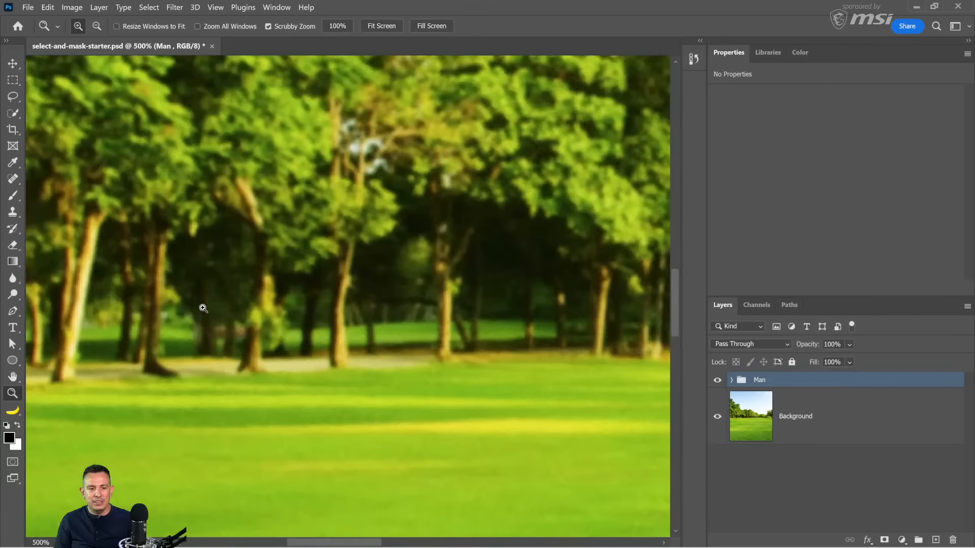
{"action": "left_click", "coordinate": [345, 322], "text": "alt"}
{"action": "left_click", "coordinate": [346, 322], "text": "alt"}
{"action": "left_click", "coordinate": [345, 322], "text": "alt"}
{"action": "left_click", "coordinate": [345, 322], "text": "alt"}
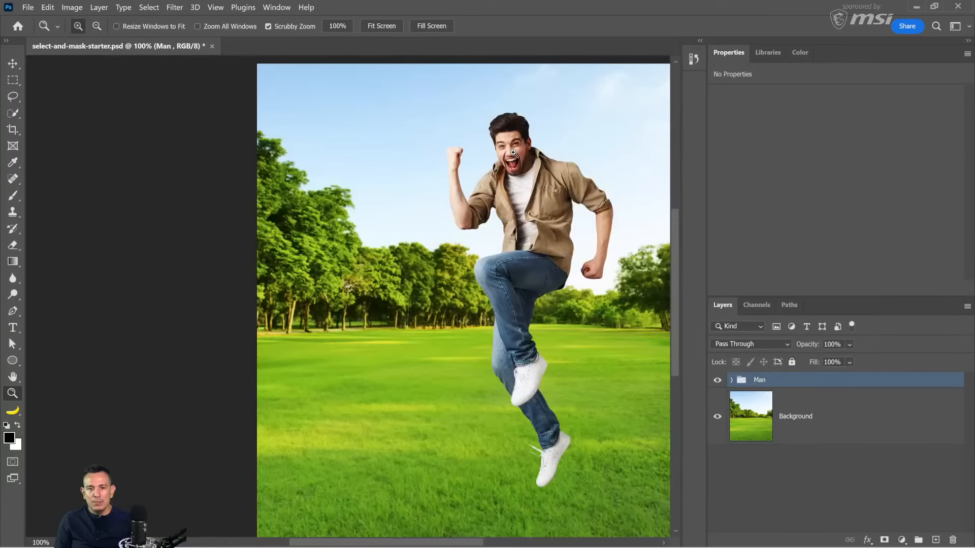
{"action": "left_click", "coordinate": [512, 152]}
{"action": "left_click", "coordinate": [513, 153]}
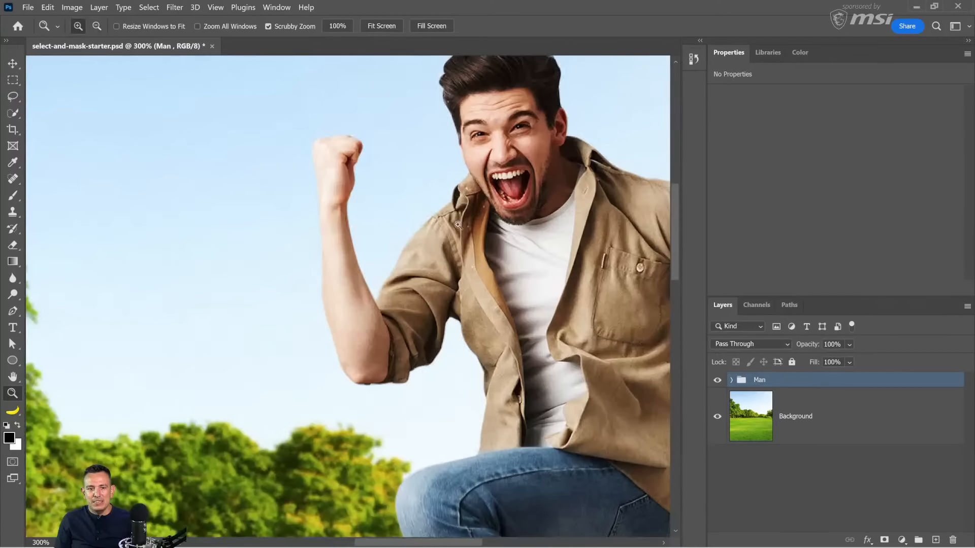
{"action": "right_click", "coordinate": [351, 280]}
{"action": "left_click", "coordinate": [357, 287]}
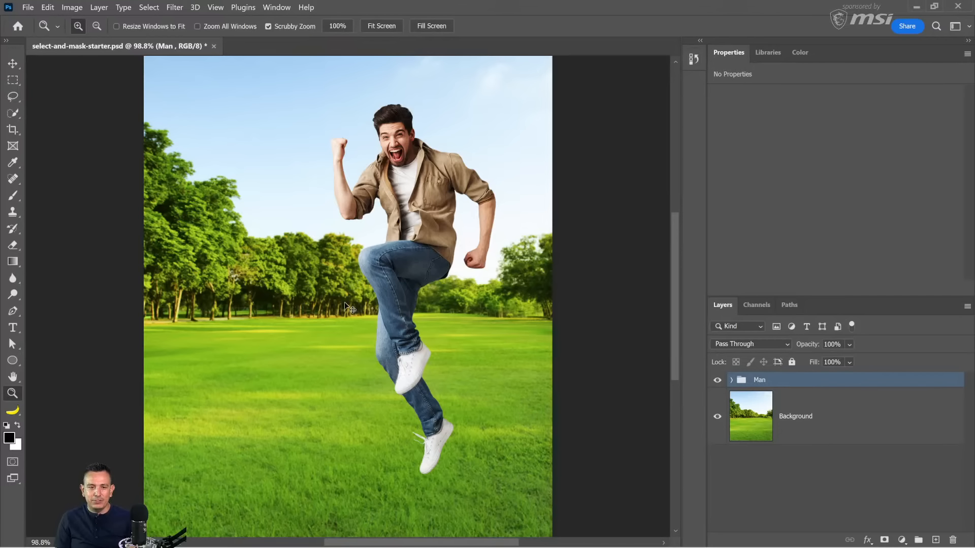
Step: Flip the Man group horizontally with Free Transform
{"action": "key", "text": "ctrl+t"}
{"action": "right_click", "coordinate": [415, 262]}
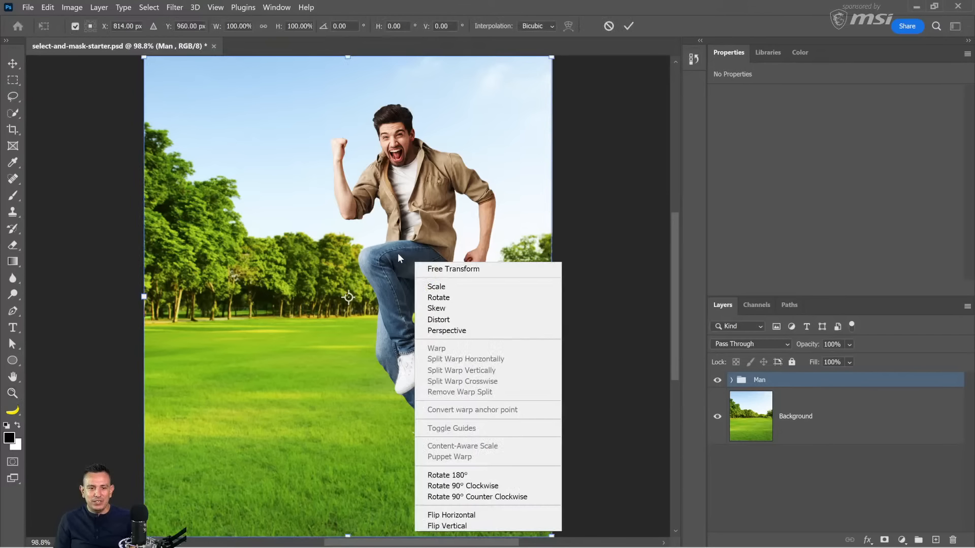
{"action": "left_click", "coordinate": [464, 516]}
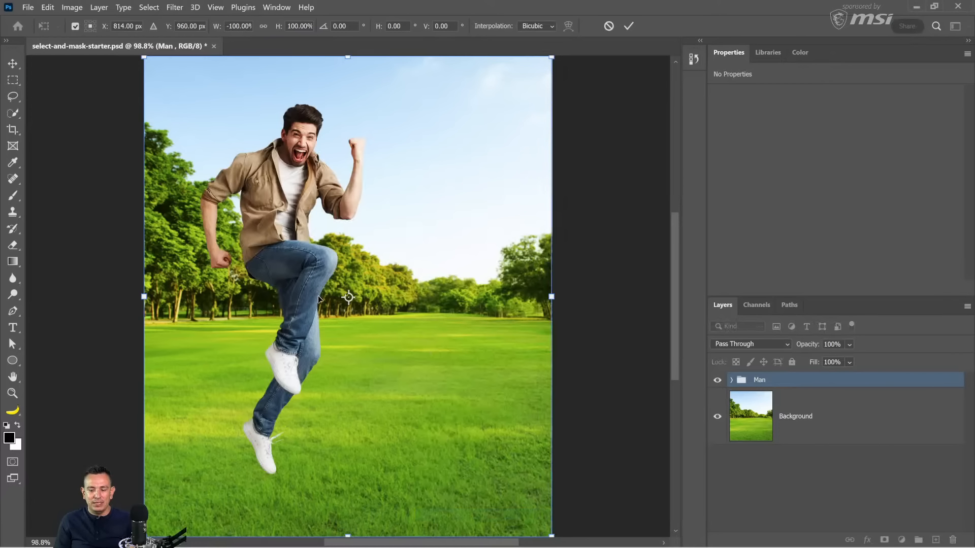
{"action": "key", "text": "Return"}
{"action": "key", "text": "z"}
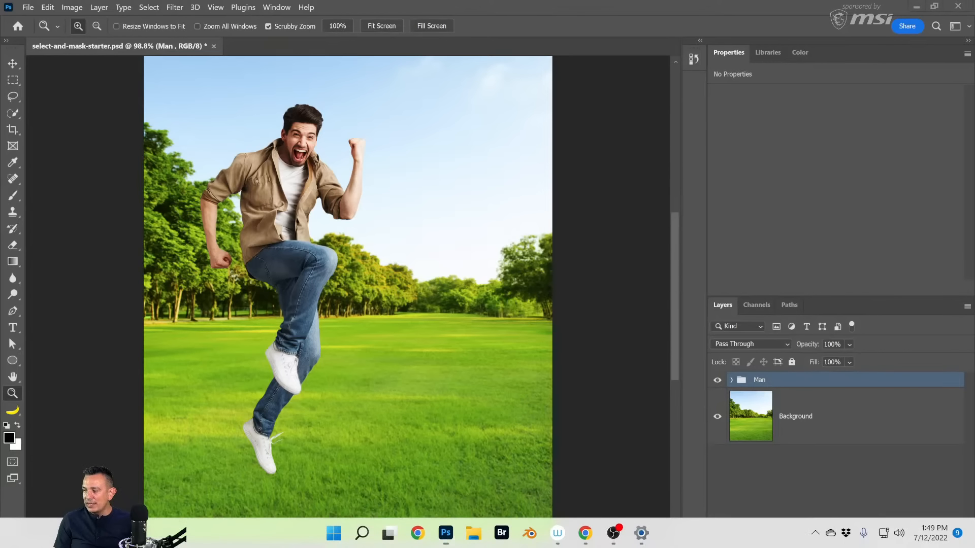
Step: Switch to the web browser and view the HBO - Hacks Poster project on Behance again
{"action": "left_click", "coordinate": [586, 533]}
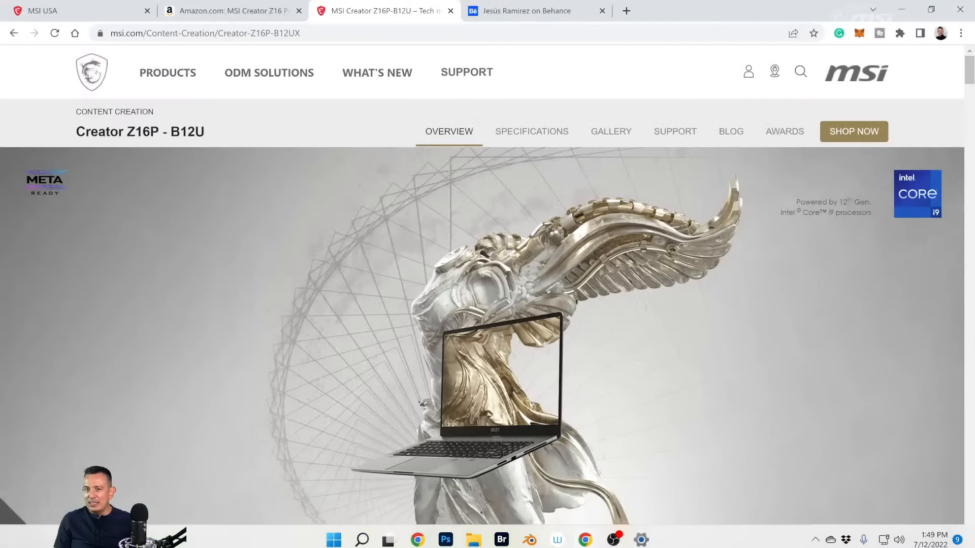
{"action": "left_click", "coordinate": [520, 15]}
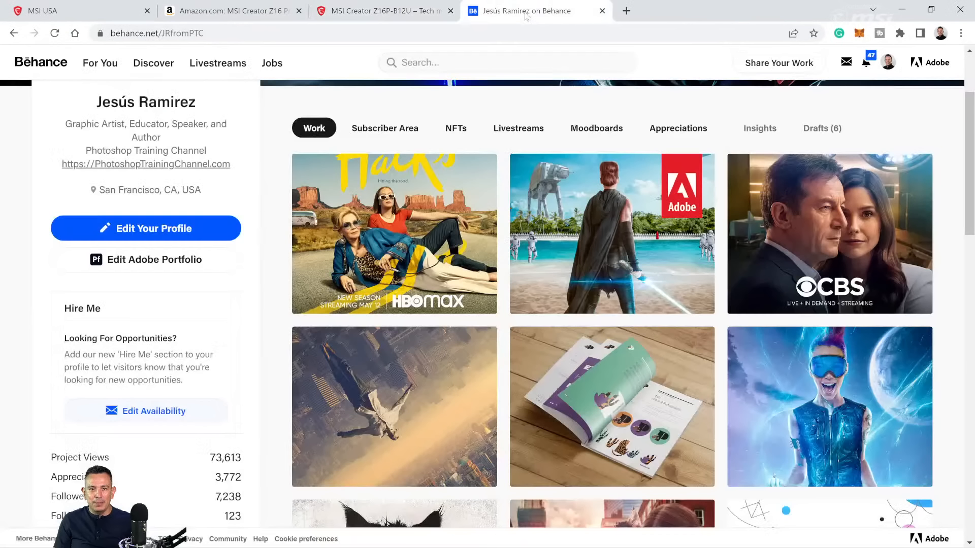
{"action": "left_click", "coordinate": [421, 217]}
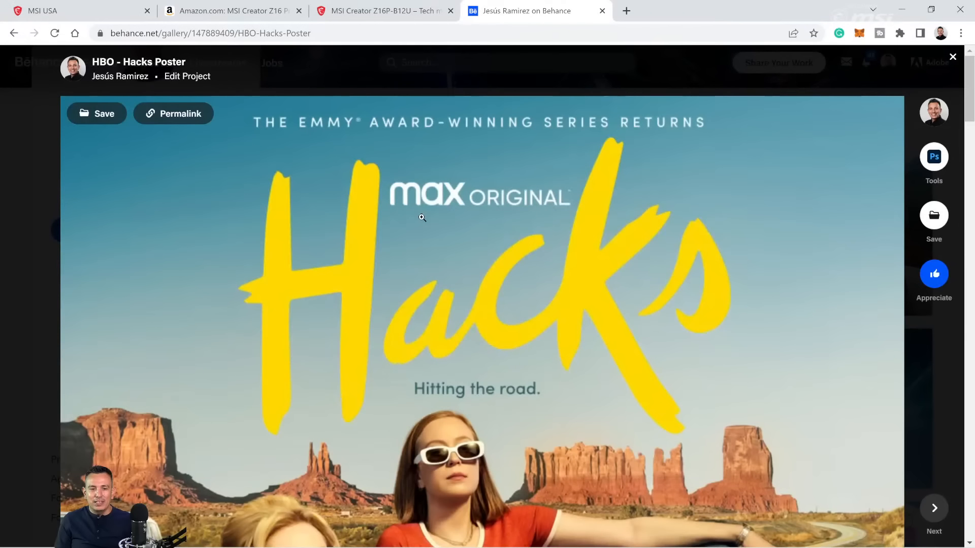
{"action": "scroll", "coordinate": [417, 356], "scroll_direction": "down", "scroll_amount": 7}
{"action": "scroll", "coordinate": [418, 365], "scroll_direction": "up", "scroll_amount": 2}
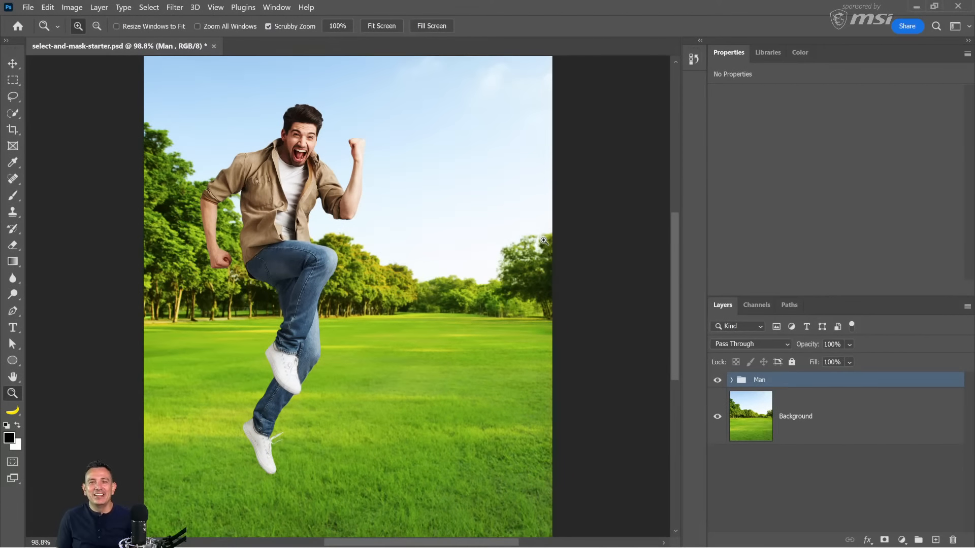
Step: Switch back to Photoshop and compare the park scene with the flipped Man group hidden and shown
{"action": "left_click", "coordinate": [716, 381]}
{"action": "left_click", "coordinate": [717, 382]}
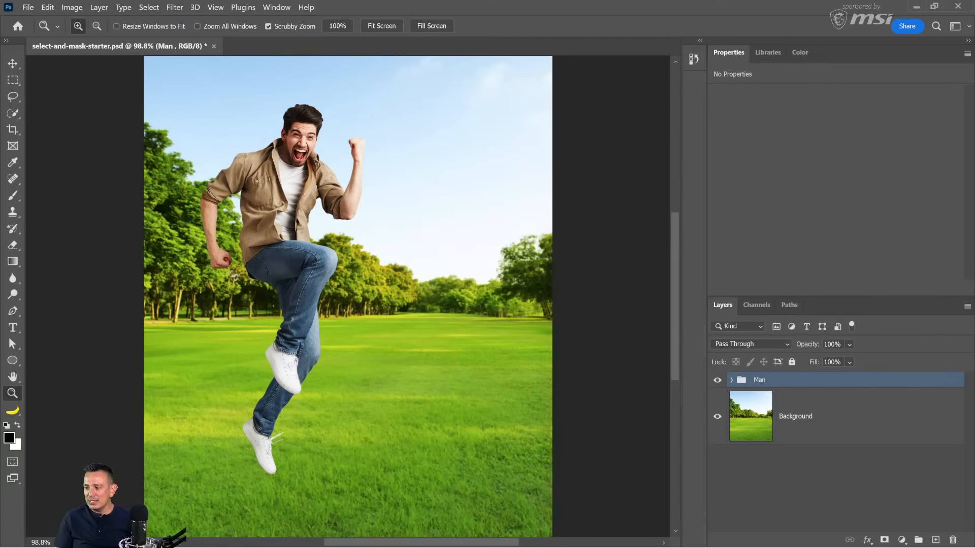
{"action": "key", "text": "h"}
{"action": "left_click", "coordinate": [717, 381]}
{"action": "left_click", "coordinate": [717, 381]}
{"action": "left_click", "coordinate": [717, 381]}
{"action": "left_click", "coordinate": [717, 381]}
{"action": "left_click", "coordinate": [717, 381]}
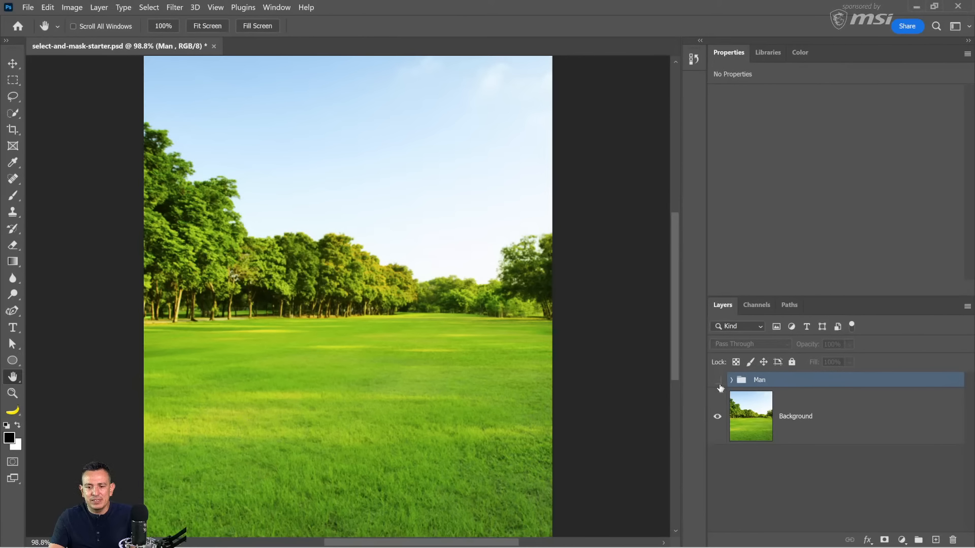
{"action": "left_click", "coordinate": [718, 380]}
Step: Expand the Man group and duplicate its masked Foreground layer
{"action": "left_click", "coordinate": [731, 380]}
{"action": "scroll", "coordinate": [796, 498], "scroll_direction": "down", "scroll_amount": 1}
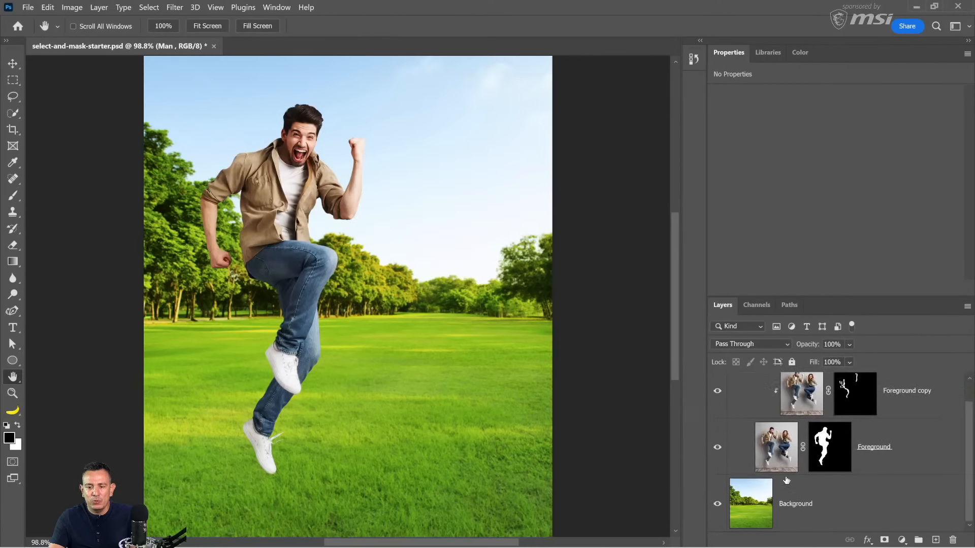
{"action": "scroll", "coordinate": [787, 482], "scroll_direction": "up", "scroll_amount": 1}
{"action": "left_click", "coordinate": [786, 486]}
{"action": "key", "text": "ctrl+j"}
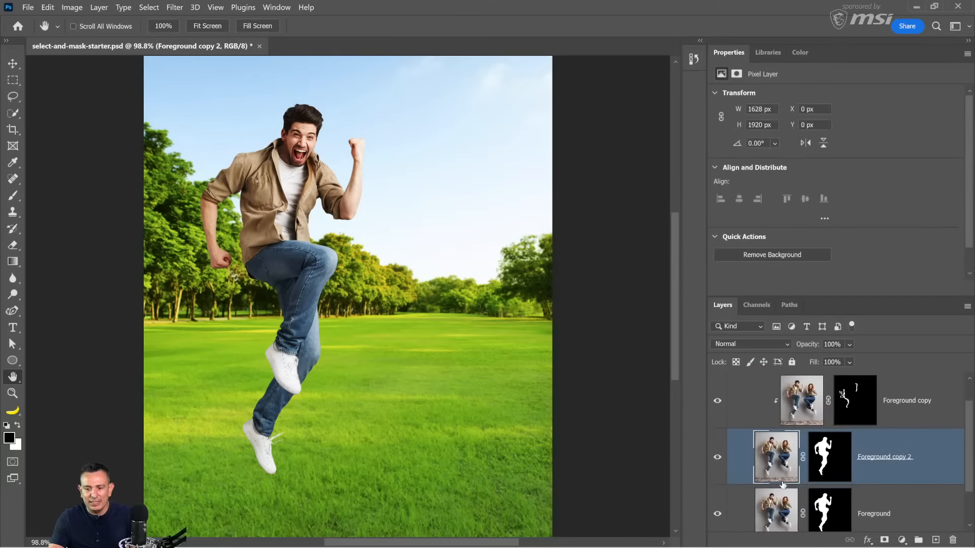
Step: Move the original Foreground layer out of the Man group so it sits directly above the Background layer
{"action": "left_click", "coordinate": [776, 488]}
{"action": "scroll", "coordinate": [775, 510], "scroll_direction": "down", "scroll_amount": 1}
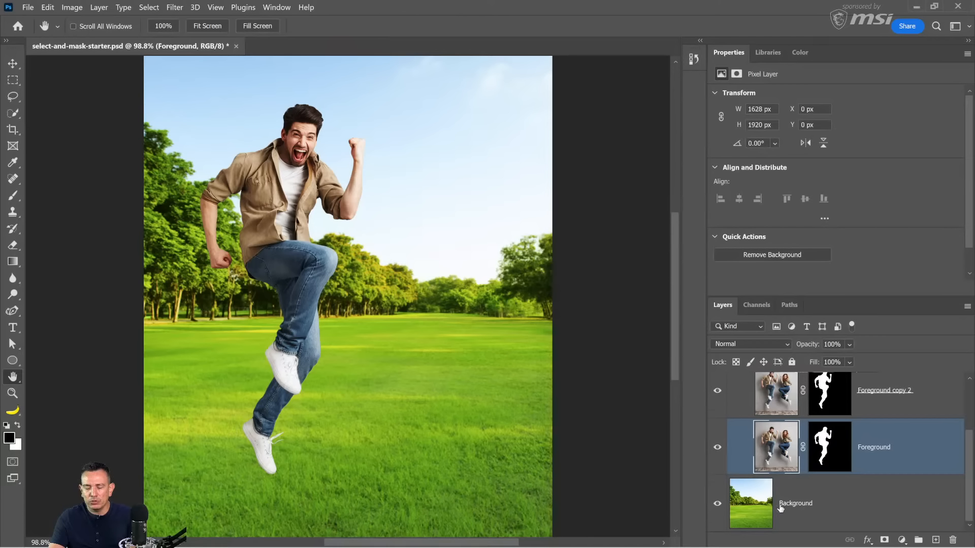
{"action": "key", "text": "ctrl+alt+g"}
{"action": "key", "text": "ctrl+alt+g"}
{"action": "key", "text": "ctrl+alt+g"}
{"action": "key", "text": "ctrl+alt+g"}
{"action": "key", "text": "ctrl+alt+g"}
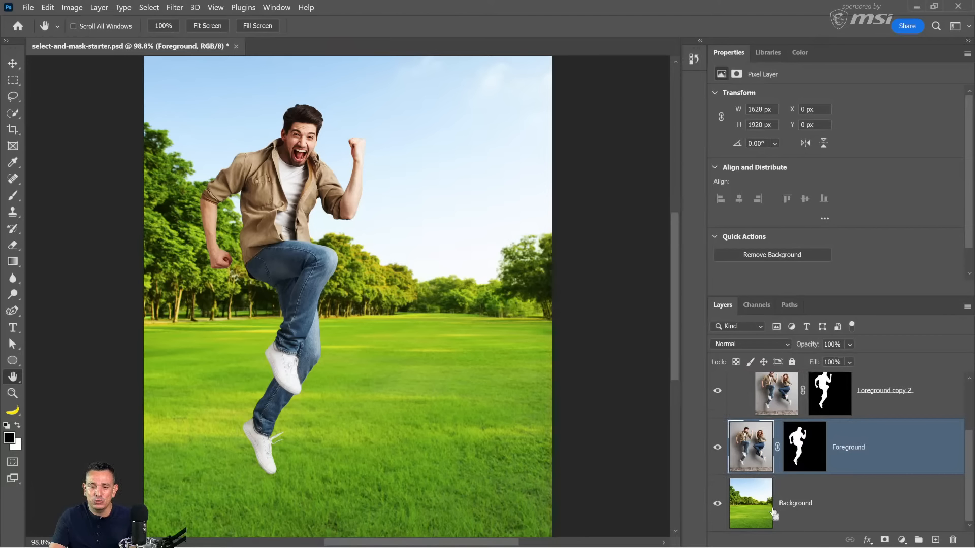
{"action": "scroll", "coordinate": [774, 513], "scroll_direction": "up", "scroll_amount": 3}
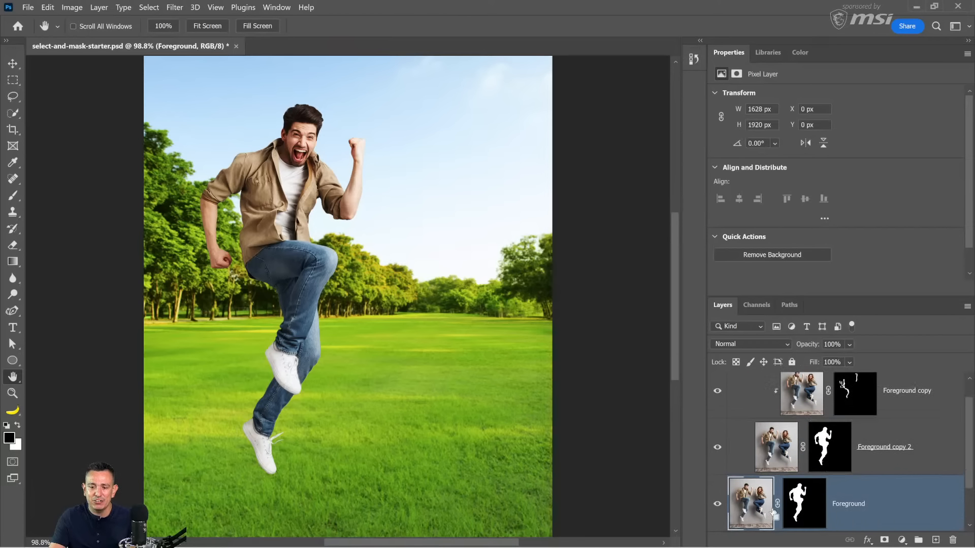
{"action": "key", "text": "ctrl+bracketleft"}
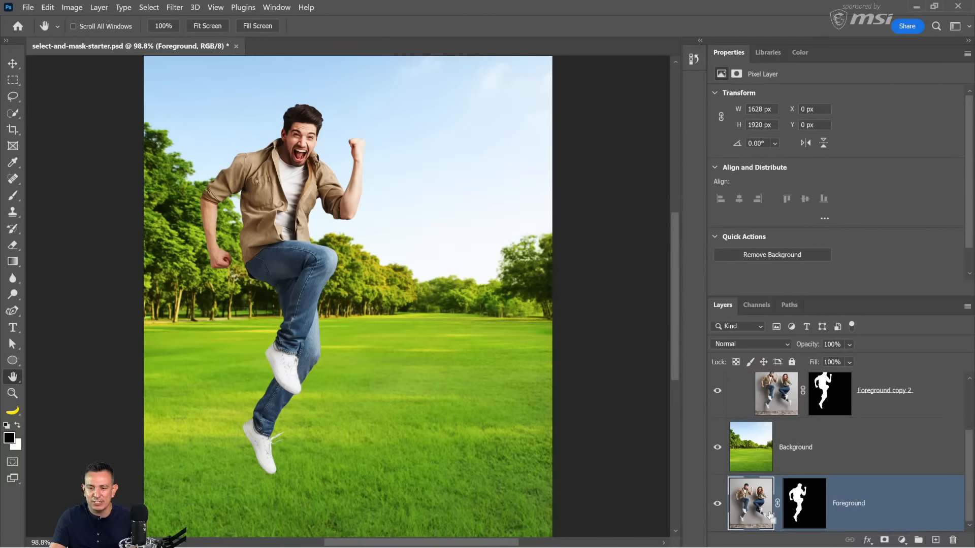
{"action": "key", "text": "ctrl+bracketright"}
{"action": "scroll", "coordinate": [764, 442], "scroll_direction": "up", "scroll_amount": 2}
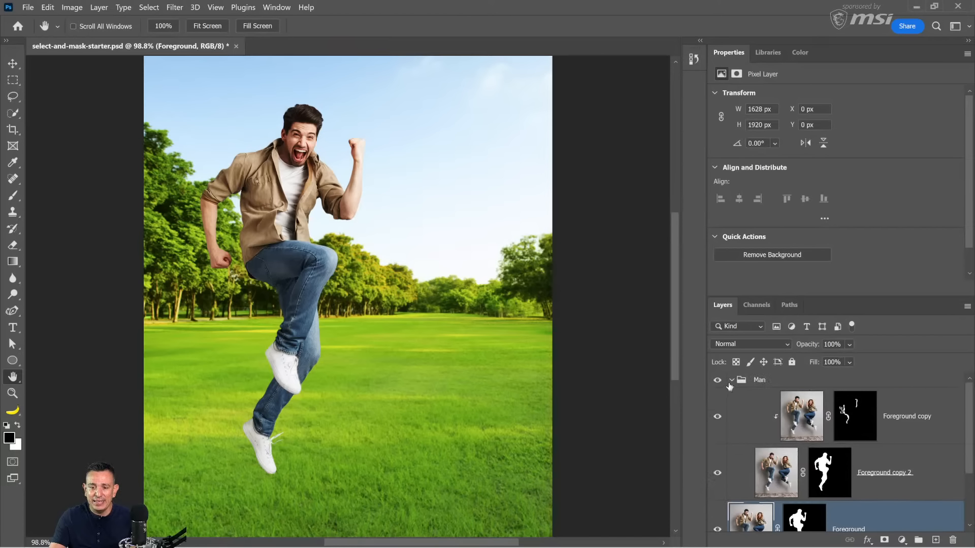
Step: Collapse the Man group and delete the layer mask from the ungrouped Foreground layer
{"action": "left_click", "coordinate": [730, 382]}
{"action": "right_click", "coordinate": [802, 417]}
{"action": "left_click", "coordinate": [858, 442]}
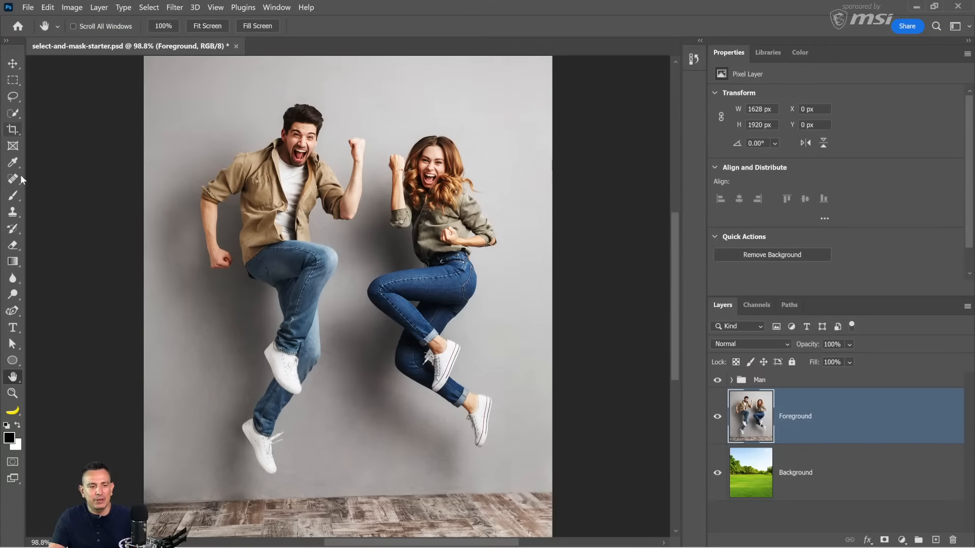
Step: Select the jumping woman on the Foreground layer with the Object Selection Tool
{"action": "left_click", "coordinate": [13, 113]}
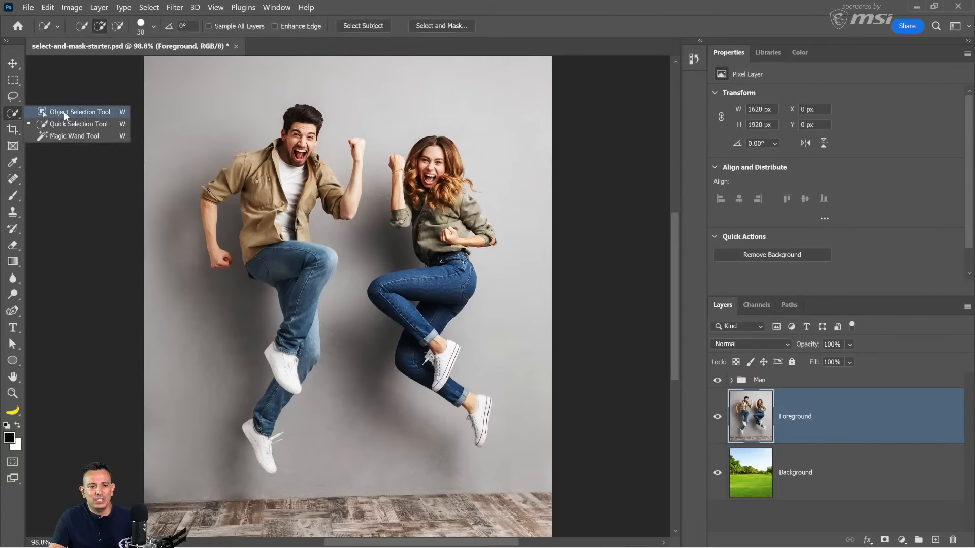
{"action": "key", "text": "shift+w"}
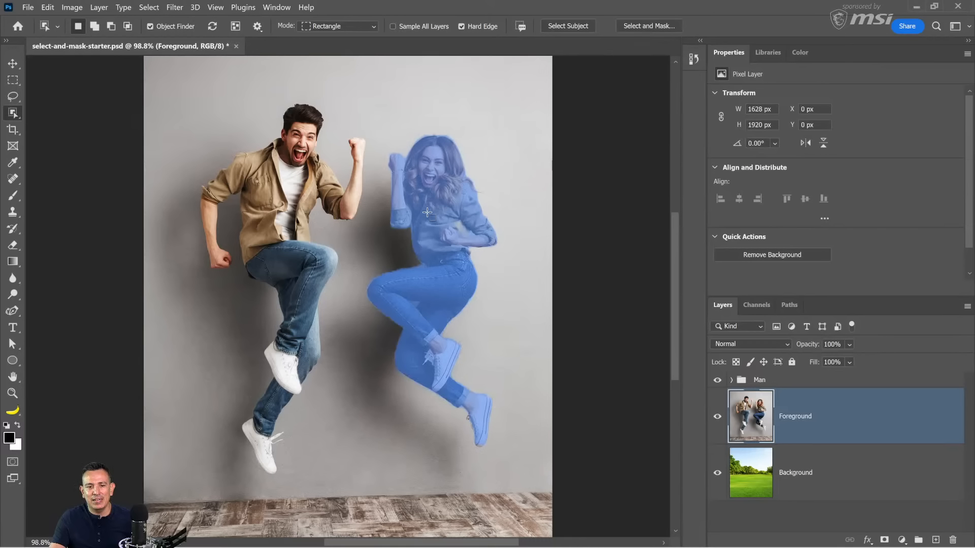
{"action": "left_click", "coordinate": [439, 193]}
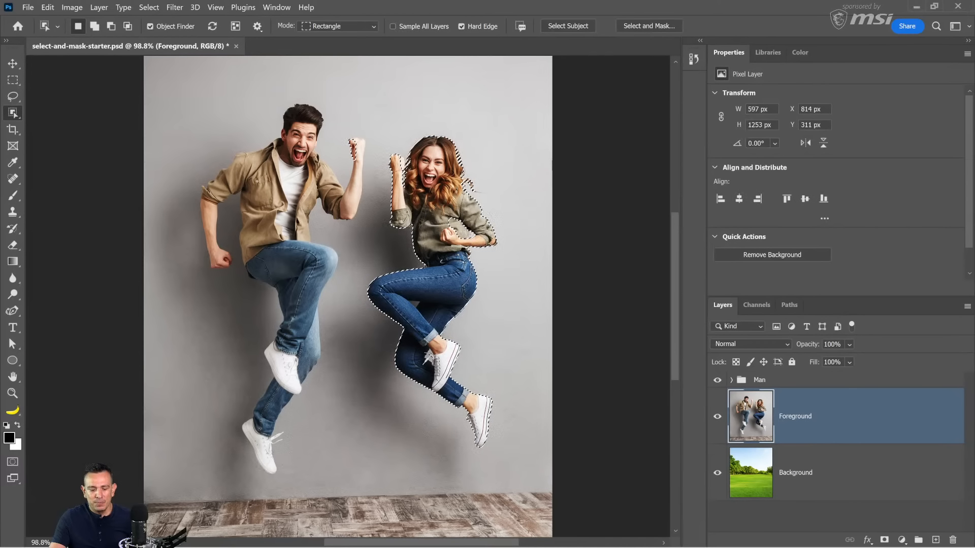
Step: Add the missing shirt area beside the woman's fist to the selection with the Quick Selection Tool
{"action": "scroll", "coordinate": [462, 278], "scroll_direction": "up", "scroll_amount": 8, "text": "alt"}
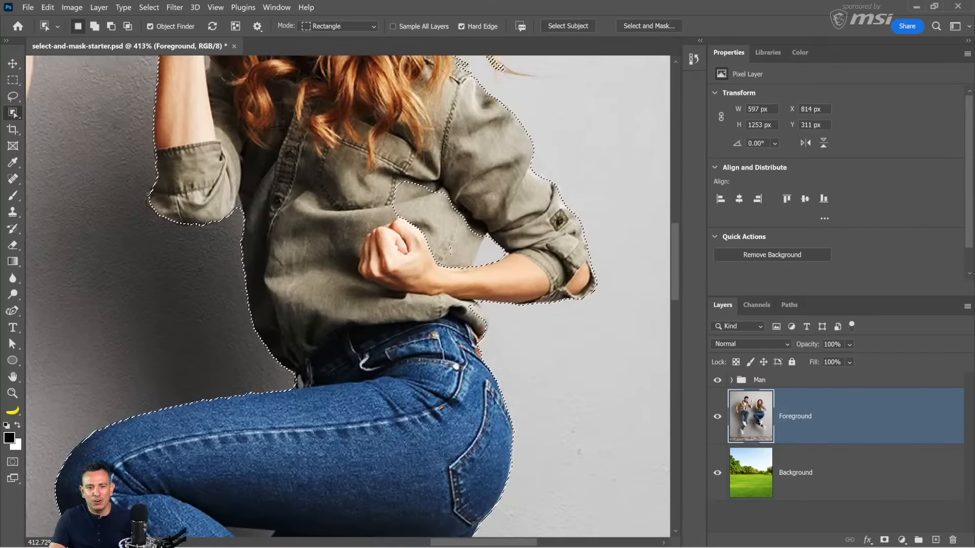
{"action": "right_click", "coordinate": [15, 113]}
{"action": "left_click", "coordinate": [72, 125]}
{"action": "left_click_drag", "start_coordinate": [425, 205], "coordinate": [458, 244]}
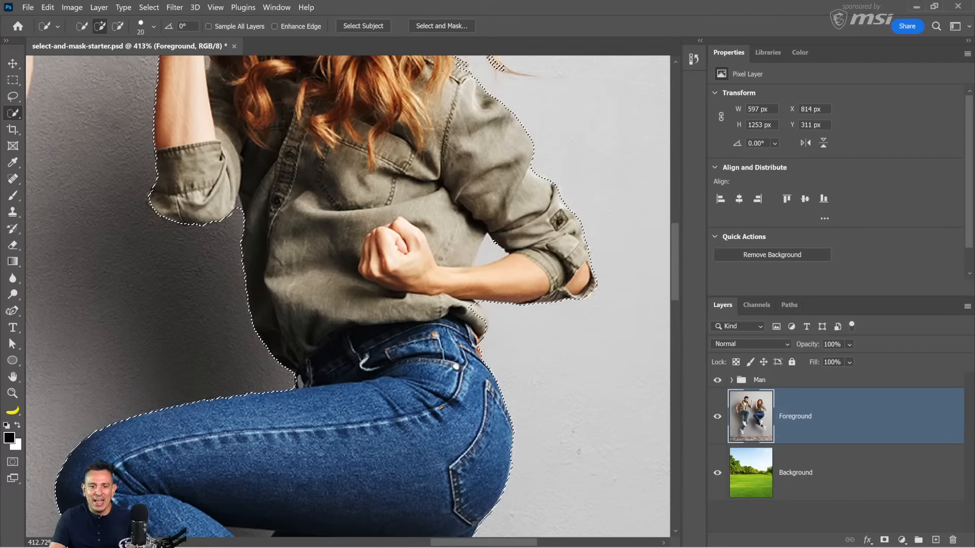
Step: Subtract the background gaps beside the woman's bent arm and between her legs from the selection
{"action": "key", "text": "alt"}
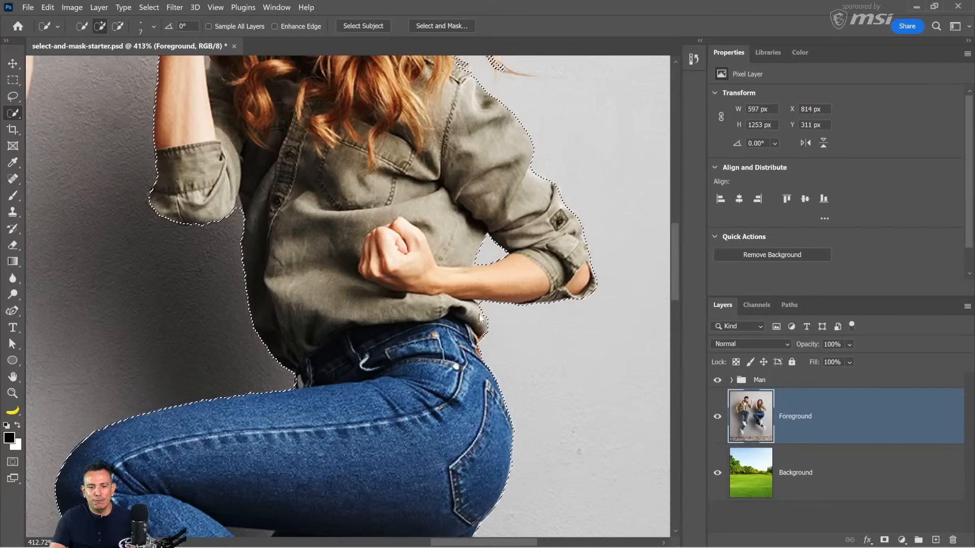
{"action": "scroll", "coordinate": [352, 296], "scroll_direction": "down", "scroll_amount": 2}
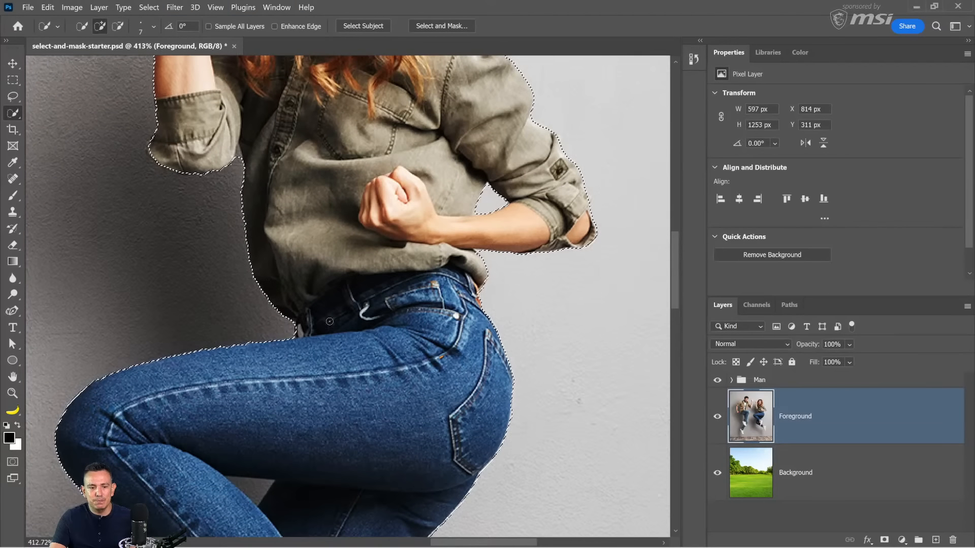
{"action": "key", "text": "alt"}
{"action": "scroll", "coordinate": [250, 486], "scroll_direction": "down", "scroll_amount": 5}
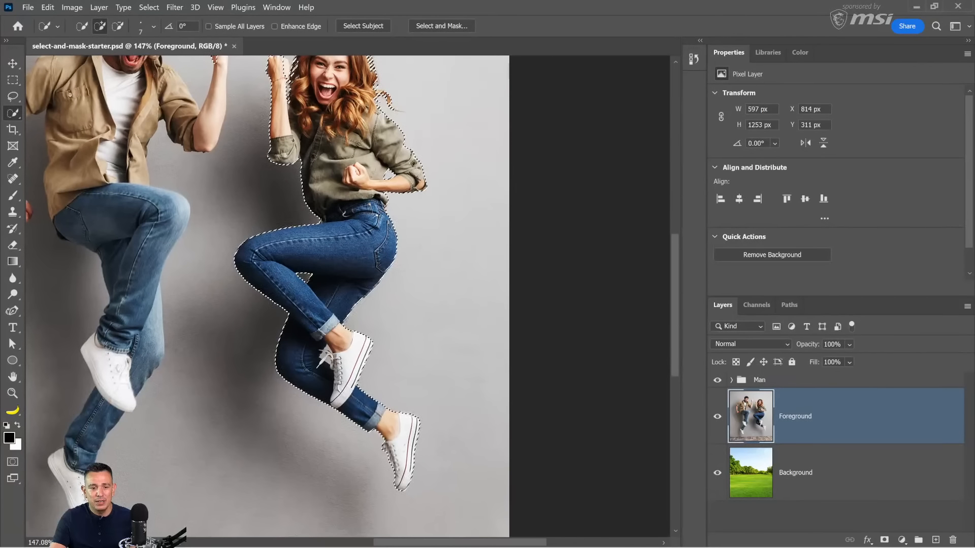
Step: Subtract the background showing around the shoelaces of the woman's upper shoe from the selection
{"action": "key", "text": "alt"}
{"action": "scroll", "coordinate": [319, 364], "scroll_direction": "up", "scroll_amount": 2}
{"action": "scroll", "coordinate": [330, 362], "scroll_direction": "up", "scroll_amount": 5}
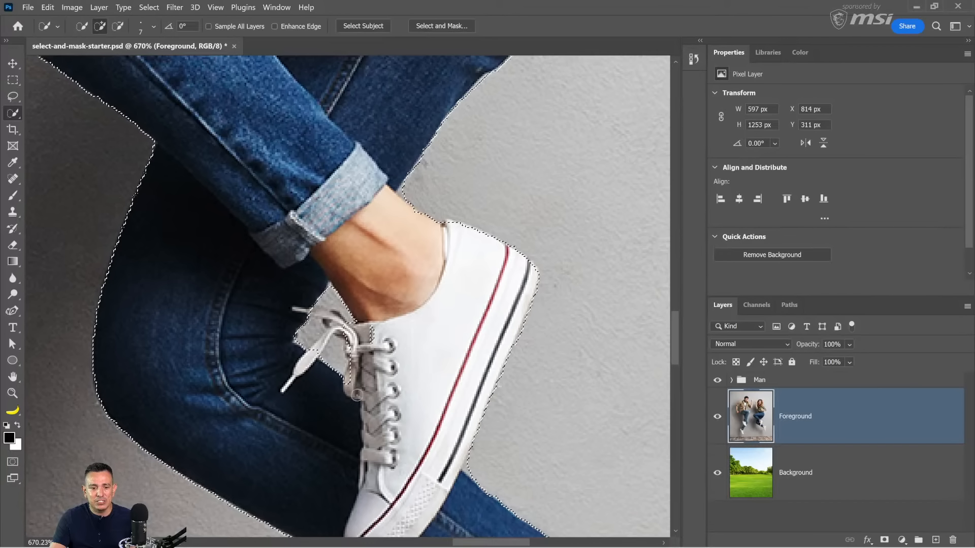
{"action": "mouse_move", "coordinate": [357, 395]}
{"action": "left_mouse_down"}
{"action": "mouse_move", "coordinate": [352, 351]}
{"action": "mouse_move", "coordinate": [337, 326]}
{"action": "left_mouse_up"}
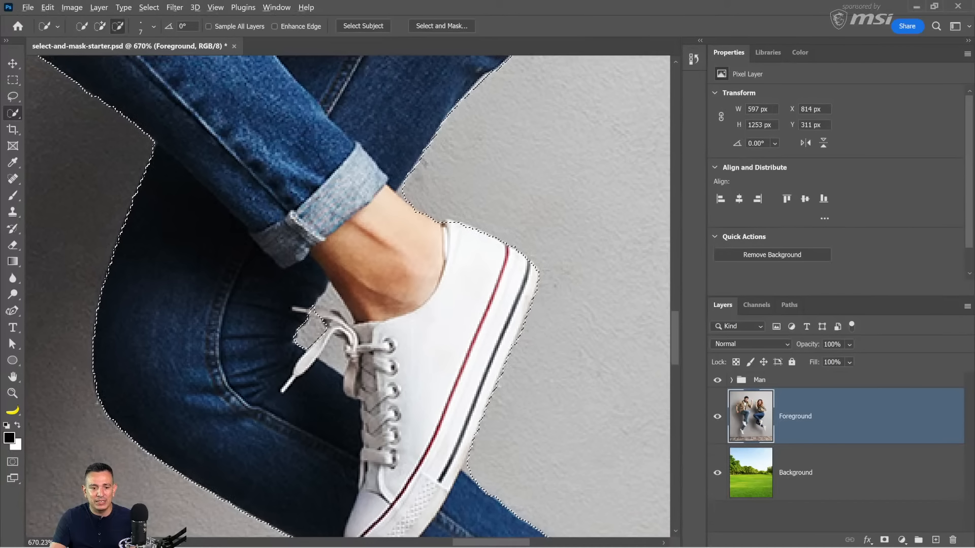
{"action": "left_click", "coordinate": [330, 302], "text": "alt"}
{"action": "left_click", "coordinate": [336, 358], "text": "alt"}
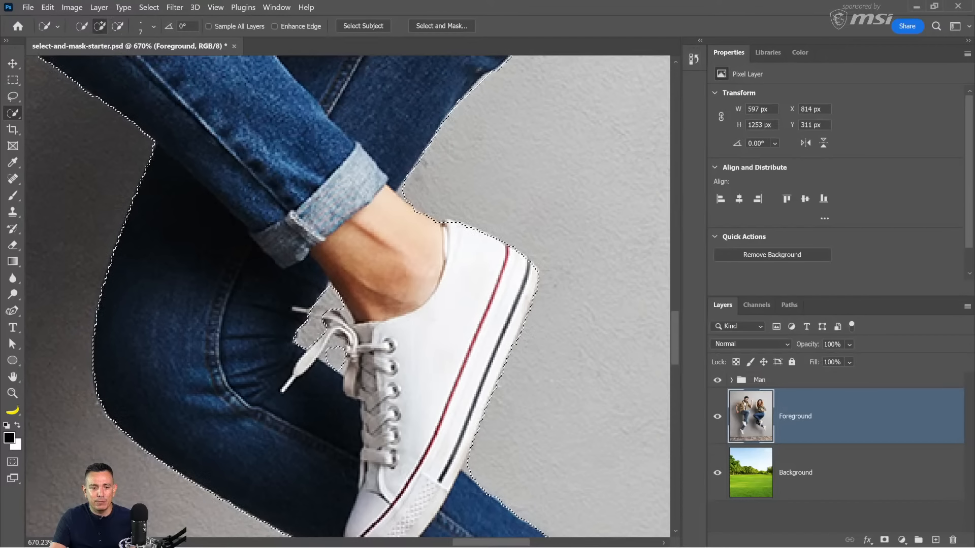
{"action": "scroll", "coordinate": [345, 330], "scroll_direction": "down", "scroll_amount": 3}
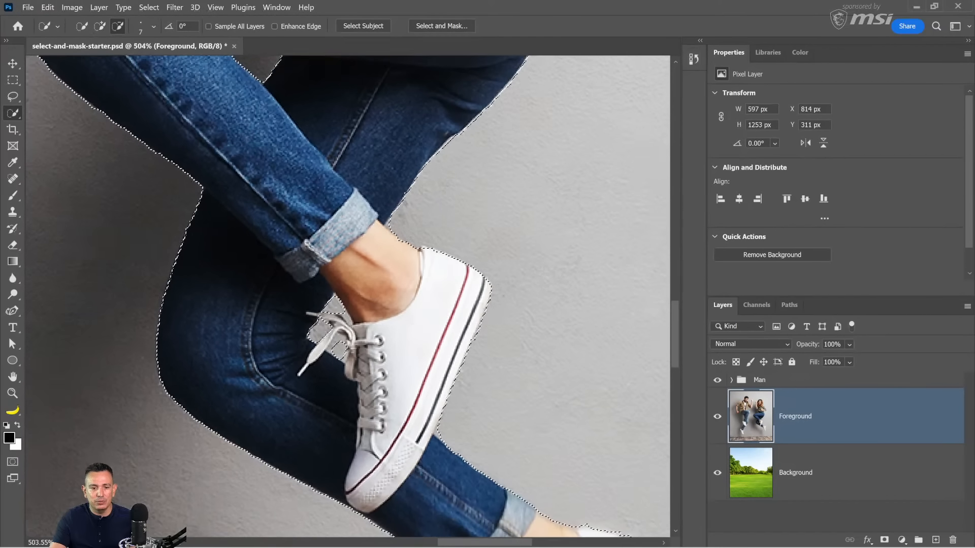
Step: Add a layer mask to the Foreground layer from the woman's selection
{"action": "scroll", "coordinate": [345, 330], "scroll_direction": "down", "scroll_amount": 5}
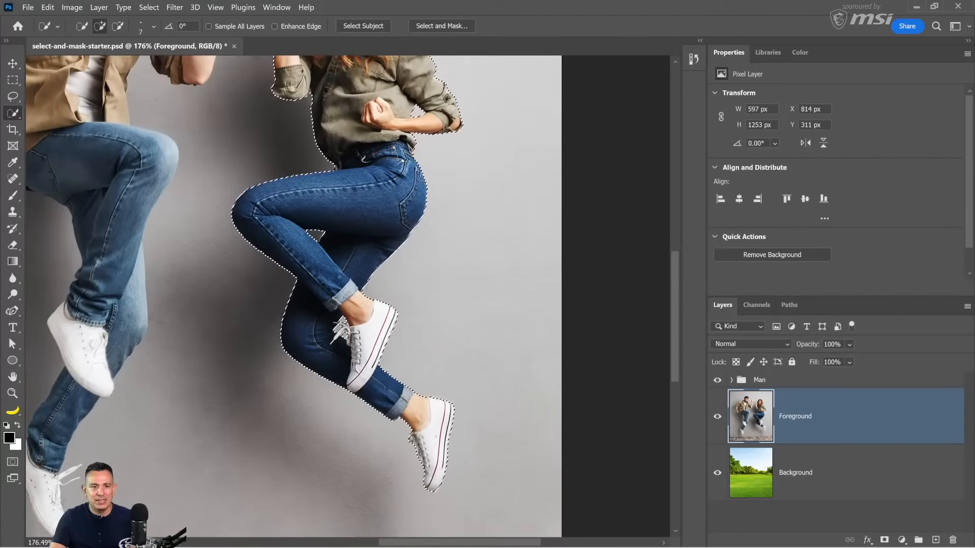
{"action": "scroll", "coordinate": [339, 277], "scroll_direction": "down", "scroll_amount": 3}
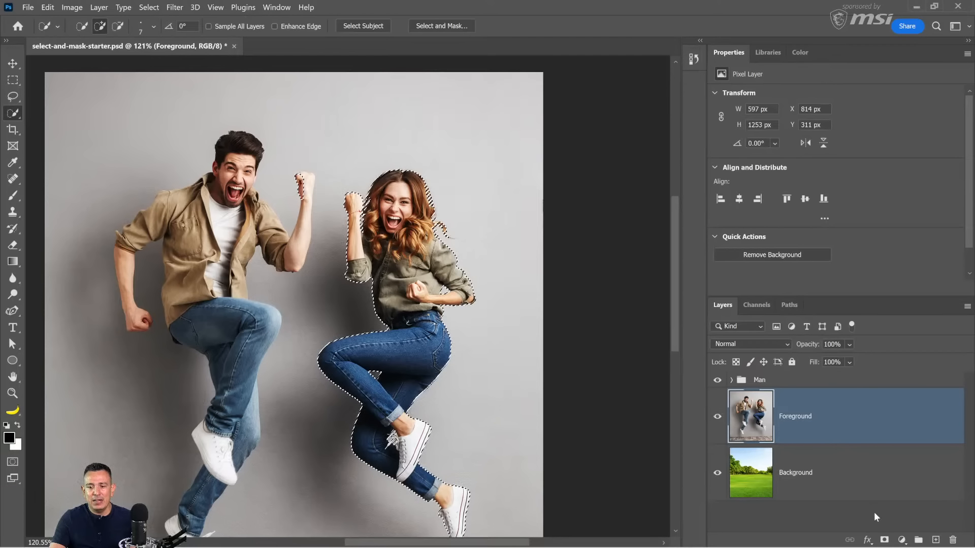
{"action": "left_click", "coordinate": [884, 539]}
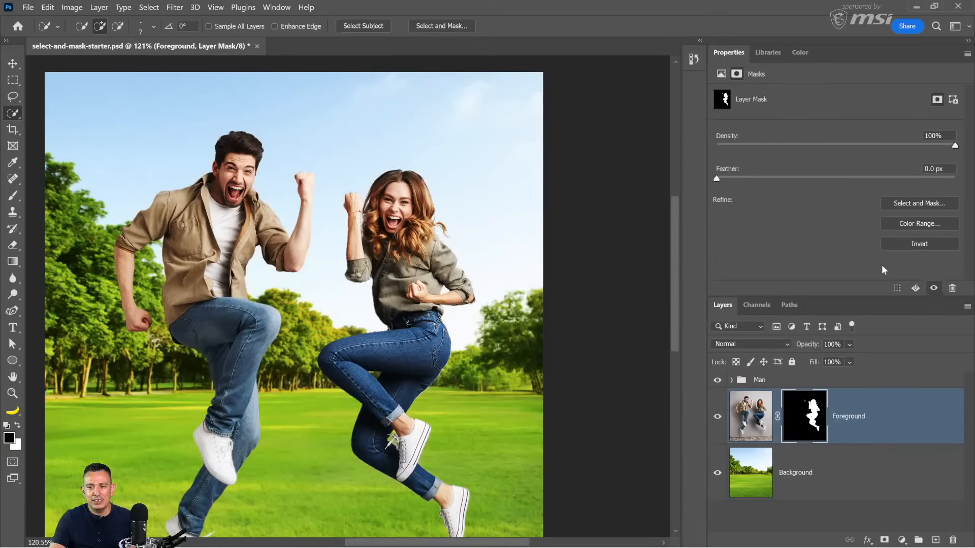
Step: Open the woman's layer mask in Select and Mask and set the global refinement Smooth to 17
{"action": "double_click", "coordinate": [800, 404]}
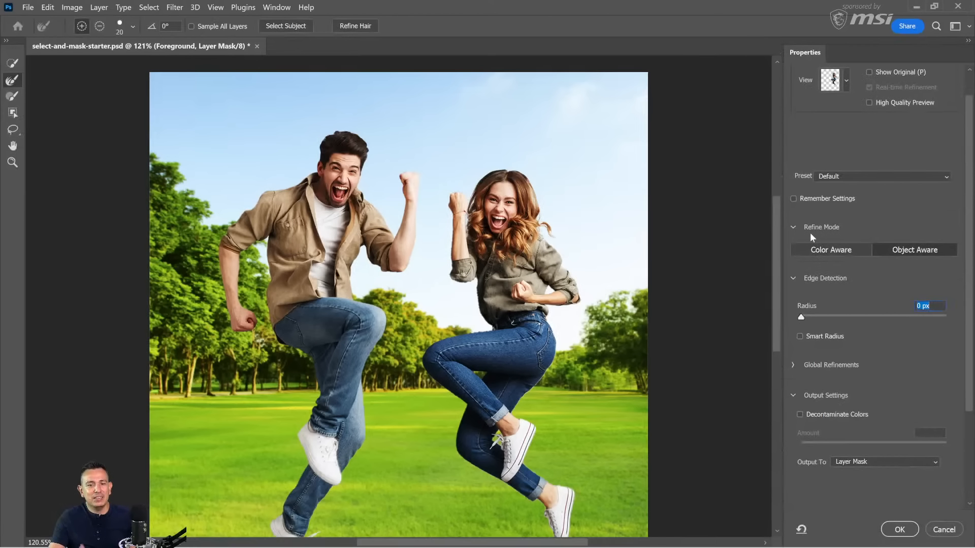
{"action": "scroll", "coordinate": [818, 392], "scroll_direction": "down", "scroll_amount": 1}
{"action": "left_click", "coordinate": [794, 344]}
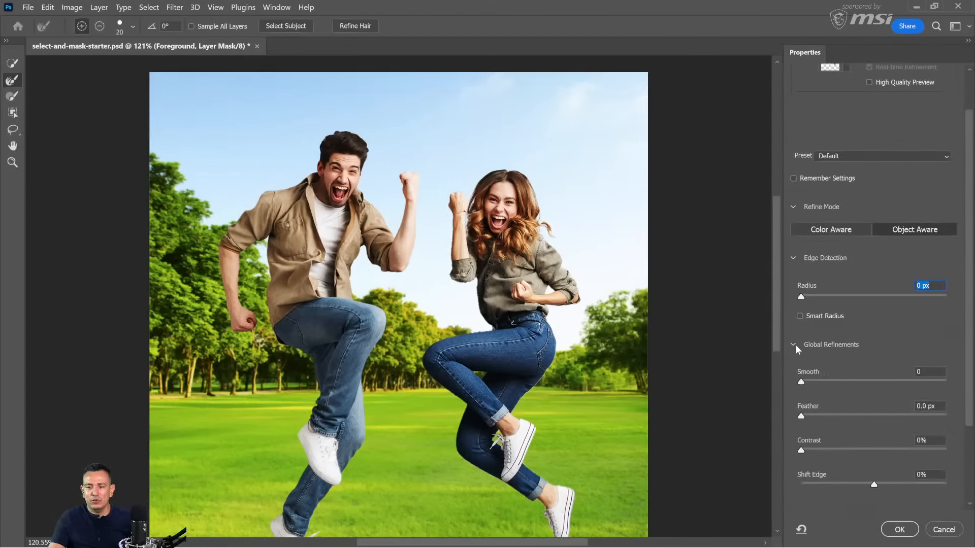
{"action": "left_click_drag", "start_coordinate": [802, 384], "coordinate": [825, 388]}
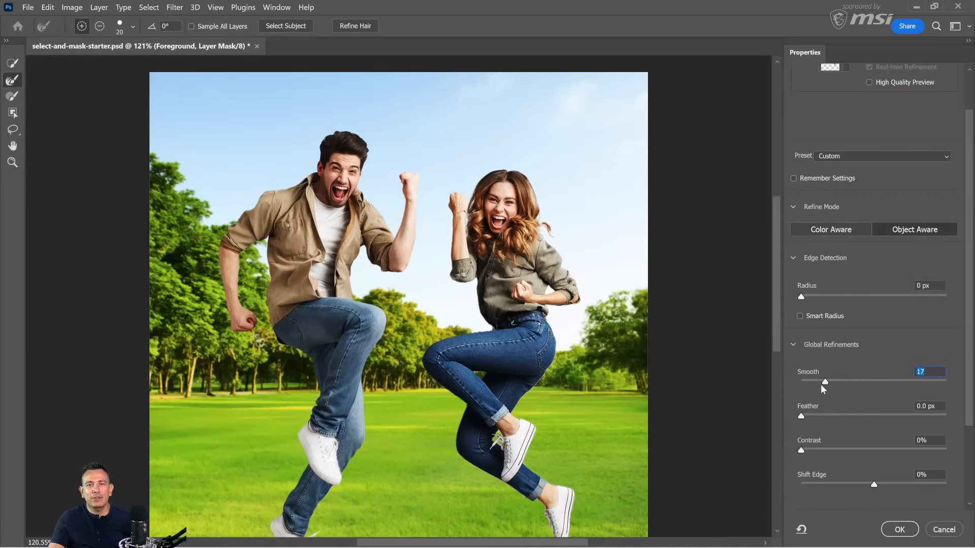
Step: Preview the mask in Black & White and compare its edge at Smooth 0 and Smooth 17
{"action": "scroll", "coordinate": [828, 166], "scroll_direction": "up", "scroll_amount": 2}
{"action": "left_click", "coordinate": [846, 101]}
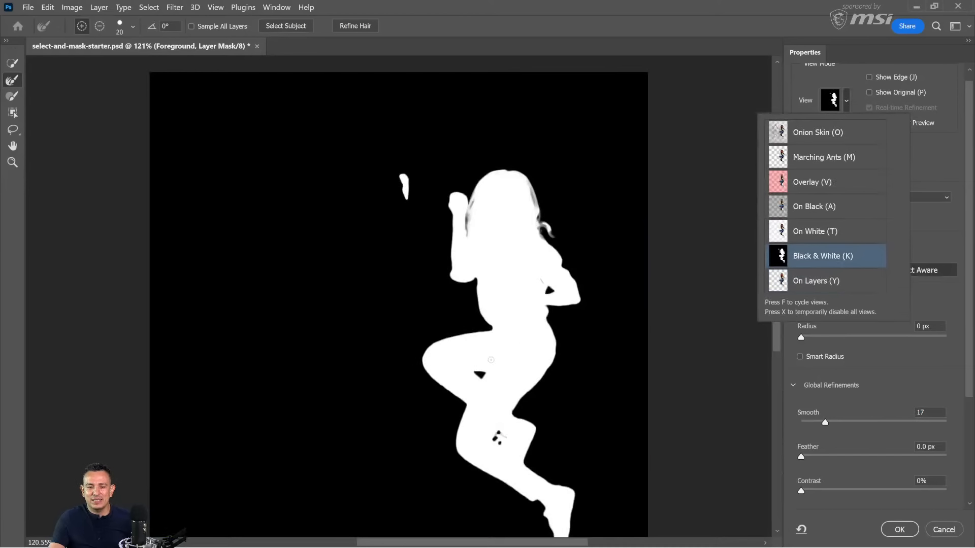
{"action": "left_click", "coordinate": [854, 104]}
{"action": "scroll", "coordinate": [506, 374], "scroll_direction": "up", "scroll_amount": 5}
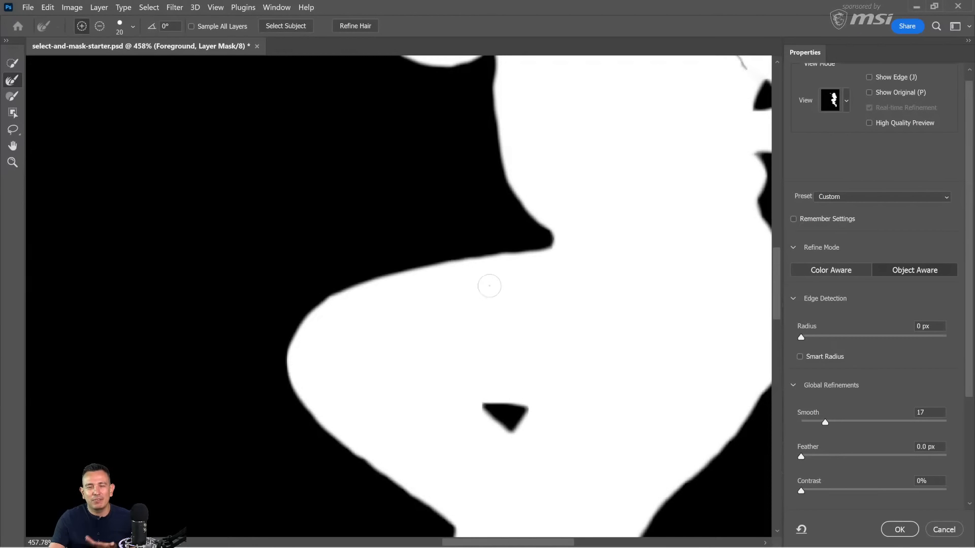
{"action": "left_click_drag", "start_coordinate": [825, 422], "coordinate": [801, 423]}
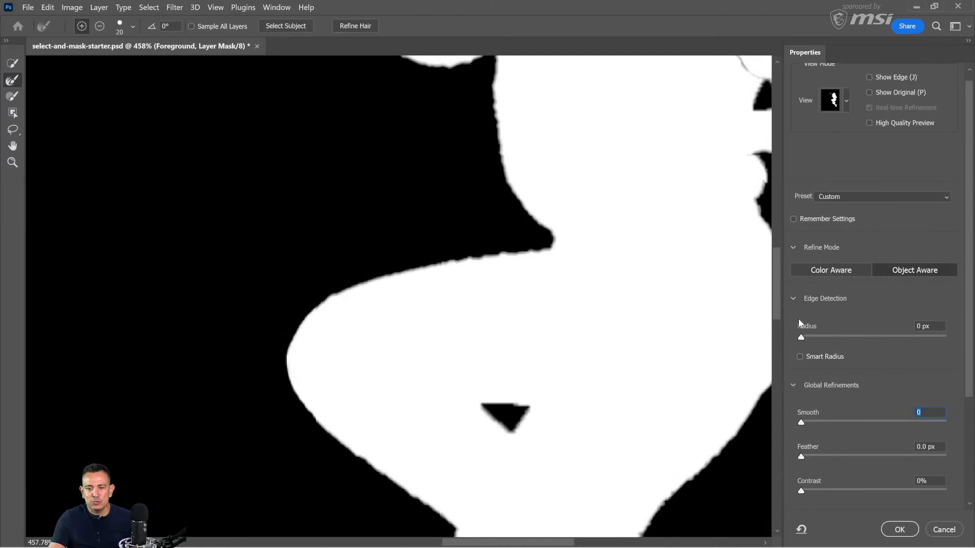
{"action": "left_click_drag", "start_coordinate": [801, 424], "coordinate": [827, 426]}
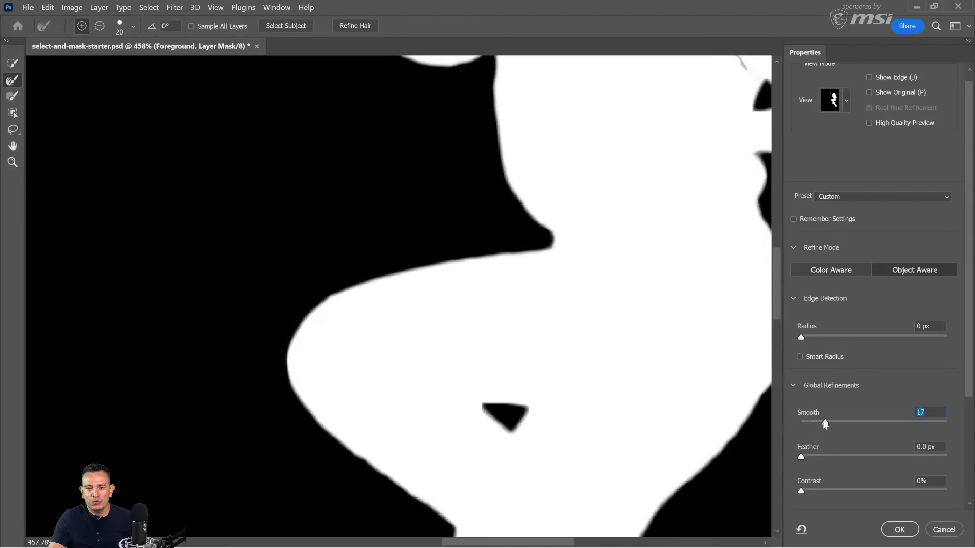
Step: Switch the mask preview to Onion Skin and set Contrast to 20%
{"action": "left_click", "coordinate": [846, 101]}
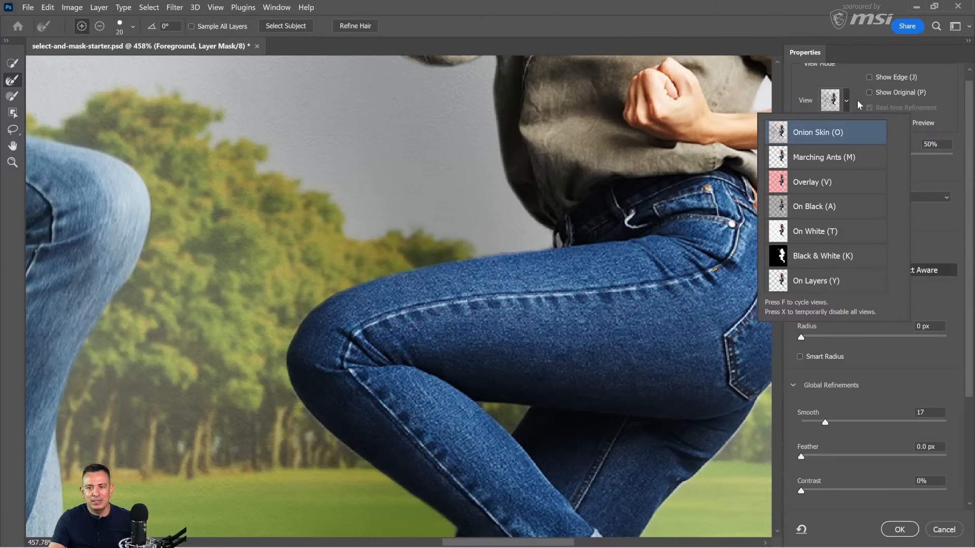
{"action": "left_click", "coordinate": [845, 108]}
{"action": "left_click_drag", "start_coordinate": [802, 493], "coordinate": [831, 494]}
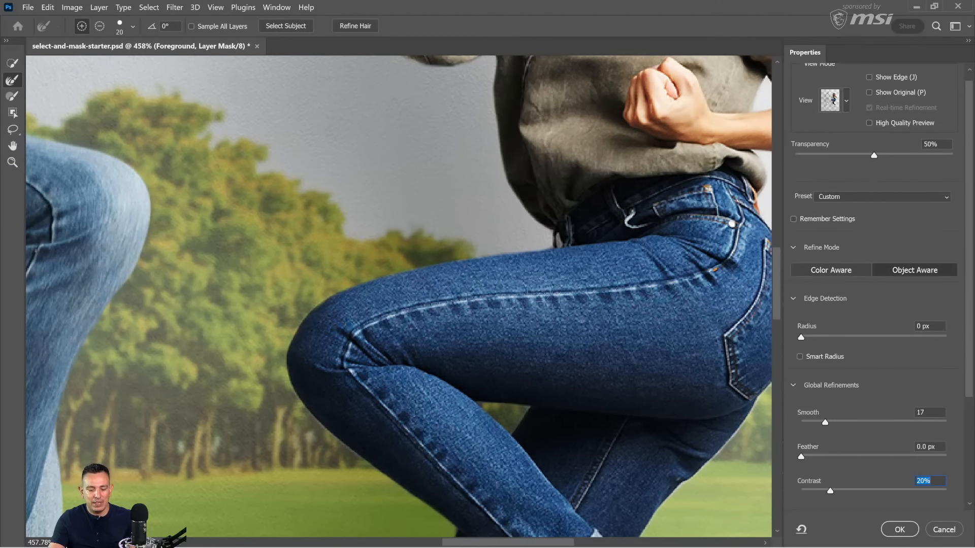
Step: Fit the image in view and apply the edge refinements with the output set to Layer Mask
{"action": "key", "text": "alt"}
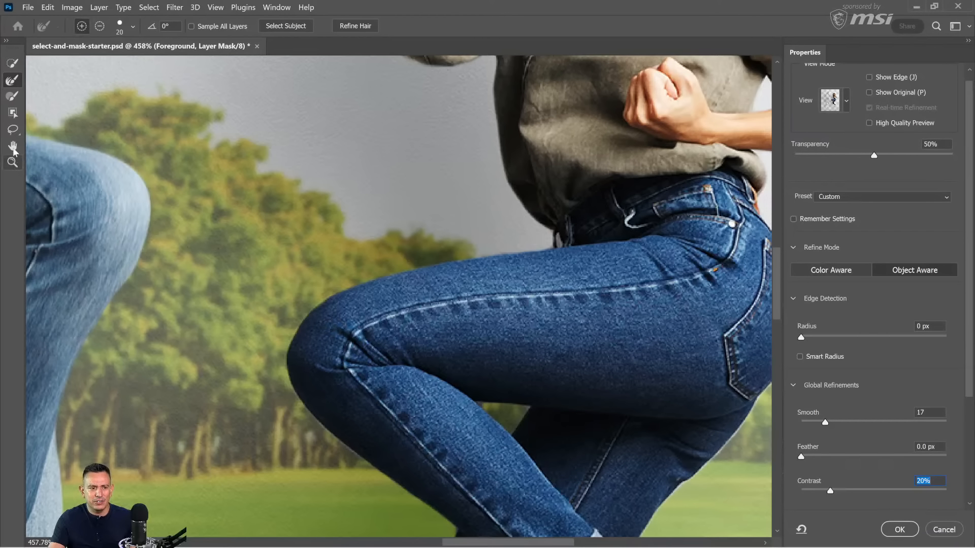
{"action": "double_click", "coordinate": [12, 146]}
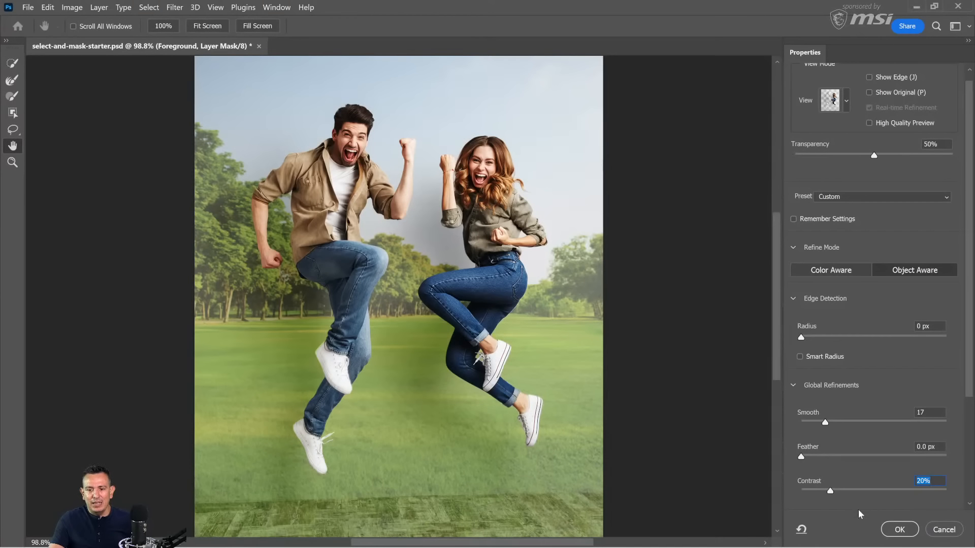
{"action": "scroll", "coordinate": [861, 456], "scroll_direction": "down", "scroll_amount": 5}
{"action": "scroll", "coordinate": [879, 427], "scroll_direction": "down", "scroll_amount": 1}
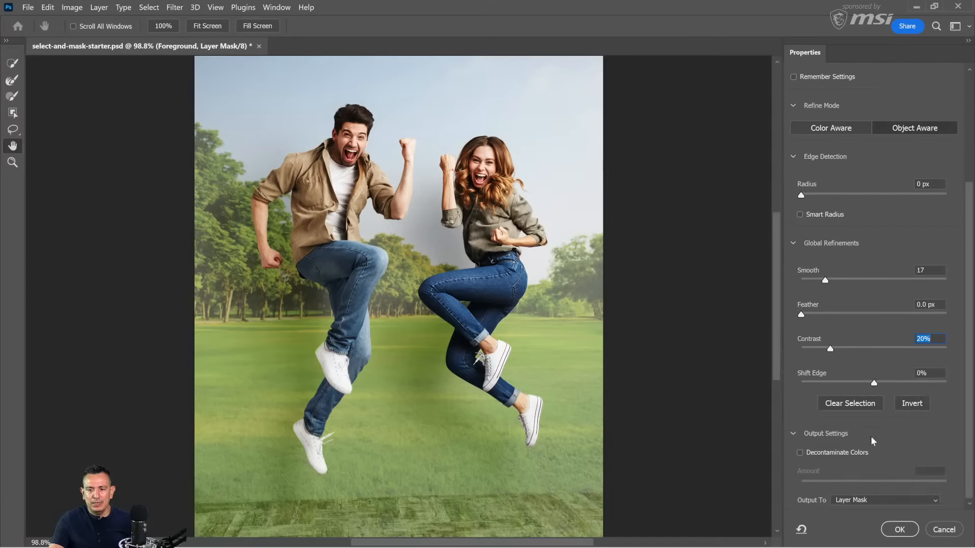
{"action": "left_click", "coordinate": [899, 530]}
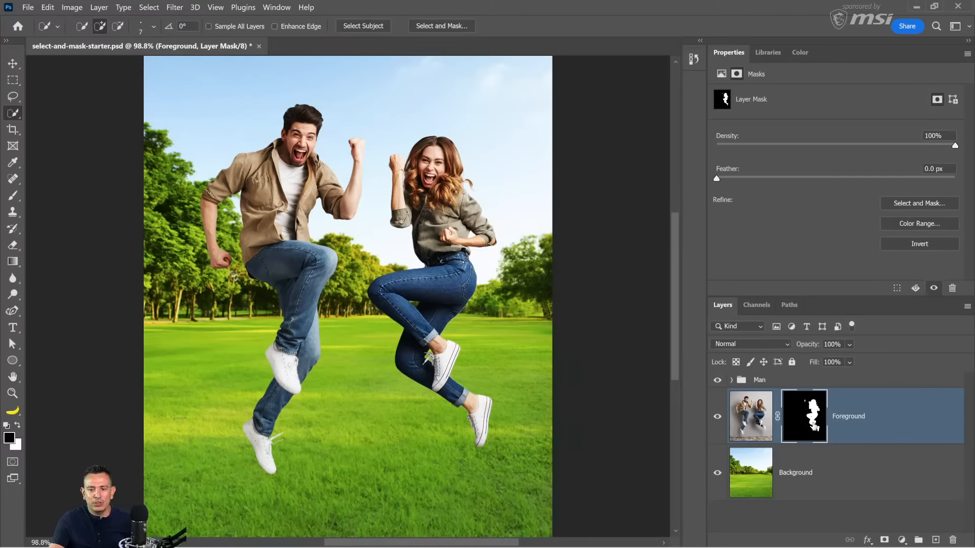
Step: Reopen the woman's layer mask in Select and Mask, activate the Refine Edge Brush and apply the output to Layer Mask
{"action": "double_click", "coordinate": [813, 424]}
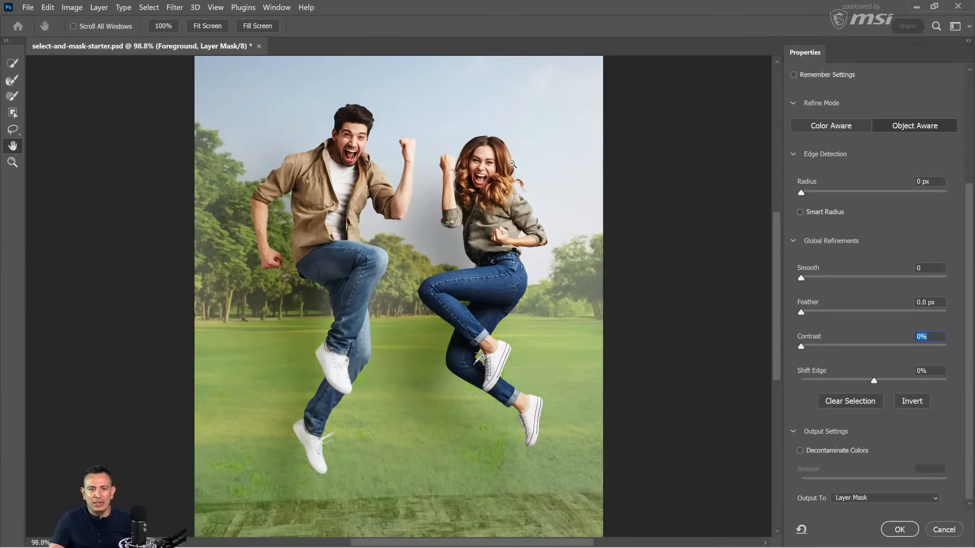
{"action": "left_click", "coordinate": [15, 83]}
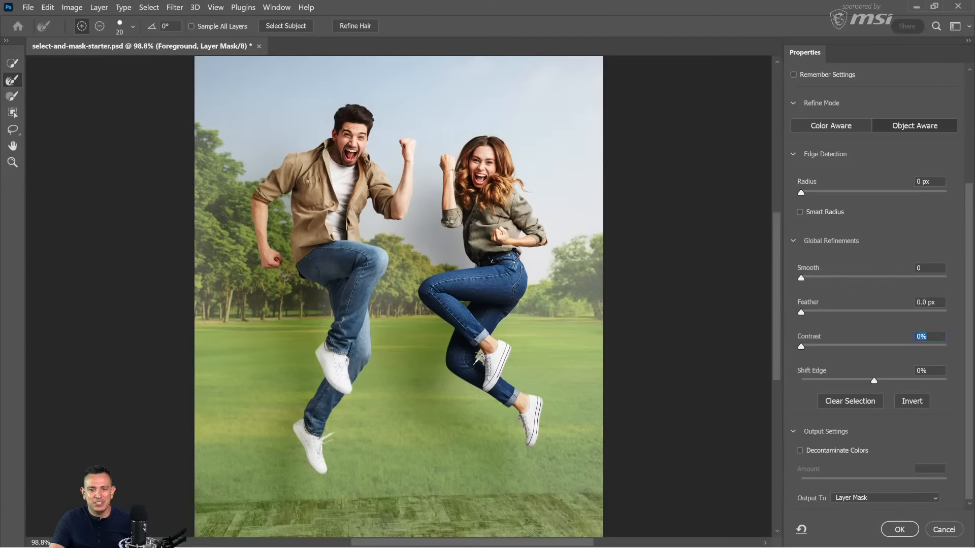
{"action": "left_click", "coordinate": [900, 529]}
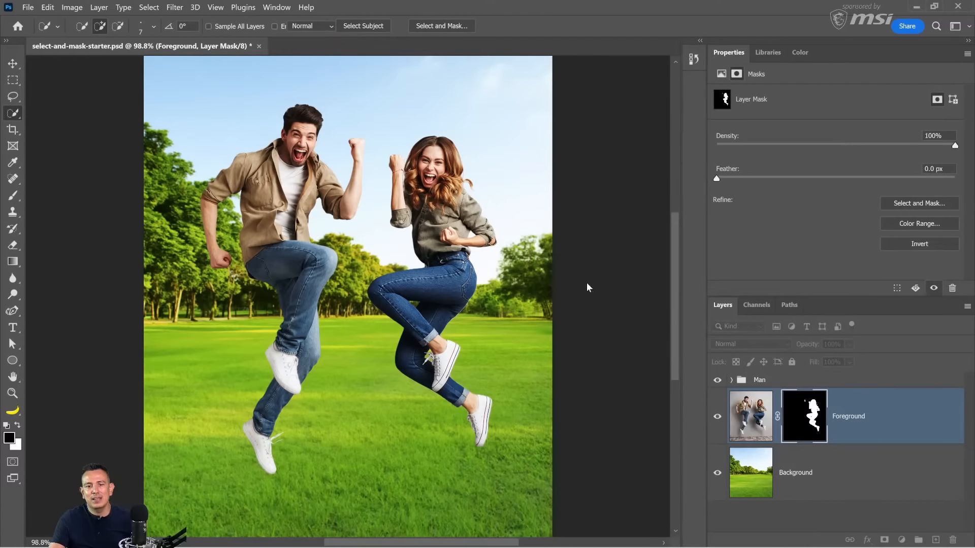
Step: Examine the woman's masked hair edge up close with the Brush set to white at size 10
{"action": "scroll", "coordinate": [454, 187], "scroll_direction": "up", "scroll_amount": 10}
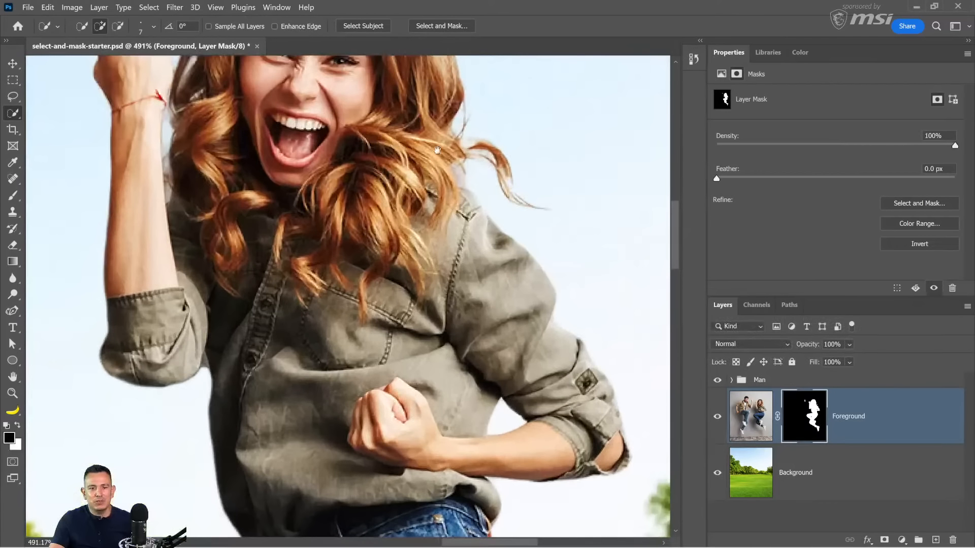
{"action": "left_click_drag", "start_coordinate": [440, 148], "coordinate": [518, 320]}
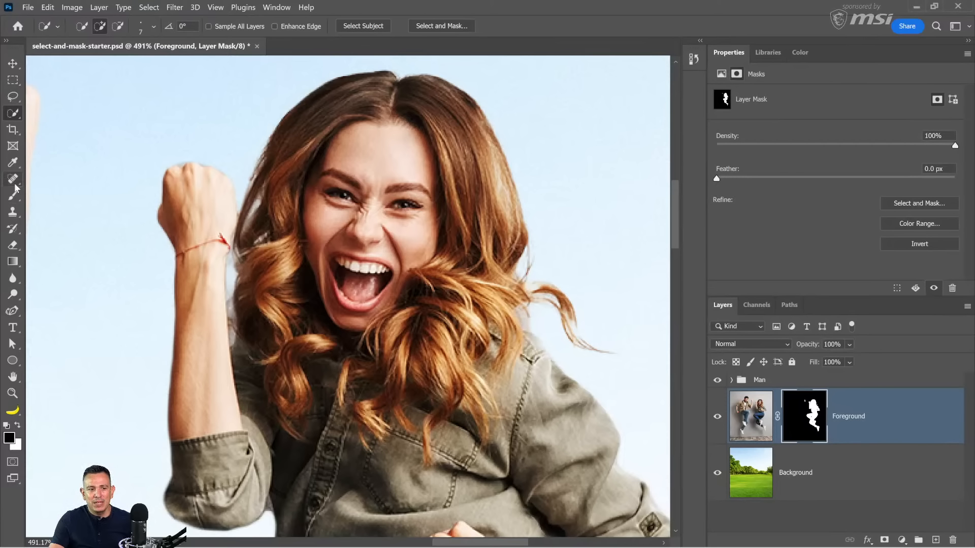
{"action": "left_click", "coordinate": [13, 196]}
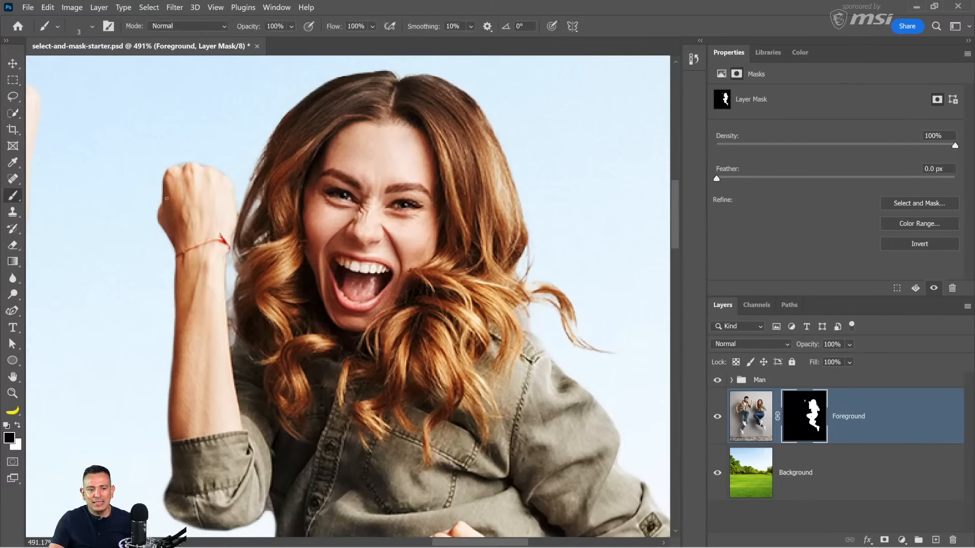
{"action": "left_click", "coordinate": [18, 426]}
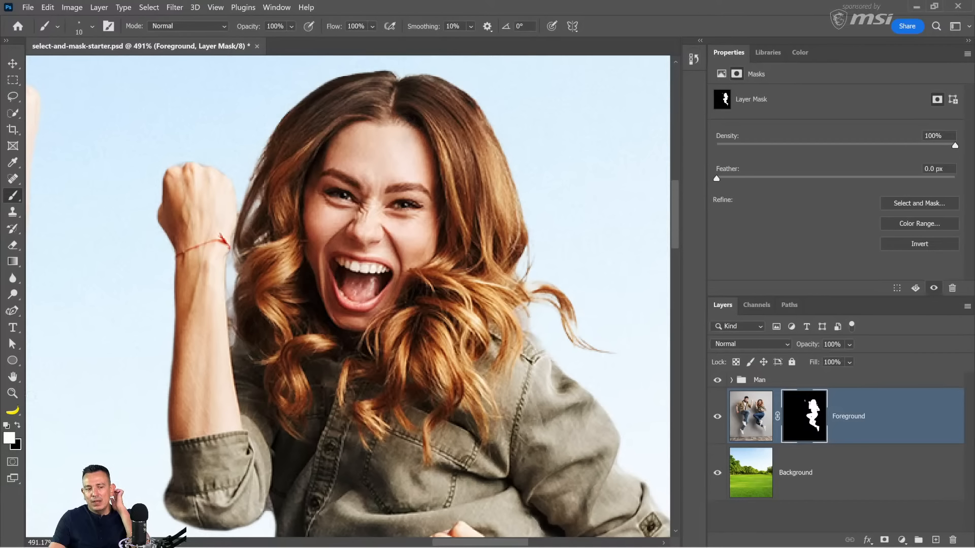
{"action": "double_click", "coordinate": [13, 377]}
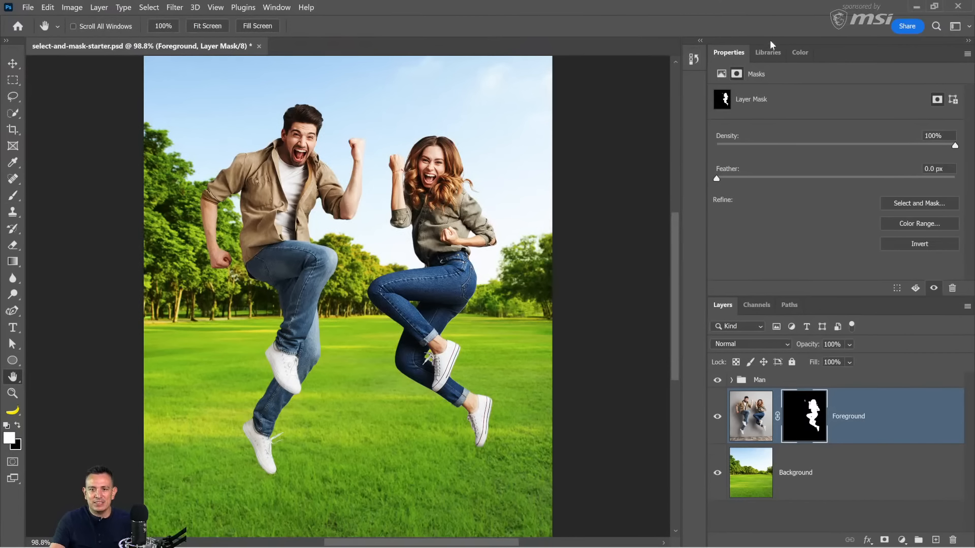
Step: Search all libraries for "hair" and load the Hair PTC brush
{"action": "left_click", "coordinate": [768, 53]}
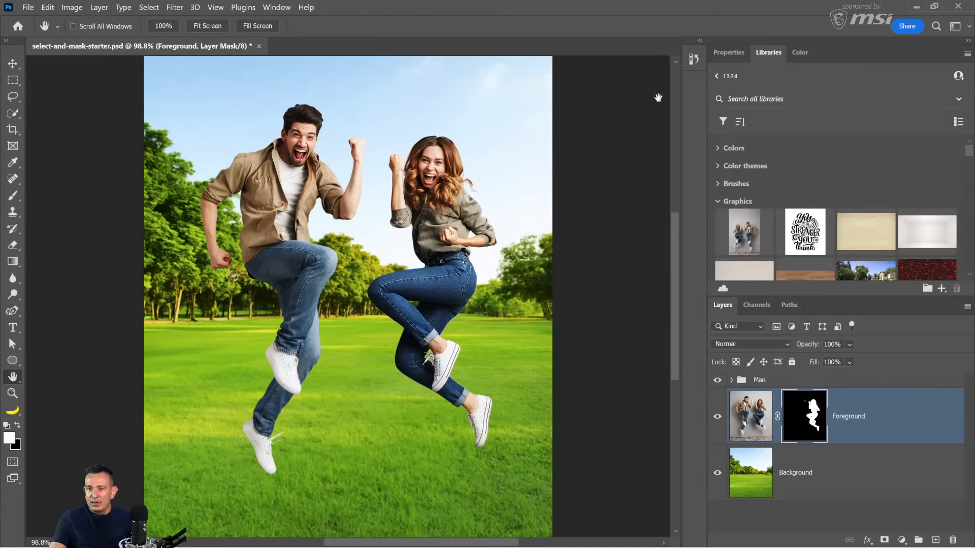
{"action": "left_click", "coordinate": [790, 96]}
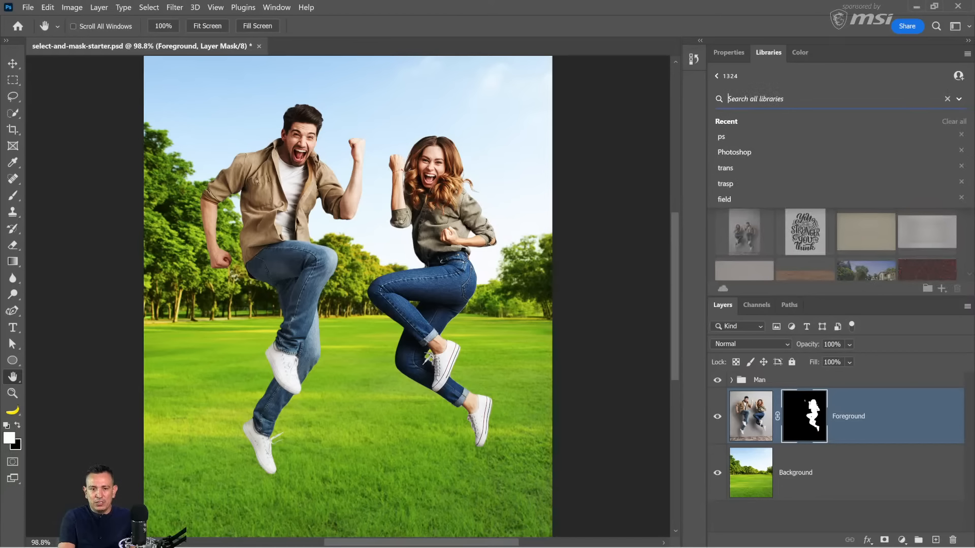
{"action": "type", "text": "bri"}
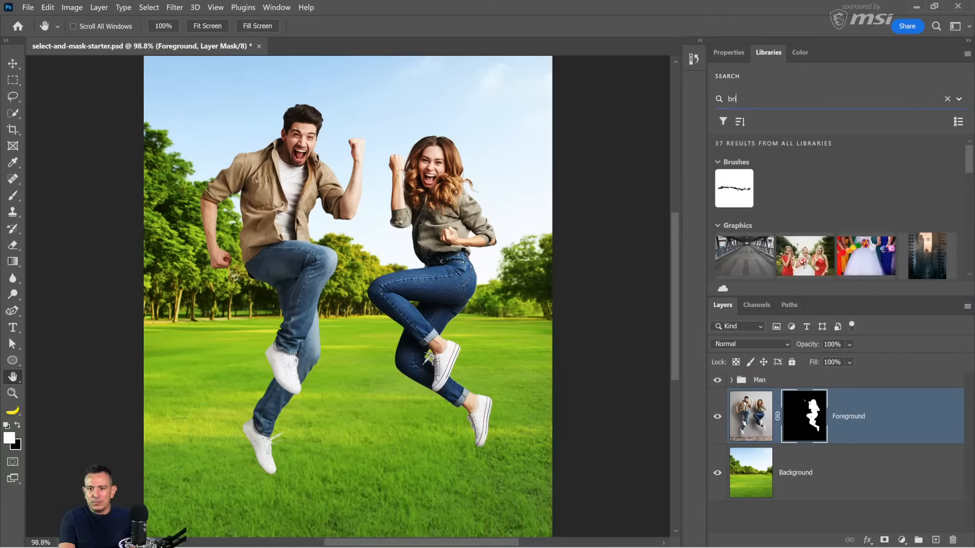
{"action": "key", "text": "BackSpace"}
{"action": "key", "text": "BackSpace"}
{"action": "key", "text": "BackSpace"}
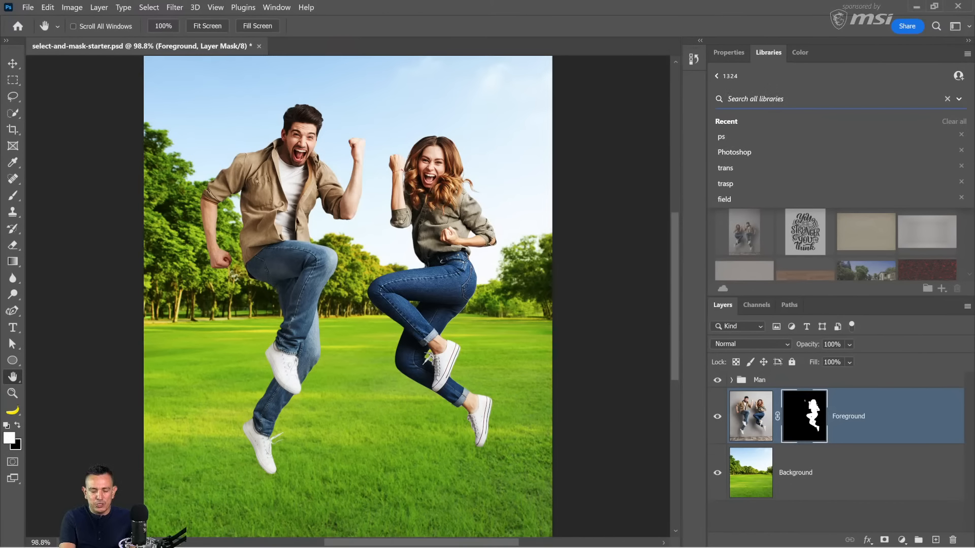
{"action": "type", "text": "hair"}
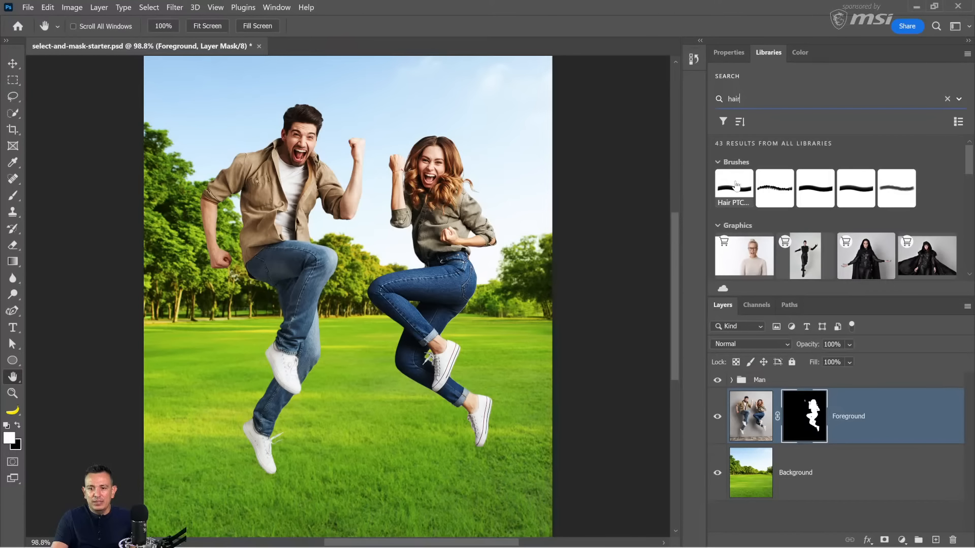
{"action": "left_click", "coordinate": [734, 188]}
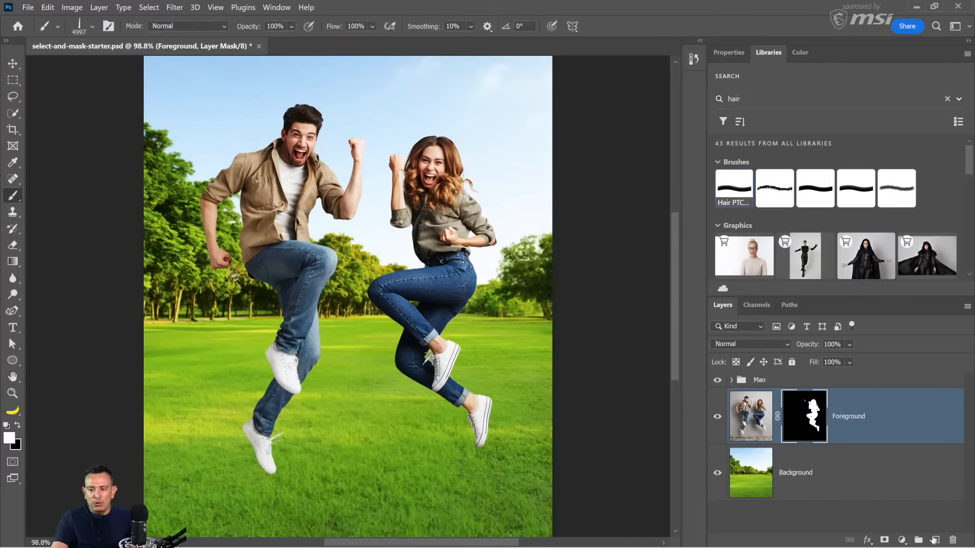
Step: Add a new layer above Foreground and try a black hair stamp at size 4997 over the woman, undoing the stamp
{"action": "left_click", "coordinate": [935, 540]}
{"action": "key", "text": "x"}
{"action": "left_click", "coordinate": [449, 257]}
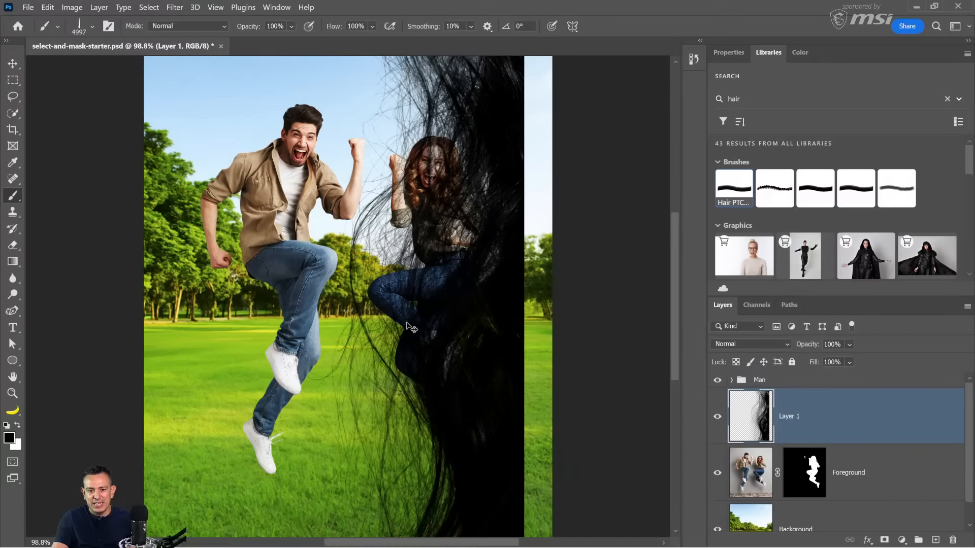
{"action": "key", "text": "ctrl+z"}
Step: Reduce the hair brush to size 400 and try a black stamp over the woman's hair beside her raised fist
{"action": "key", "text": "bracketleft"}
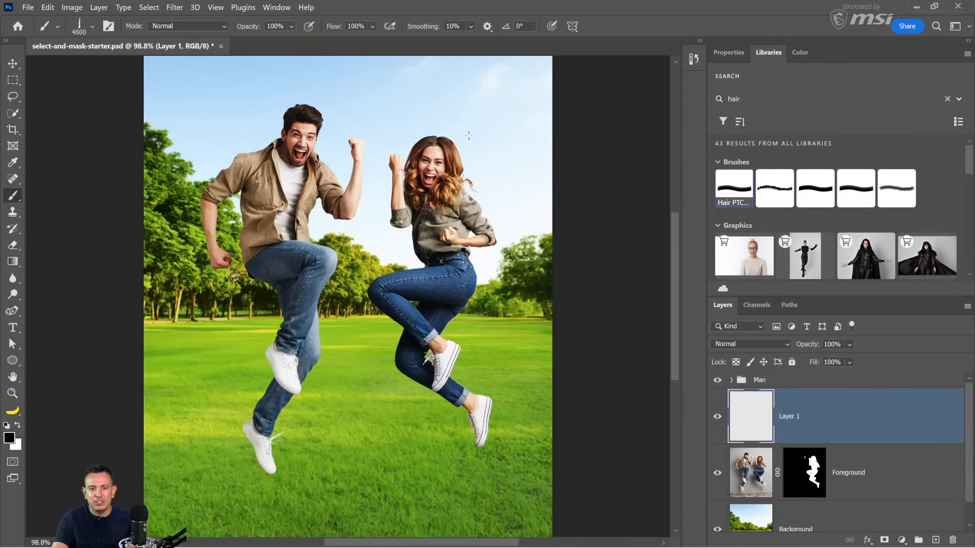
{"action": "key", "text": "bracketleft"}
{"action": "key", "text": "bracketleft"}
{"action": "key", "text": "bracketleft"}
{"action": "key", "text": "bracketleft"}
{"action": "key", "text": "bracketleft"}
{"action": "key", "text": "bracketleft"}
{"action": "key", "text": "bracketleft"}
{"action": "key", "text": "bracketleft"}
{"action": "key", "text": "bracketleft"}
{"action": "key", "text": "bracketleft"}
{"action": "key", "text": "bracketleft"}
{"action": "key", "text": "bracketleft"}
{"action": "key", "text": "bracketleft"}
{"action": "key", "text": "bracketleft"}
{"action": "key", "text": "bracketleft"}
{"action": "key", "text": "bracketleft"}
{"action": "key", "text": "bracketleft"}
{"action": "key", "text": "bracketleft"}
{"action": "key", "text": "bracketleft"}
{"action": "key", "text": "bracketleft"}
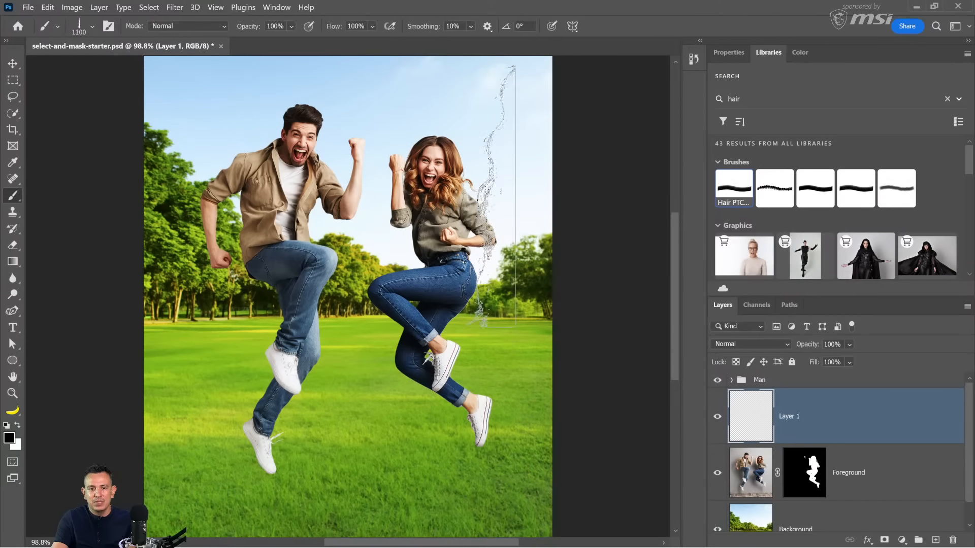
{"action": "key", "text": "bracketleft"}
{"action": "scroll", "coordinate": [409, 155], "scroll_direction": "up", "scroll_amount": 6}
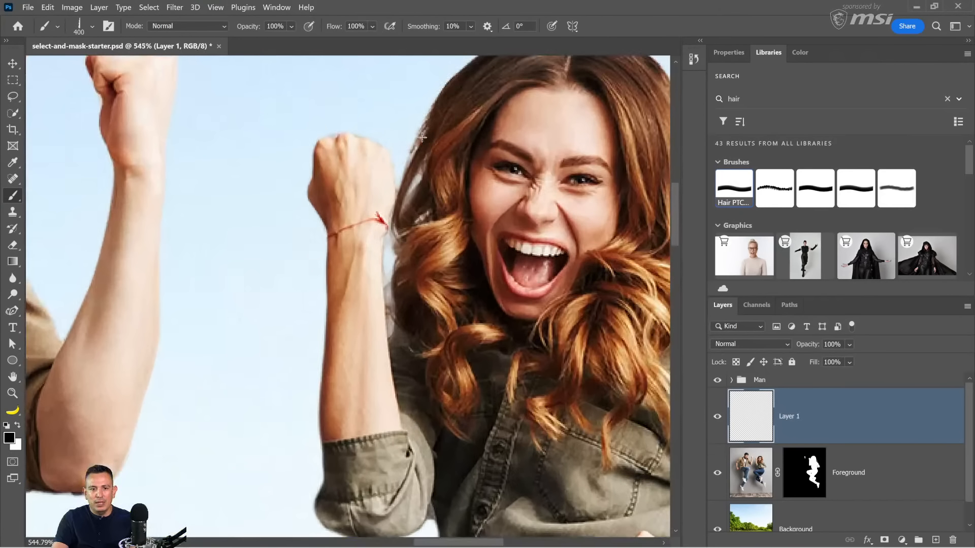
{"action": "left_click_drag", "start_coordinate": [422, 137], "coordinate": [350, 281]}
{"action": "left_click", "coordinate": [351, 281]}
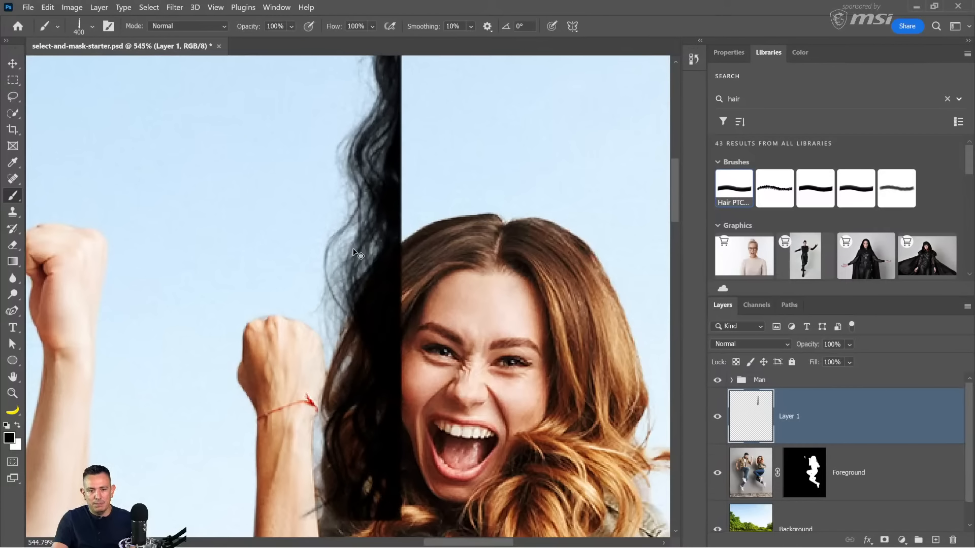
{"action": "key", "text": "ctrl+z"}
Step: Set the hair brush to size 200 and rotate its tip to -33° to follow the slope of the woman's hair
{"action": "key", "text": "bracketleft"}
{"action": "key", "text": "bracketleft"}
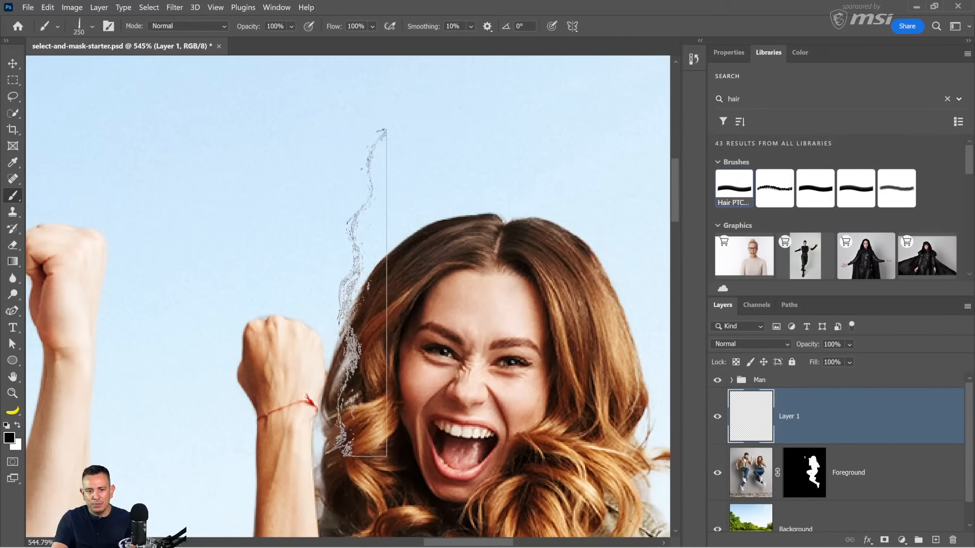
{"action": "key", "text": "Right"}
{"action": "key", "text": "Right"}
{"action": "key", "text": "Right"}
{"action": "key", "text": "Right"}
{"action": "key", "text": "Right"}
{"action": "key", "text": "Right"}
{"action": "key", "text": "Right"}
{"action": "key", "text": "Right"}
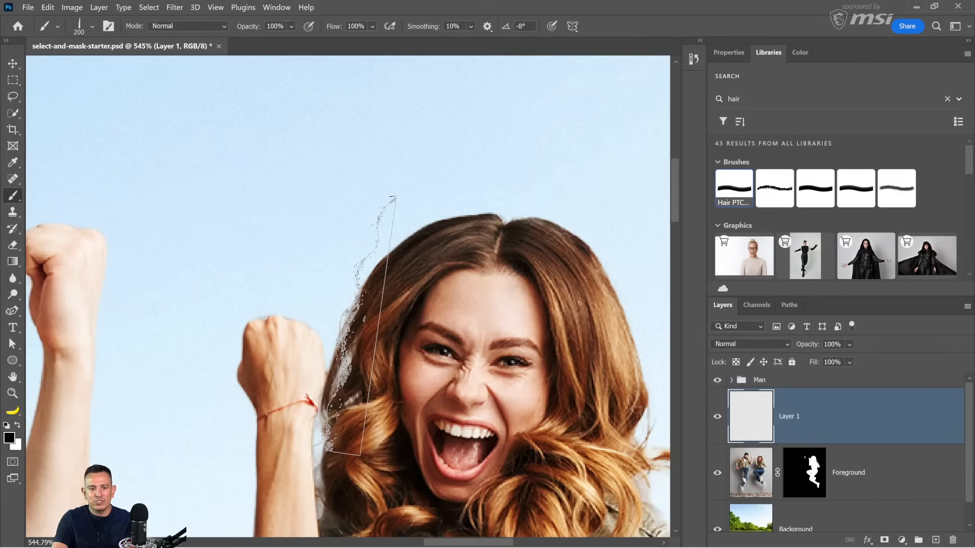
{"action": "key", "text": "Right"}
{"action": "key", "text": "Right"}
{"action": "key", "text": "Right"}
{"action": "key", "text": "Right"}
{"action": "key", "text": "Right"}
{"action": "key", "text": "Right"}
{"action": "key", "text": "Right"}
{"action": "key", "text": "Right"}
{"action": "key", "text": "Right"}
{"action": "key", "text": "Right"}
{"action": "key", "text": "Right"}
{"action": "key", "text": "Right"}
{"action": "key", "text": "Right"}
{"action": "key", "text": "Right"}
{"action": "key", "text": "Right"}
{"action": "key", "text": "Right"}
{"action": "key", "text": "Right"}
{"action": "key", "text": "Right"}
{"action": "key", "text": "Right"}
{"action": "key", "text": "Right"}
{"action": "key", "text": "Right"}
{"action": "key", "text": "Right"}
{"action": "key", "text": "Right"}
{"action": "key", "text": "Right"}
{"action": "key", "text": "Right"}
{"action": "key", "text": "Right"}
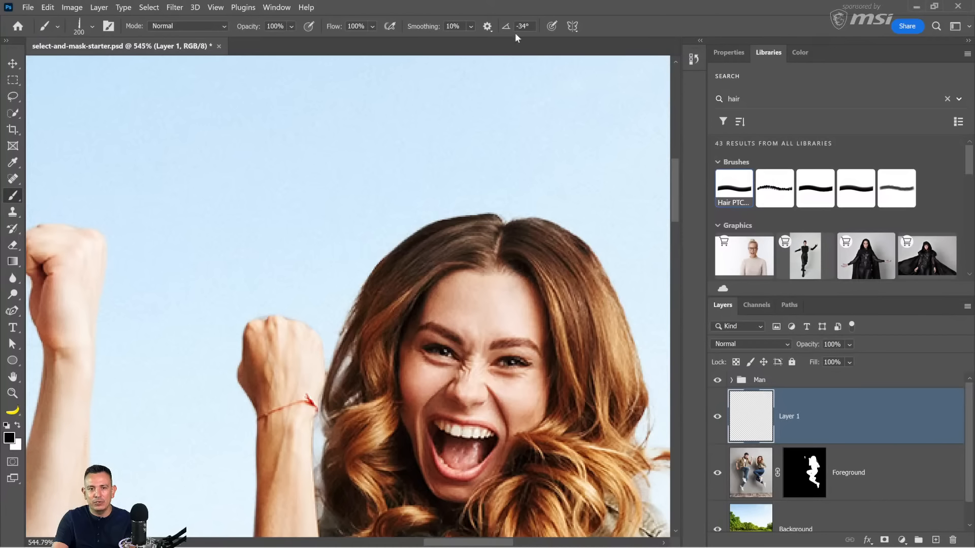
{"action": "key", "text": "Left"}
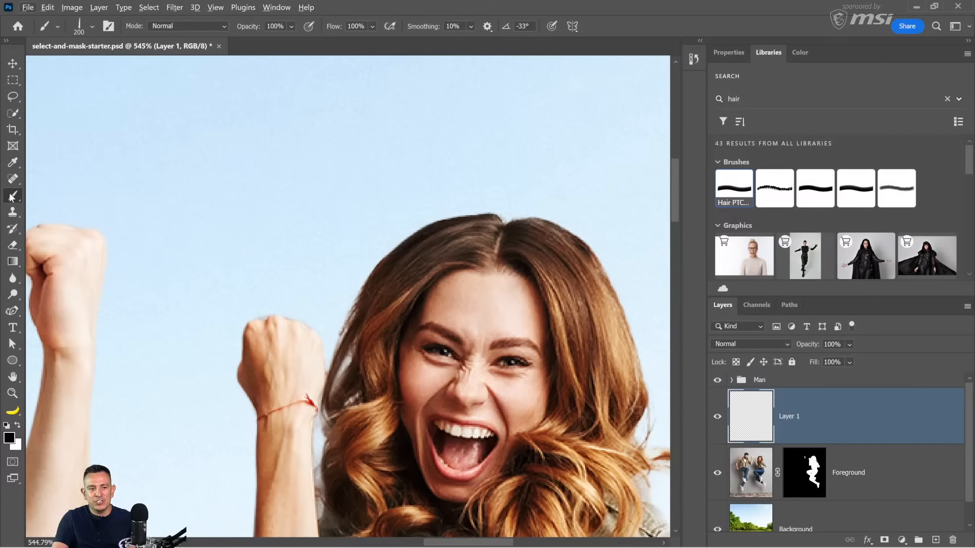
Step: Stamp hair strands along the woman's hair edge beside her raised fist in a dark brown sampled from her hair
{"action": "mouse_move", "coordinate": [358, 260]}
{"action": "left_mouse_down"}
{"action": "mouse_move", "coordinate": [373, 258]}
{"action": "mouse_move", "coordinate": [384, 302]}
{"action": "mouse_move", "coordinate": [374, 312]}
{"action": "mouse_move", "coordinate": [386, 302]}
{"action": "left_mouse_up"}
{"action": "left_click", "coordinate": [394, 287]}
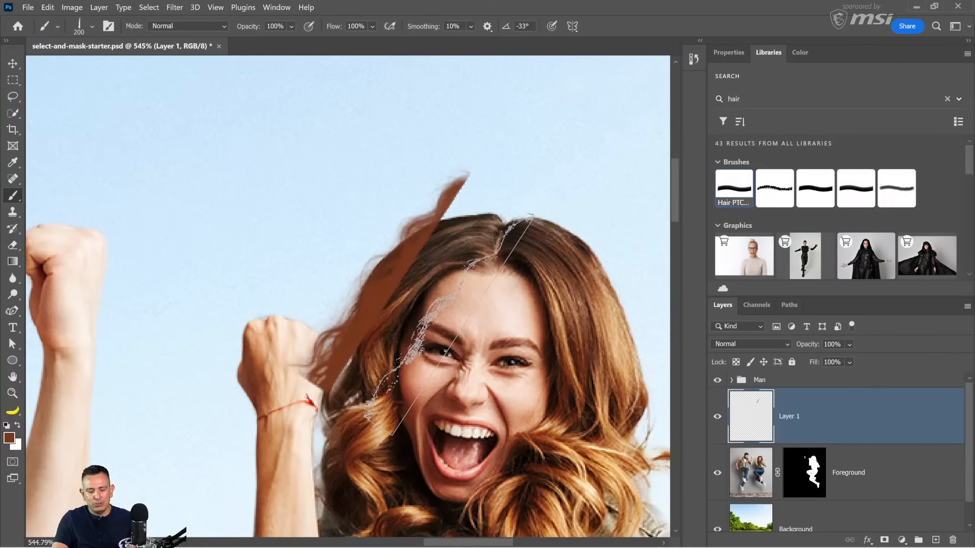
{"action": "key", "text": "ctrl+z"}
{"action": "left_click", "coordinate": [399, 262], "text": "alt"}
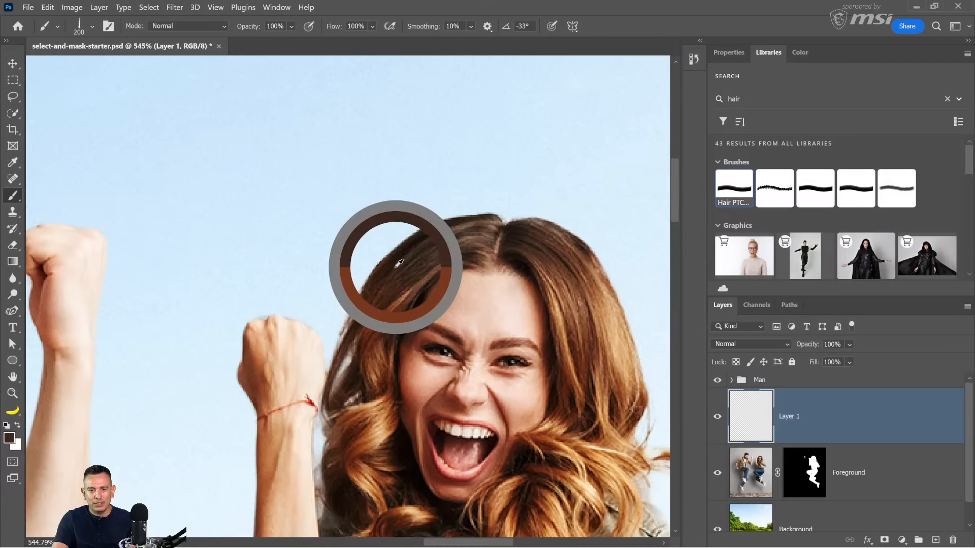
{"action": "left_click", "coordinate": [383, 279]}
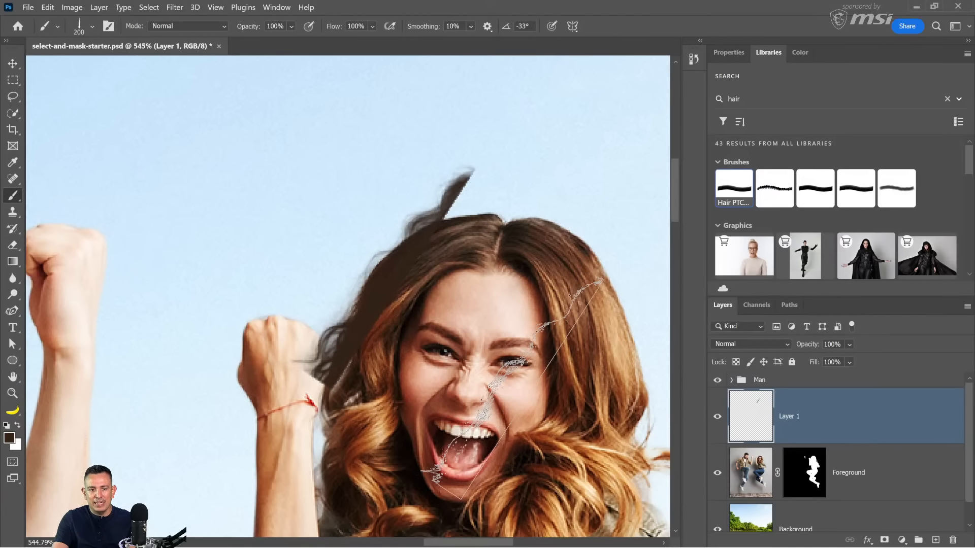
Step: Move Layer 1 beneath Foreground and shift the painted strands down behind the woman's hair
{"action": "left_click_drag", "start_coordinate": [759, 433], "coordinate": [763, 498]}
{"action": "left_click", "coordinate": [12, 63]}
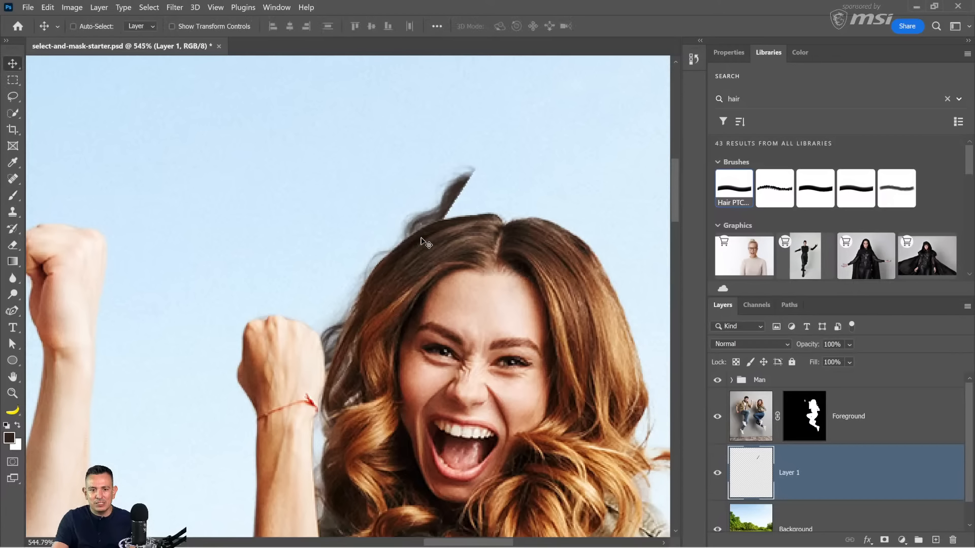
{"action": "mouse_move", "coordinate": [432, 230]}
{"action": "left_mouse_down"}
{"action": "mouse_move", "coordinate": [416, 260]}
{"action": "mouse_move", "coordinate": [424, 249]}
{"action": "mouse_move", "coordinate": [409, 245]}
{"action": "mouse_move", "coordinate": [396, 278]}
{"action": "mouse_move", "coordinate": [399, 286]}
{"action": "mouse_move", "coordinate": [418, 259]}
{"action": "mouse_move", "coordinate": [407, 264]}
{"action": "mouse_move", "coordinate": [433, 279]}
{"action": "left_mouse_up"}
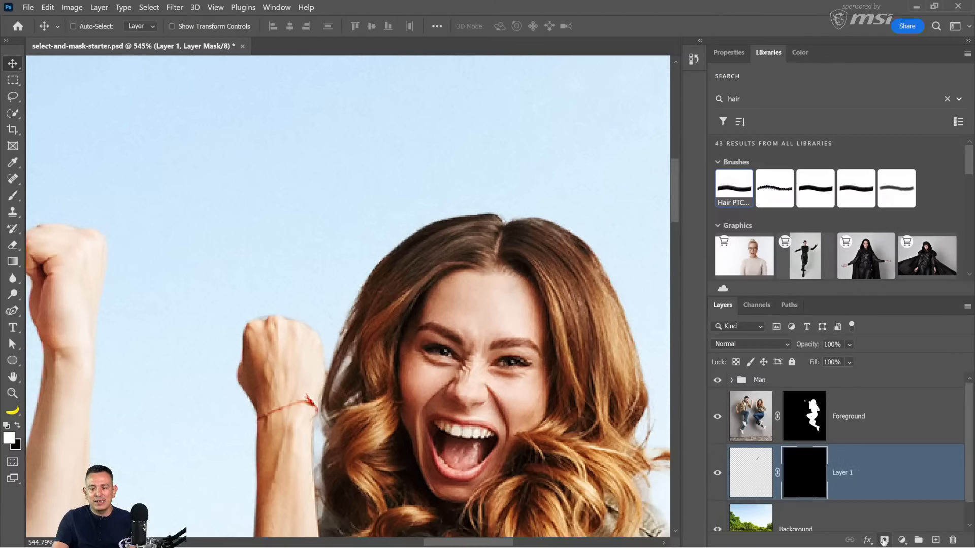
Step: Add a black layer mask to Layer 1 and reveal strands beside the woman's hair with a soft white 35 px brush
{"action": "left_click", "coordinate": [884, 539], "text": "alt"}
{"action": "left_click", "coordinate": [13, 196]}
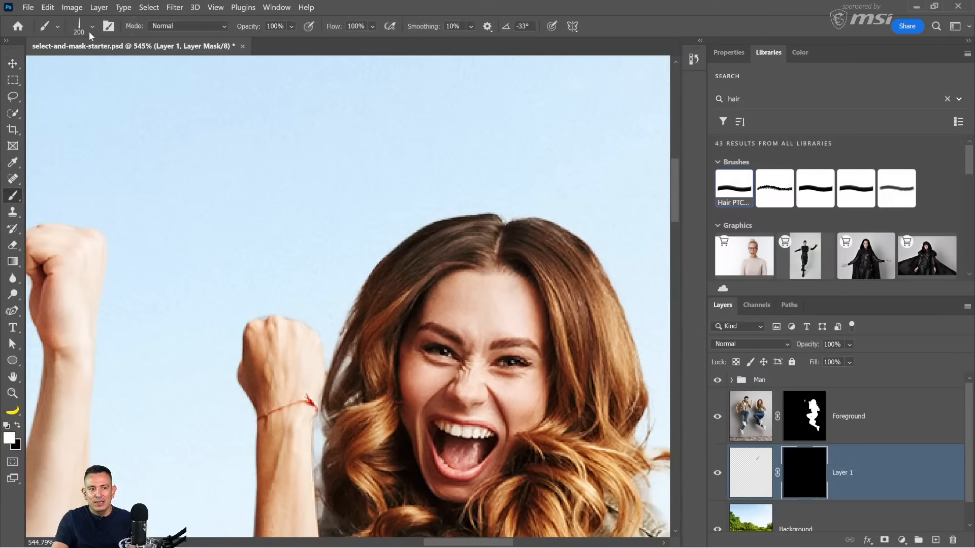
{"action": "left_click", "coordinate": [90, 30]}
{"action": "left_click", "coordinate": [129, 144]}
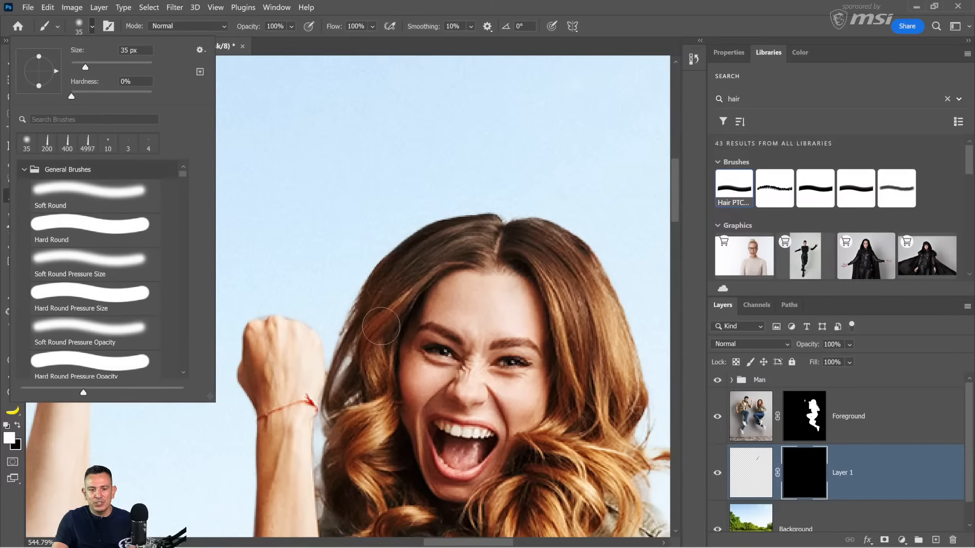
{"action": "mouse_move", "coordinate": [370, 303]}
{"action": "left_mouse_down"}
{"action": "mouse_move", "coordinate": [322, 363]}
{"action": "mouse_move", "coordinate": [333, 361]}
{"action": "mouse_move", "coordinate": [335, 404]}
{"action": "left_mouse_up"}
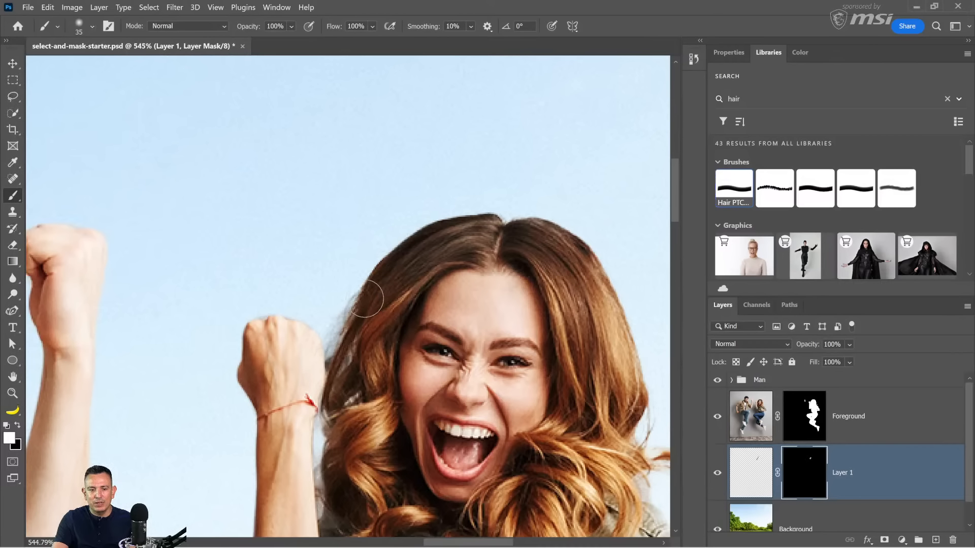
{"action": "left_click_drag", "start_coordinate": [335, 440], "coordinate": [335, 456]}
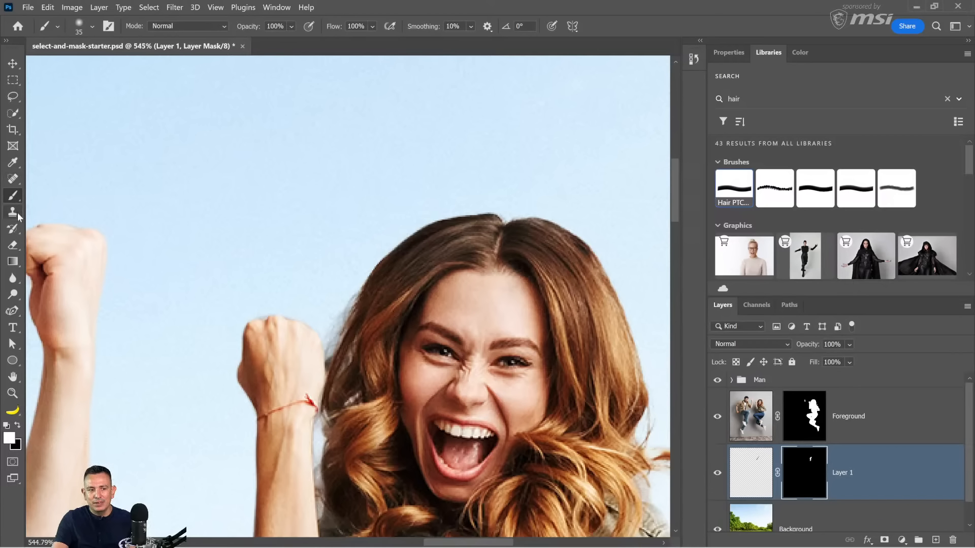
Step: Add a new layer above Layer 1 and choose the 200 px hair brush with its tip flipped horizontally
{"action": "left_click", "coordinate": [935, 540]}
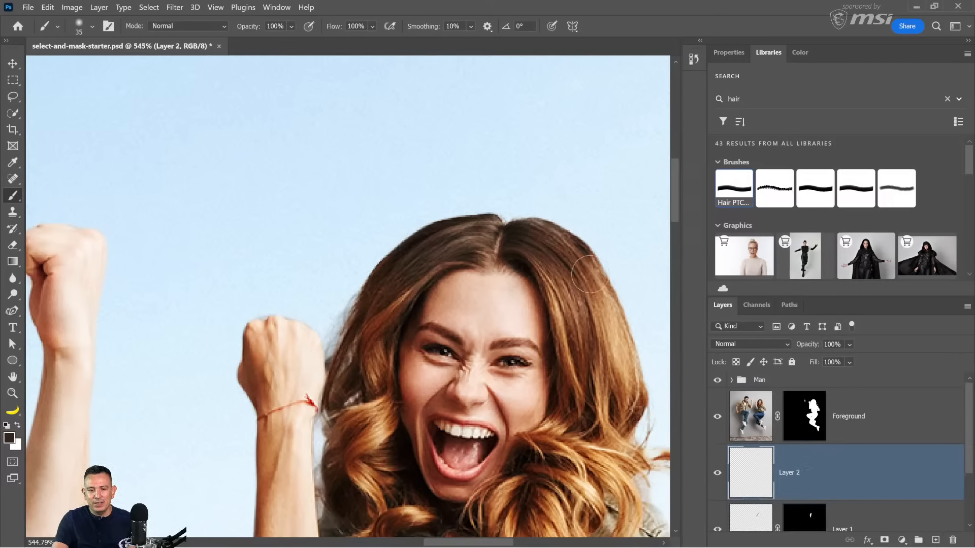
{"action": "left_click", "coordinate": [93, 27]}
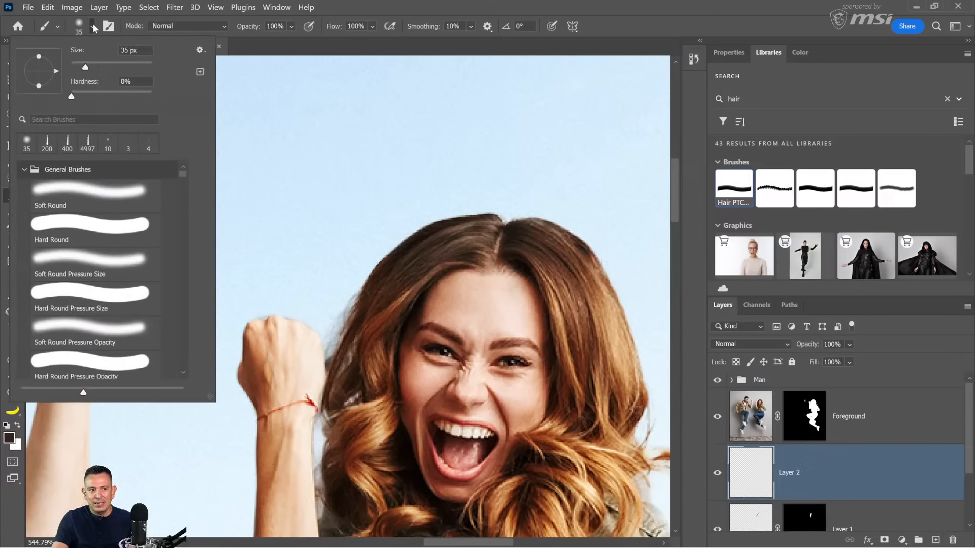
{"action": "left_click", "coordinate": [45, 140]}
{"action": "key", "text": "Return"}
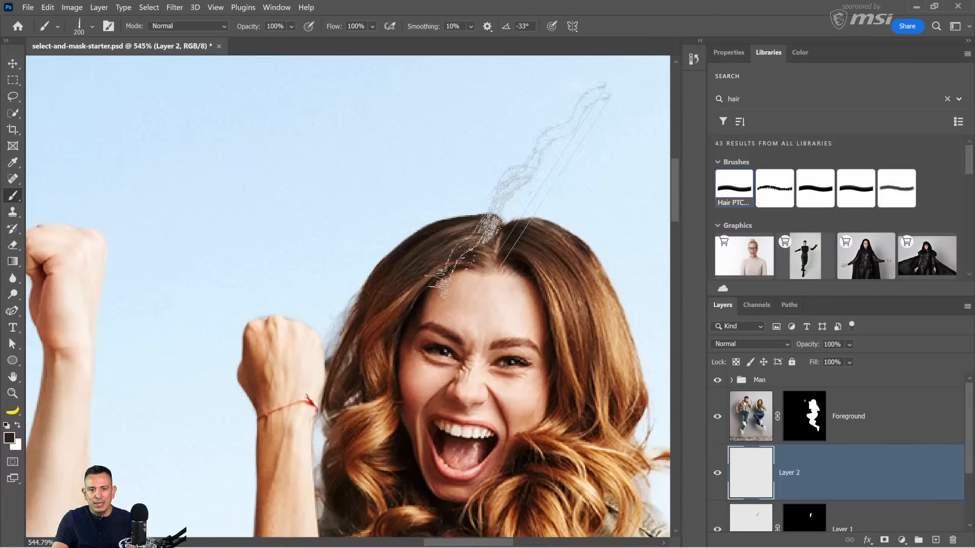
{"action": "left_click", "coordinate": [110, 26]}
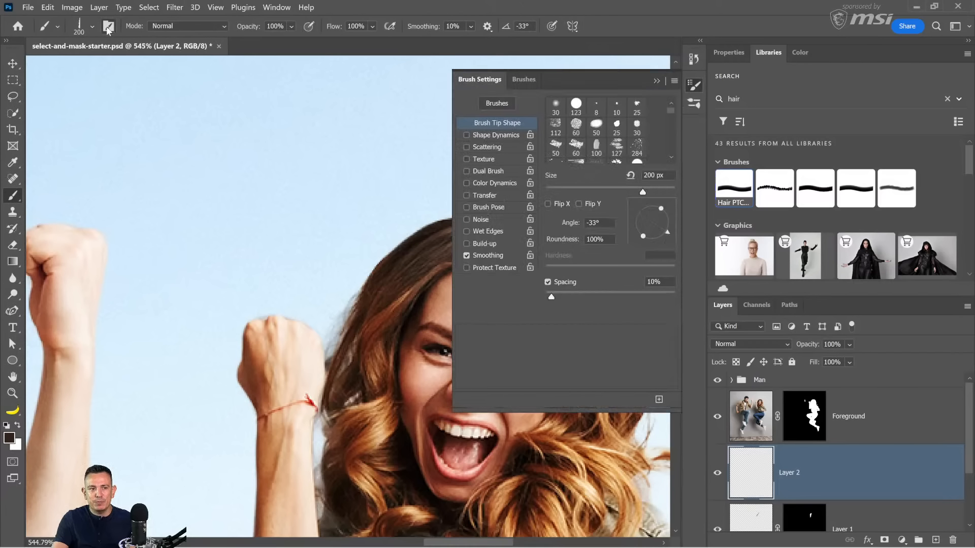
{"action": "left_click", "coordinate": [548, 204]}
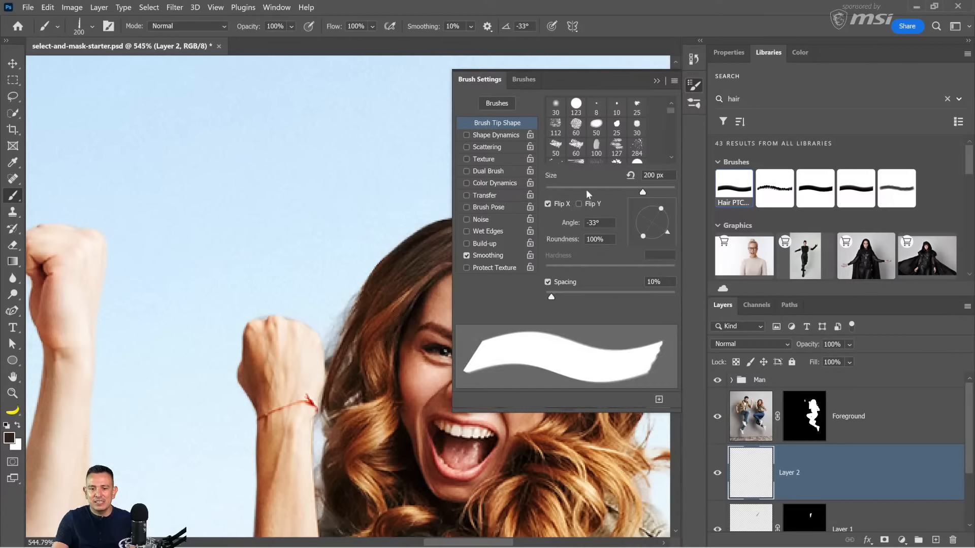
{"action": "left_click", "coordinate": [657, 81]}
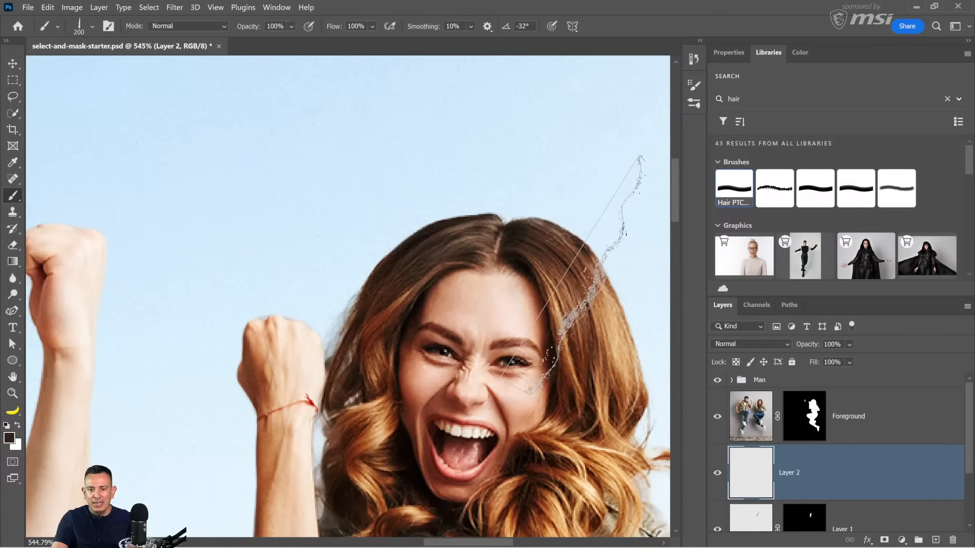
Step: Rotate the hair brush tip to 9° and stamp dark and light brown strands along the hair edge opposite the woman's raised fist
{"action": "key", "text": "Left"}
{"action": "key", "text": "Left"}
{"action": "key", "text": "Left"}
{"action": "key", "text": "Left"}
{"action": "key", "text": "Left"}
{"action": "key", "text": "Left"}
{"action": "key", "text": "Left"}
{"action": "key", "text": "Left"}
{"action": "key", "text": "Left"}
{"action": "key", "text": "Left"}
{"action": "key", "text": "Left"}
{"action": "key", "text": "Left"}
{"action": "key", "text": "Left"}
{"action": "key", "text": "Left"}
{"action": "key", "text": "Left"}
{"action": "key", "text": "Left"}
{"action": "key", "text": "Left"}
{"action": "key", "text": "Left"}
{"action": "key", "text": "Left"}
{"action": "key", "text": "Left"}
{"action": "key", "text": "Left"}
{"action": "key", "text": "Left"}
{"action": "key", "text": "Left"}
{"action": "key", "text": "Left"}
{"action": "key", "text": "Left"}
{"action": "key", "text": "Left"}
{"action": "key", "text": "Left"}
{"action": "key", "text": "Left"}
{"action": "key", "text": "Left"}
{"action": "key", "text": "Left"}
{"action": "key", "text": "Left"}
{"action": "key", "text": "Left"}
{"action": "key", "text": "Left"}
{"action": "key", "text": "Left"}
{"action": "key", "text": "Left"}
{"action": "key", "text": "Left"}
{"action": "key", "text": "Left"}
{"action": "key", "text": "Left"}
{"action": "key", "text": "Left"}
{"action": "key", "text": "Left"}
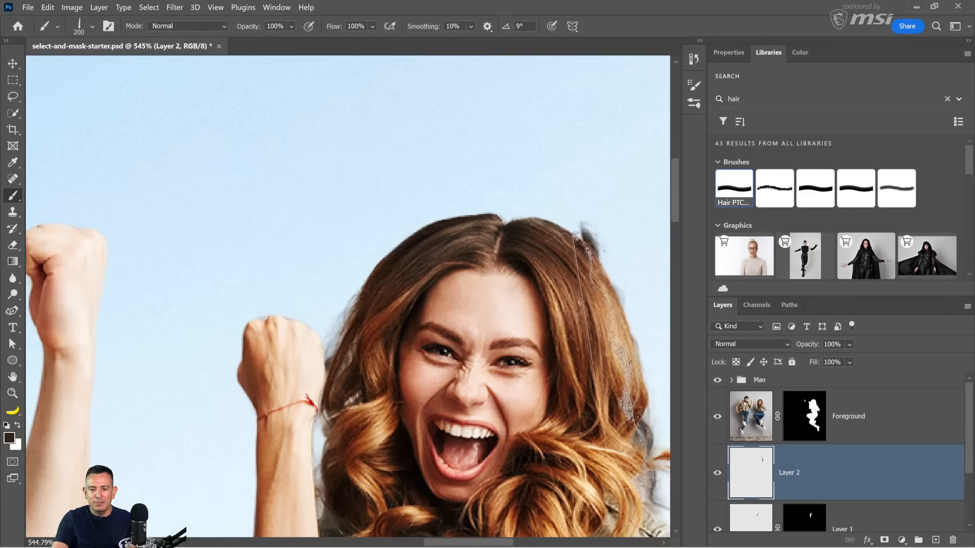
{"action": "left_click", "coordinate": [623, 330]}
{"action": "left_click_drag", "start_coordinate": [607, 270], "coordinate": [481, 245]}
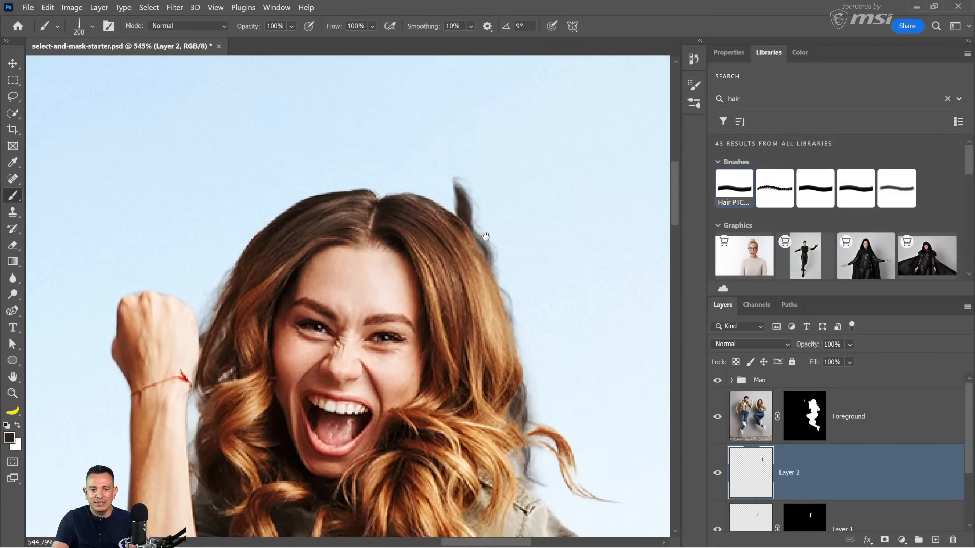
{"action": "left_click", "coordinate": [500, 297], "text": "alt"}
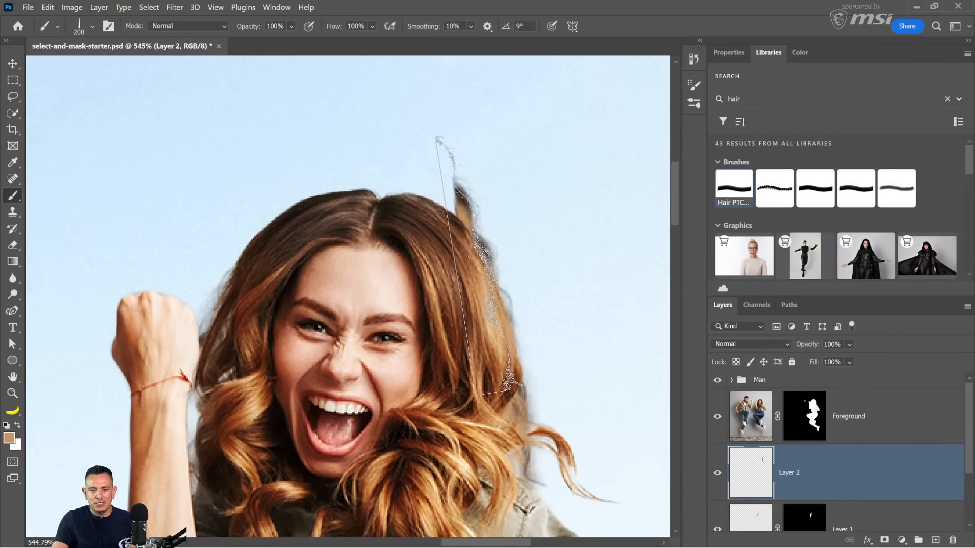
{"action": "left_click", "coordinate": [477, 265]}
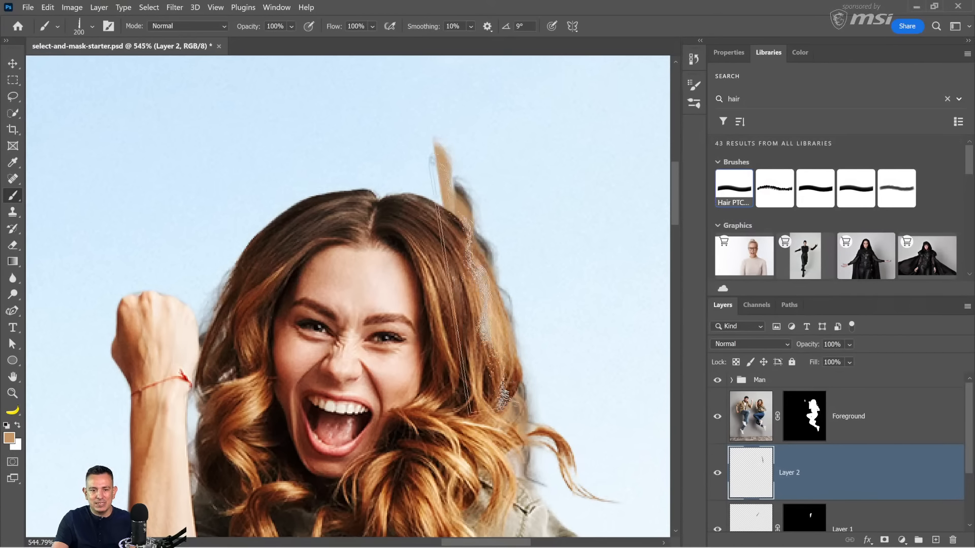
Step: Add a black mask to Layer 2 and refine it with a soft 35 px brush, revealing strands in white and hiding excess in black
{"action": "left_click", "coordinate": [884, 540], "text": "alt"}
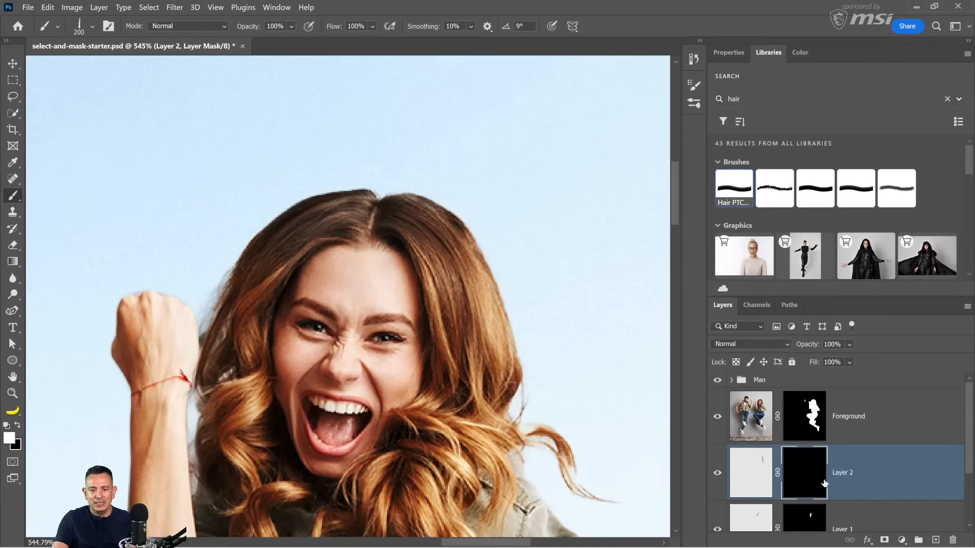
{"action": "key", "text": "d"}
{"action": "left_click", "coordinate": [90, 26]}
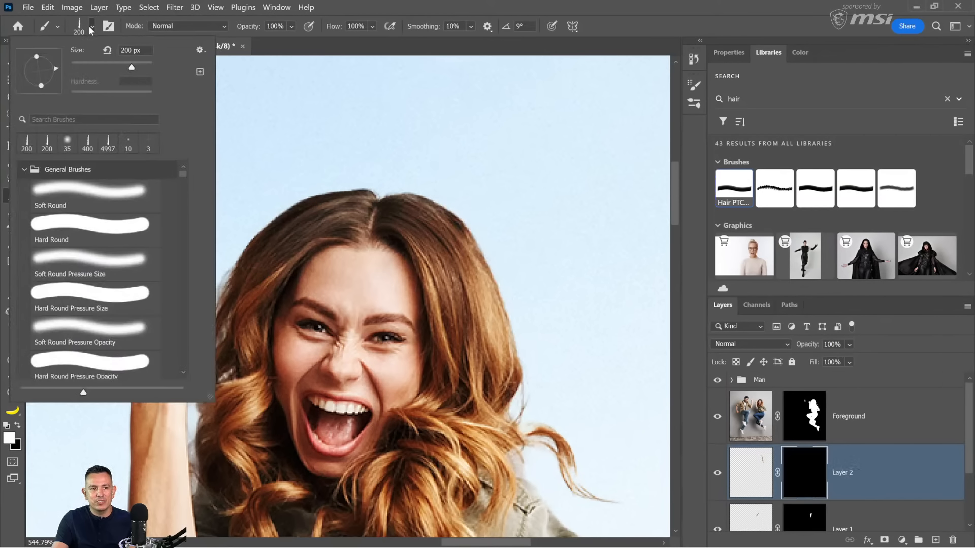
{"action": "left_click", "coordinate": [67, 144]}
{"action": "key", "text": "Return"}
{"action": "mouse_move", "coordinate": [478, 251]}
{"action": "left_mouse_down"}
{"action": "mouse_move", "coordinate": [513, 409]}
{"action": "mouse_move", "coordinate": [502, 327]}
{"action": "mouse_move", "coordinate": [521, 473]}
{"action": "left_mouse_up"}
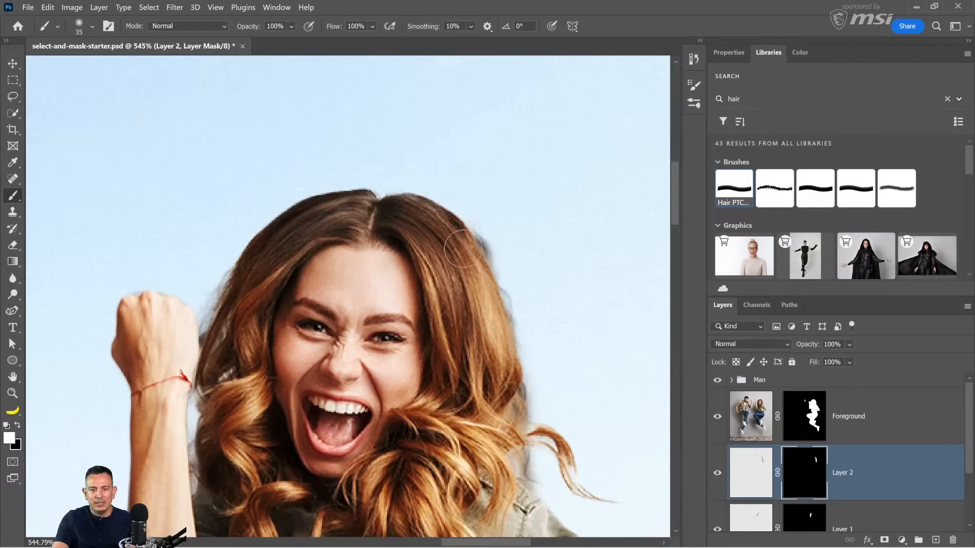
{"action": "mouse_move", "coordinate": [460, 249]}
{"action": "left_mouse_down"}
{"action": "mouse_move", "coordinate": [448, 225]}
{"action": "mouse_move", "coordinate": [426, 217]}
{"action": "mouse_move", "coordinate": [463, 220]}
{"action": "mouse_move", "coordinate": [463, 210]}
{"action": "mouse_move", "coordinate": [510, 247]}
{"action": "mouse_move", "coordinate": [496, 221]}
{"action": "left_mouse_up"}
{"action": "key", "text": "x"}
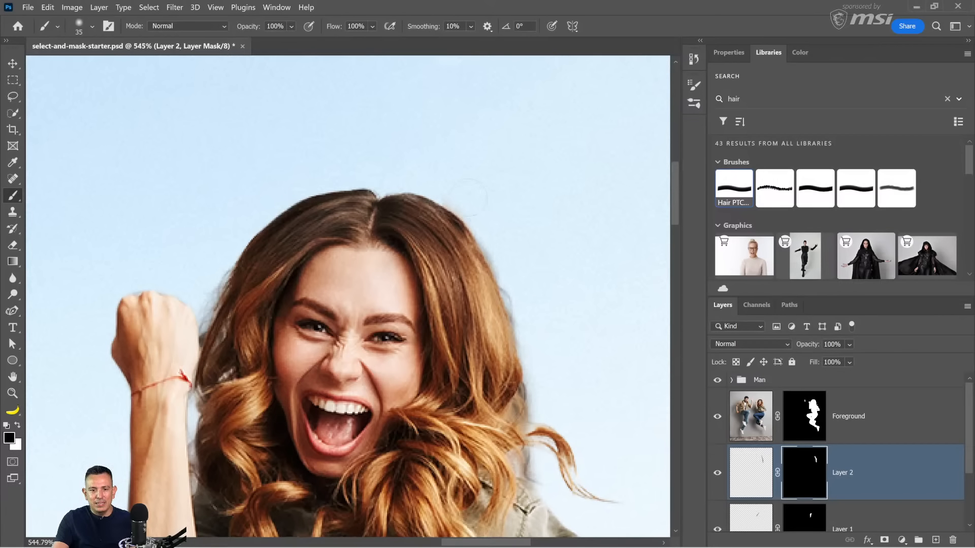
Step: Apply a Gaussian Blur with a 0.1 pixel radius to the painted strands on Layer 2
{"action": "double_click", "coordinate": [13, 393]}
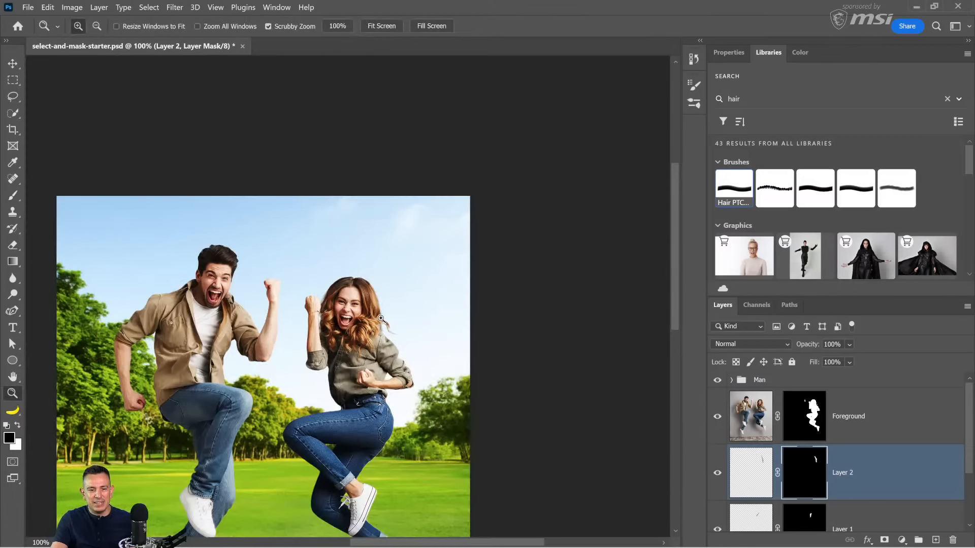
{"action": "left_click_drag", "start_coordinate": [381, 318], "coordinate": [490, 305]}
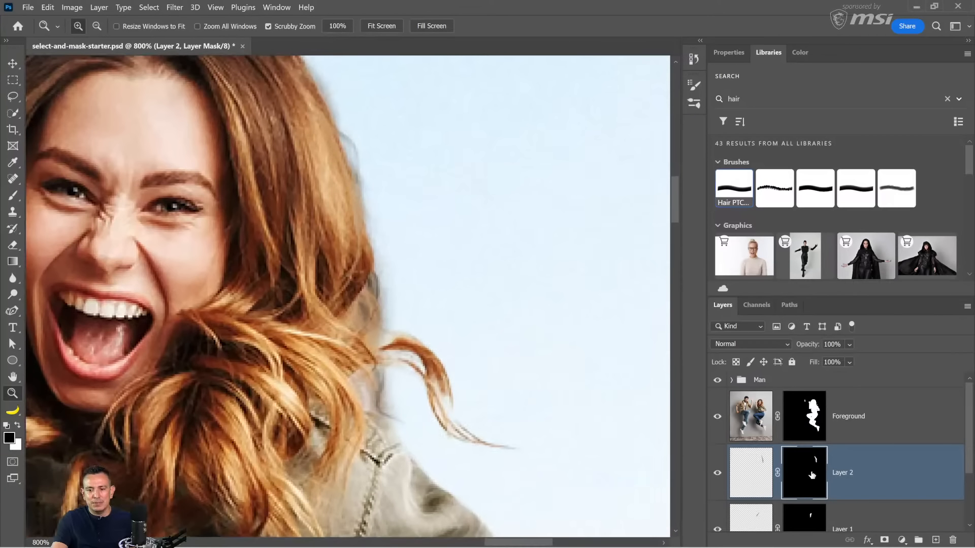
{"action": "scroll", "coordinate": [778, 466], "scroll_direction": "down", "scroll_amount": 1}
{"action": "left_click", "coordinate": [752, 446]}
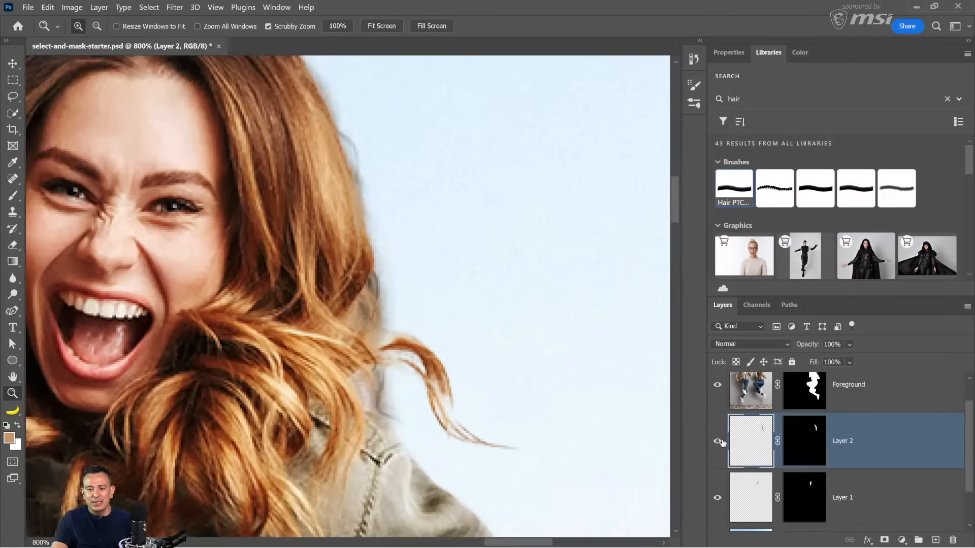
{"action": "left_click", "coordinate": [175, 7]}
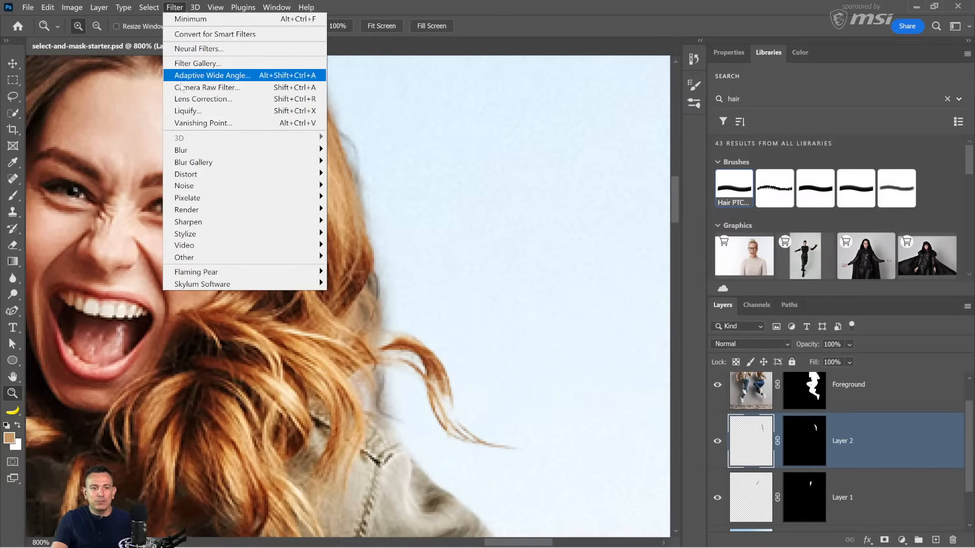
{"action": "mouse_move", "coordinate": [253, 150]}
{"action": "left_click", "coordinate": [361, 197]}
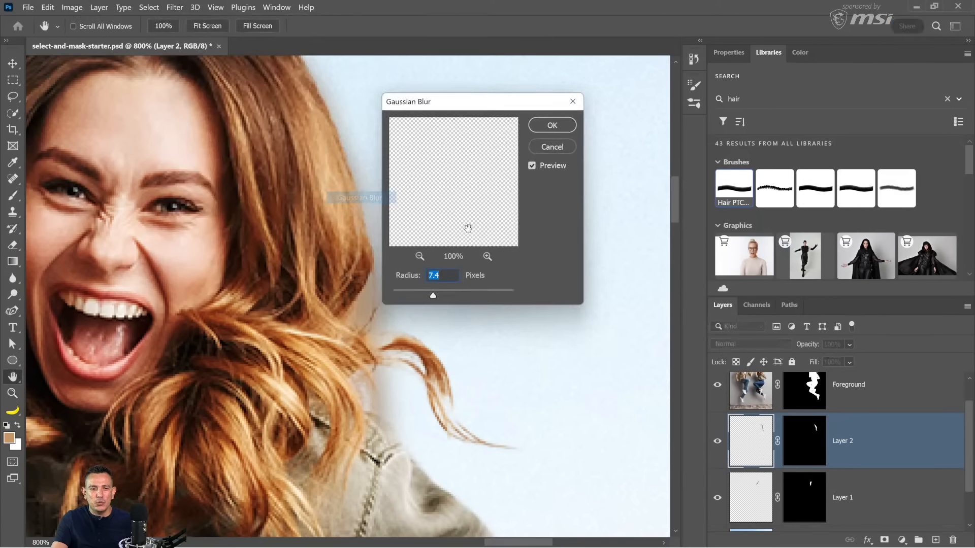
{"action": "left_click_drag", "start_coordinate": [439, 295], "coordinate": [370, 306]}
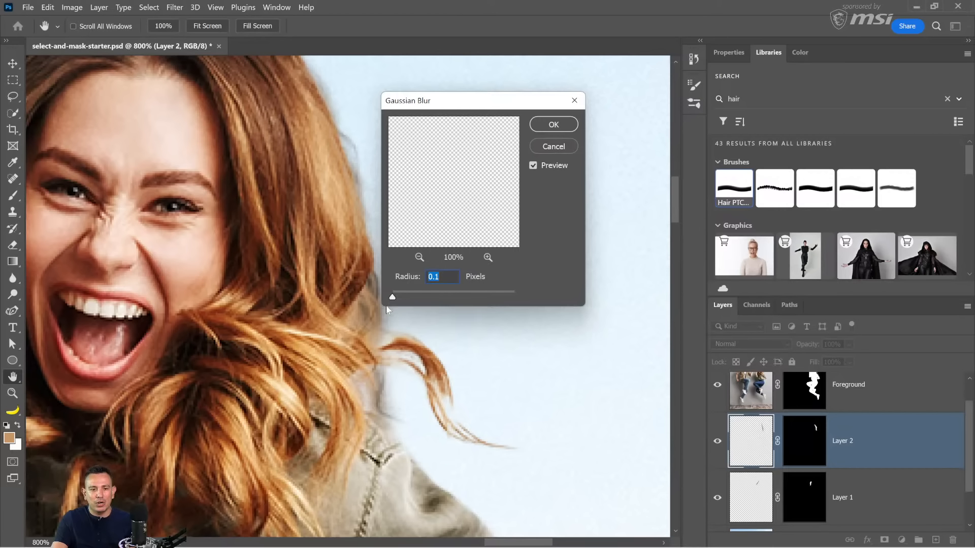
{"action": "left_click_drag", "start_coordinate": [393, 301], "coordinate": [388, 300]}
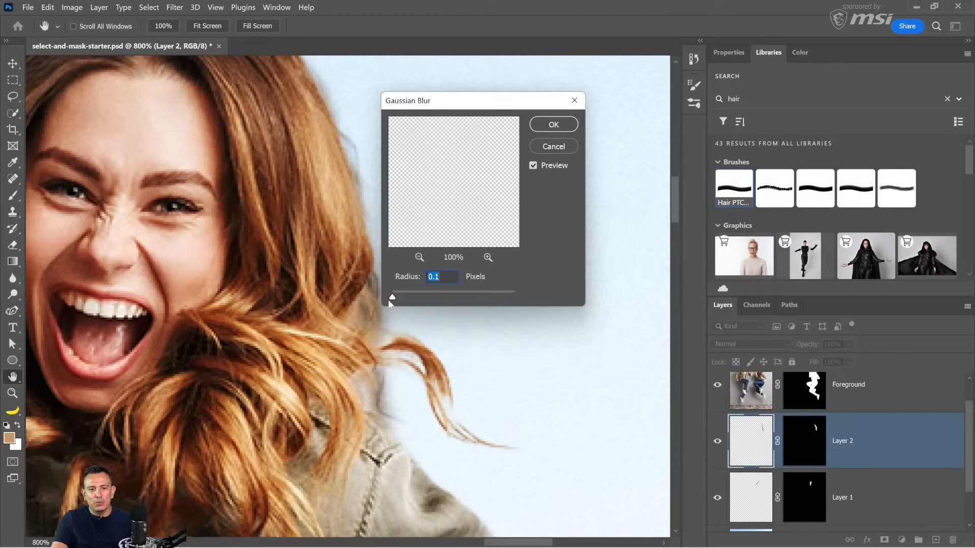
{"action": "left_click", "coordinate": [544, 131]}
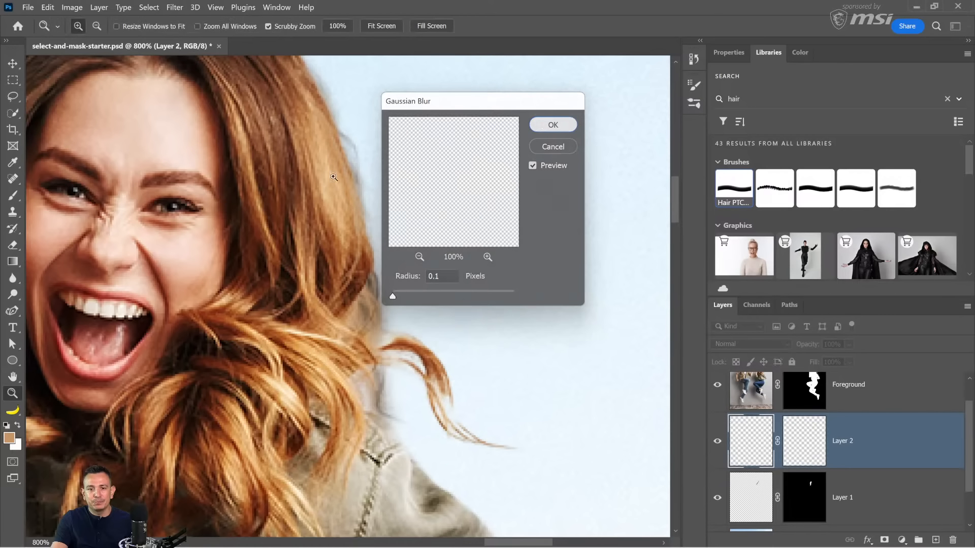
Step: Inspect the whole composite and the woman's refined hair edge at 100% and 200% zoom
{"action": "double_click", "coordinate": [11, 395]}
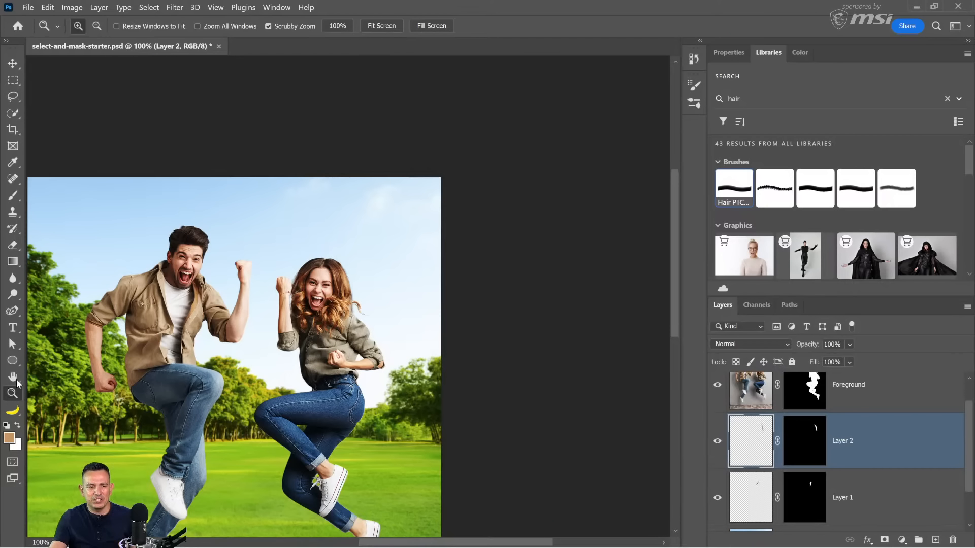
{"action": "double_click", "coordinate": [12, 378]}
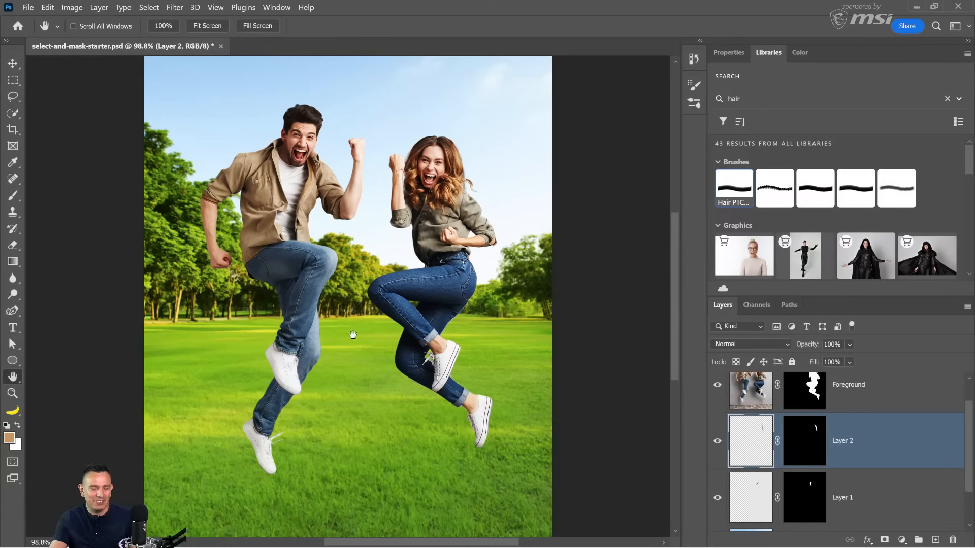
{"action": "key", "text": "z"}
{"action": "left_click", "coordinate": [389, 223]}
{"action": "left_click_drag", "start_coordinate": [428, 172], "coordinate": [421, 218]}
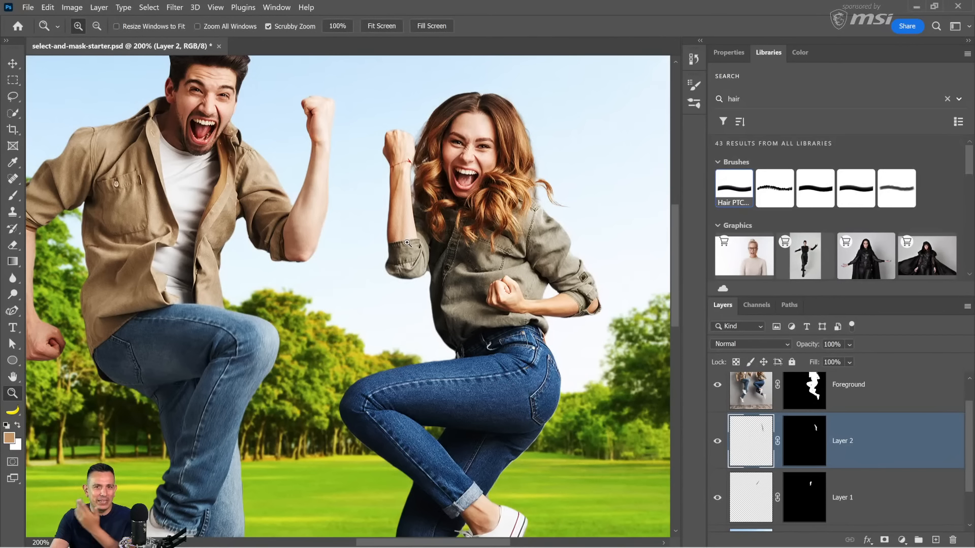
{"action": "left_click", "coordinate": [429, 227], "text": "alt"}
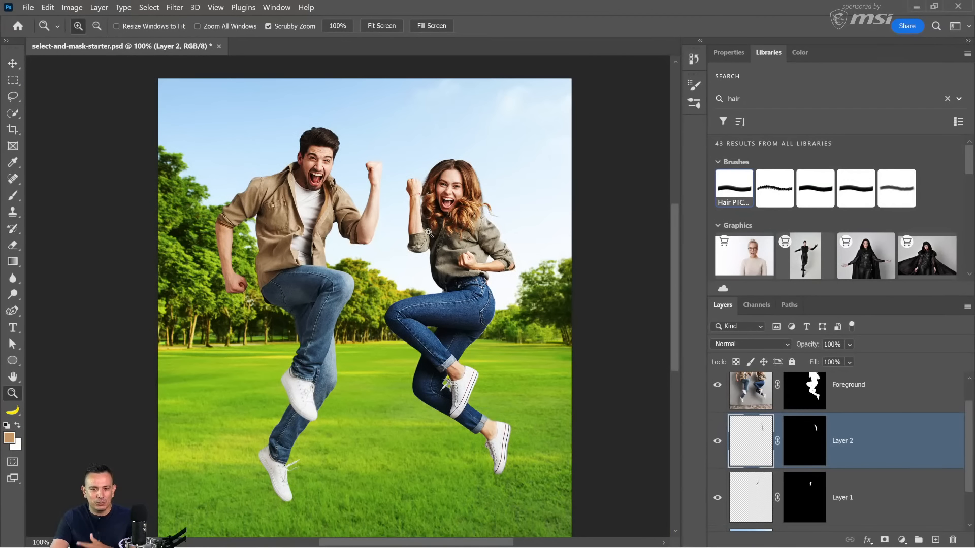
Step: Choose the second hair brush from the library search results
{"action": "left_click", "coordinate": [787, 189]}
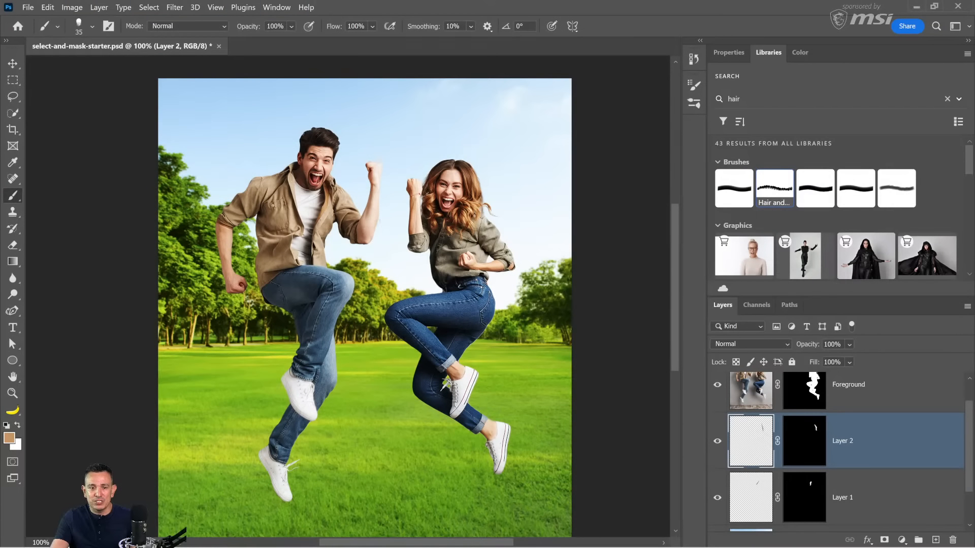